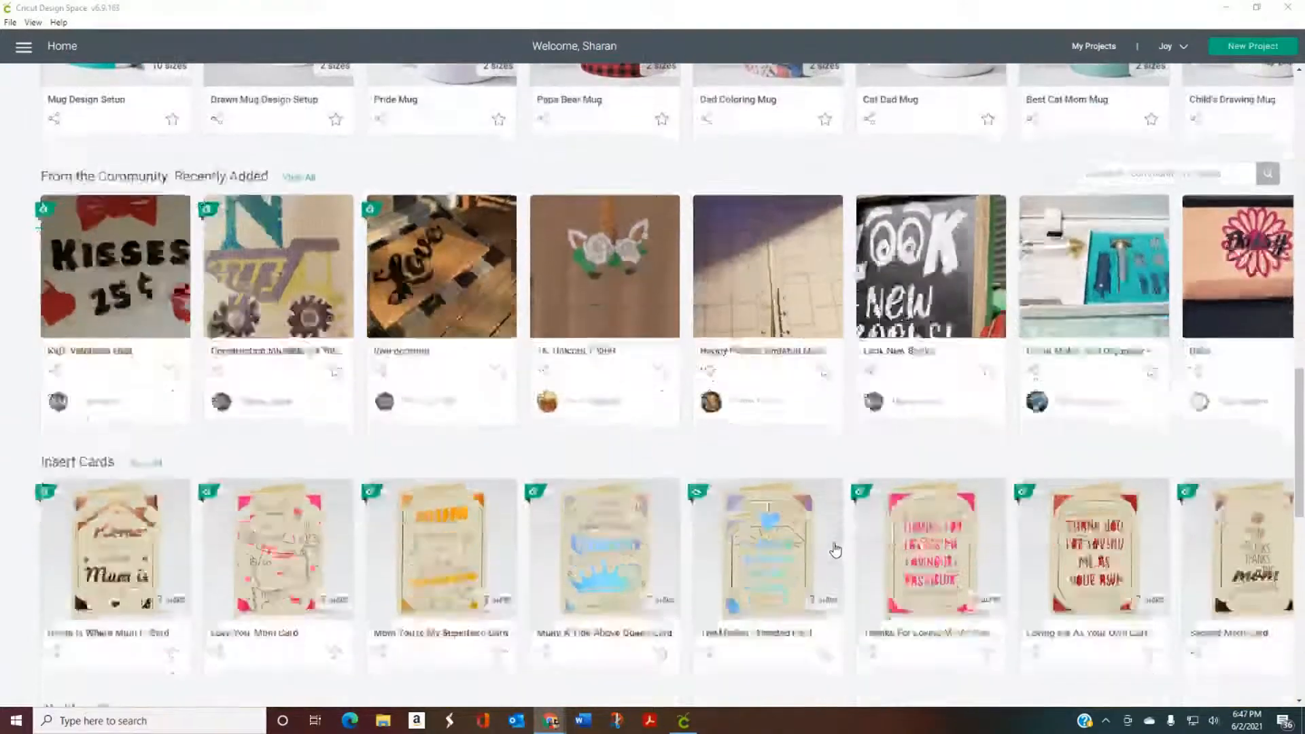
Check the machine options on the home page, and start a new blank project.
scroll(835, 549, "up", 10)
scroll(835, 549, "up", 8)
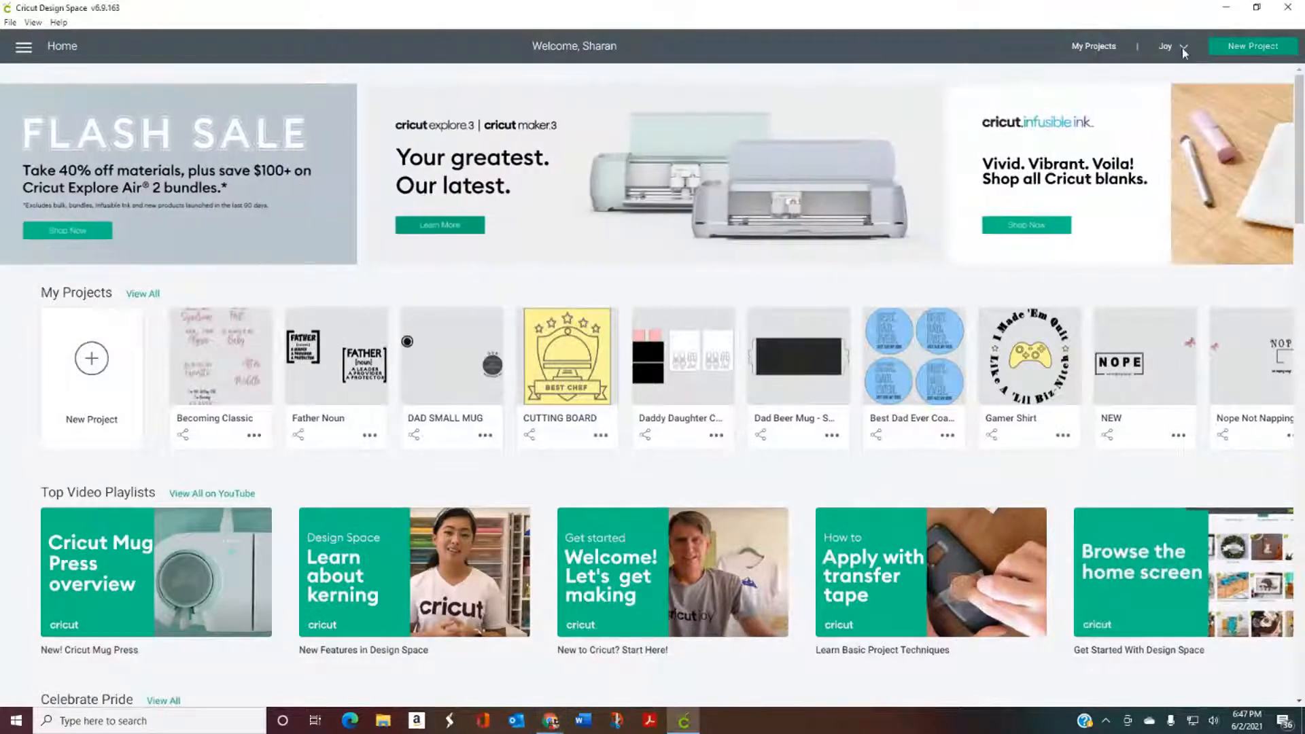
left_click(1183, 49)
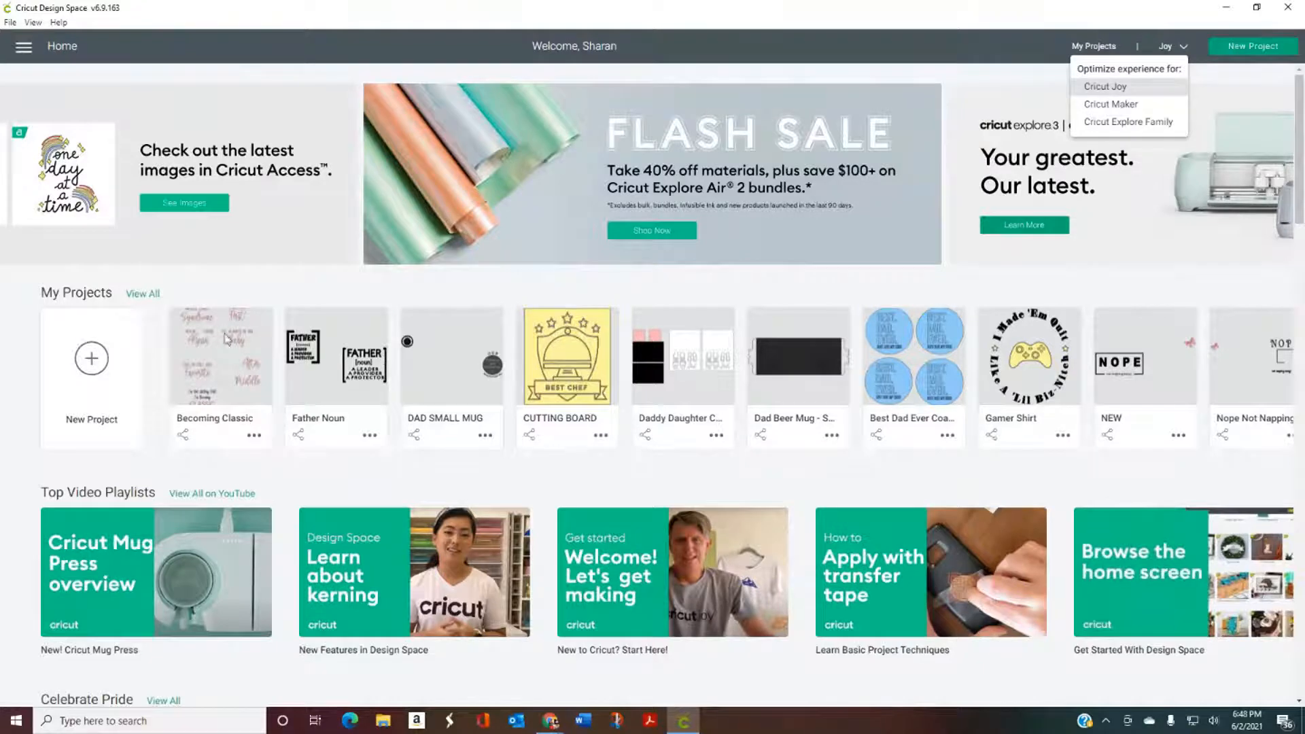
left_click(90, 372)
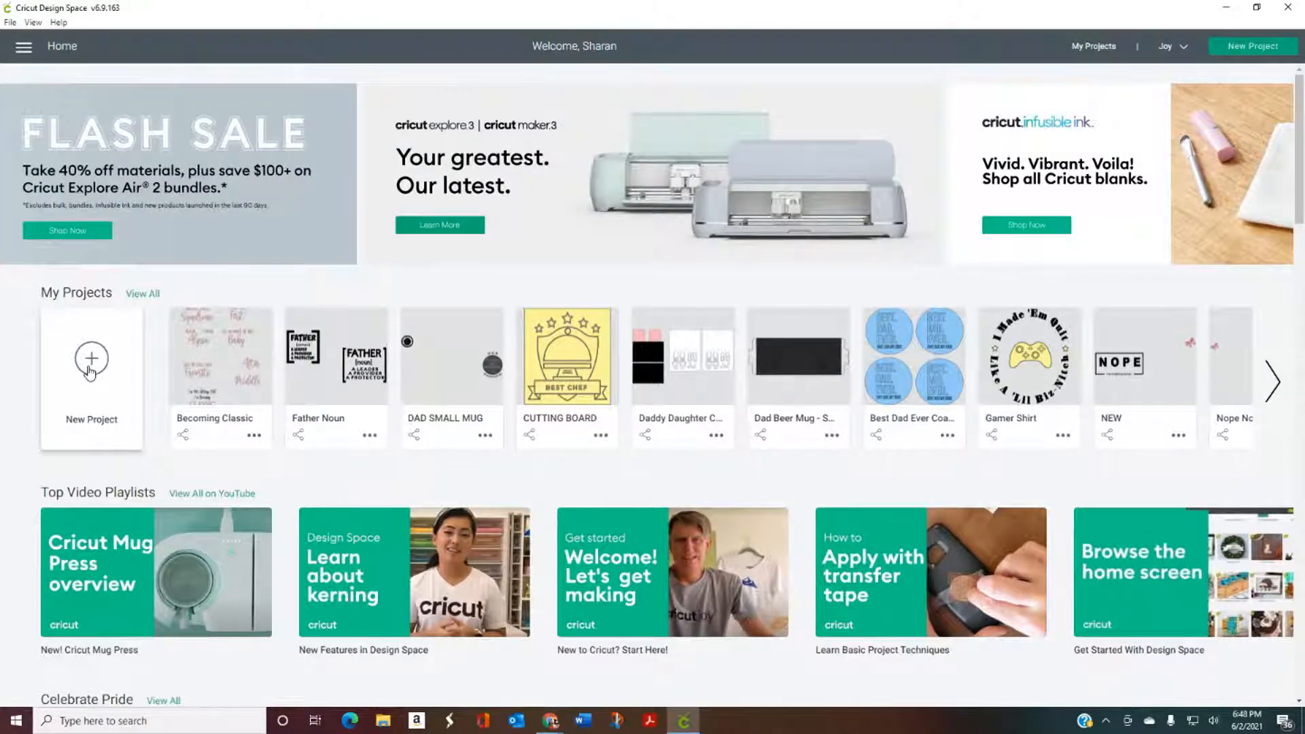
left_click(90, 372)
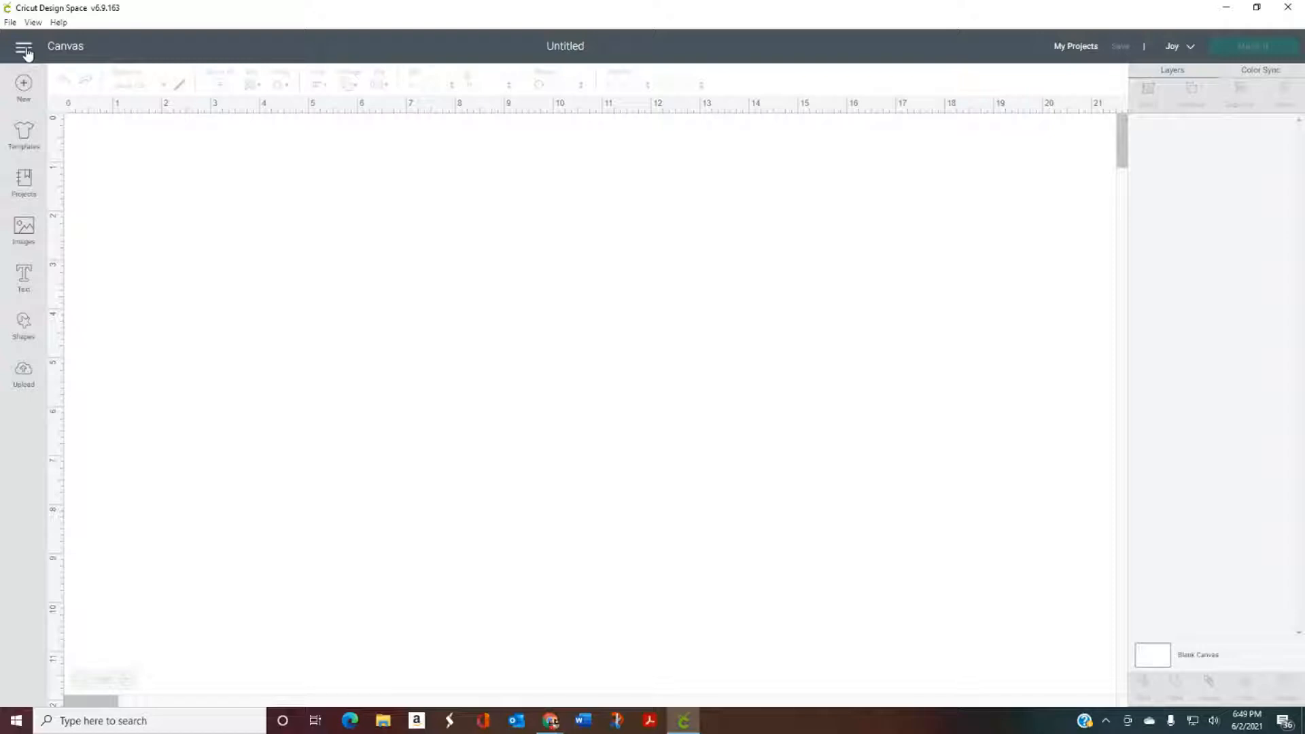
Look at the device choices for managing custom materials, and close the dialog without choosing one.
left_click(24, 49)
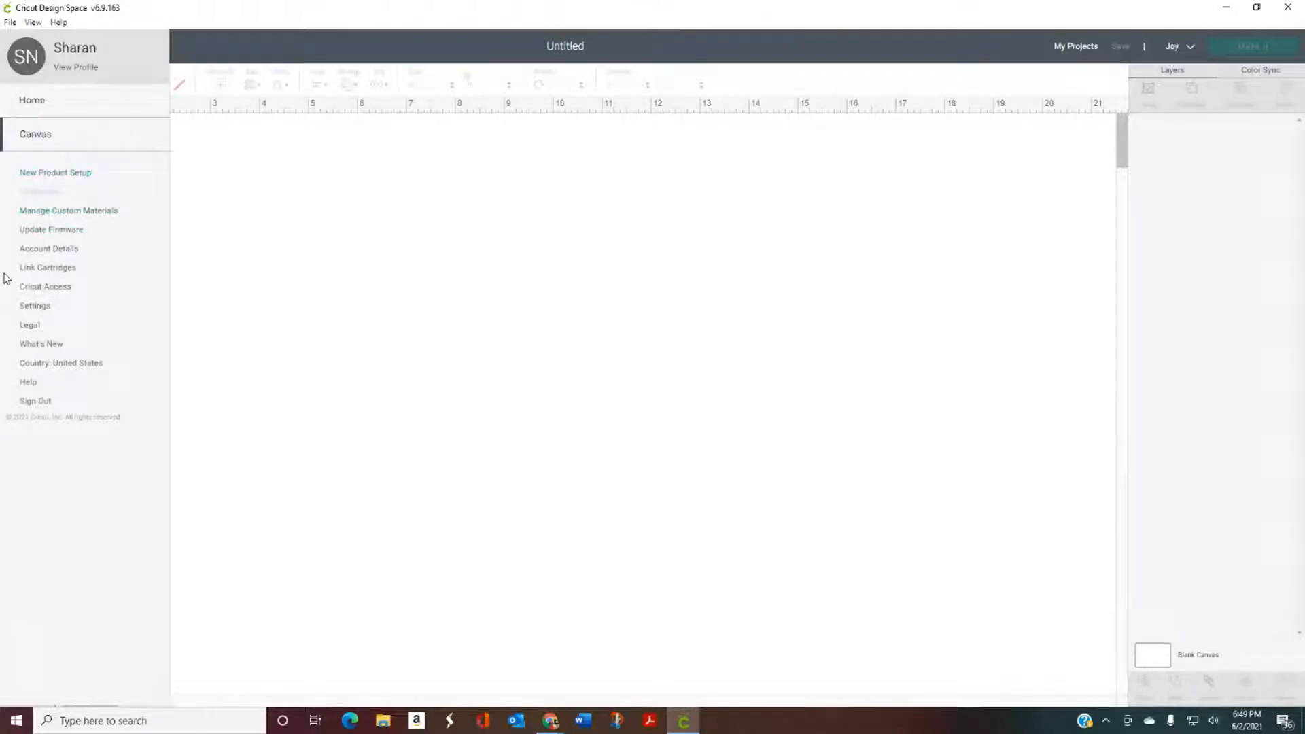
left_click(37, 216)
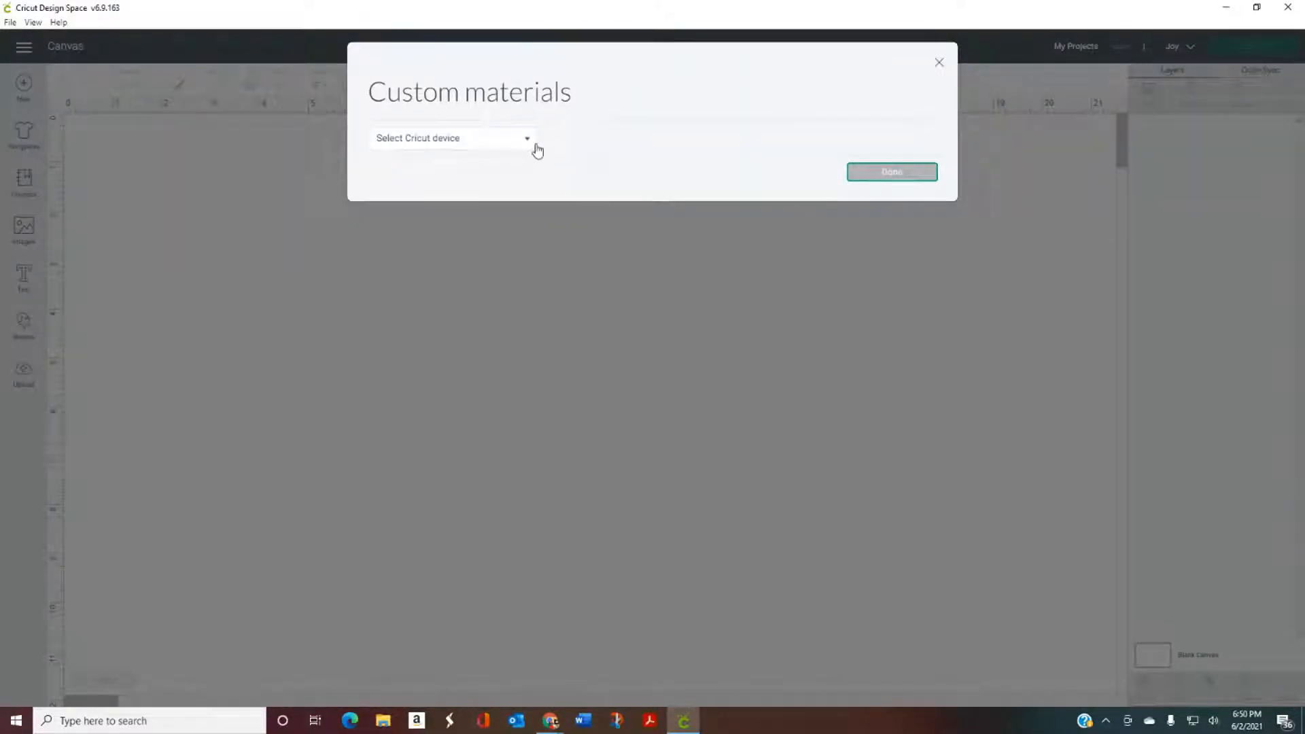
left_click(529, 140)
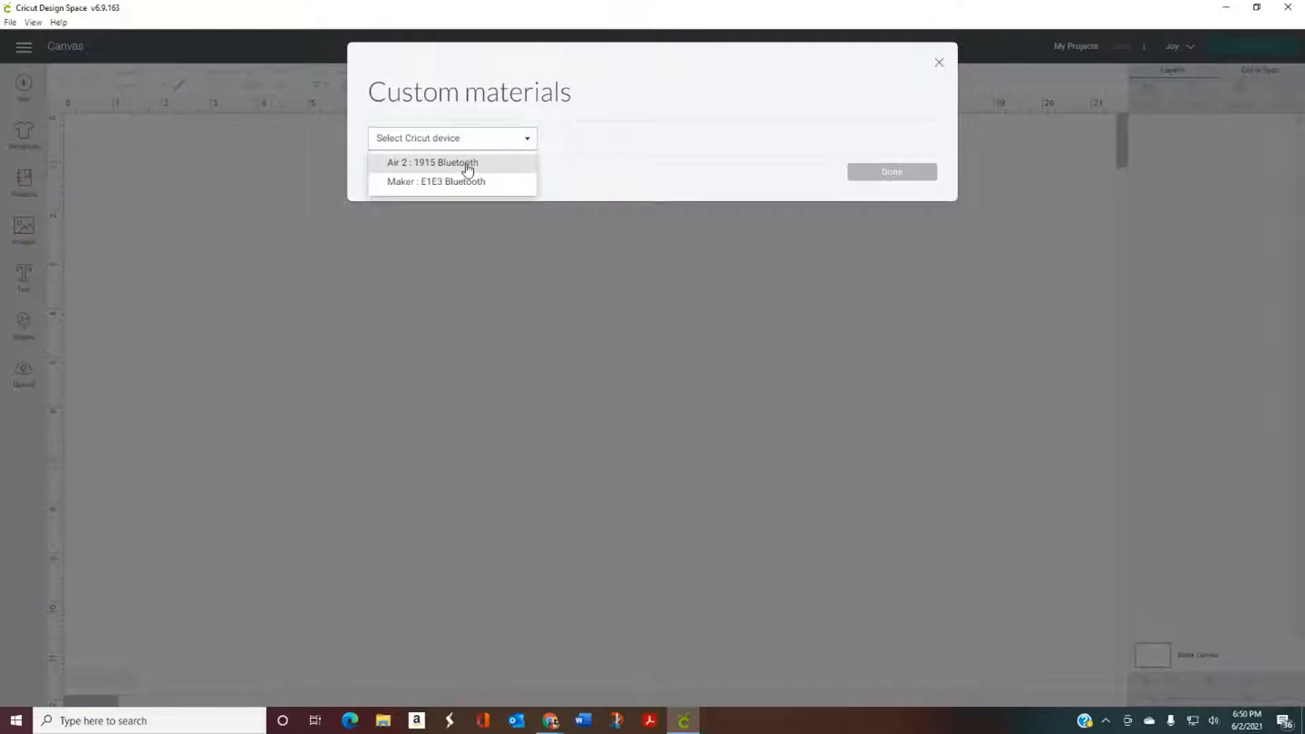
left_click(931, 61)
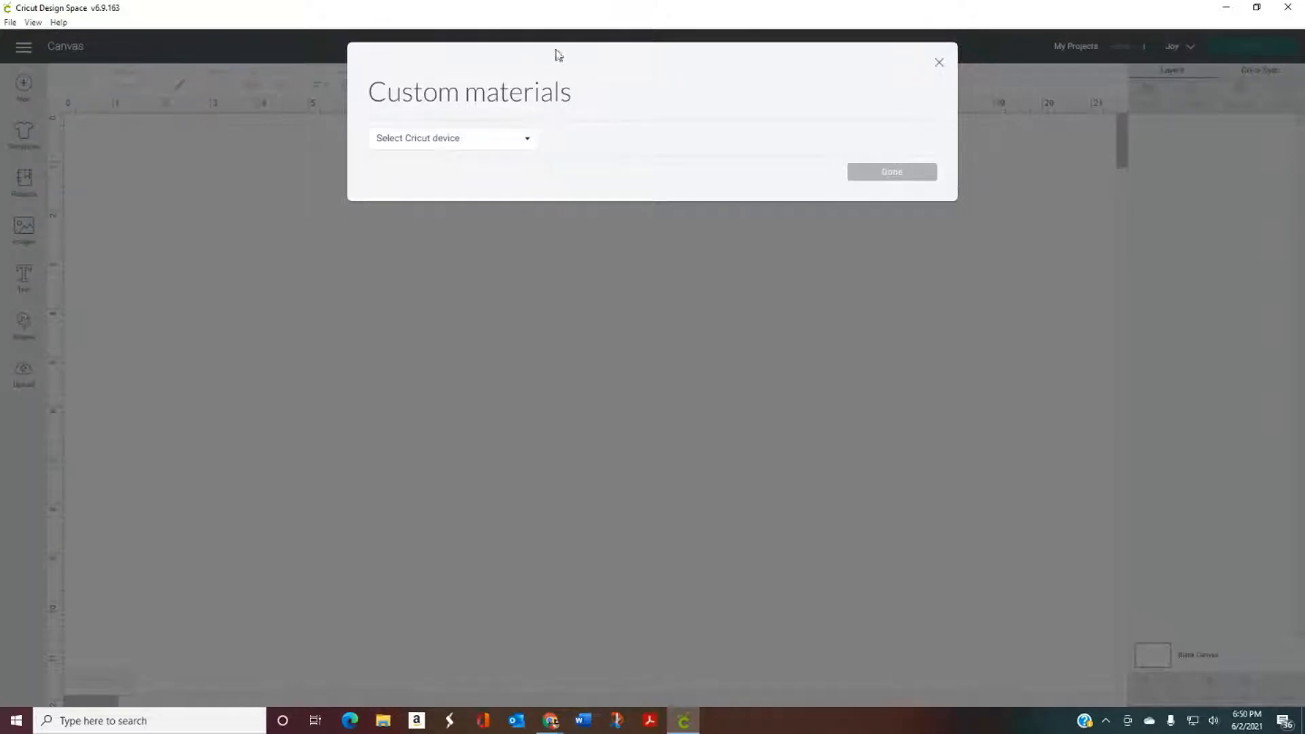
left_click(938, 66)
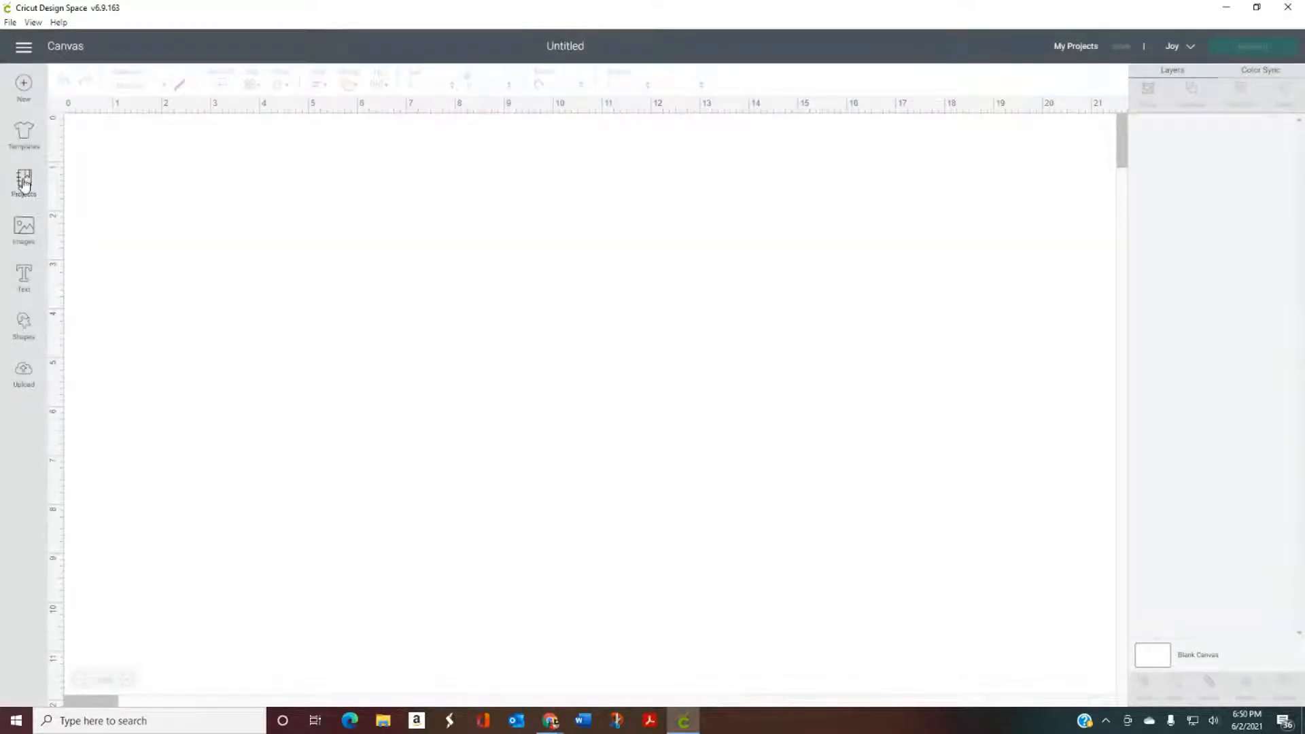
left_click(24, 47)
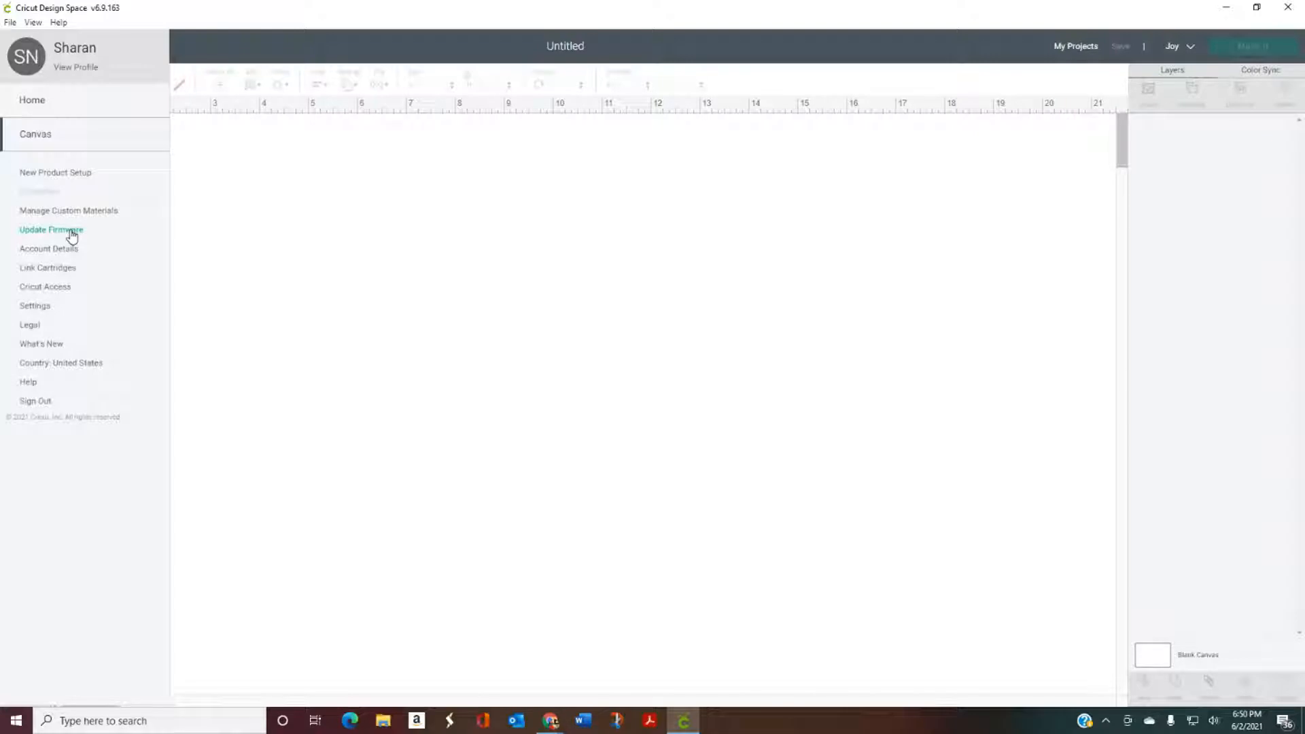
left_click(369, 224)
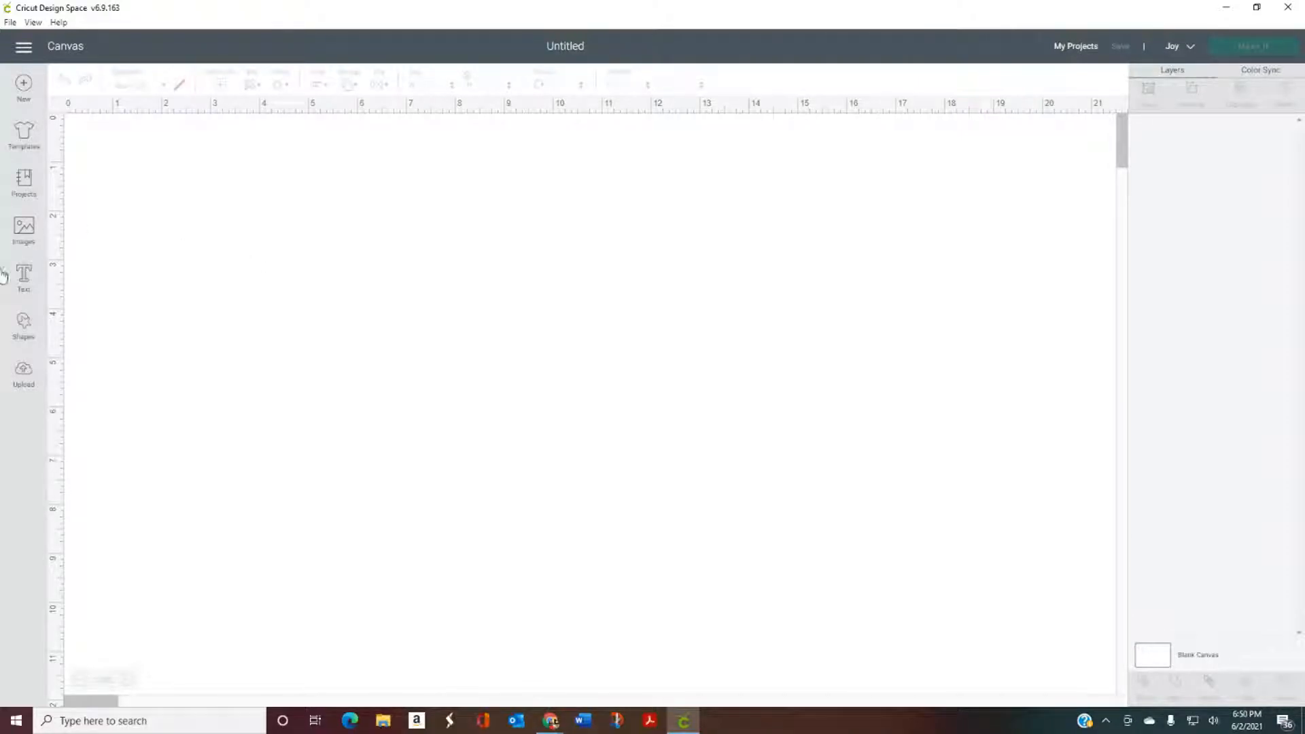
Set the canvas grid to Partial Grid in the Design Space settings.
left_click(24, 48)
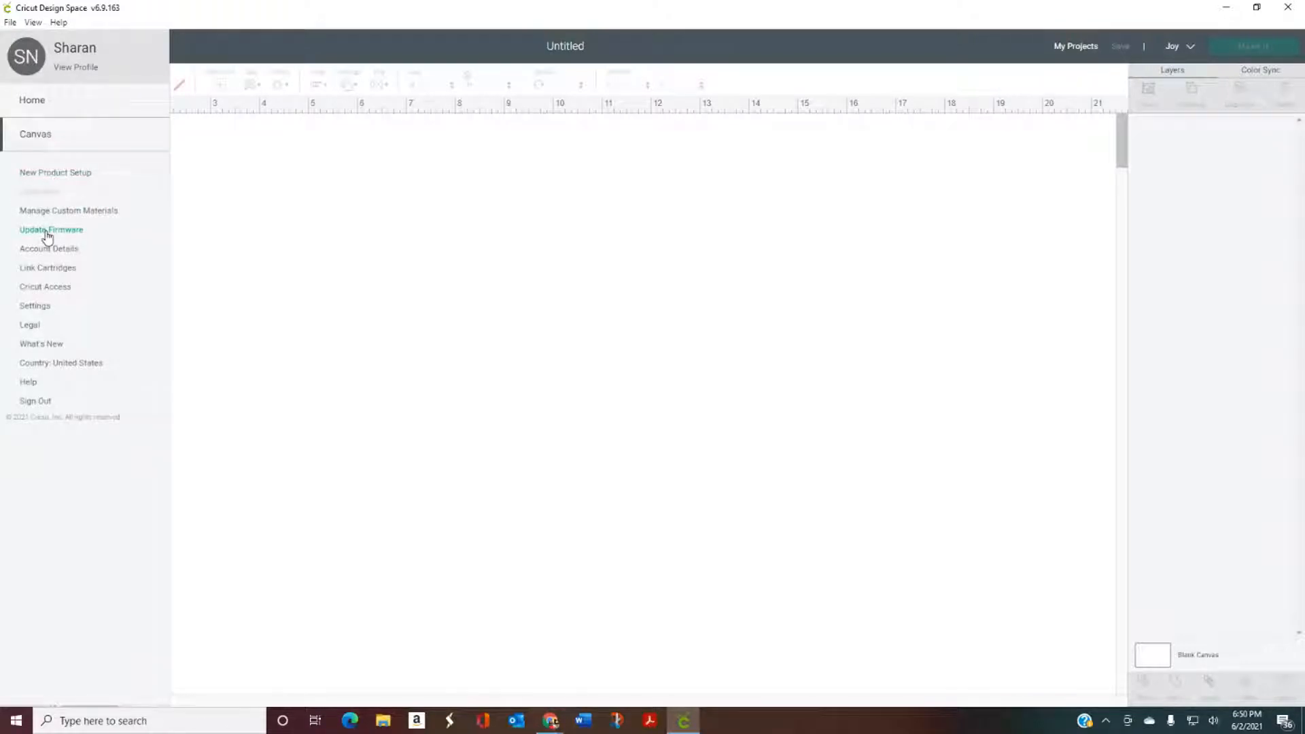
left_click(38, 307)
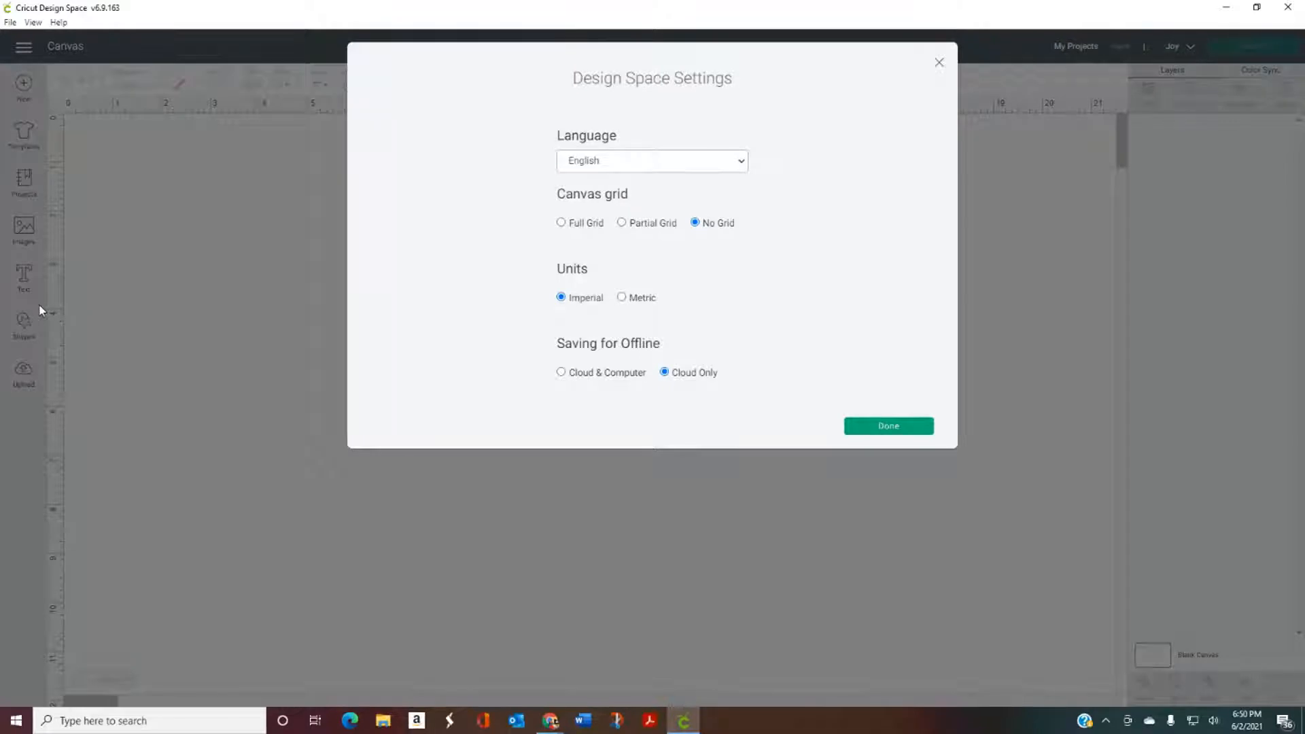
left_click(621, 224)
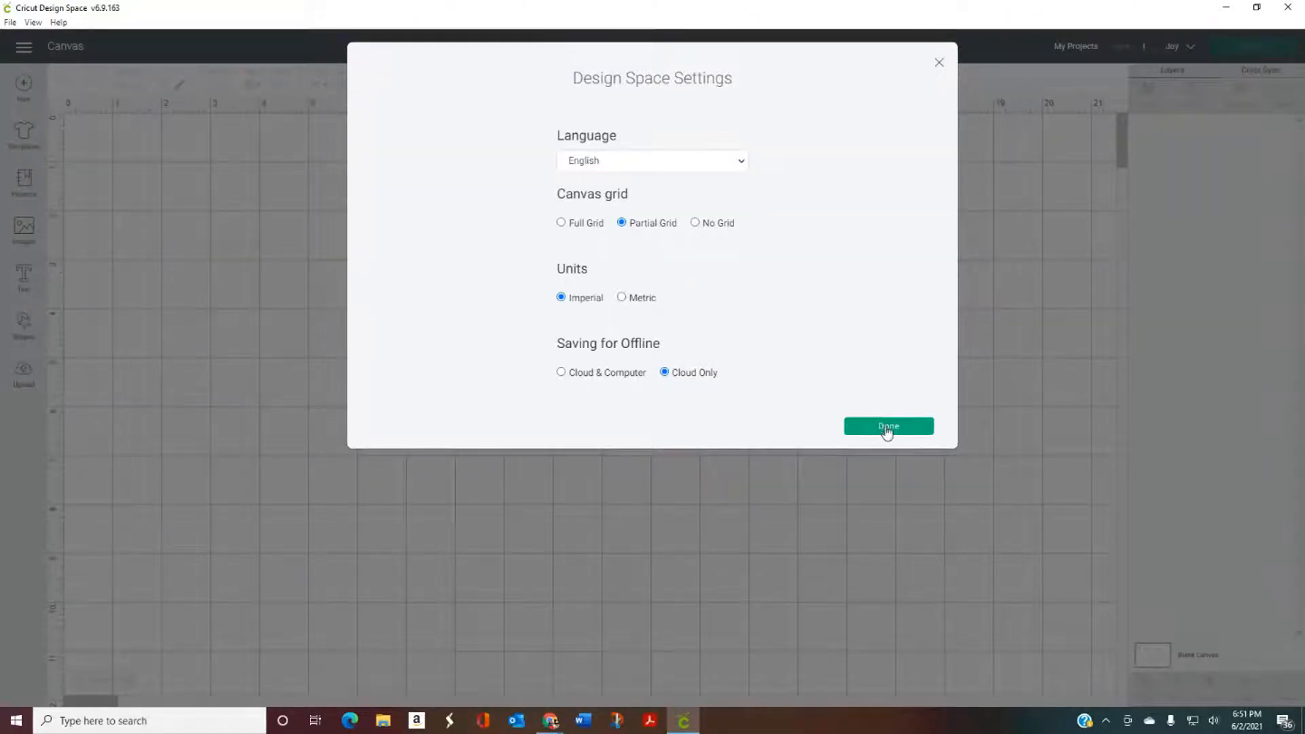
left_click(887, 428)
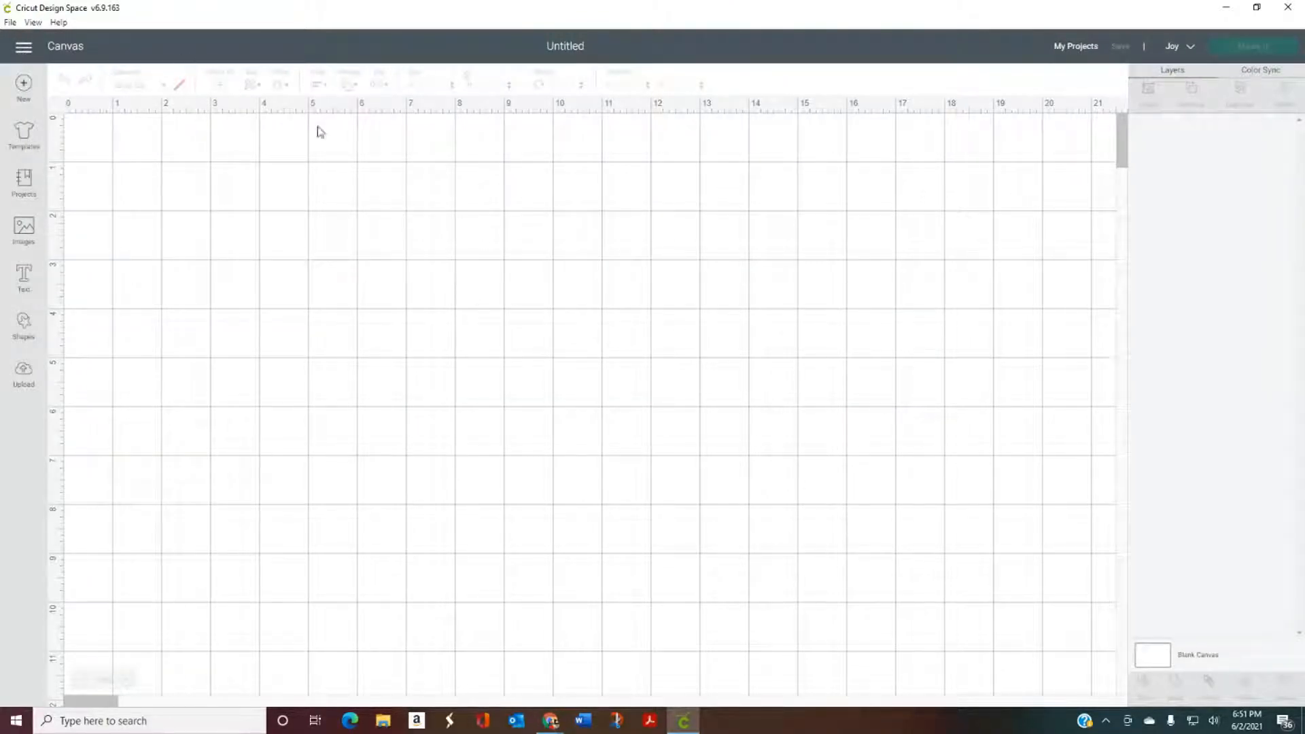
Switch the canvas grid to No Grid in the Design Space settings.
left_click(23, 46)
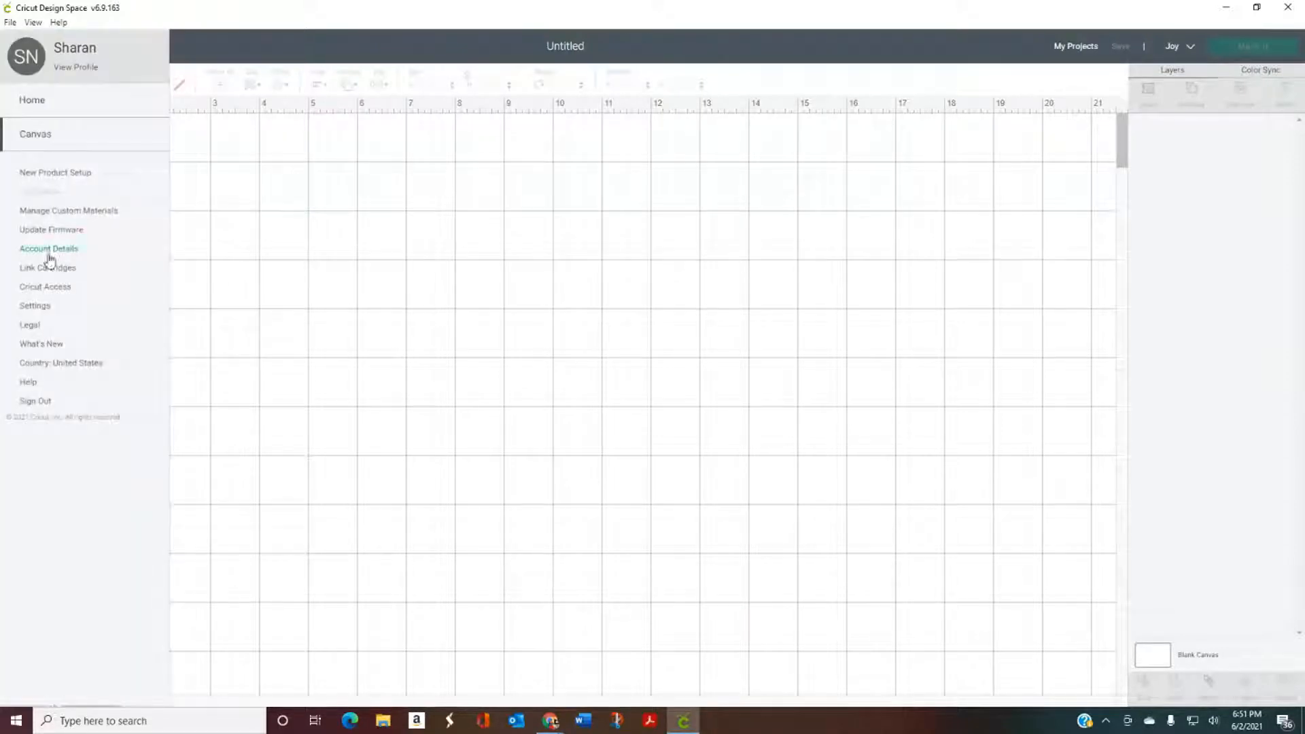
left_click(45, 308)
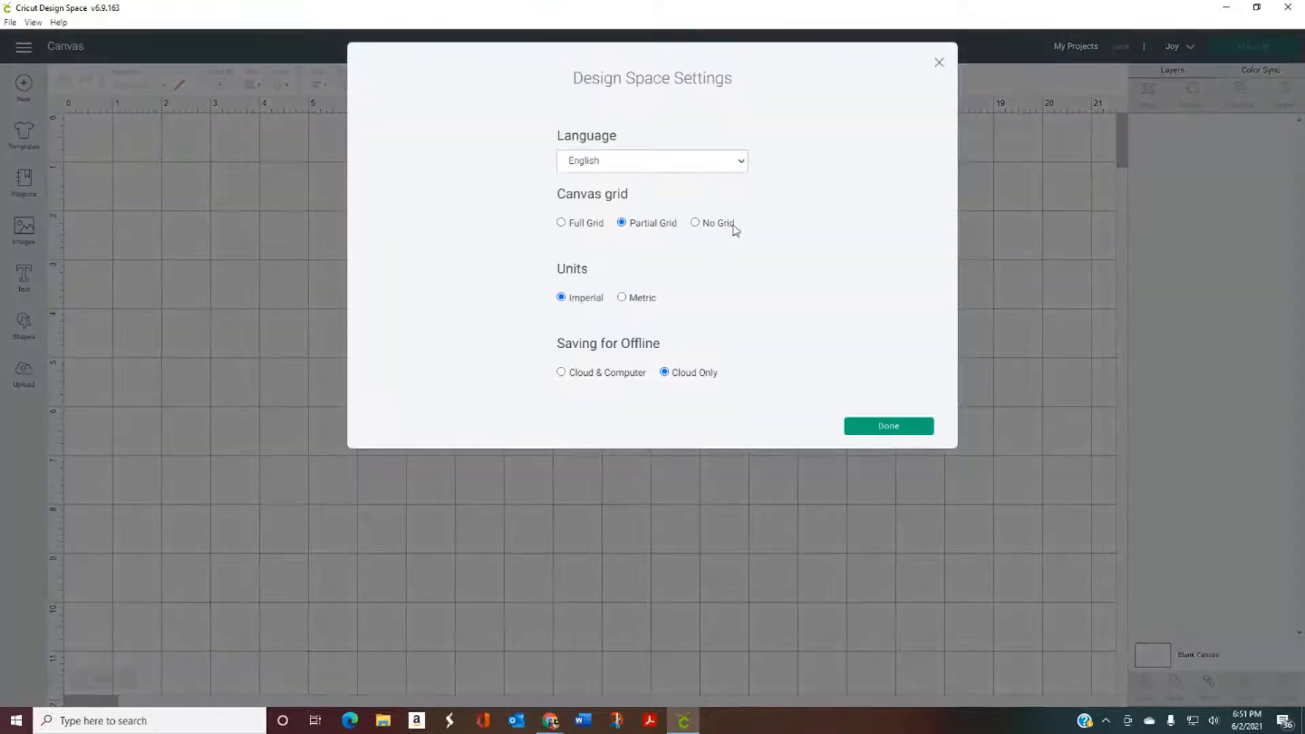
left_click(695, 223)
left_click(897, 427)
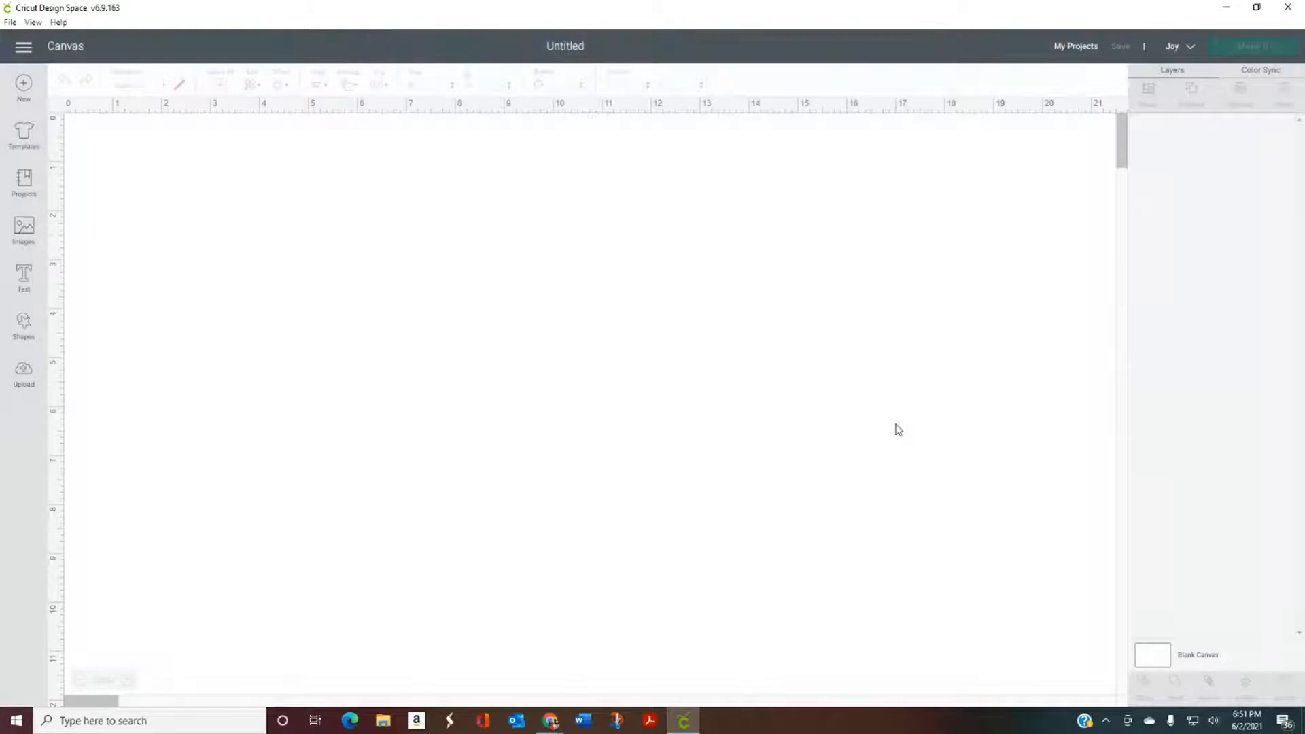
Change the canvas grid back to Partial Grid in the Design Space settings.
left_click(23, 49)
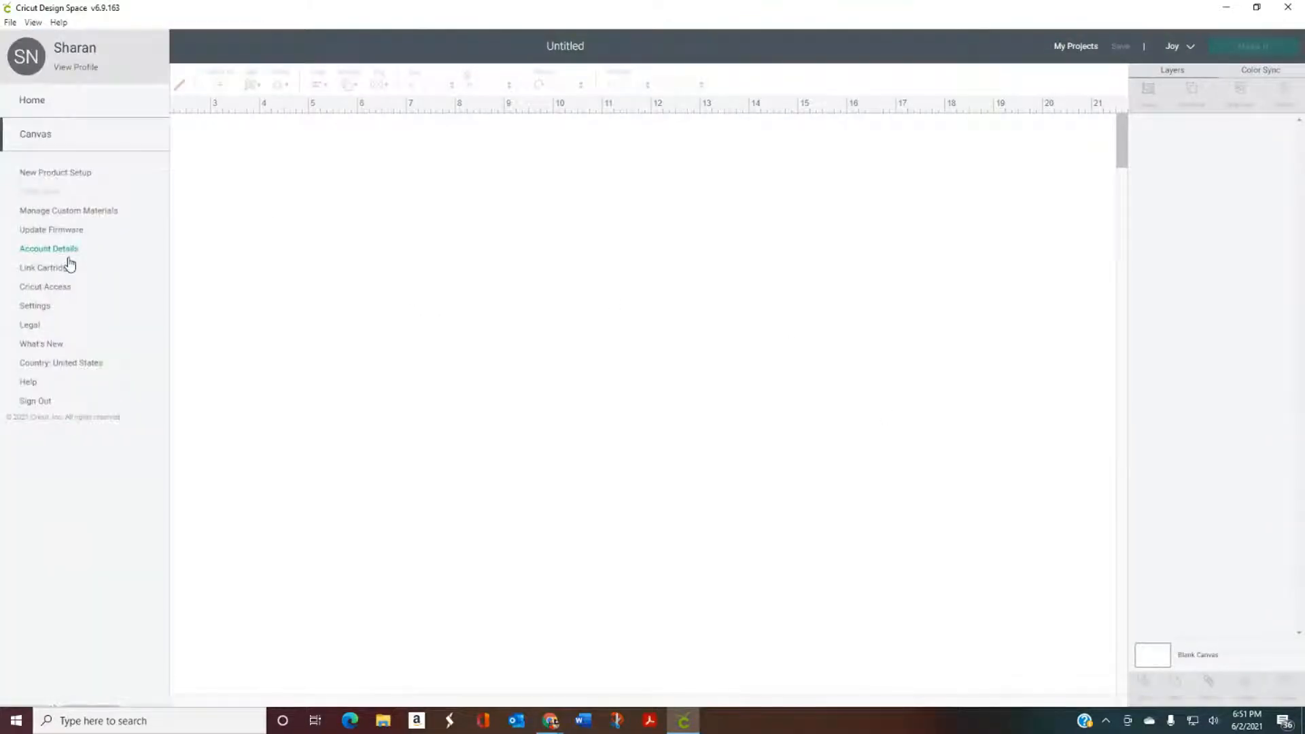
left_click(54, 310)
left_click(621, 223)
left_click(888, 428)
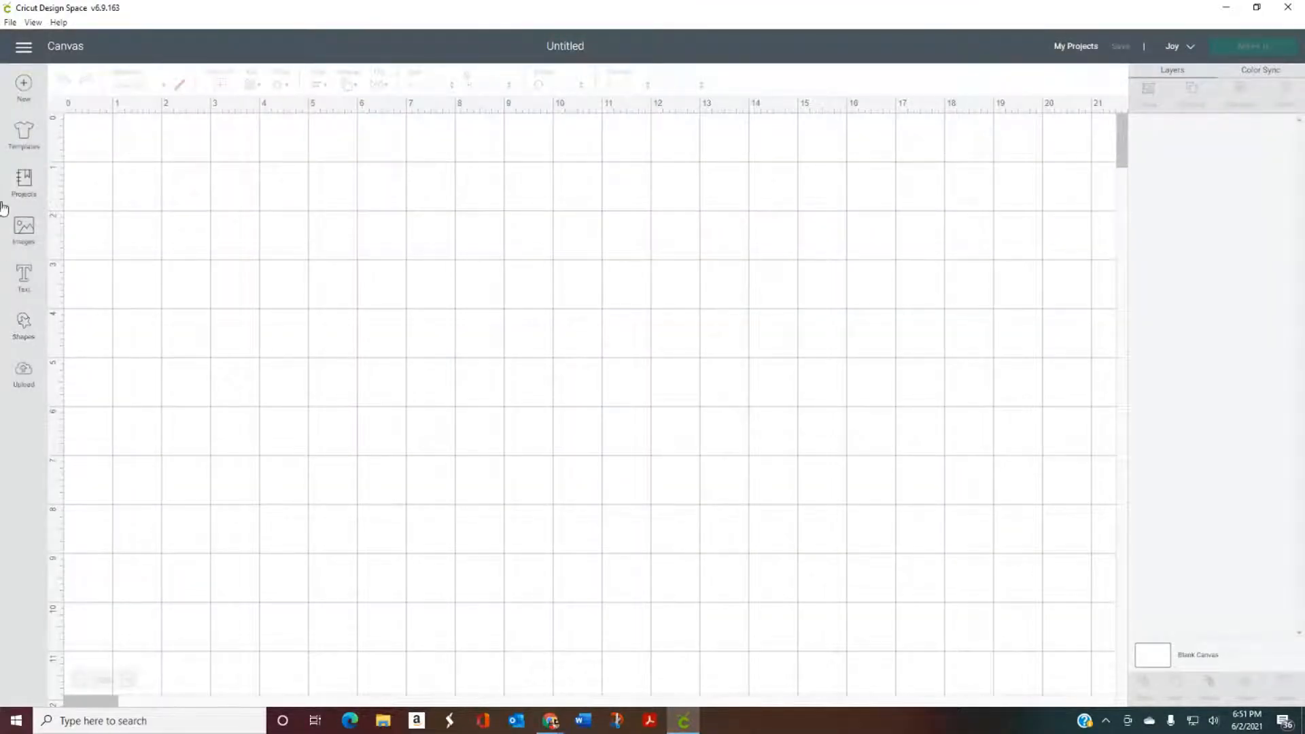
left_click(27, 48)
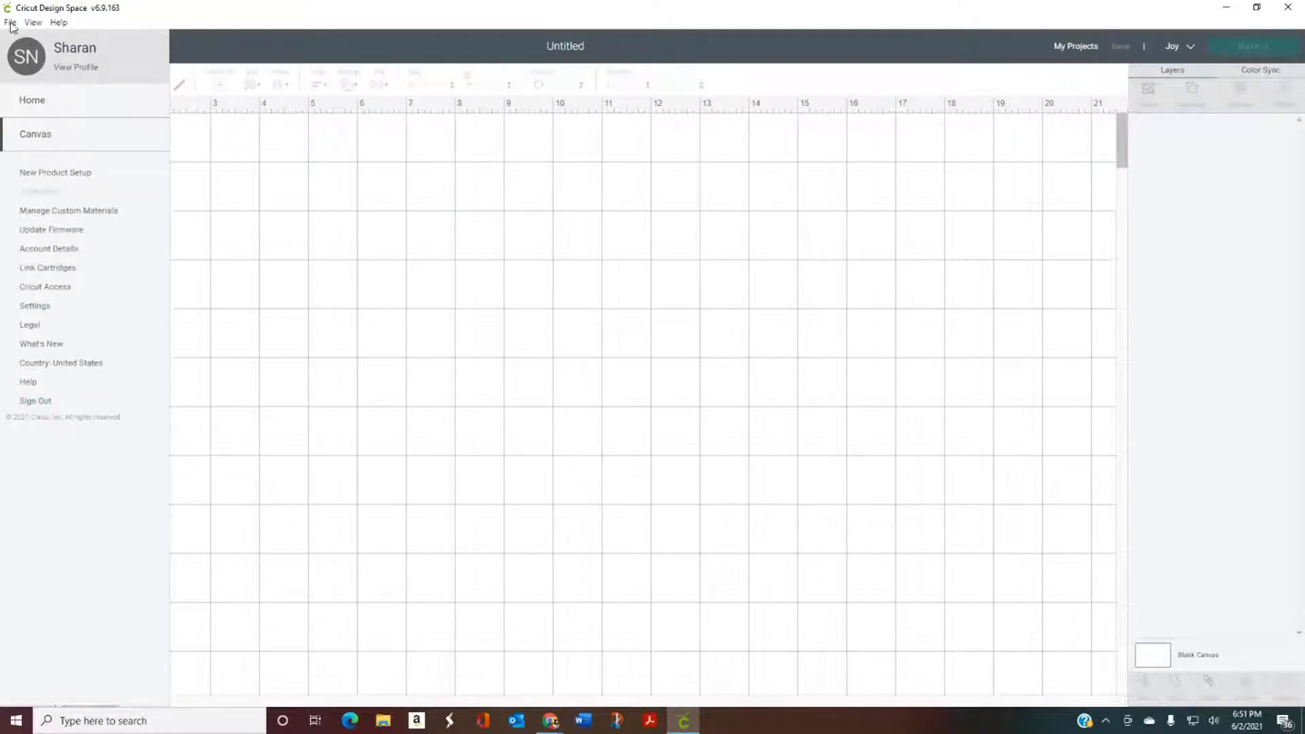
left_click(272, 178)
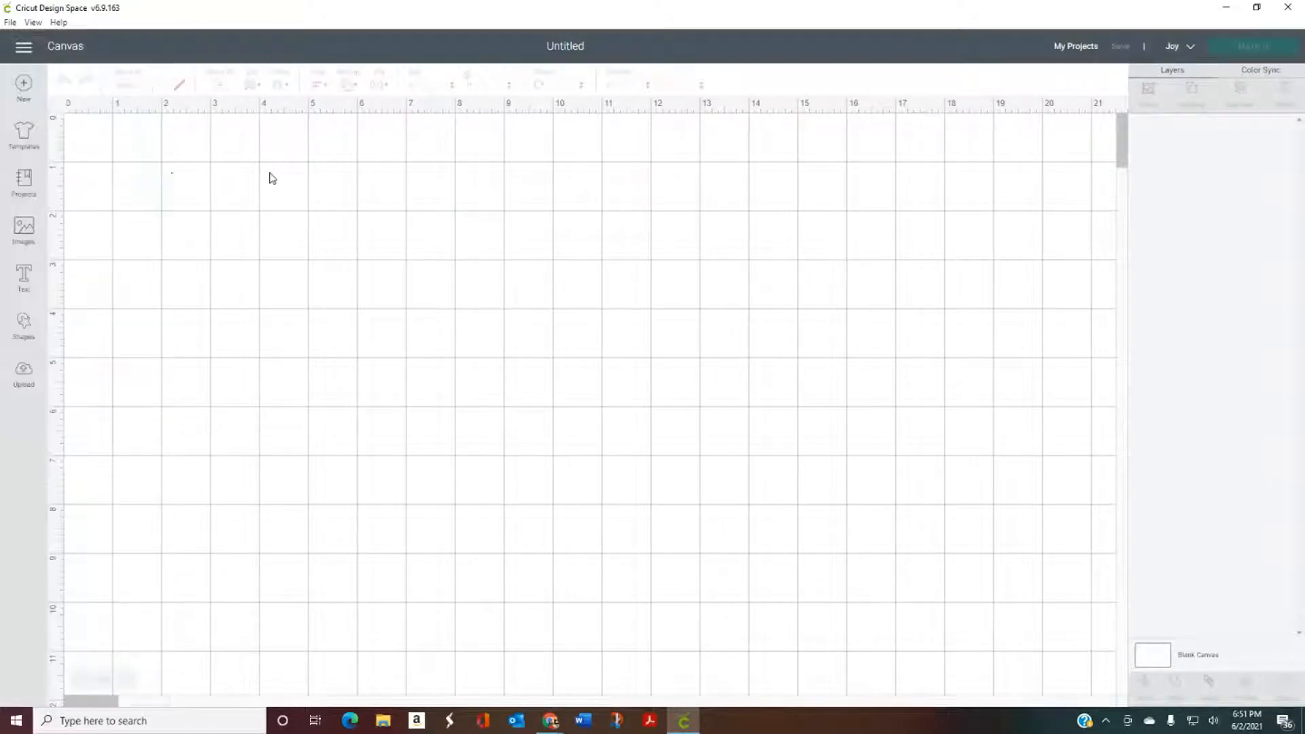
Place the Classic t-shirts template on the canvas as a reference.
left_click(26, 135)
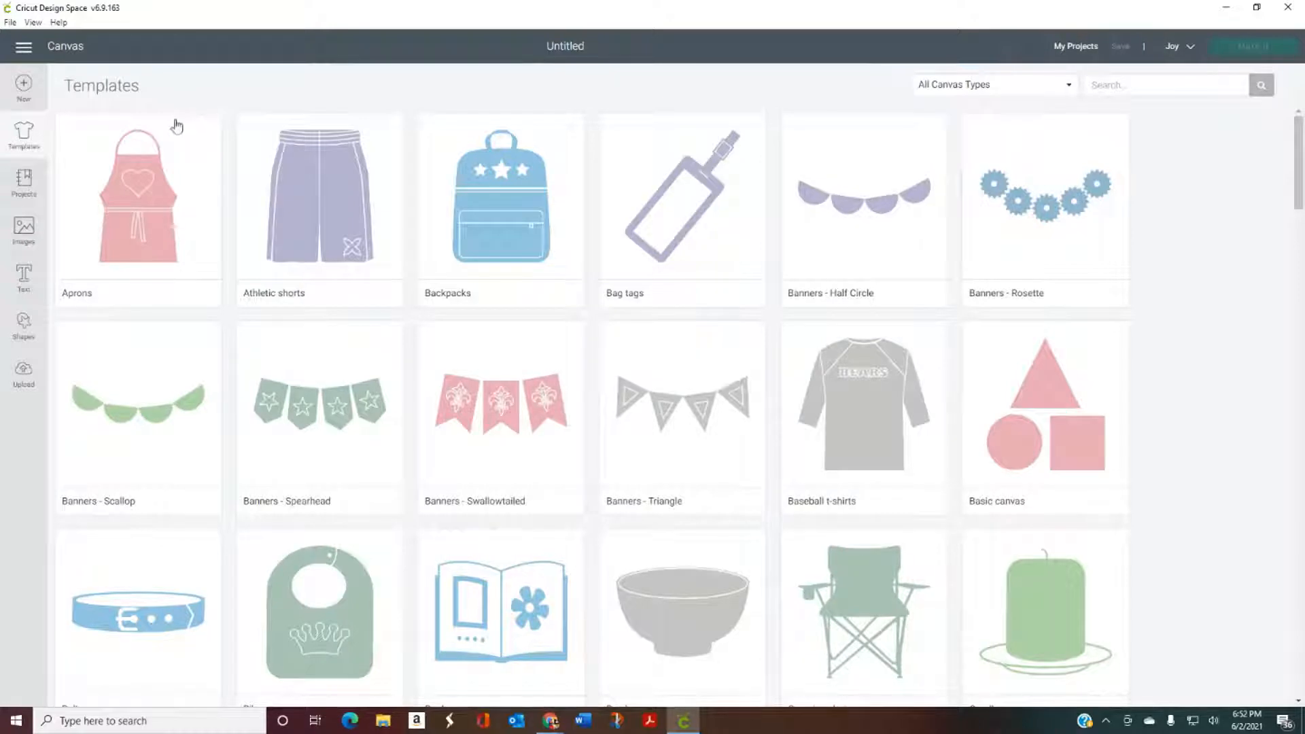
scroll(238, 235, "down", 7)
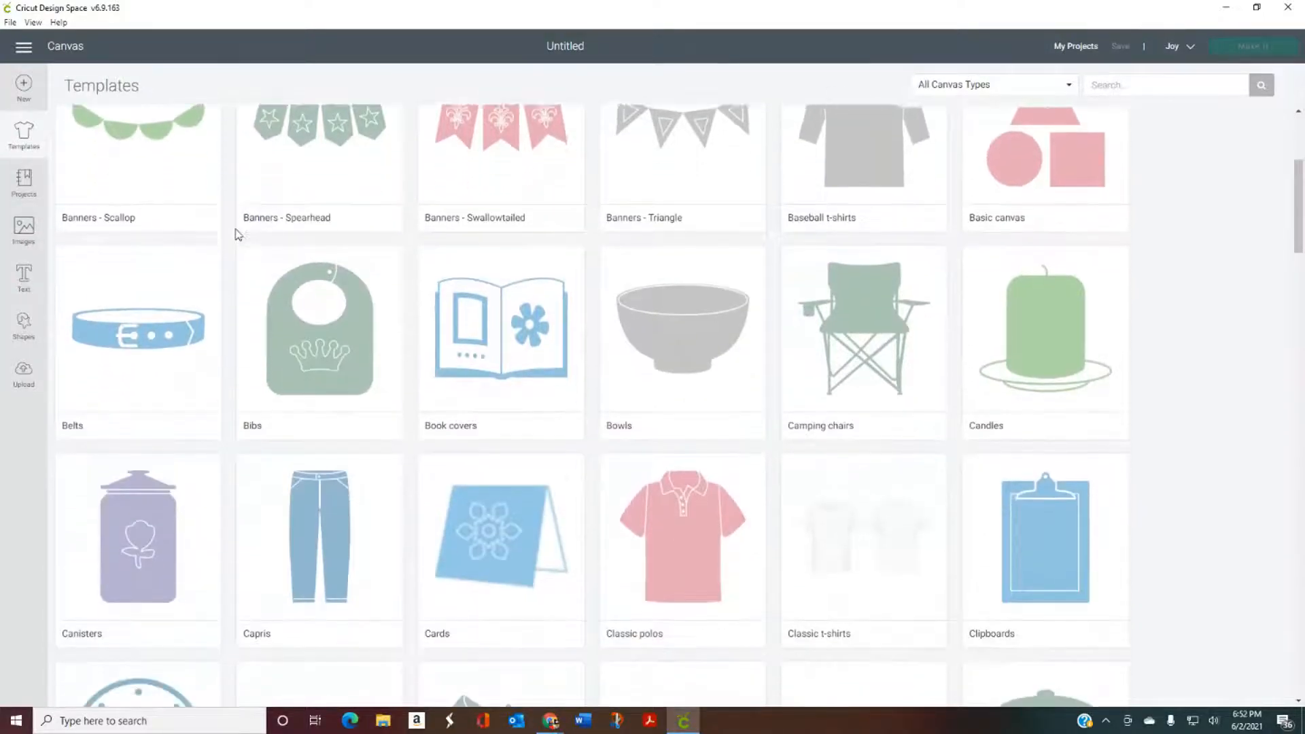
scroll(238, 235, "down", 3)
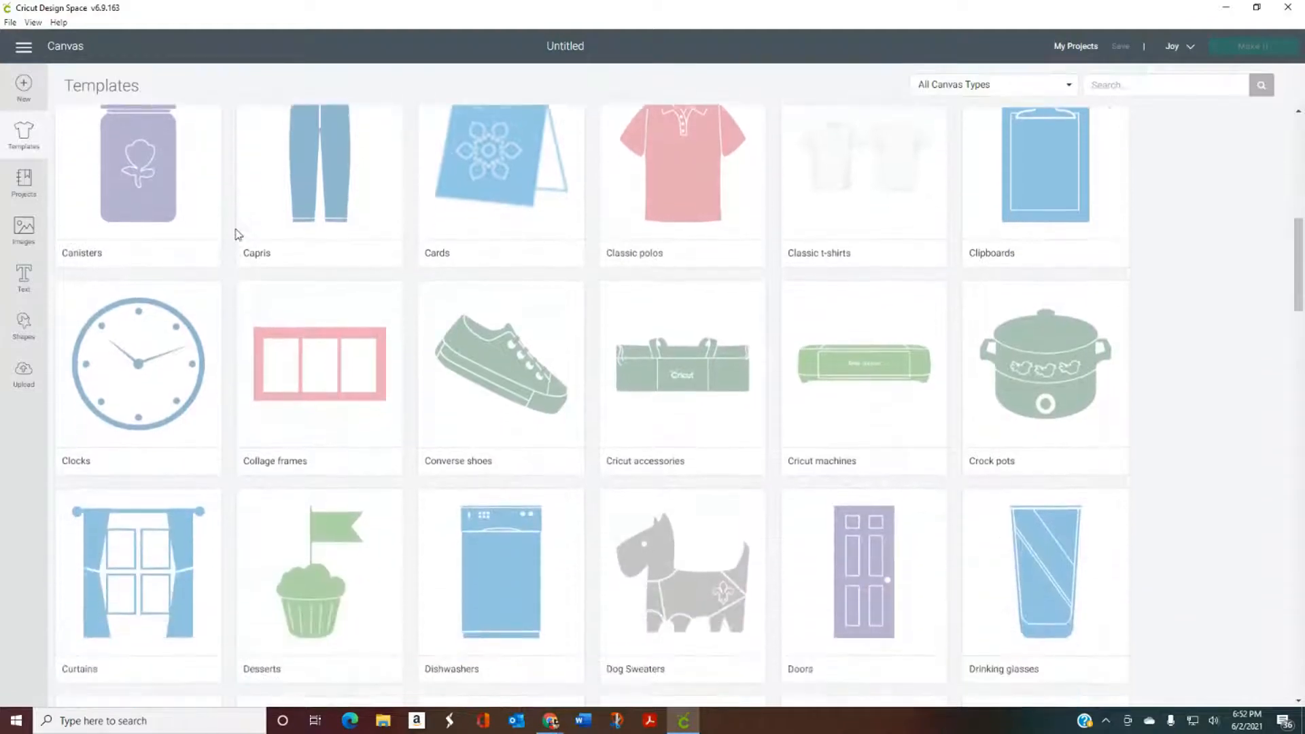
left_click(881, 128)
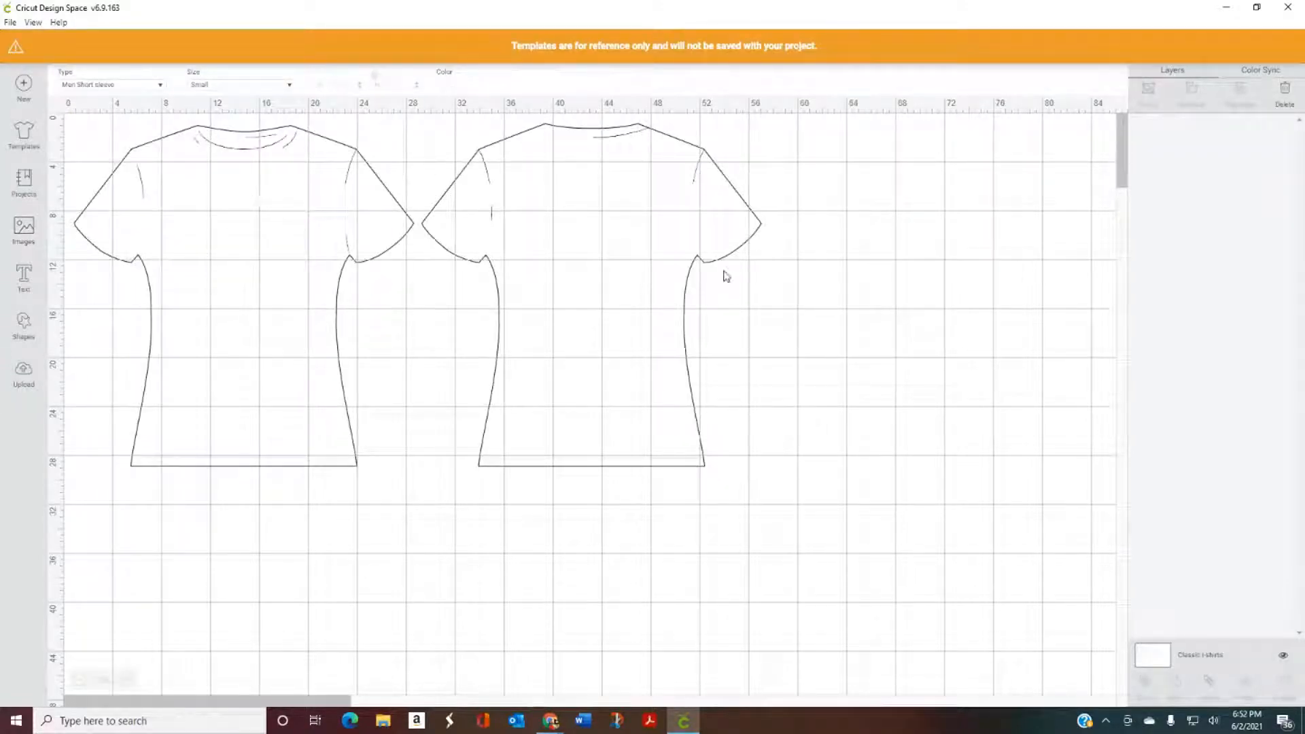
Set the t-shirt template to Women Short sleeve, size X-large, with a light yellow color.
left_click(160, 85)
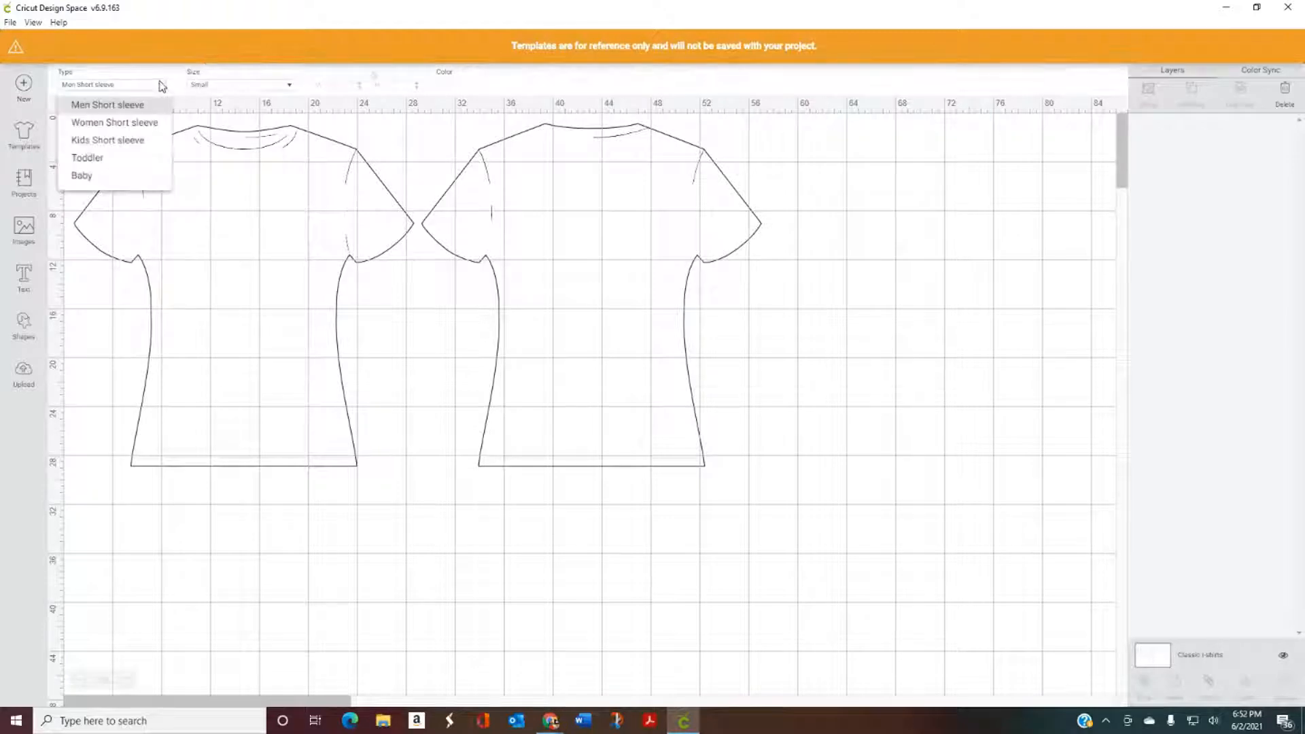
left_click(148, 127)
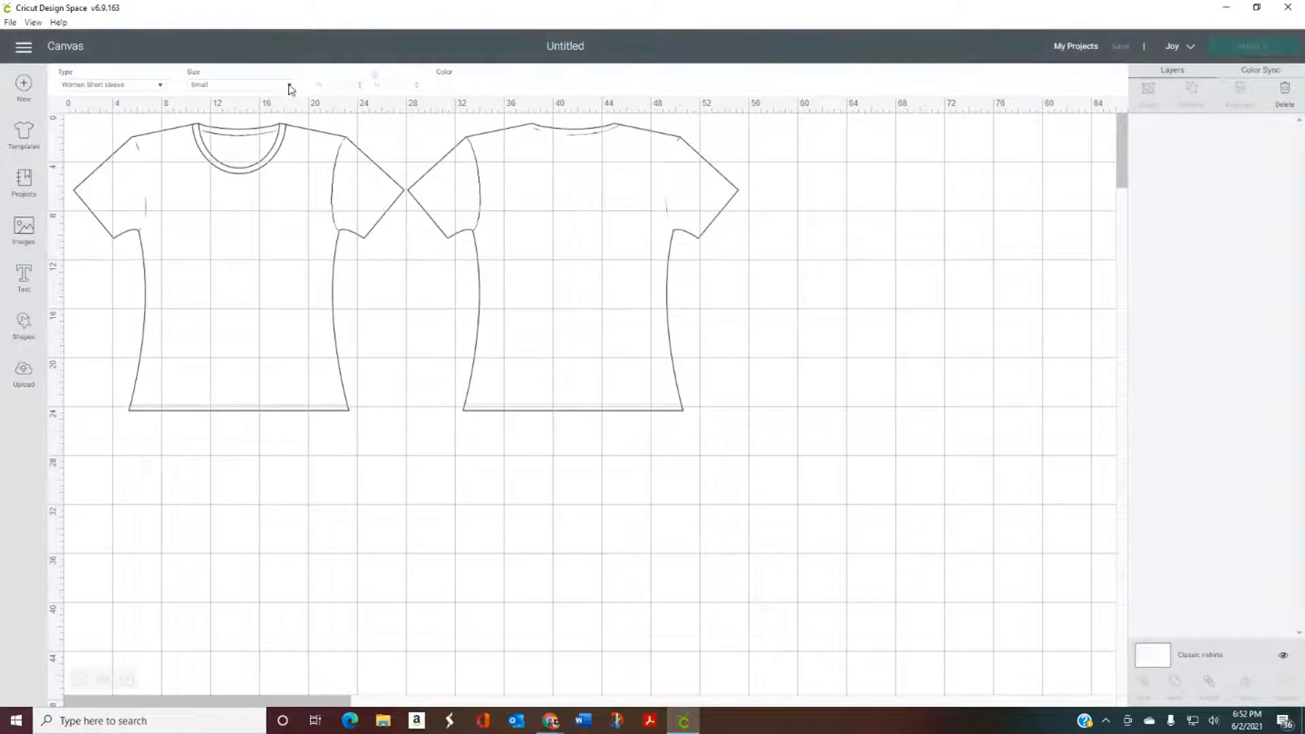
left_click(289, 87)
left_click(221, 175)
left_click(444, 91)
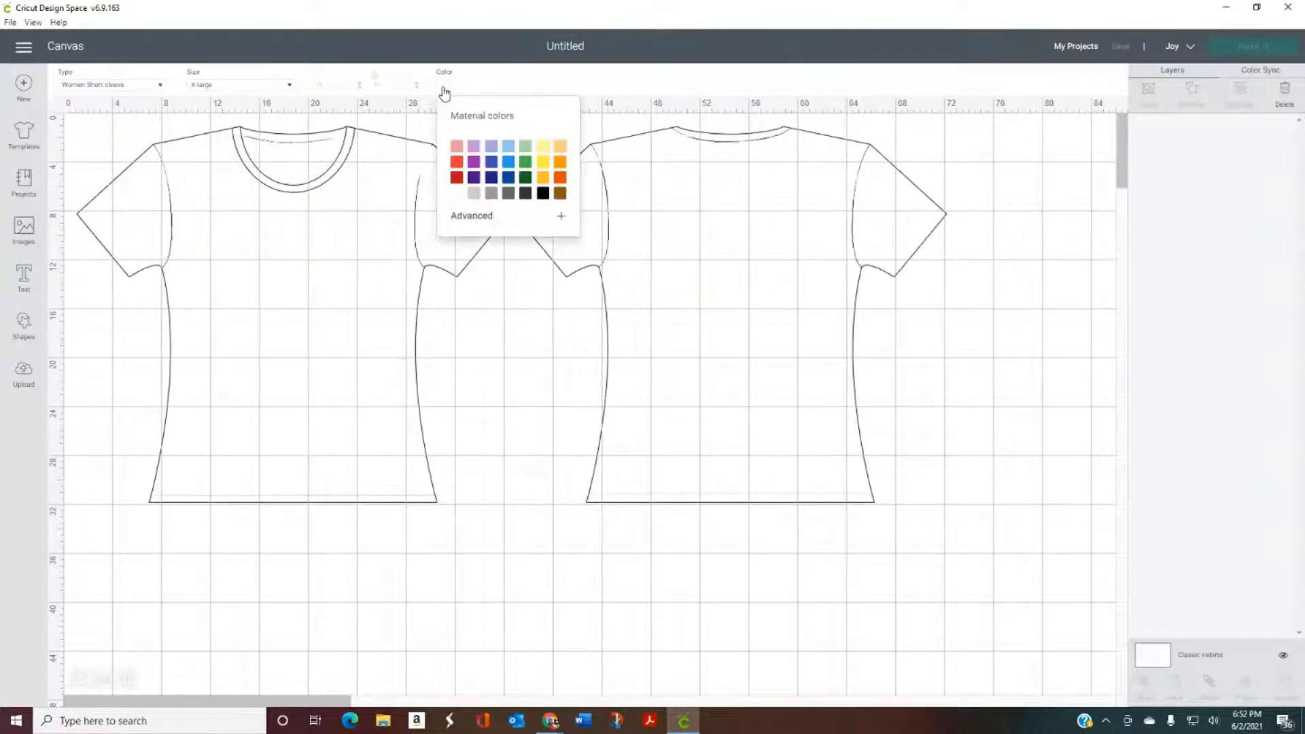
left_click(542, 146)
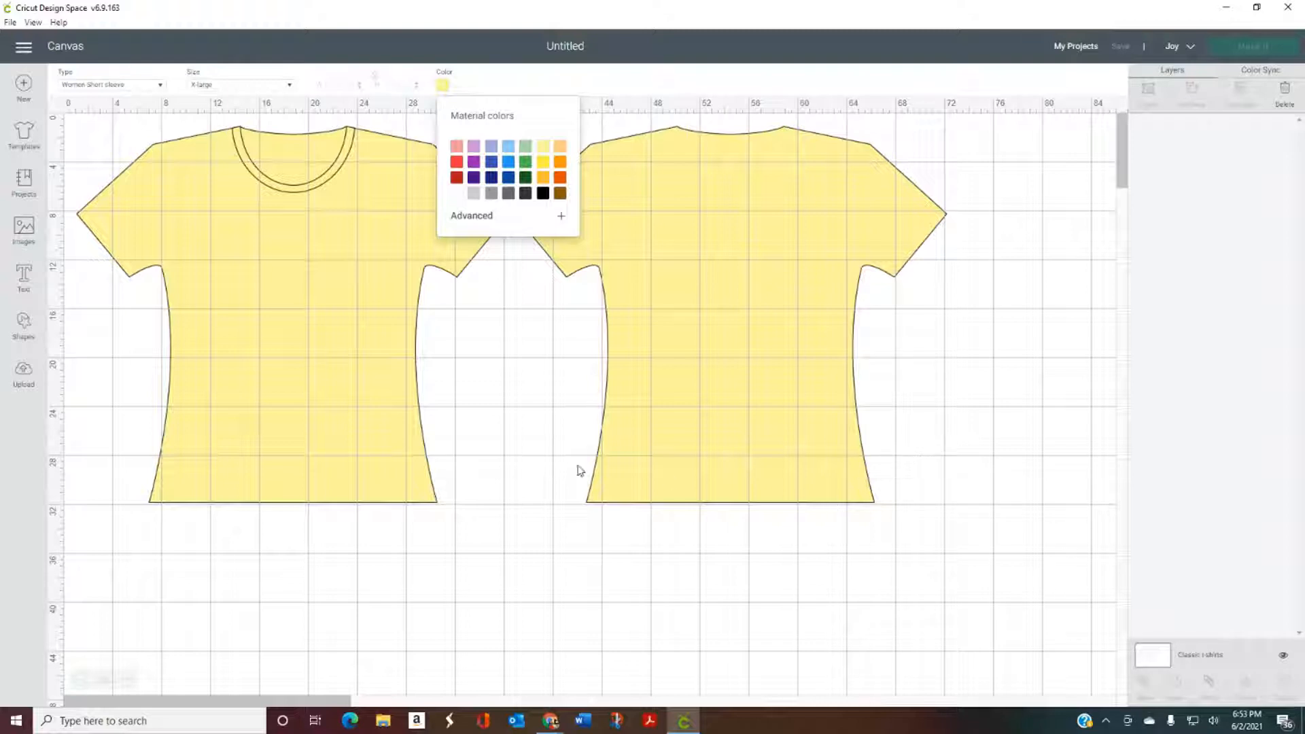
Browse the template library briefly and the ready-made projects across all categories.
left_click(23, 136)
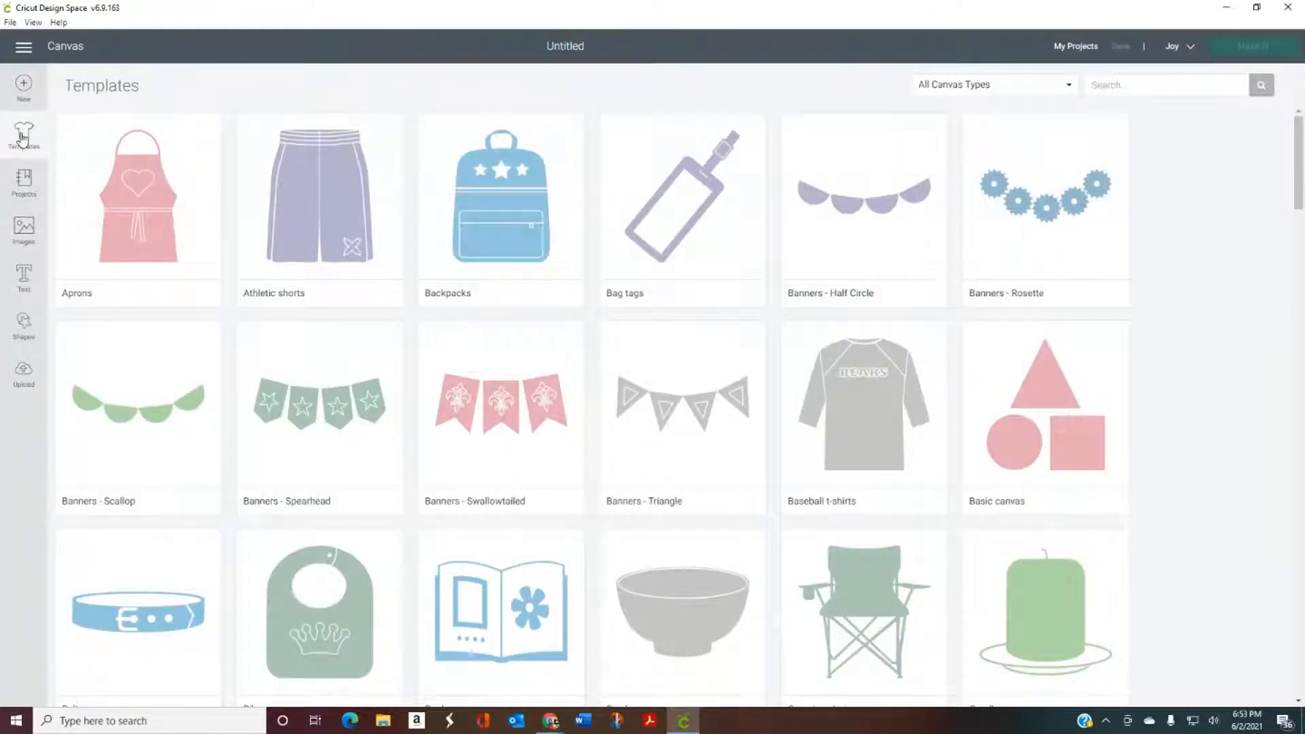
left_click(24, 182)
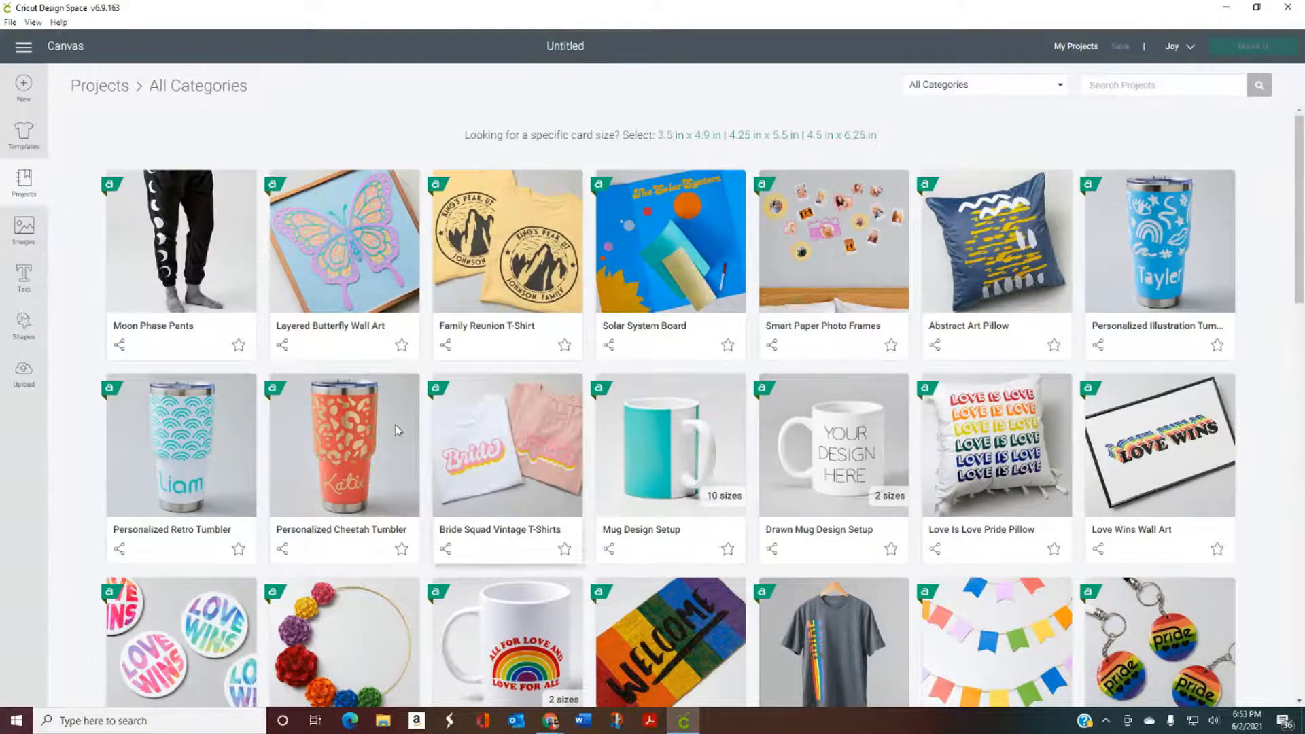
scroll(530, 462, "down", 7)
scroll(534, 459, "down", 10)
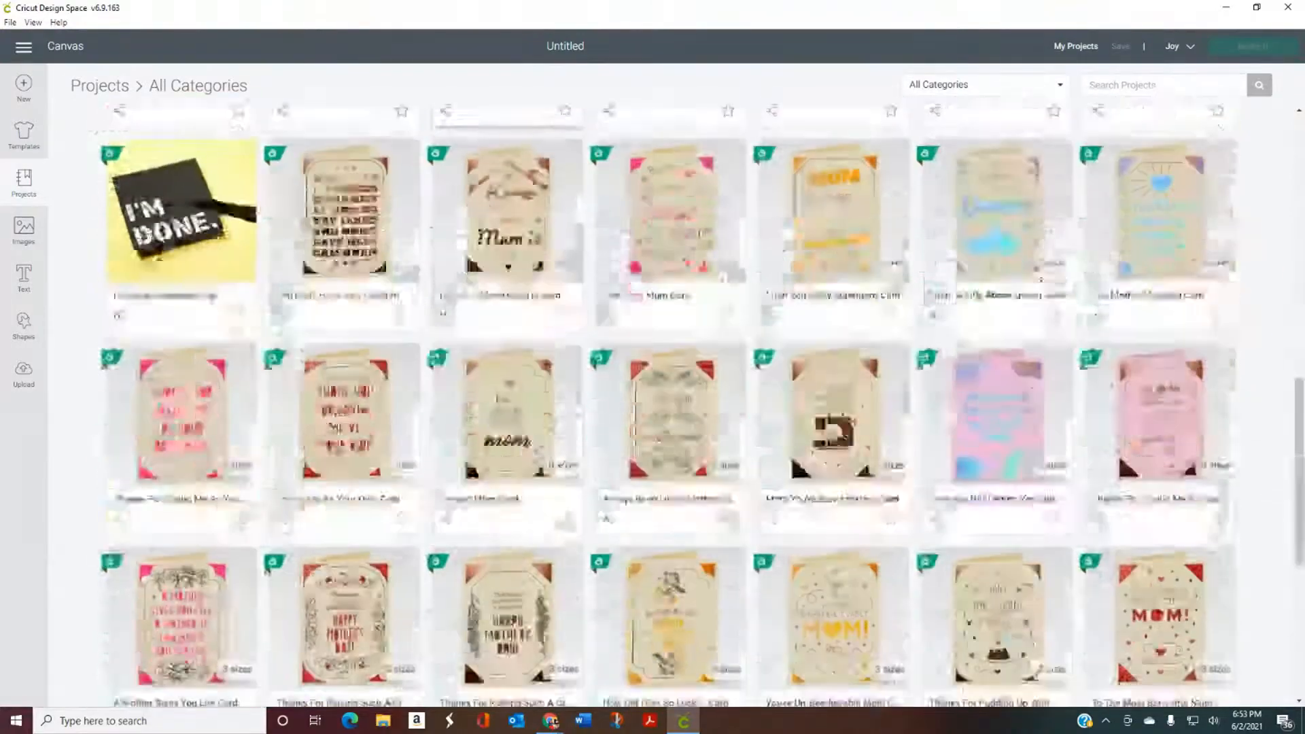
scroll(535, 462, "up", 2)
scroll(534, 463, "down", 6)
scroll(534, 462, "down", 1)
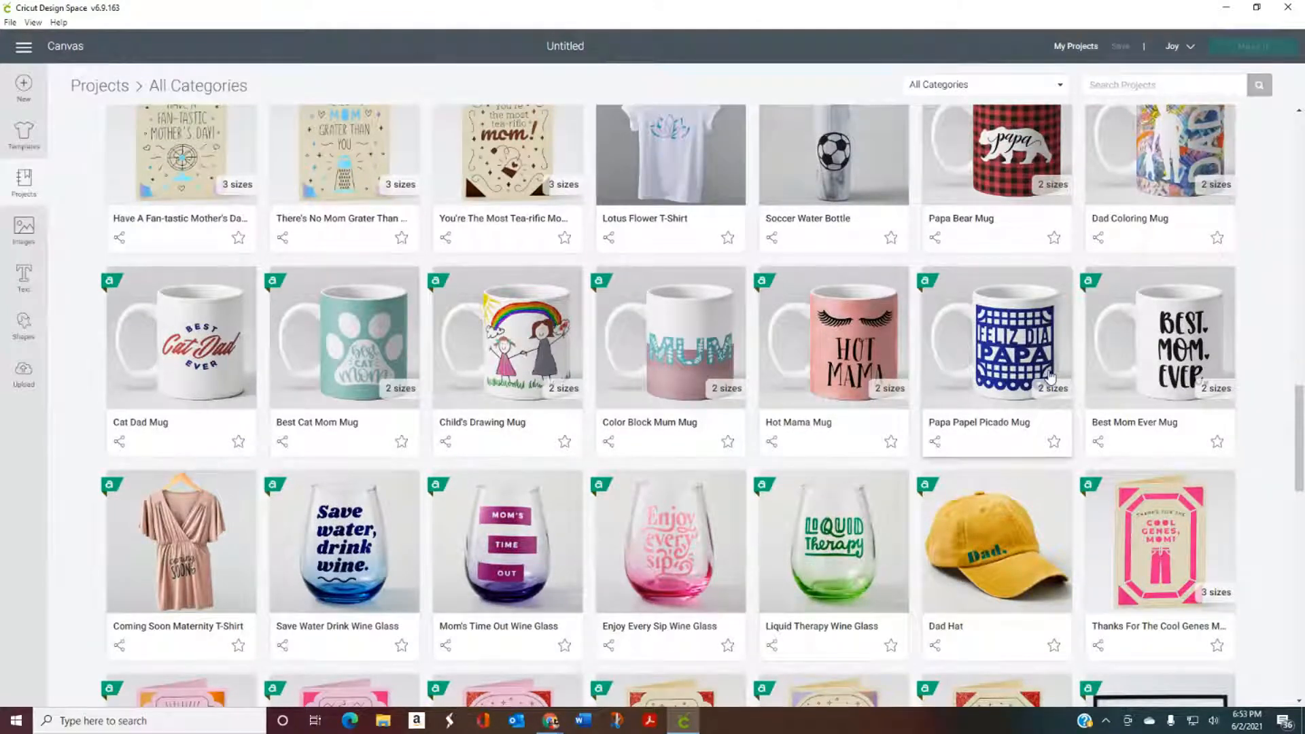
scroll(1050, 376, "down", 9)
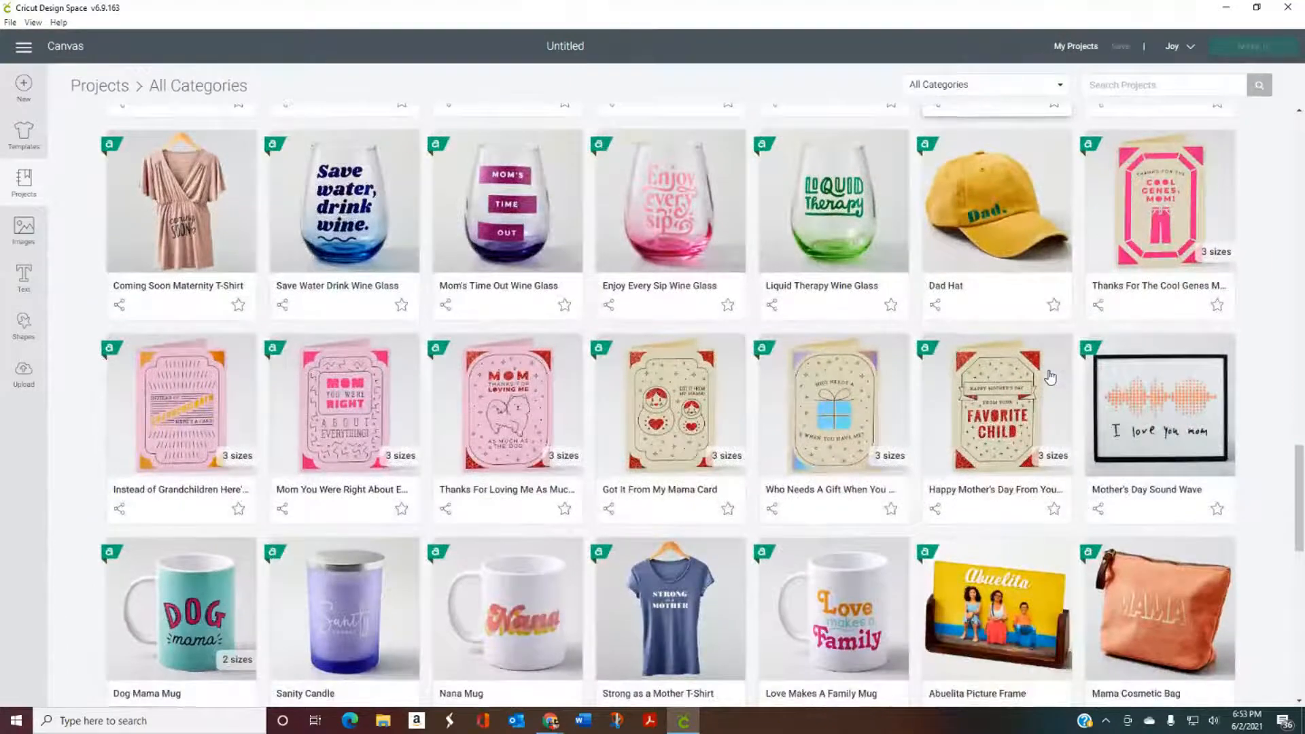
Browse further through the ready-made Cricut Joy projects across all categories and return to the start of the list.
scroll(1050, 376, "down", 3)
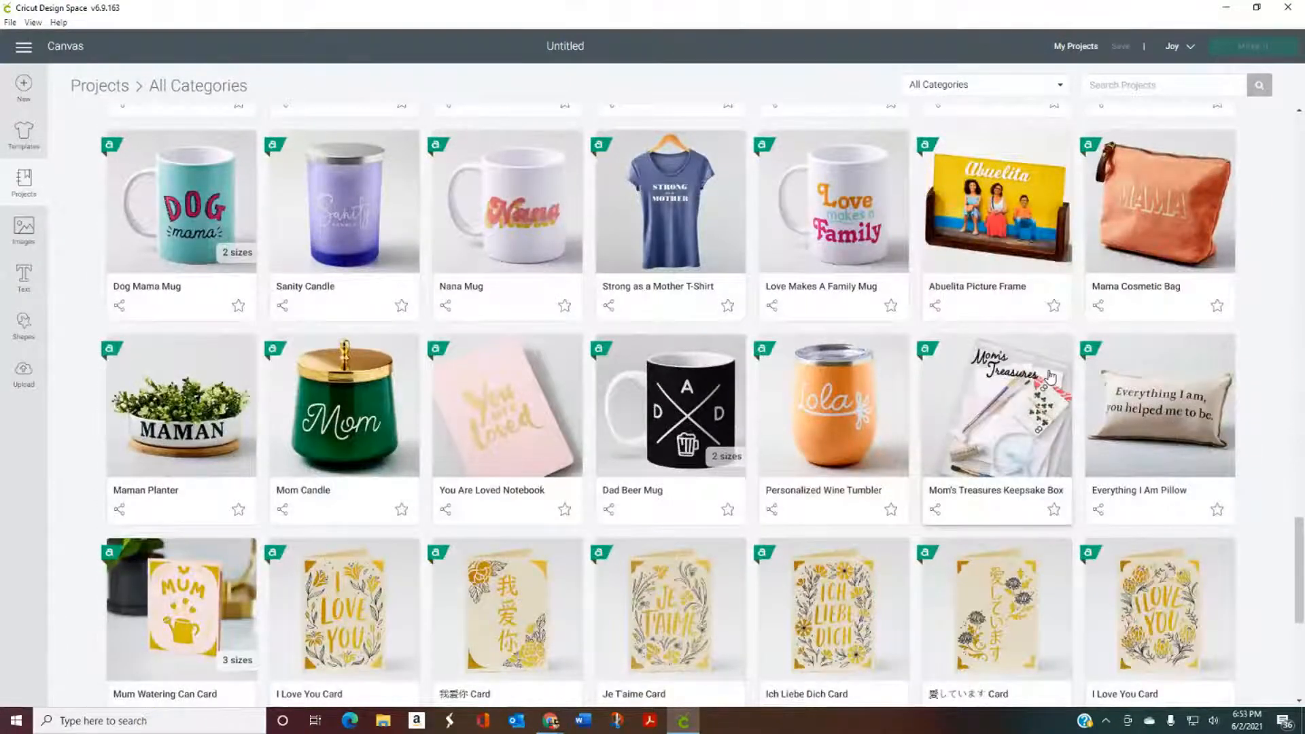
scroll(1050, 376, "down", 3)
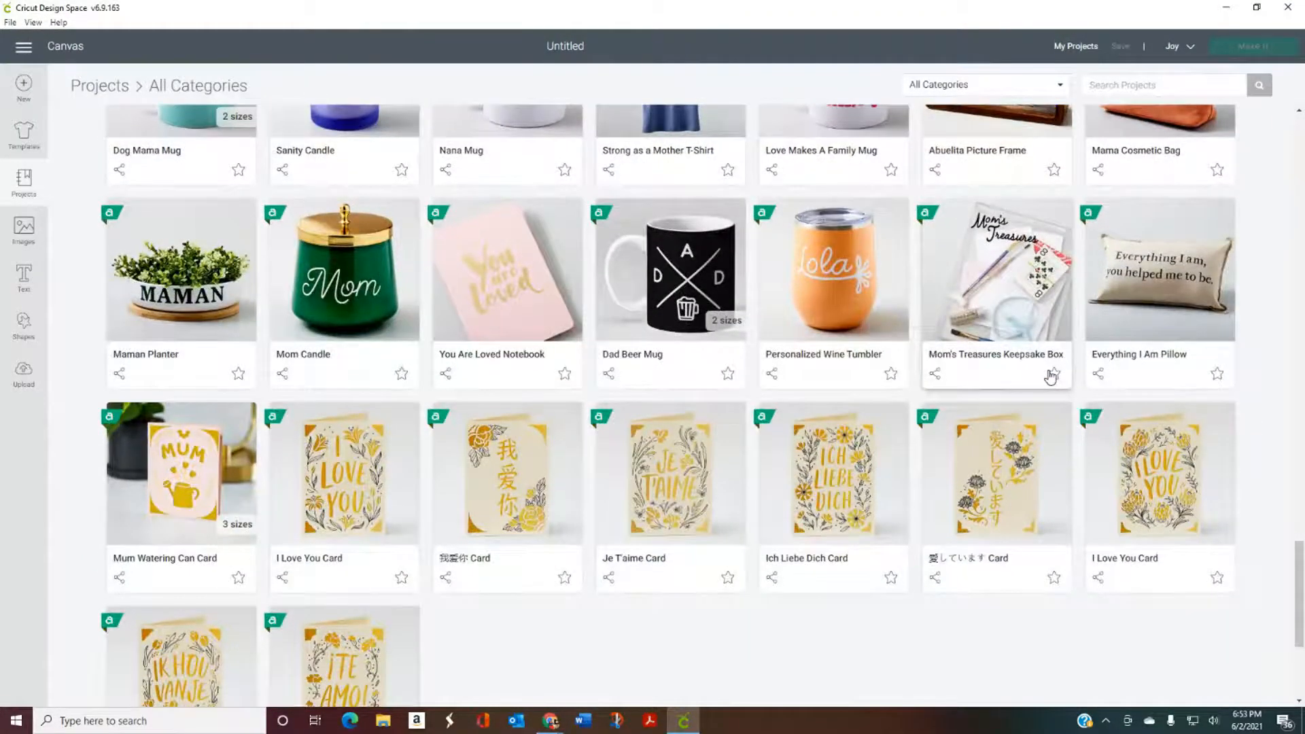
scroll(1050, 376, "down", 9)
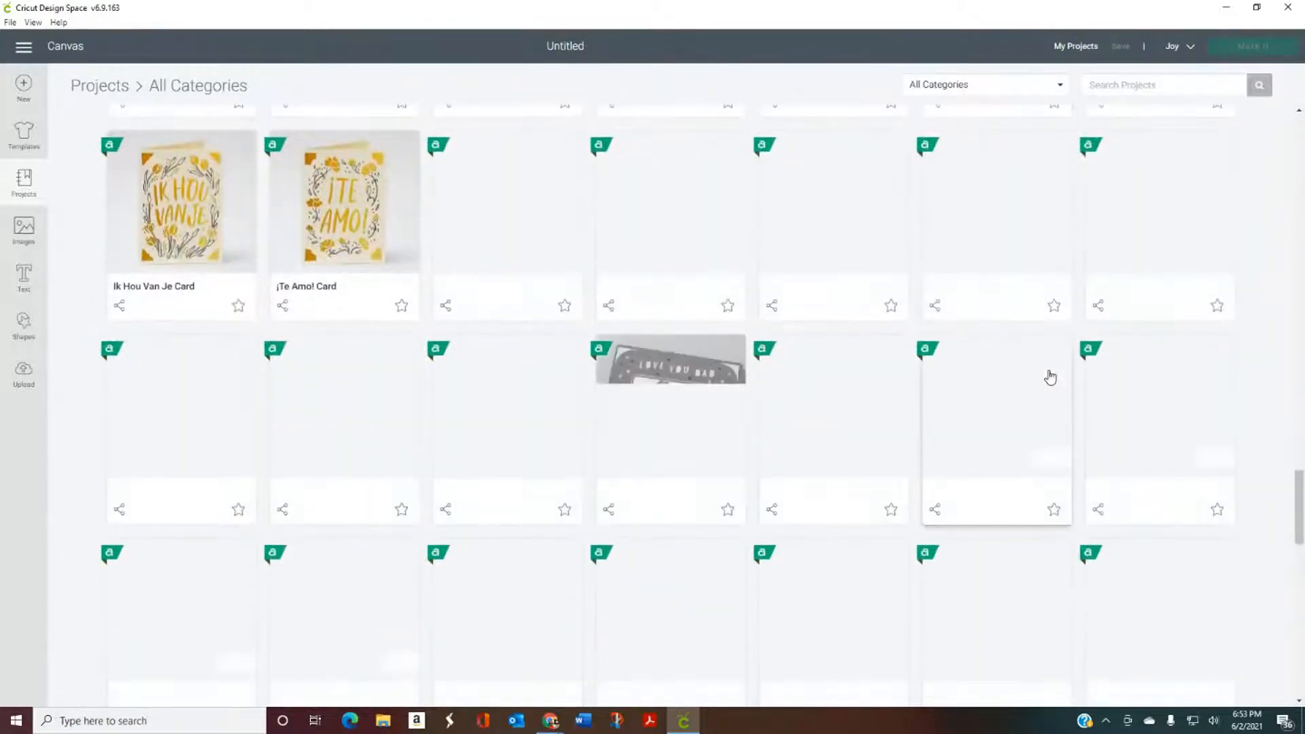
scroll(1050, 376, "down", 6)
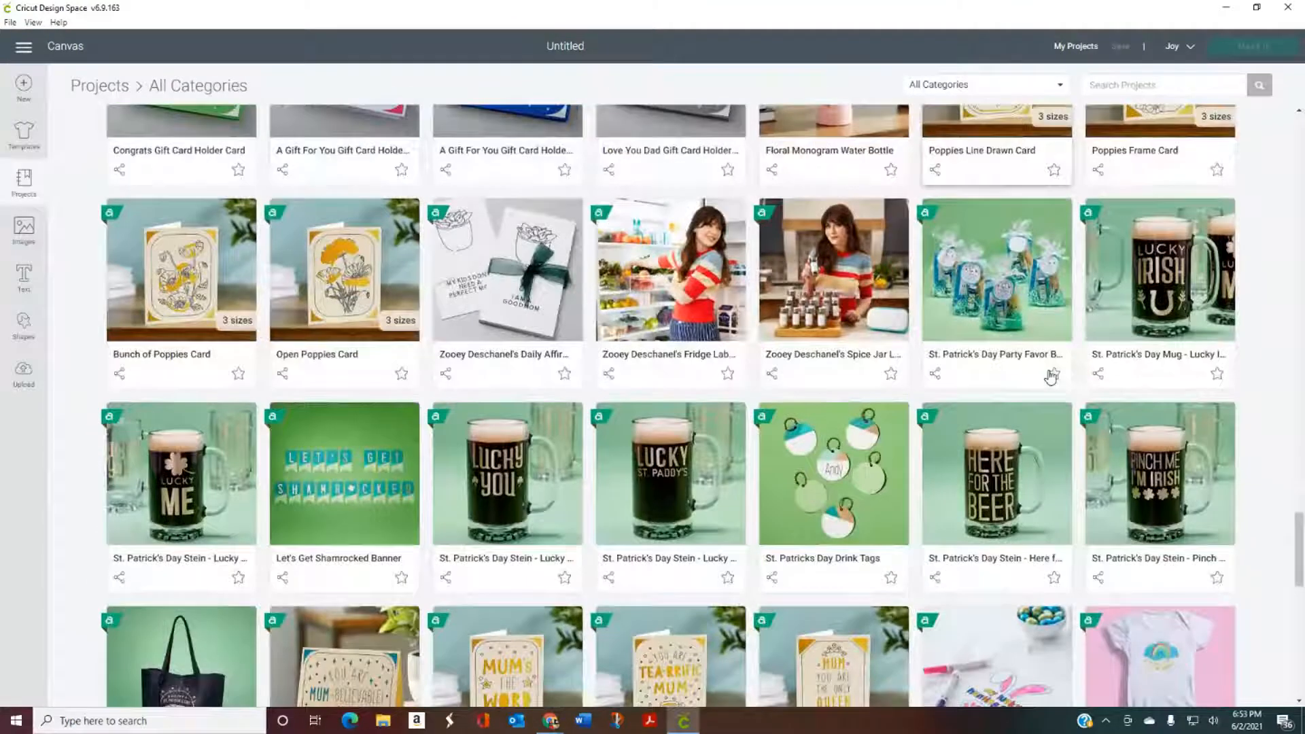
scroll(1051, 376, "up", 11)
scroll(1050, 376, "up", 20)
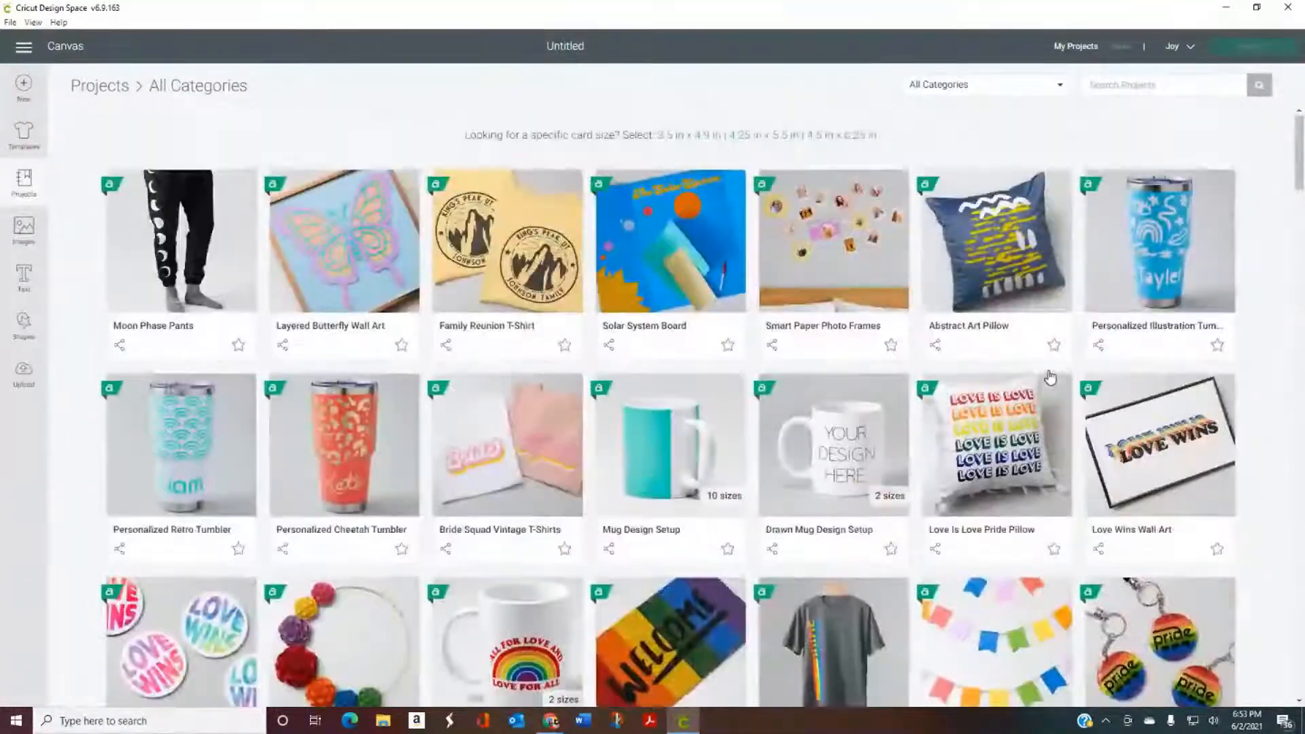
Switch the machine selection to Cricut Maker and glance through the first projects offered for it.
left_click(1181, 46)
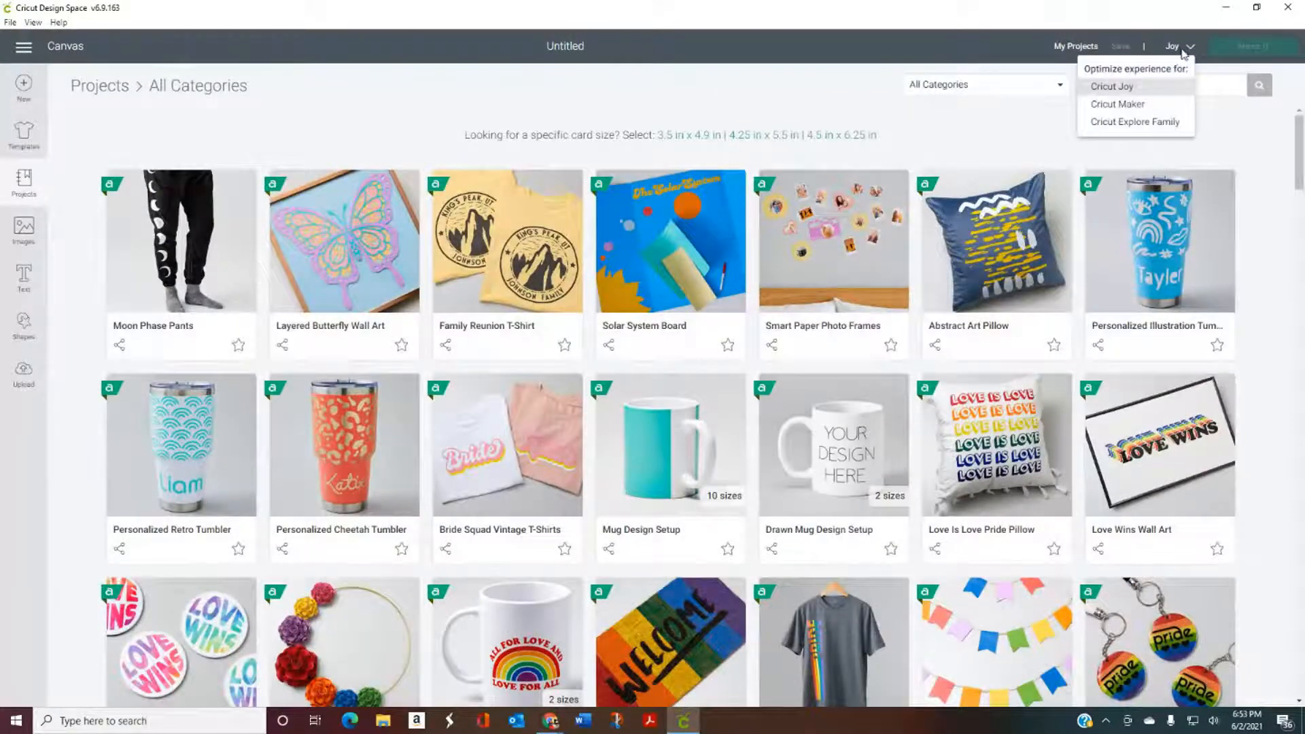
left_click(1125, 107)
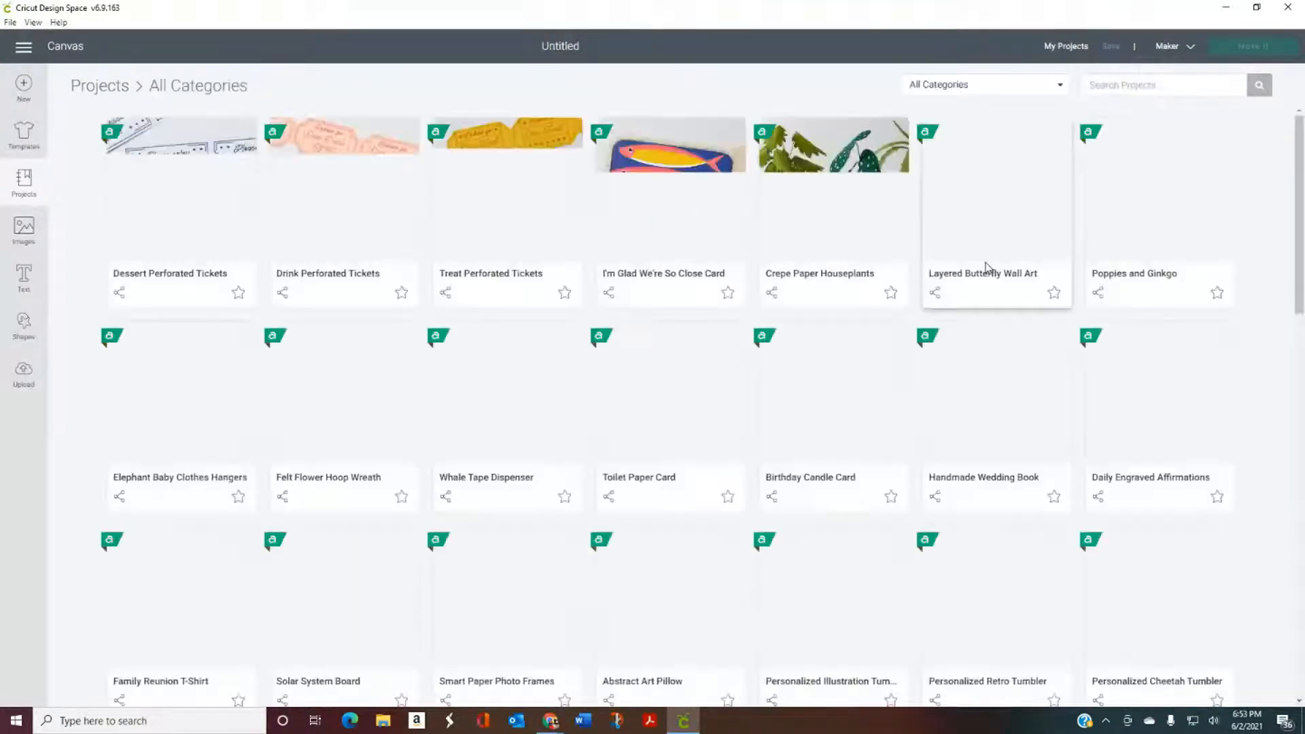
scroll(987, 267, "down", 3)
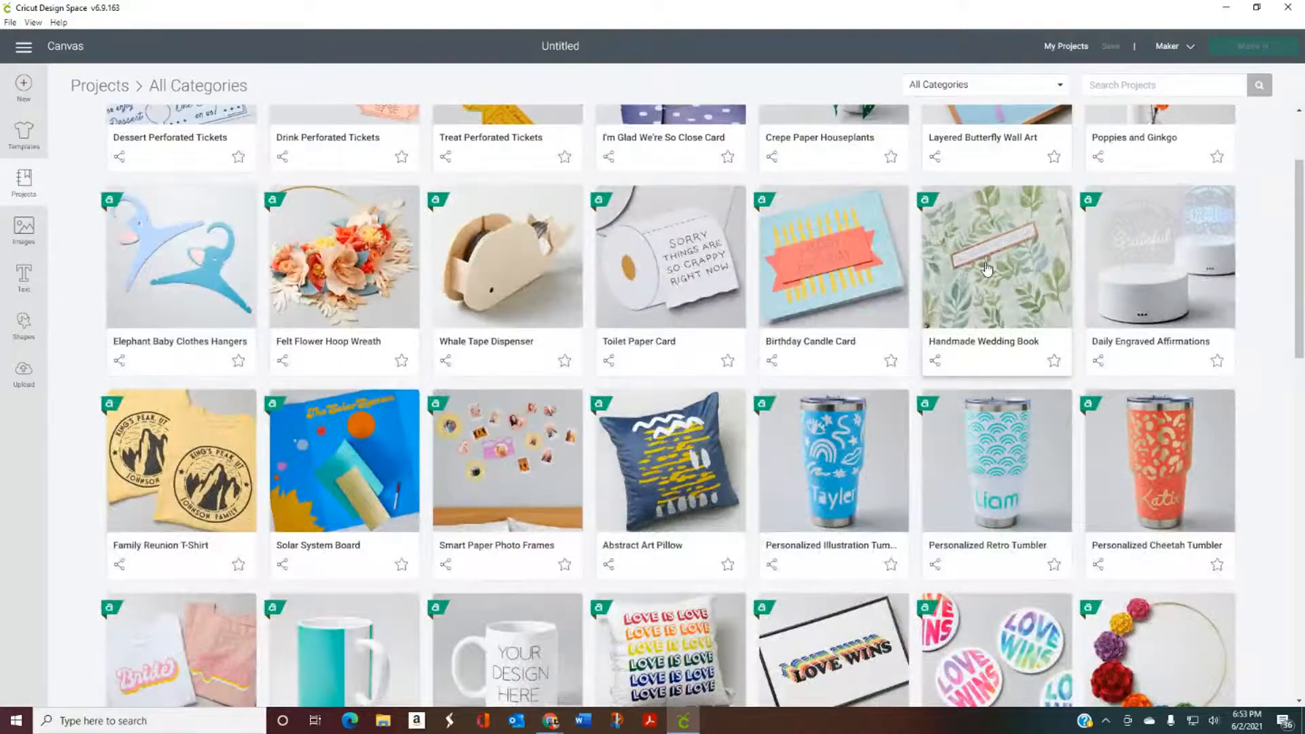
scroll(987, 268, "up", 3)
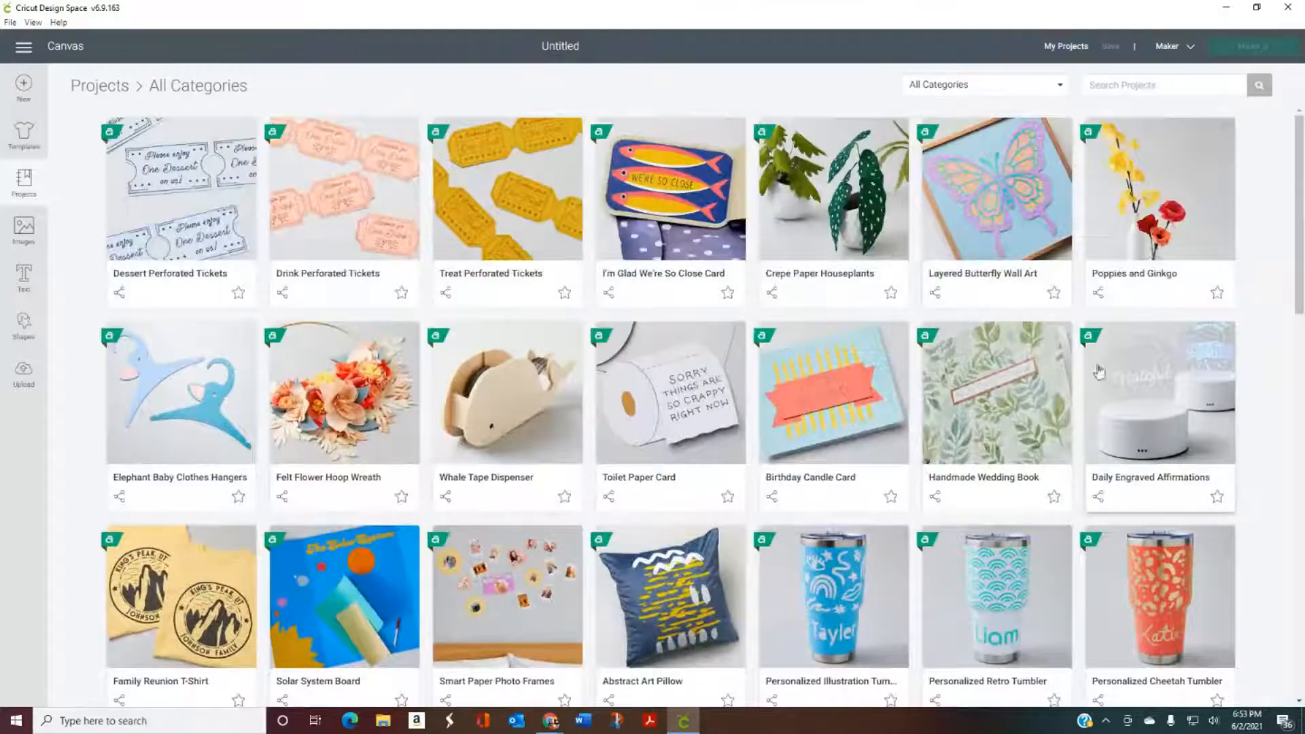
Review the Daily Engraved Affirmations project's description, finished size and materials, and close its details.
left_click(1140, 392)
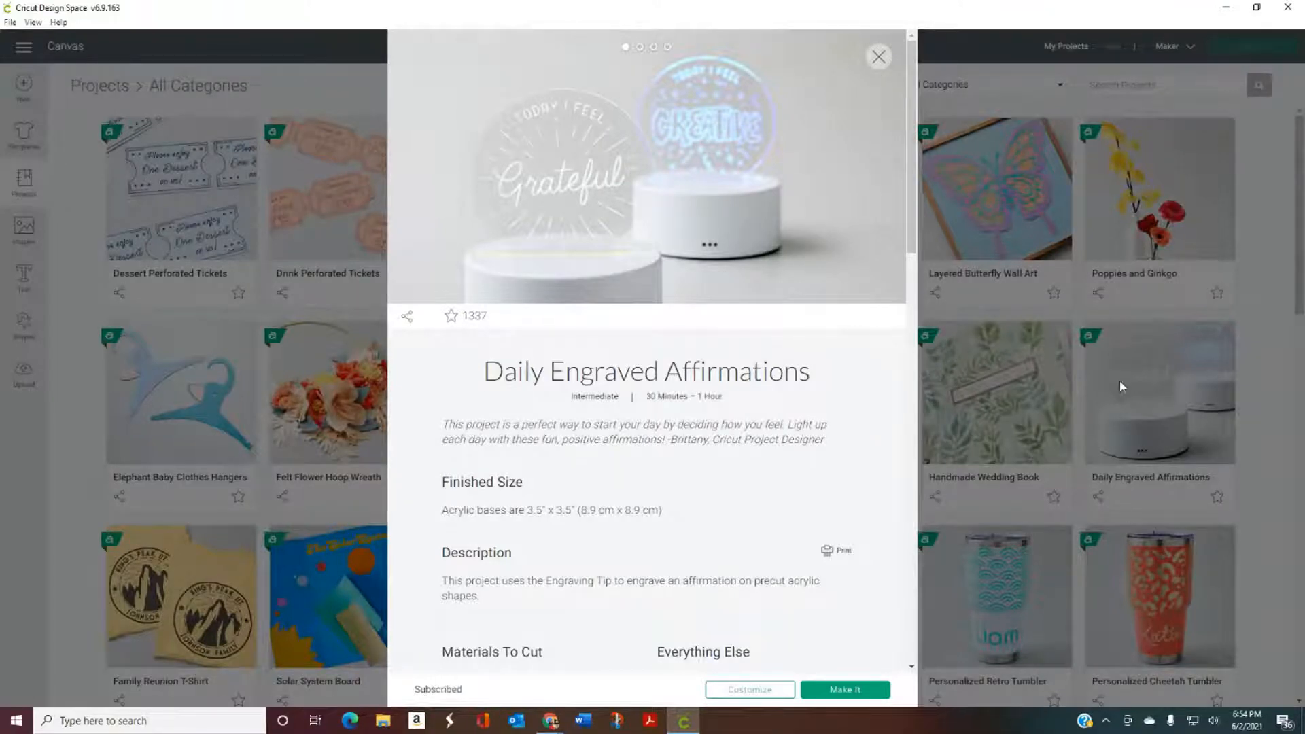
scroll(534, 196, "down", 2)
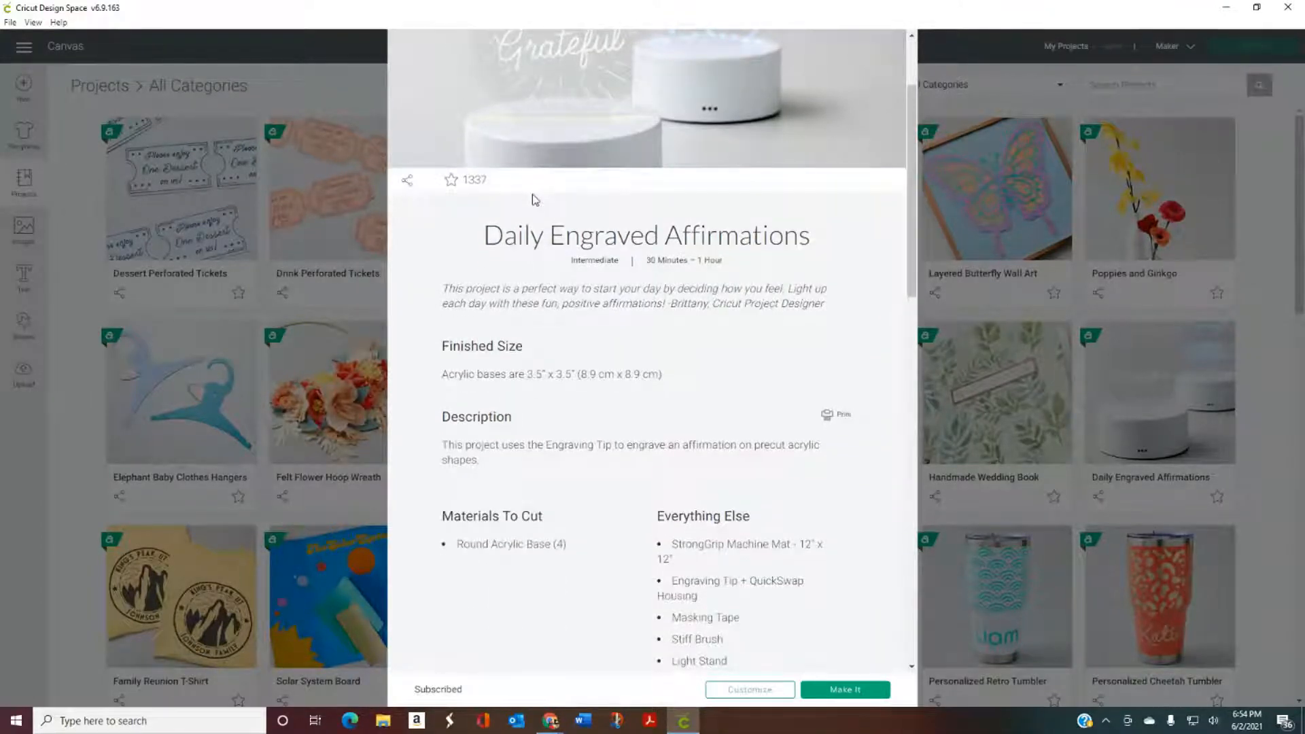
scroll(534, 199, "down", 1)
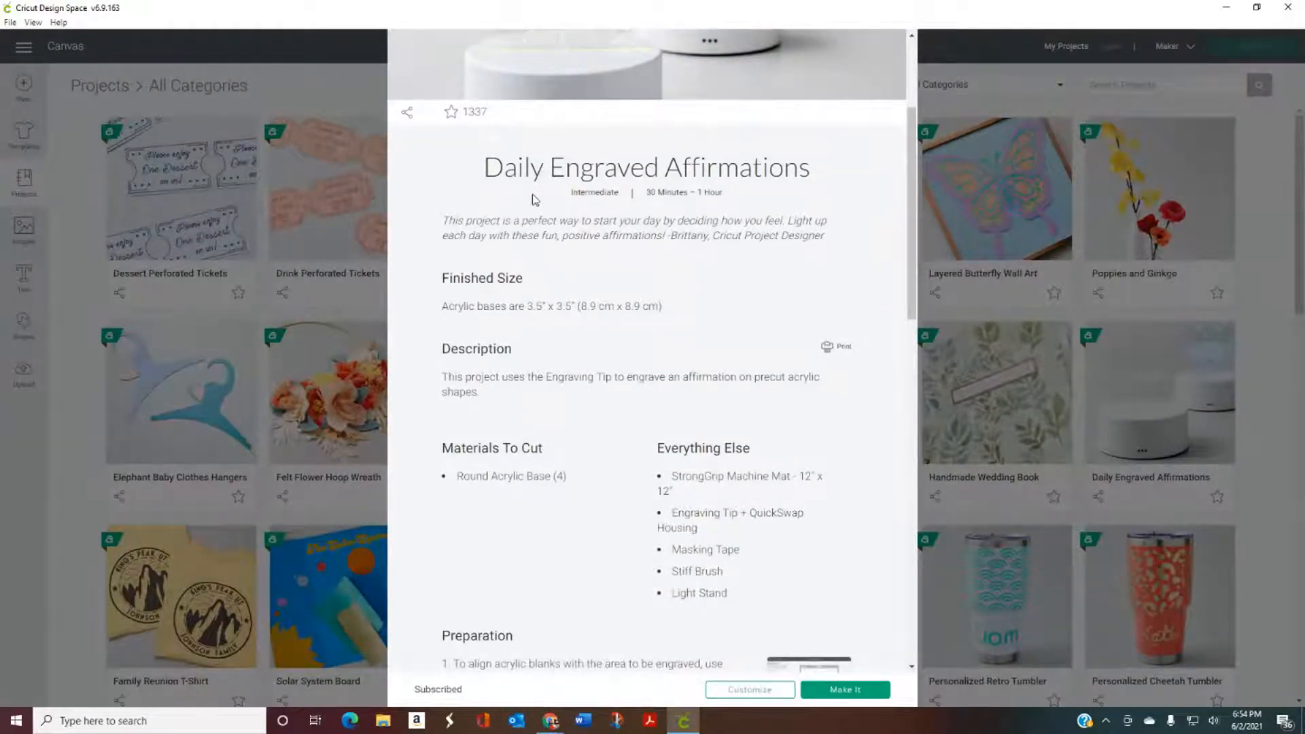
scroll(535, 199, "up", 3)
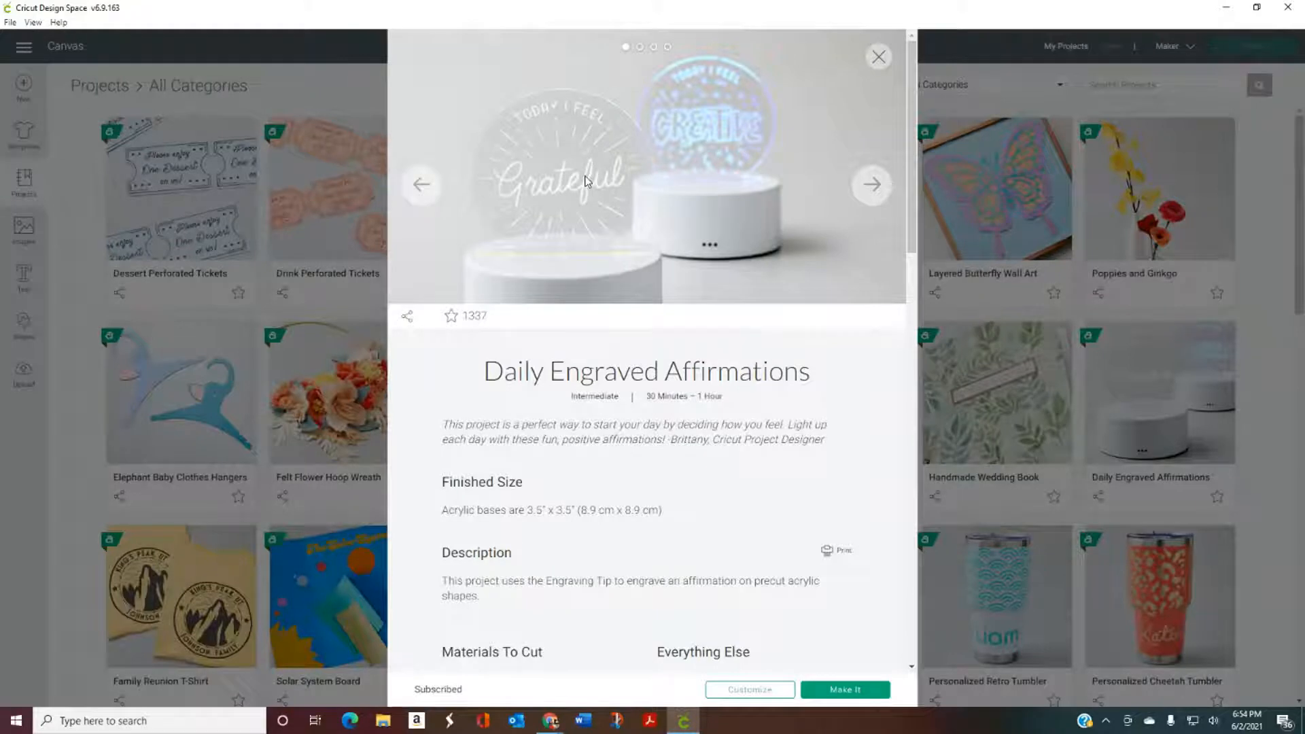
left_click(878, 59)
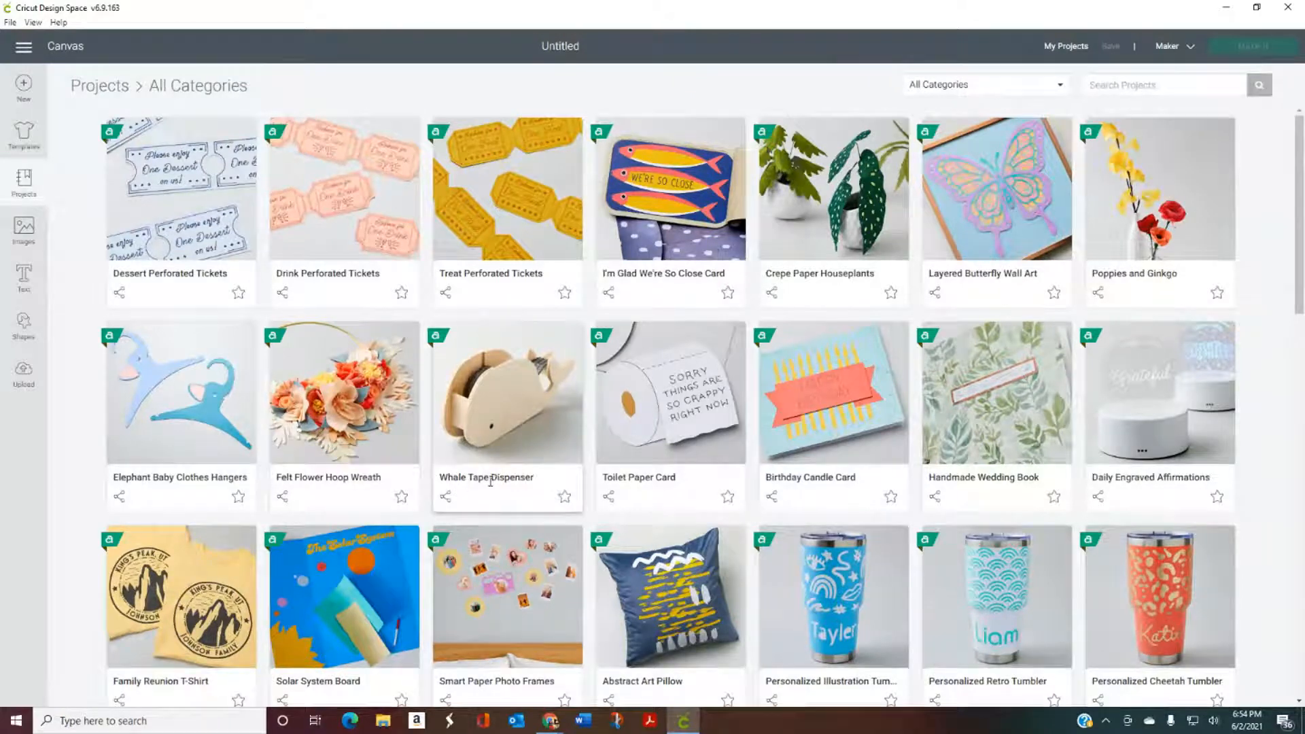
Browse more of the ready-made Cricut Maker projects and return to the start of the list.
scroll(511, 401, "down", 3)
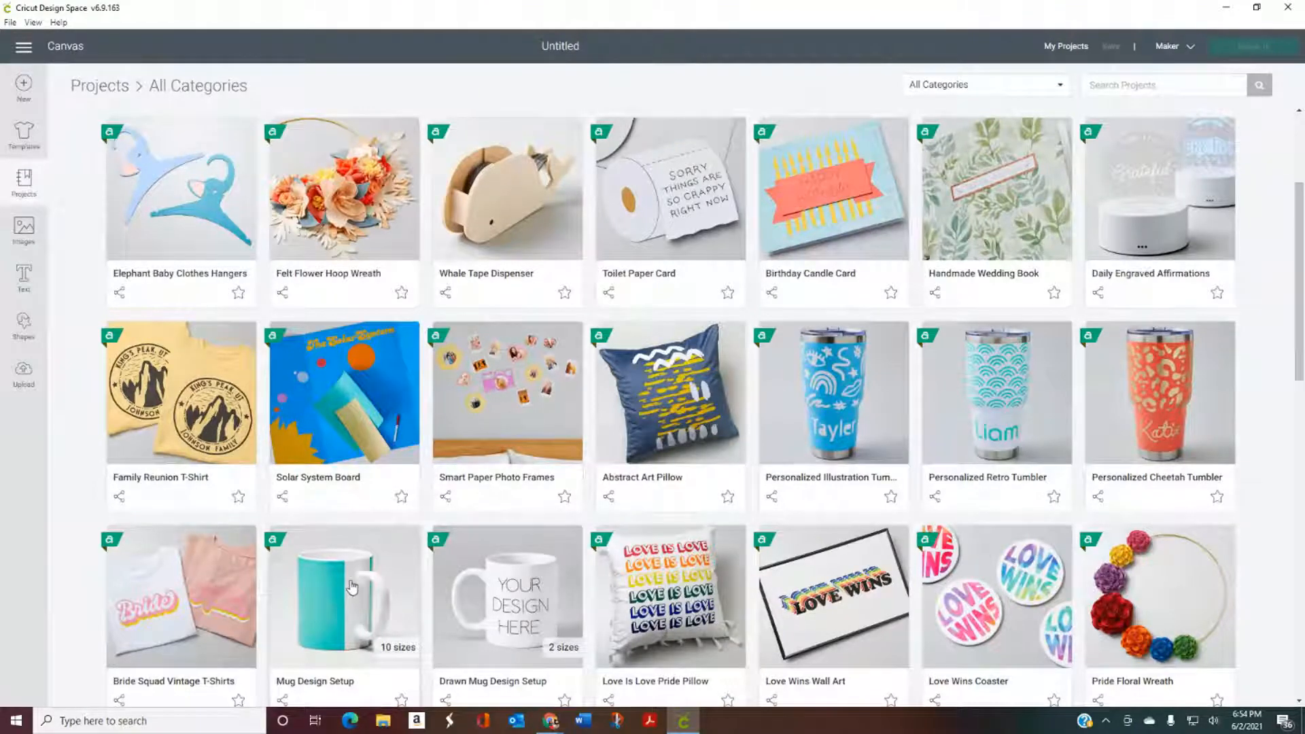
scroll(351, 586, "down", 5)
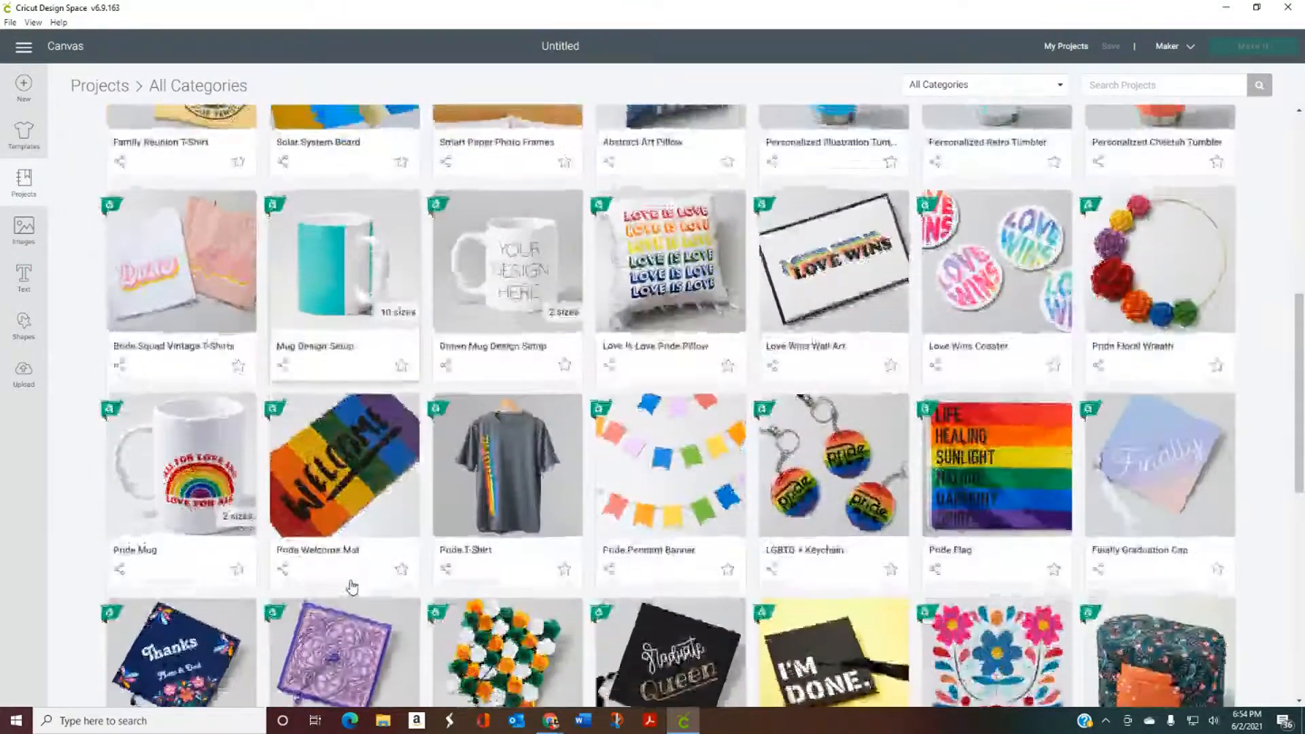
scroll(352, 586, "up", 2)
scroll(352, 586, "up", 4)
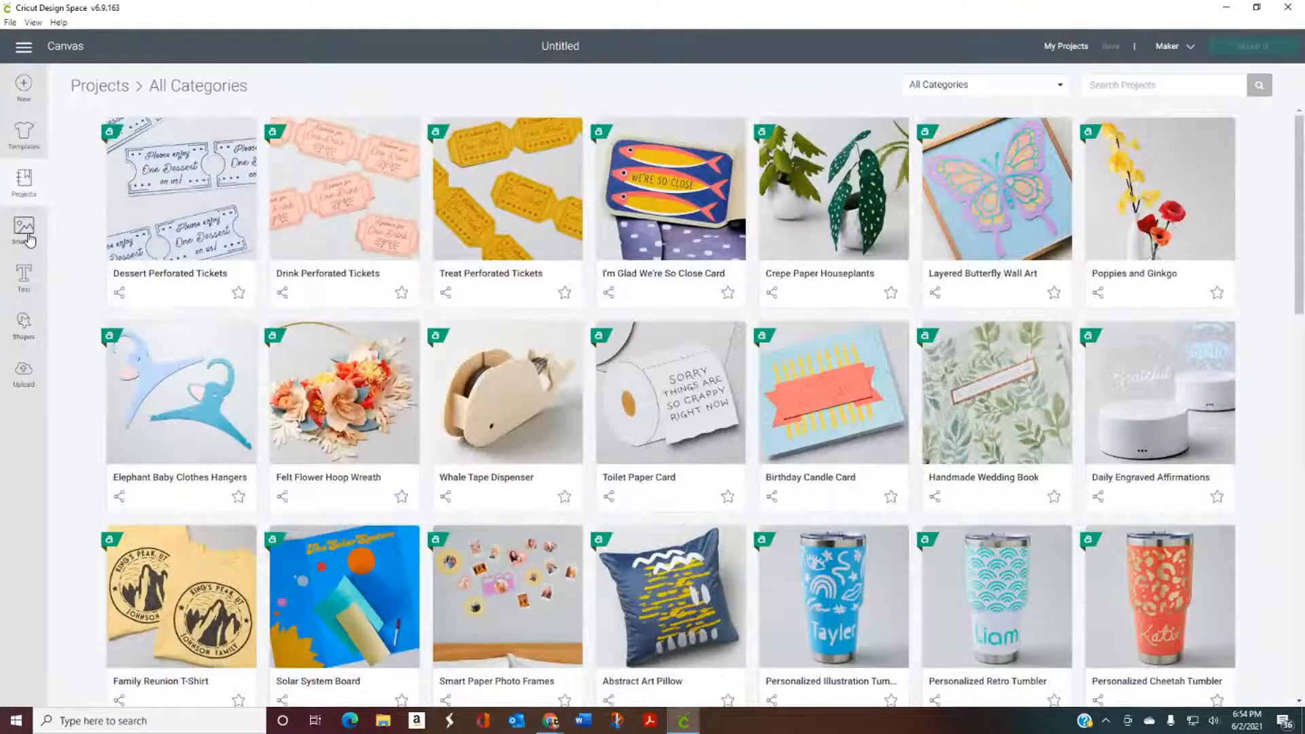
Search the image library for "BUTTERFLY" and look over the images and their access or price labels.
left_click(27, 235)
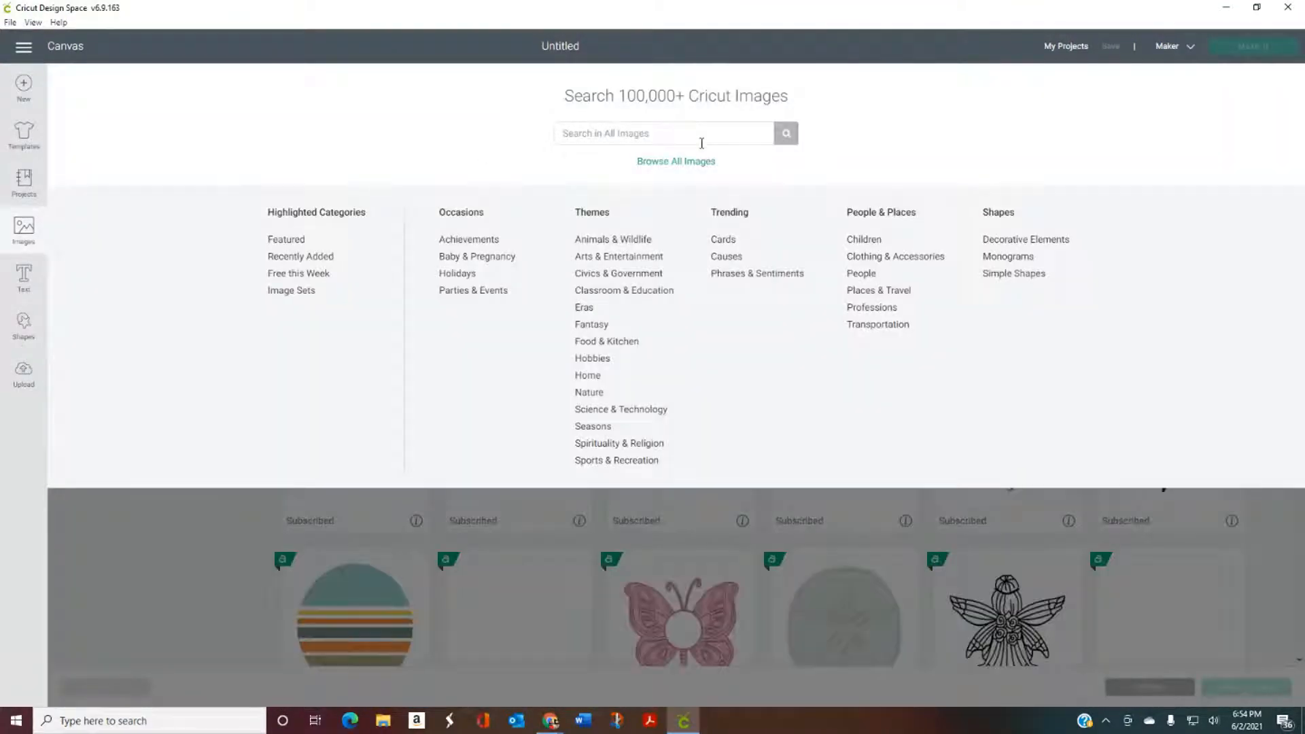
left_click(685, 134)
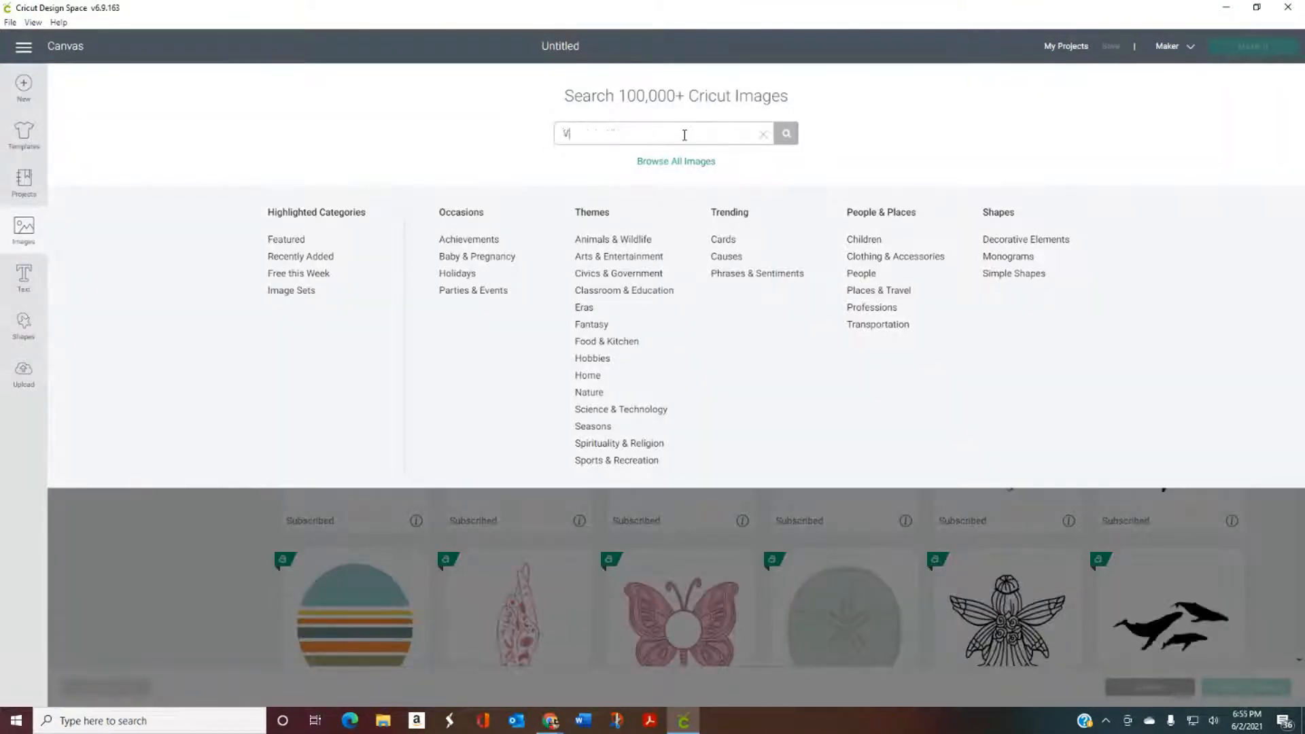
type("BUTTERFLY")
key("Return")
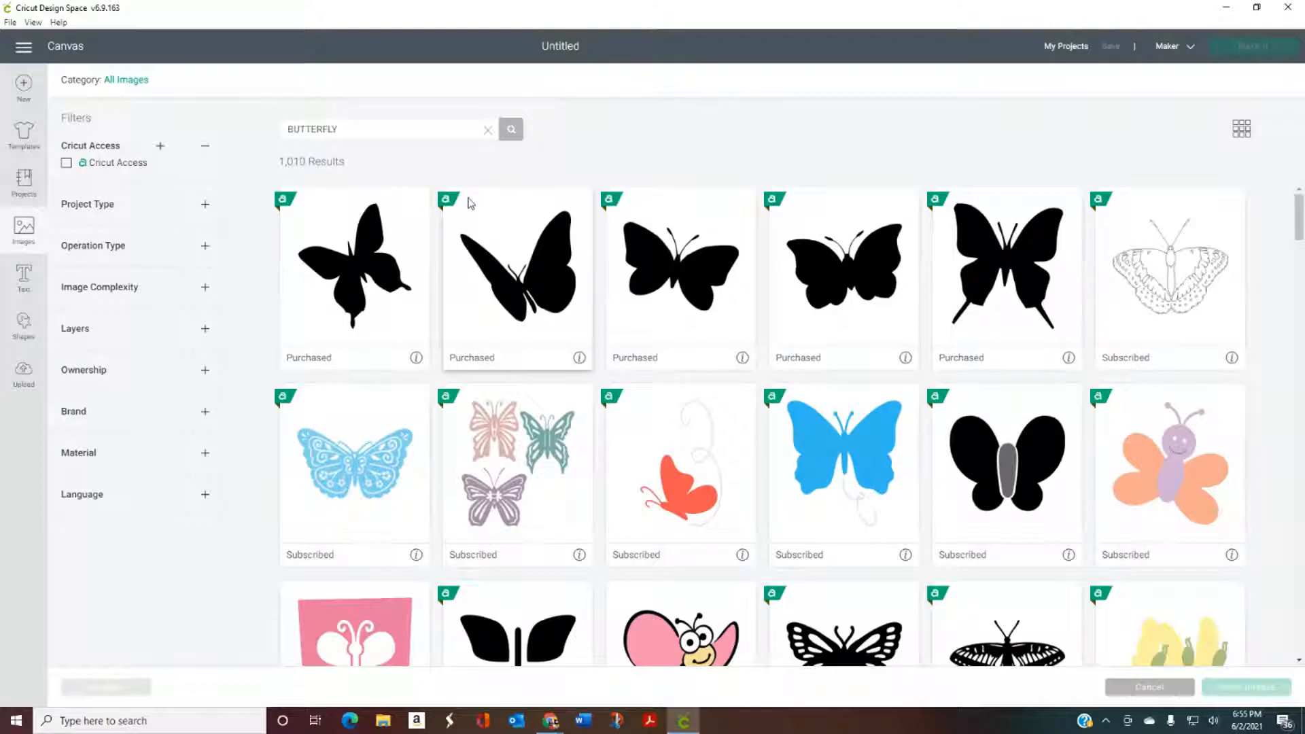
scroll(1194, 289, "down", 3)
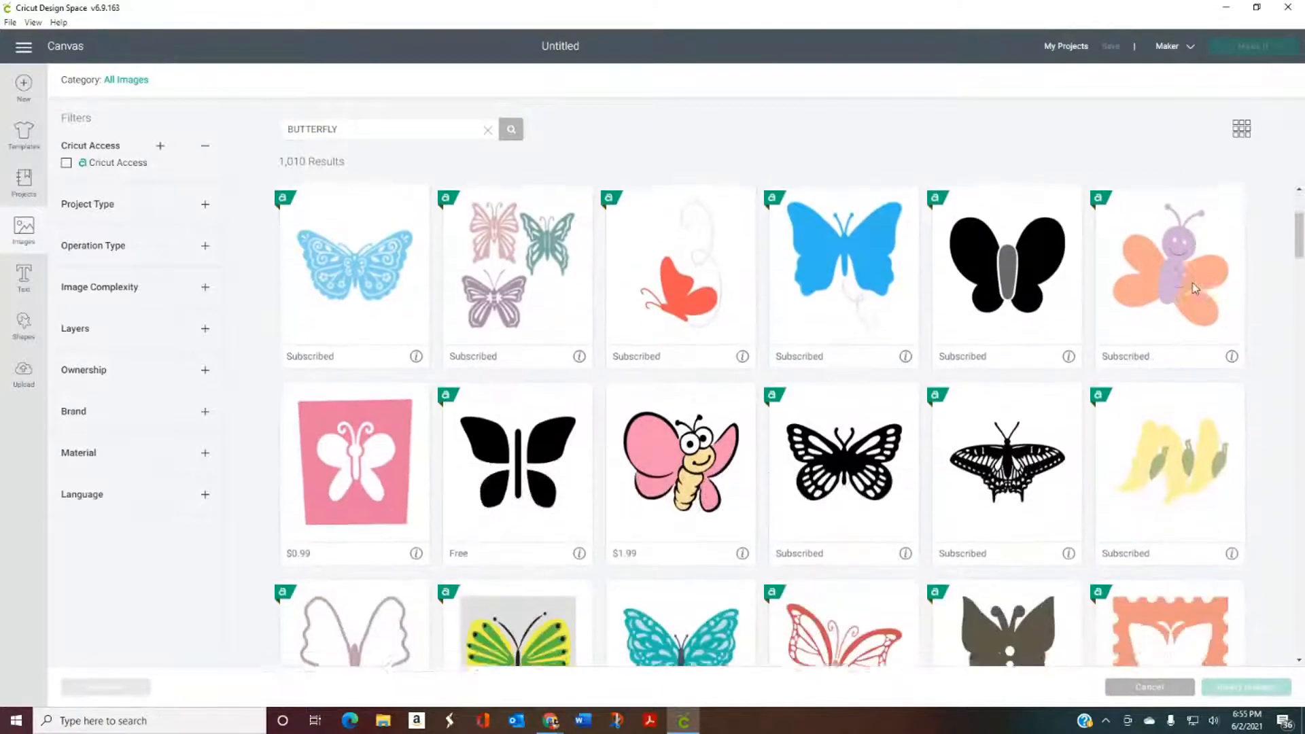
scroll(1194, 289, "up", 3)
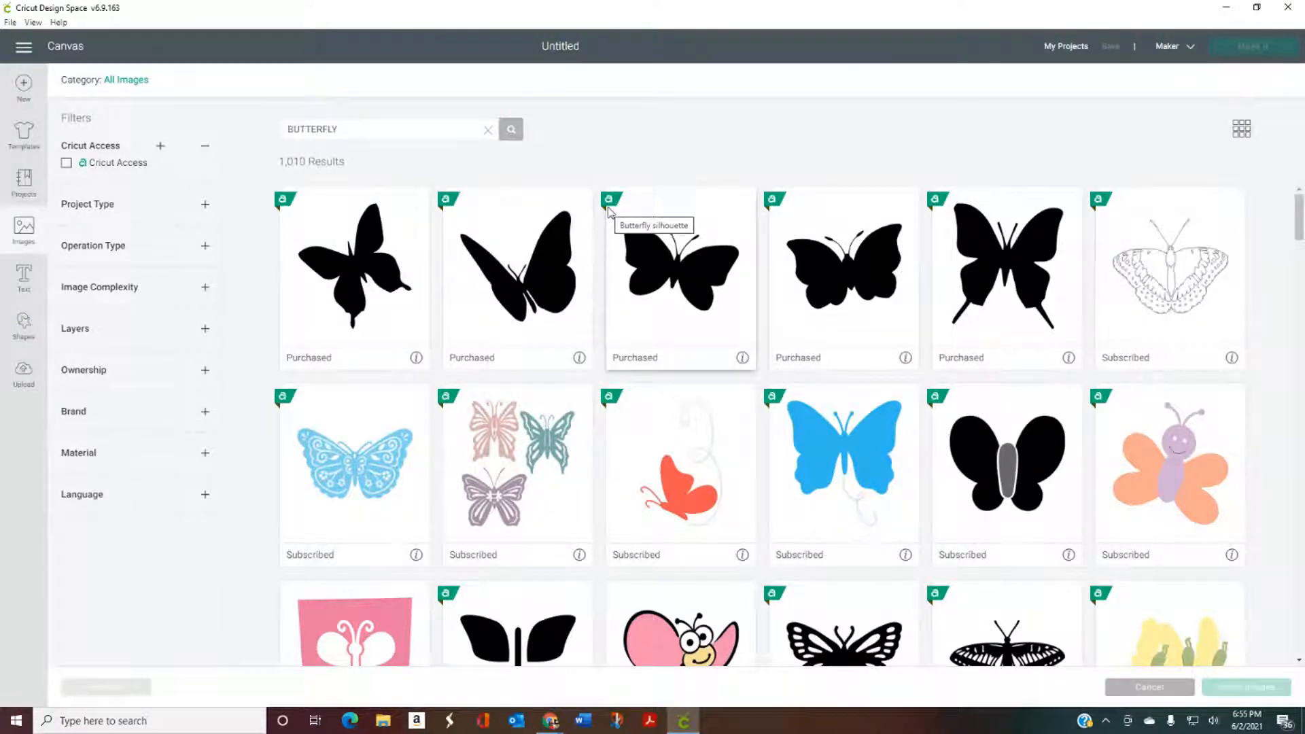
Preview the Text tool and the available basic shapes, and examine the upload options with the recent uploads.
left_click(19, 280)
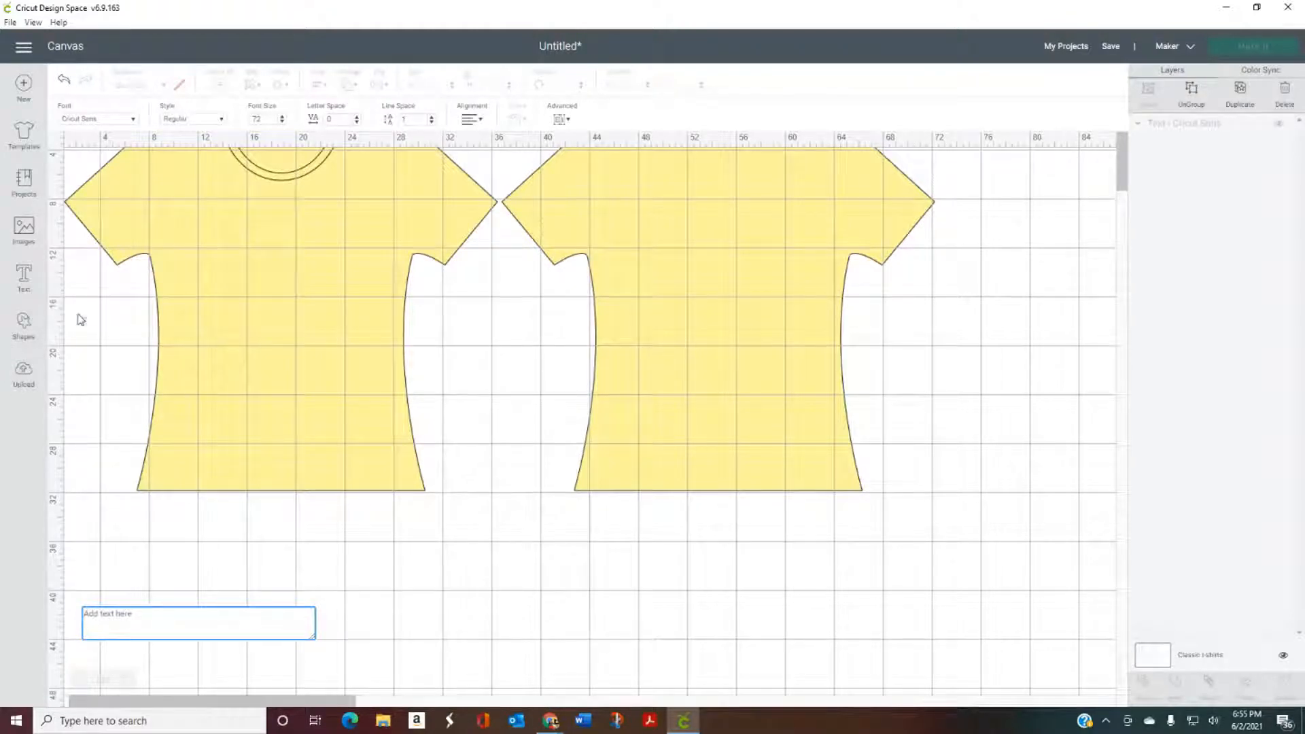
left_click(25, 326)
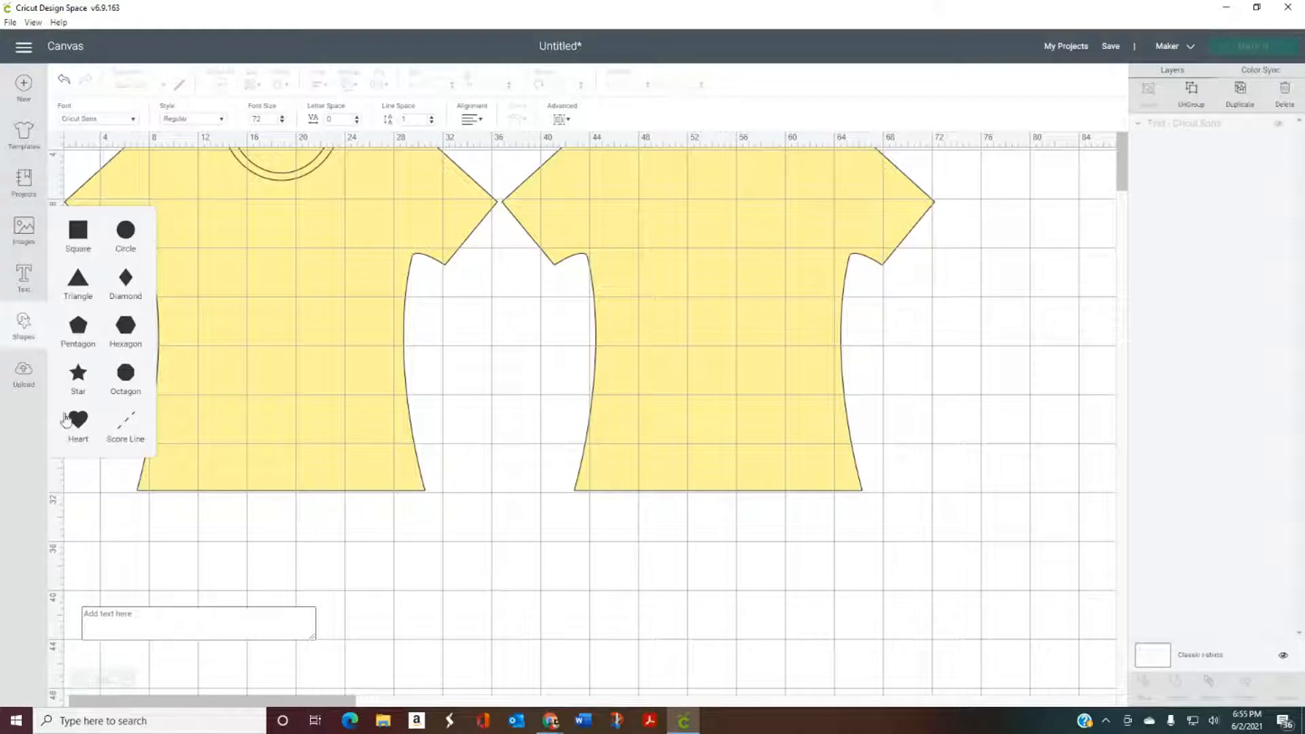
left_click(23, 376)
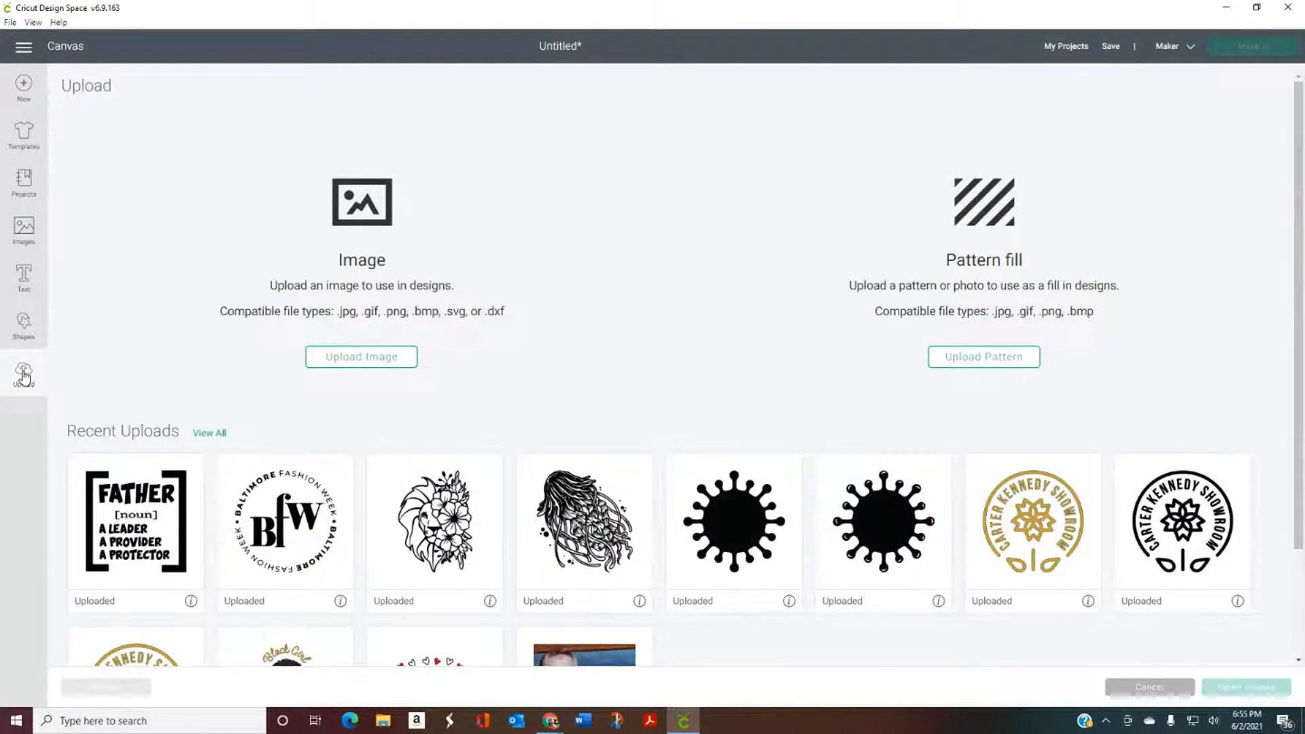
scroll(214, 453, "down", 2)
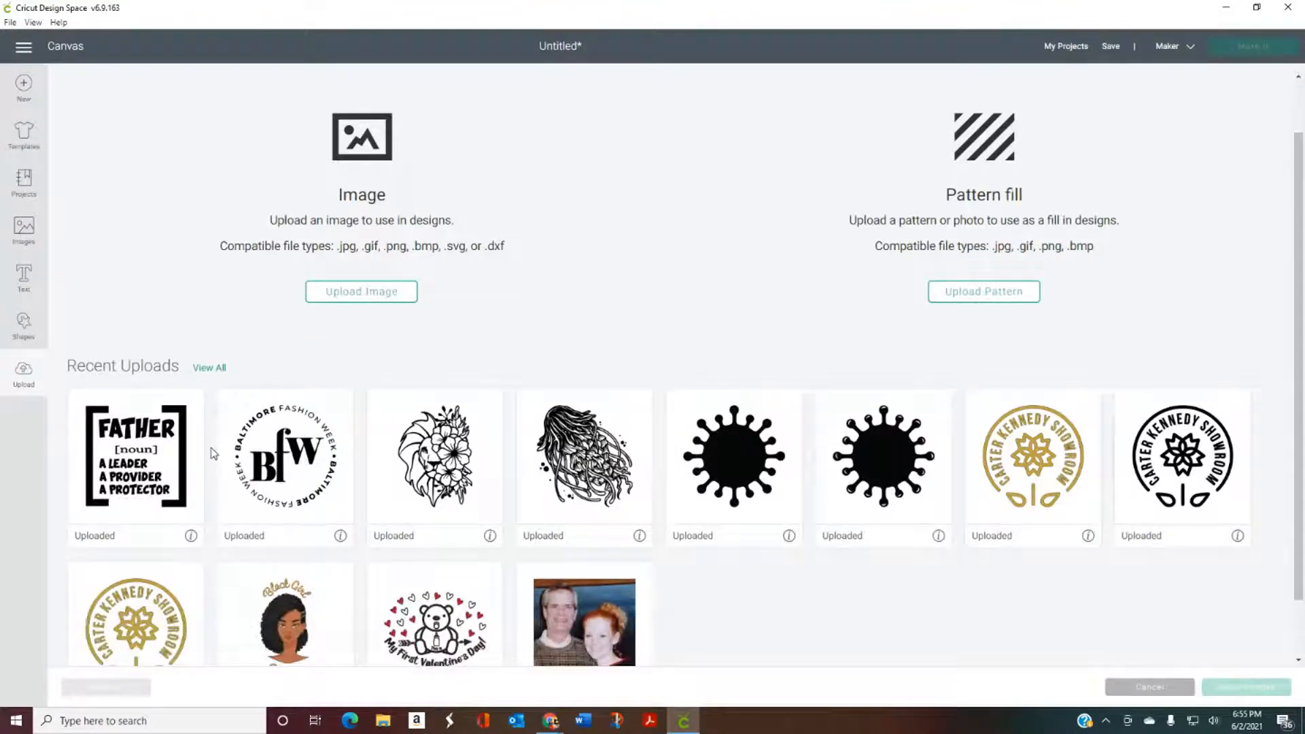
scroll(212, 451, "up", 2)
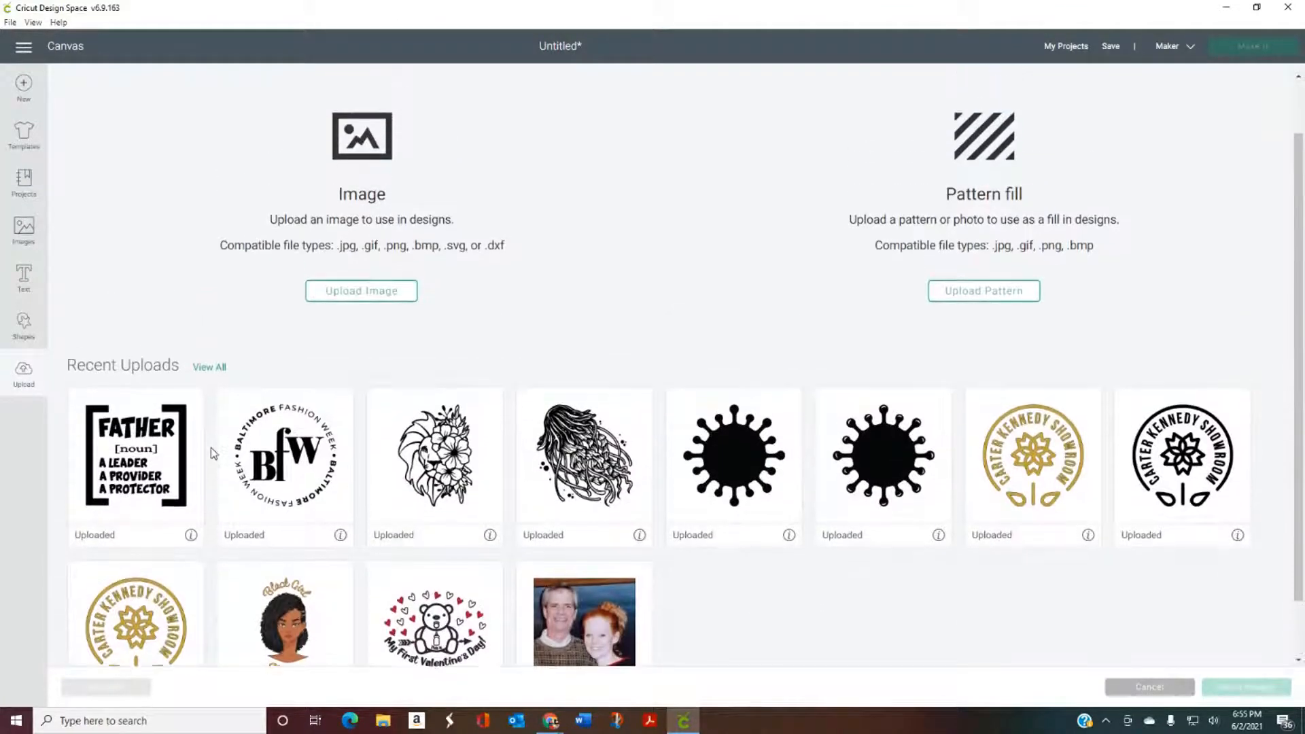
Start a new blank project, replacing the unsaved t-shirt project instead of saving it.
left_click(23, 87)
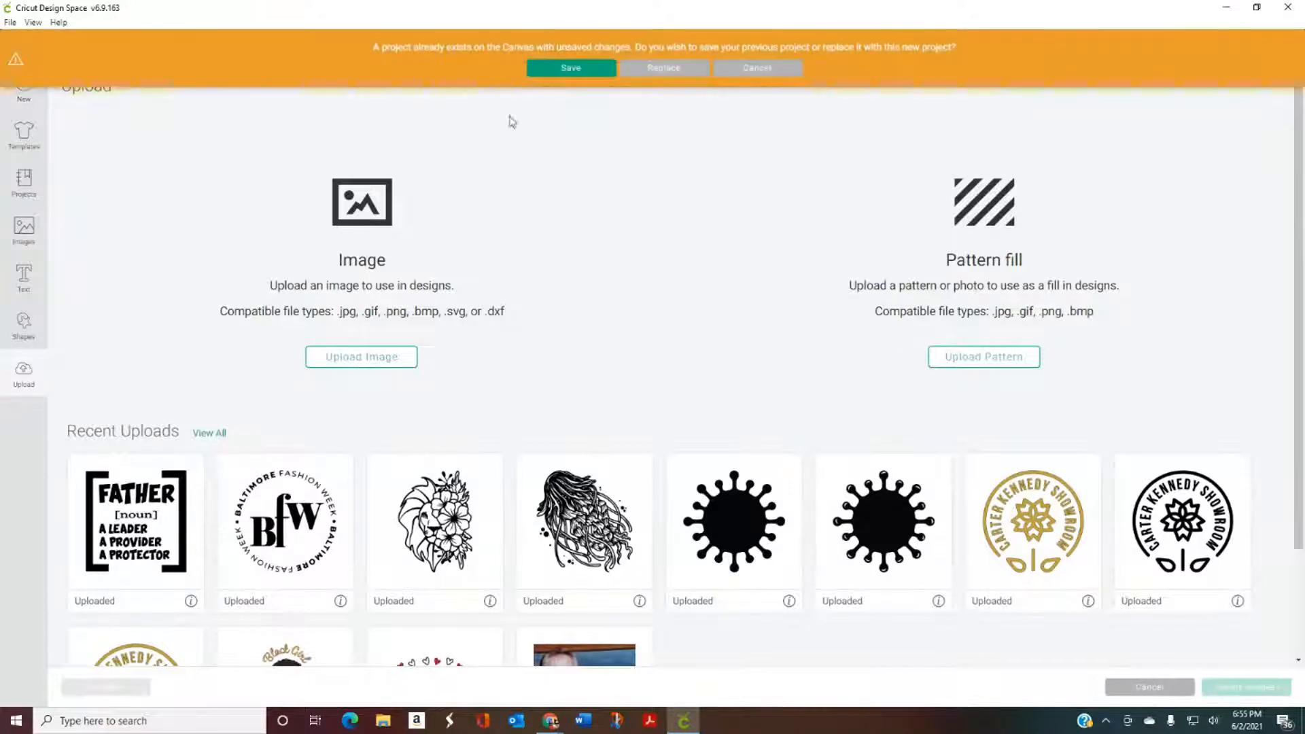
left_click(659, 69)
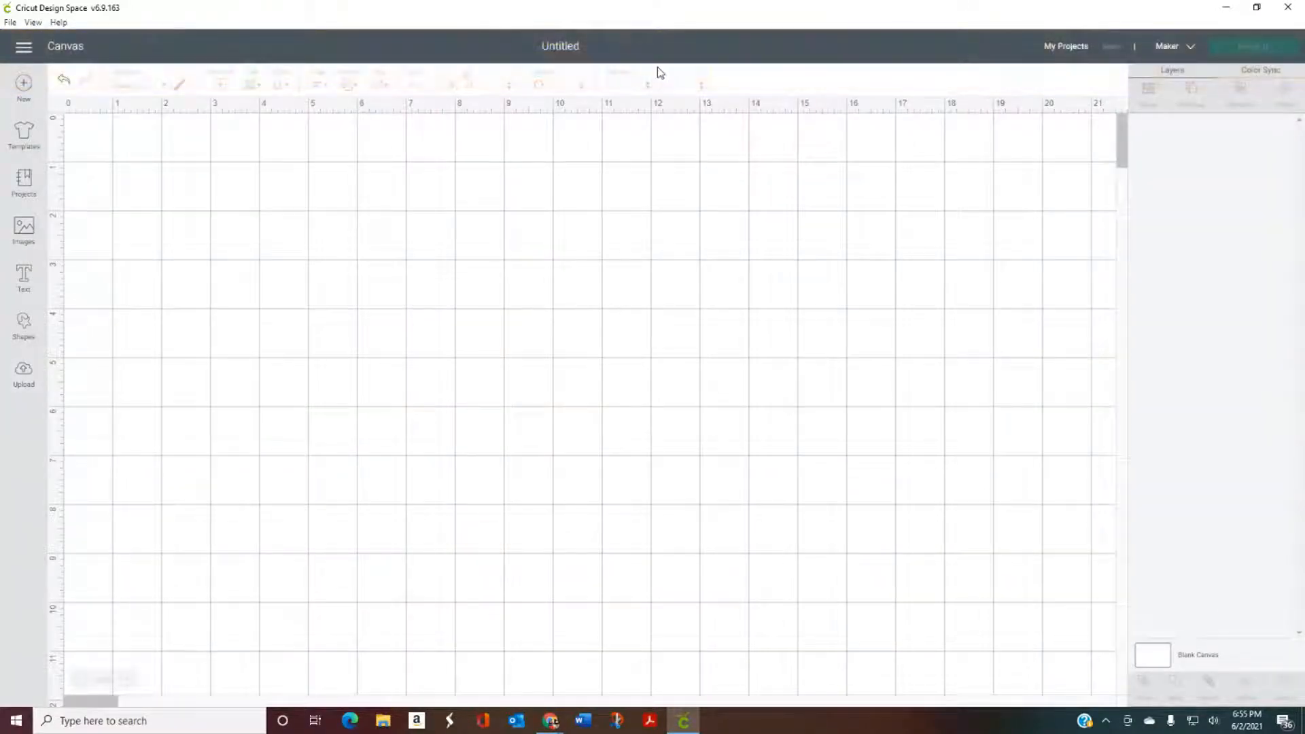
Revisit the template, project and image libraries, and return to the blank canvas without inserting anything.
left_click(29, 139)
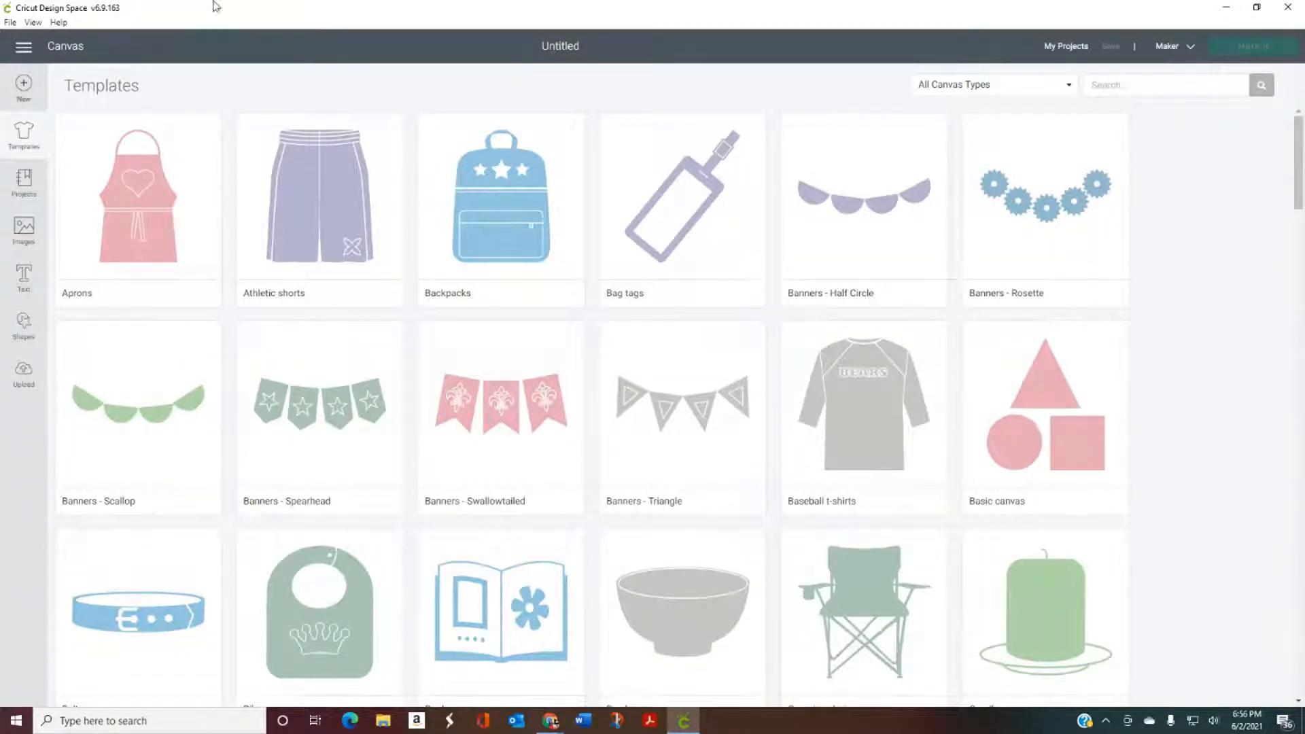
left_click(76, 48)
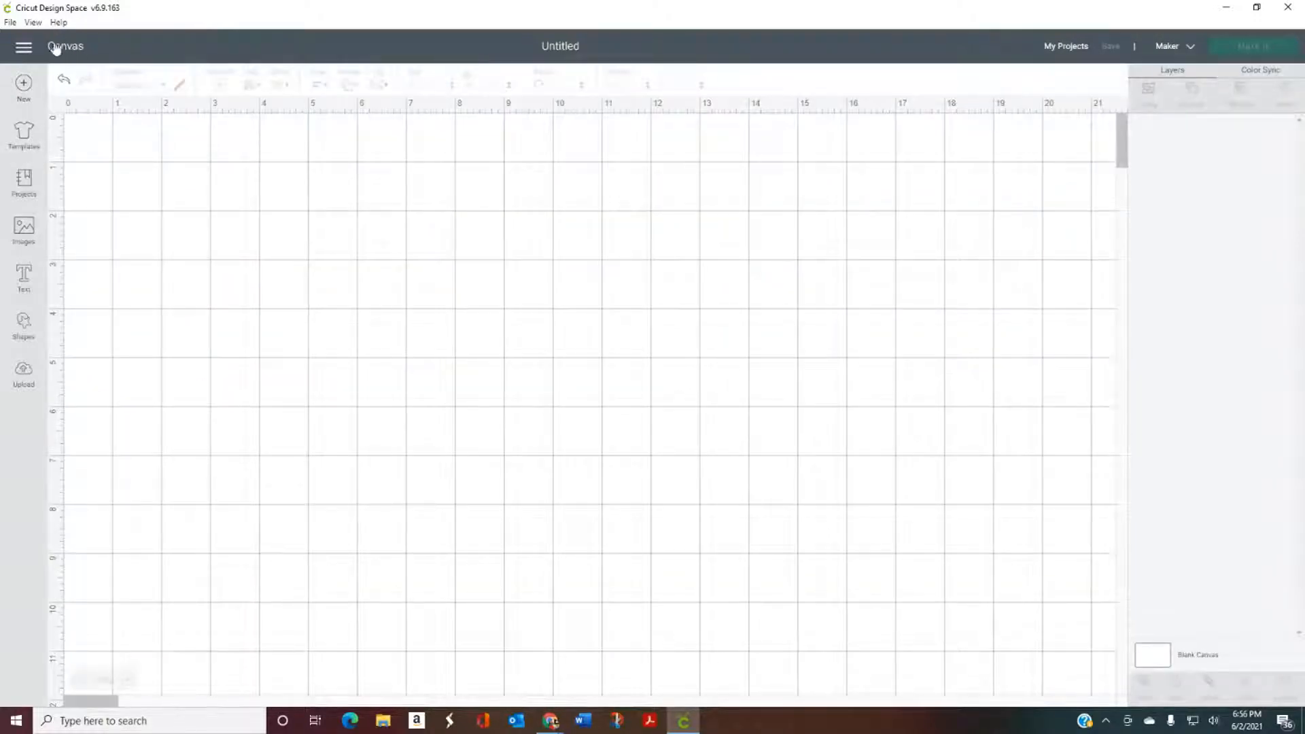
left_click(23, 180)
left_click(23, 231)
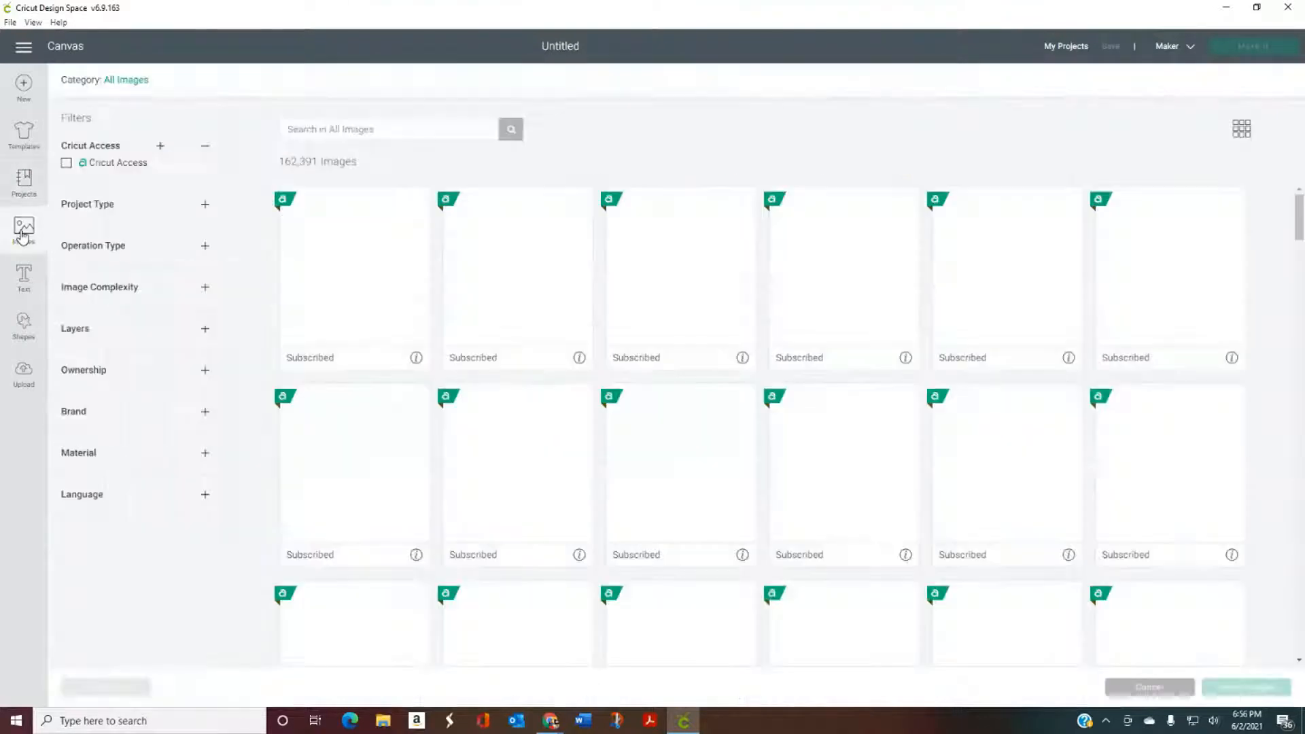
left_click(66, 47)
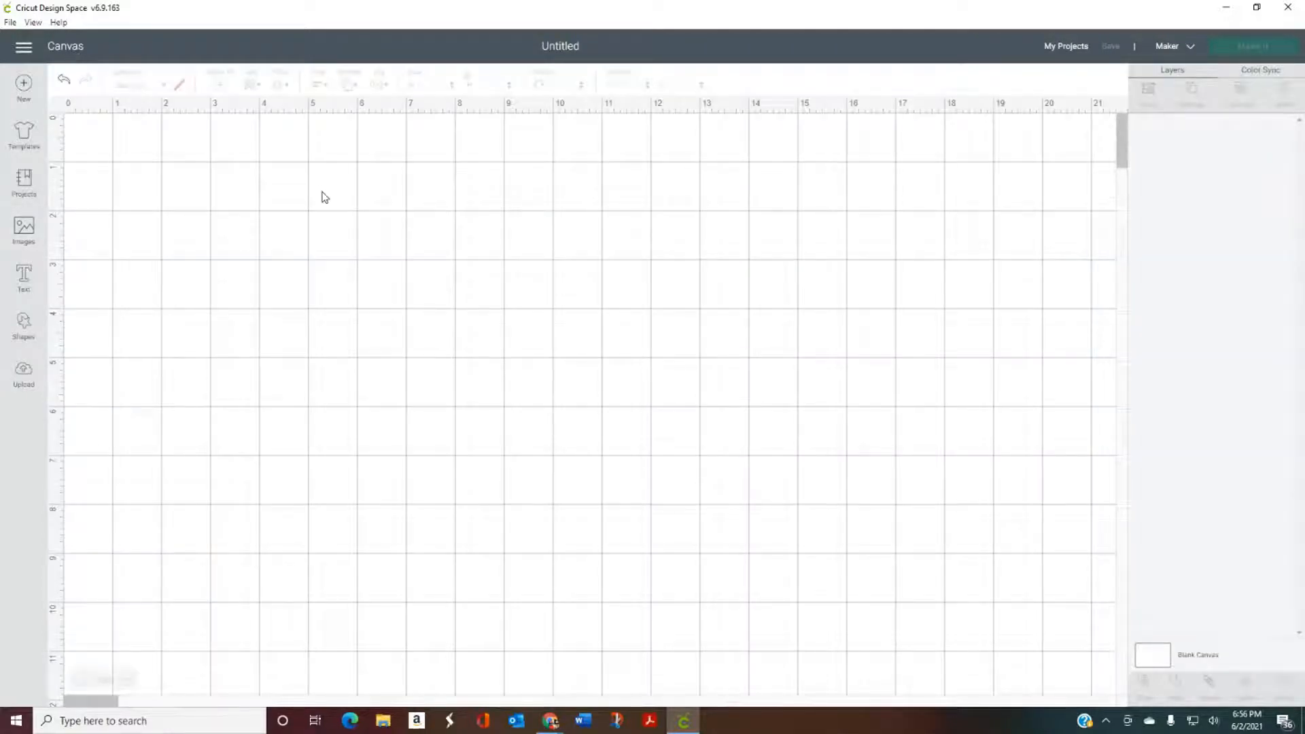
Insert an empty text box on the blank canvas.
left_click(25, 278)
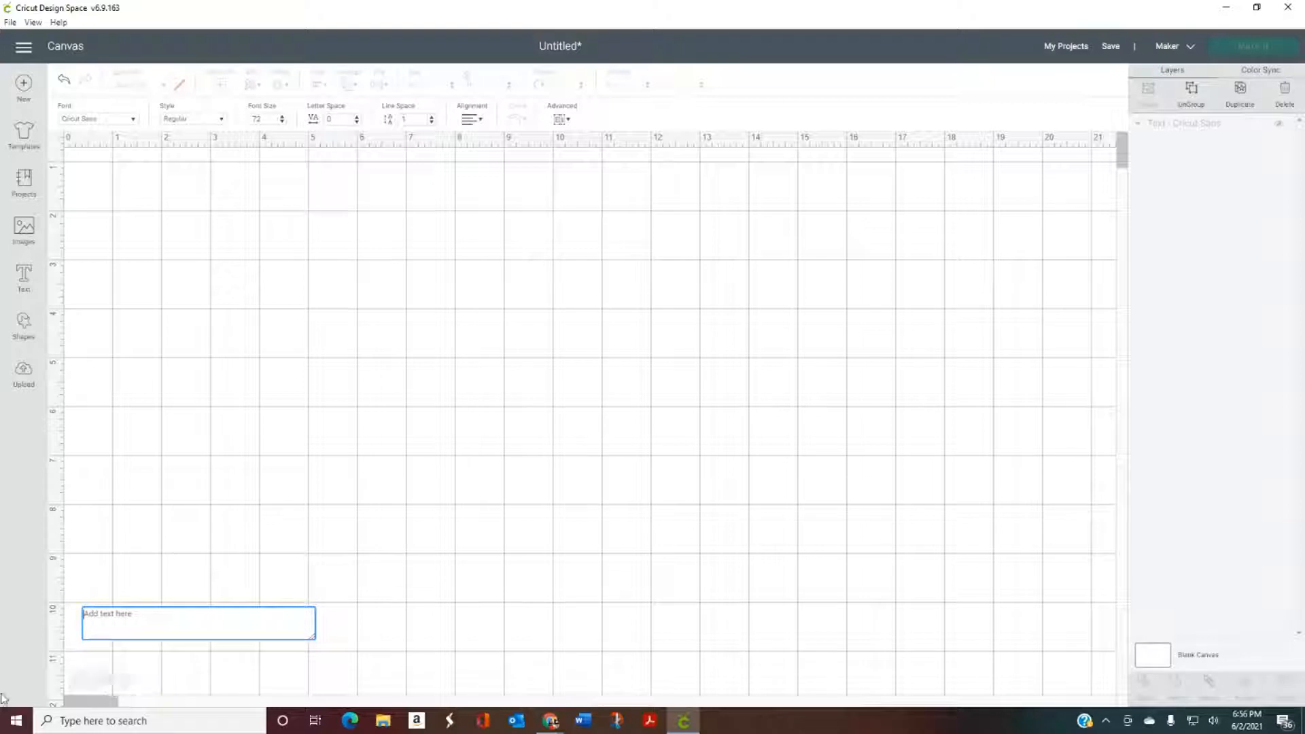
left_click(128, 681)
left_click(127, 680)
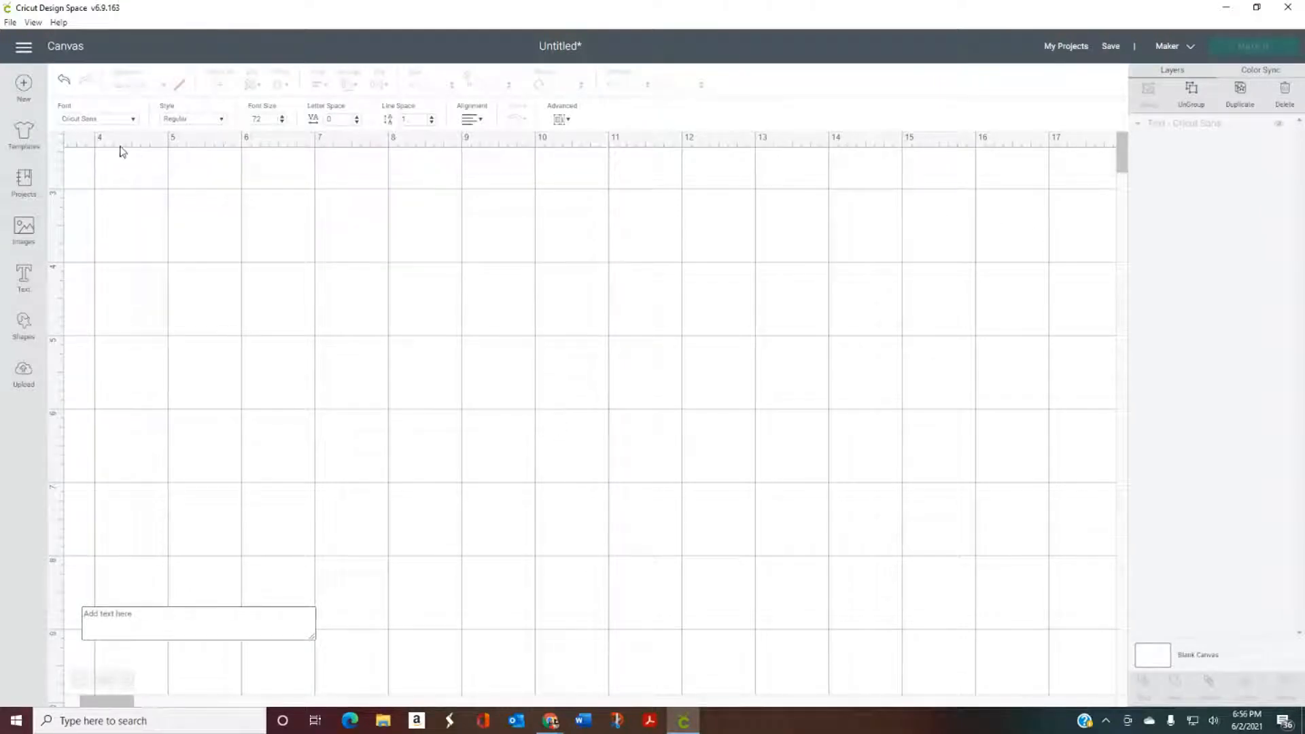
Insert an empty text box at the canvas origin and open its font list.
left_click_drag(129, 700, 64, 703)
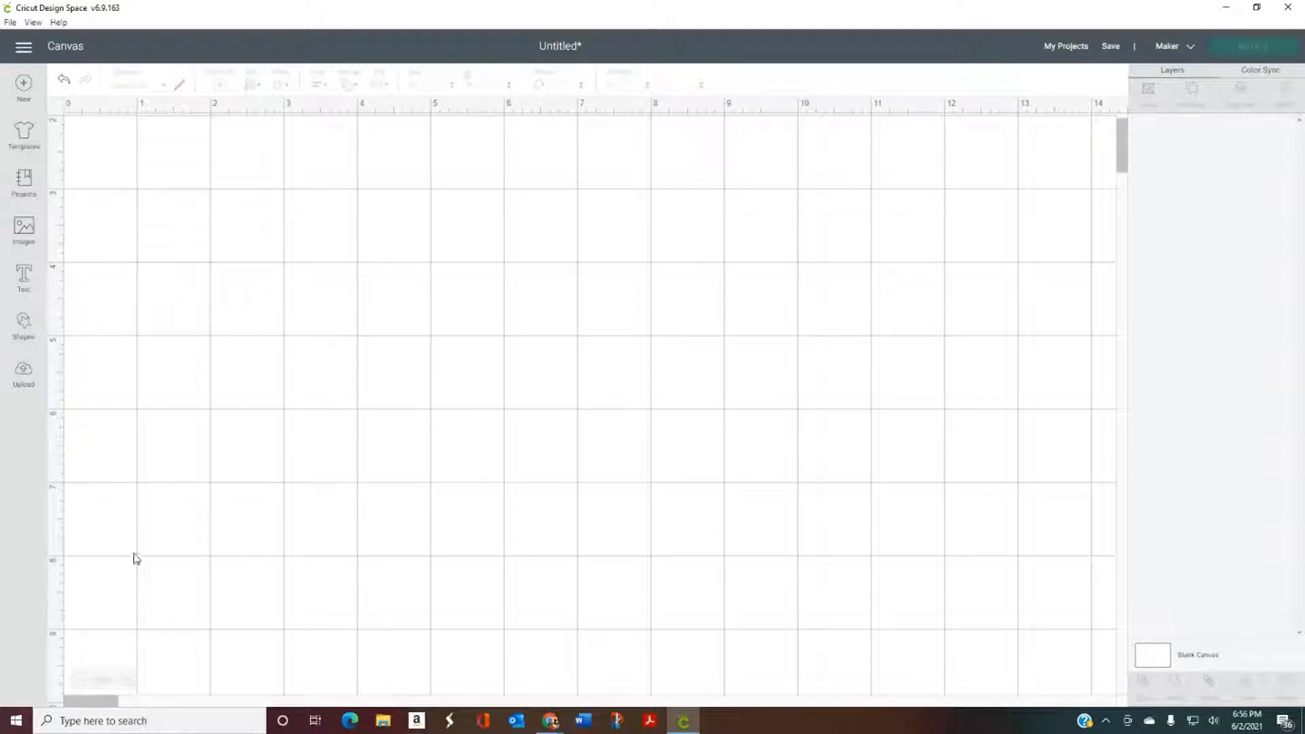
left_click(24, 275)
left_click(134, 122)
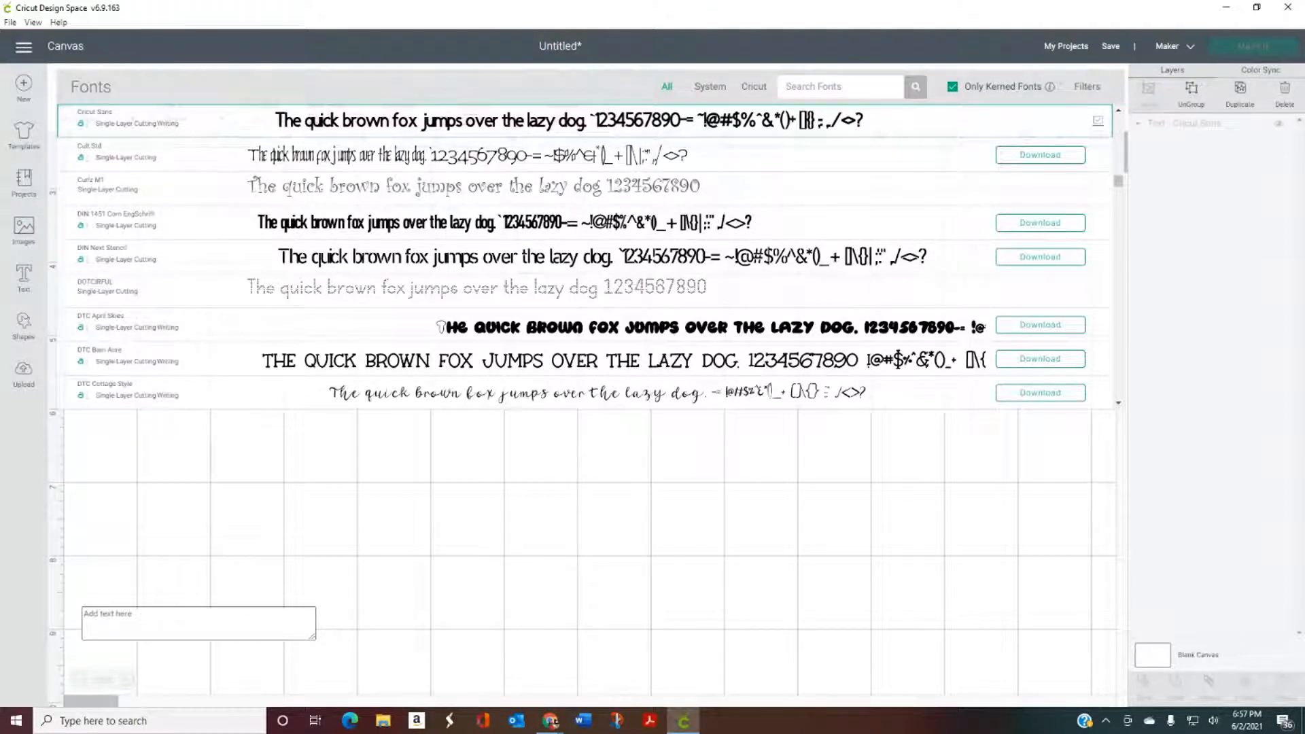
Switch to Windows search to open the Bluetooth and other devices settings, and return to the canvas with the font list closed.
key("alt+Tab")
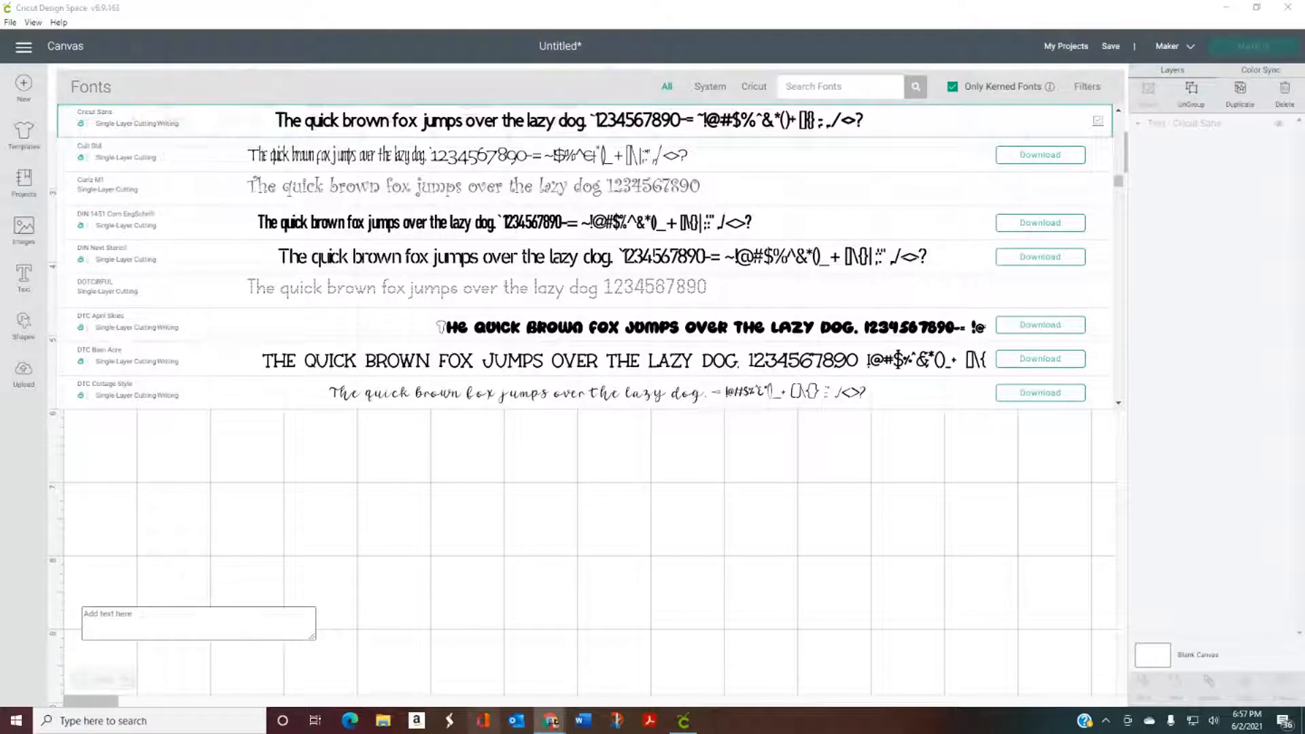
left_click(119, 721)
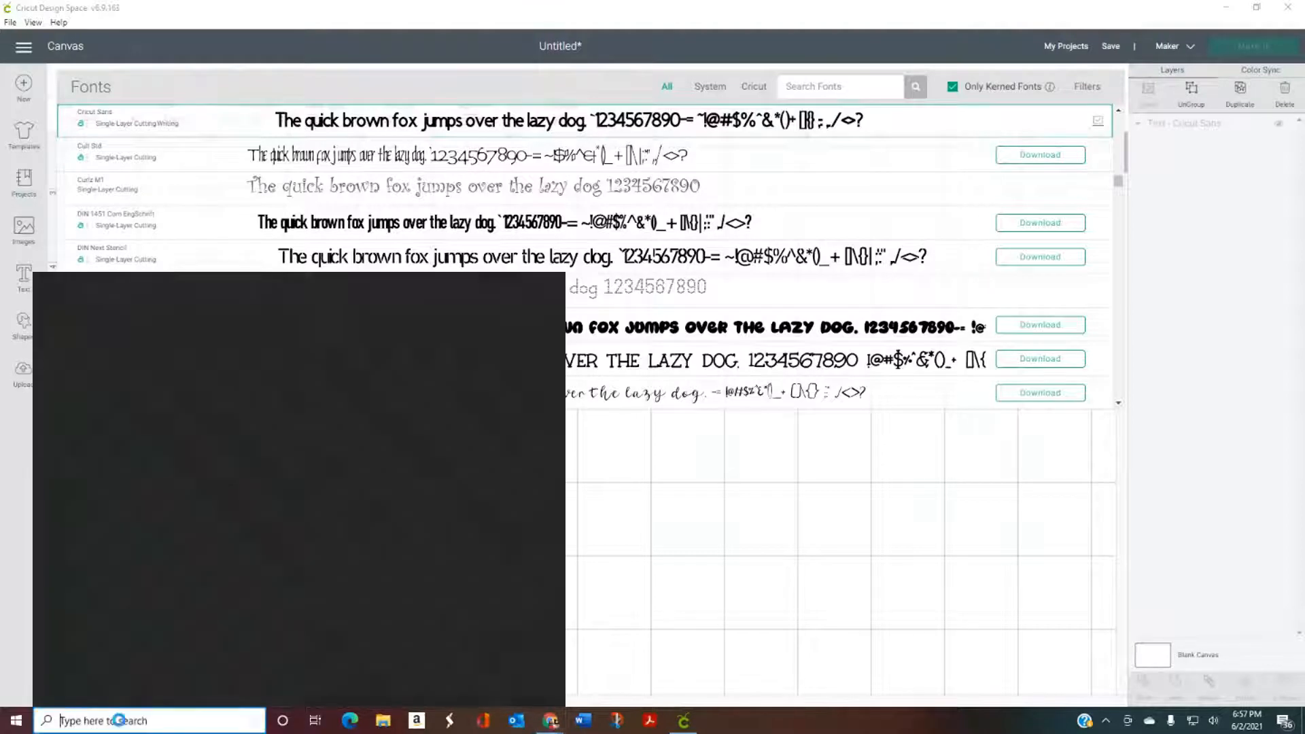
type("BLUE")
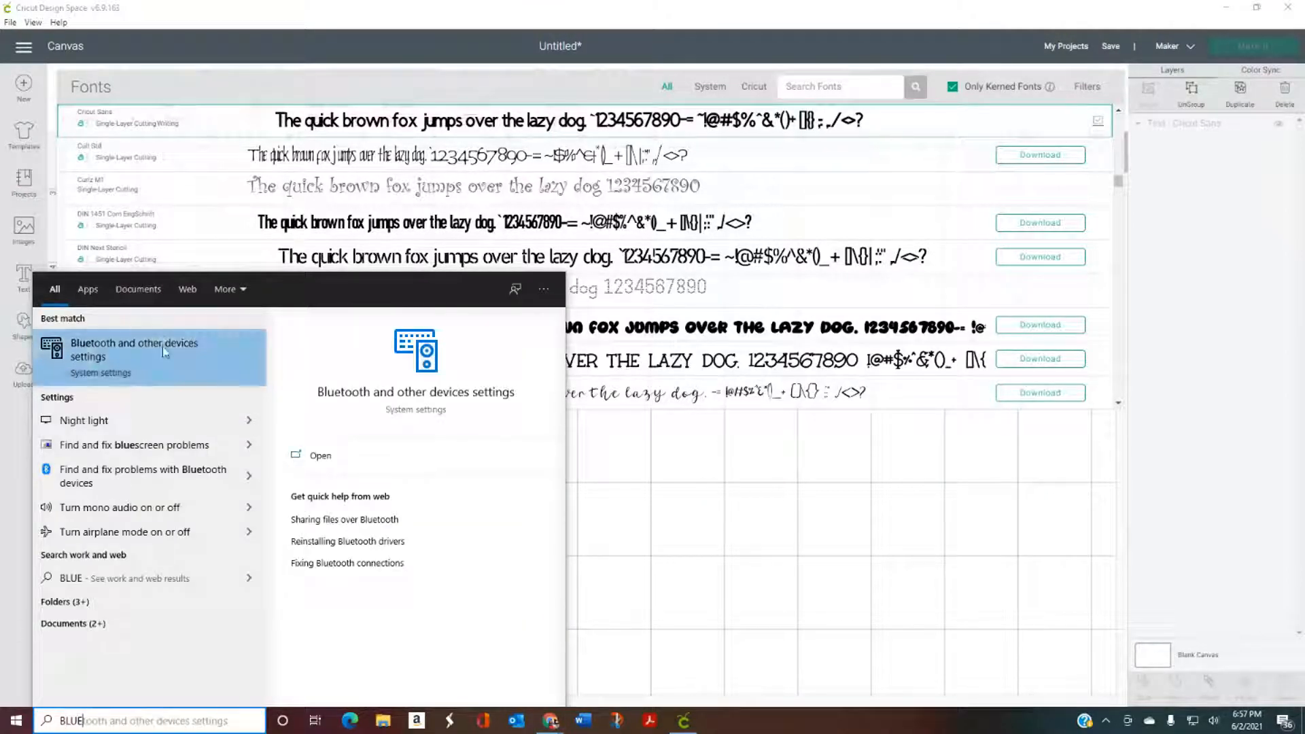
left_click(439, 469)
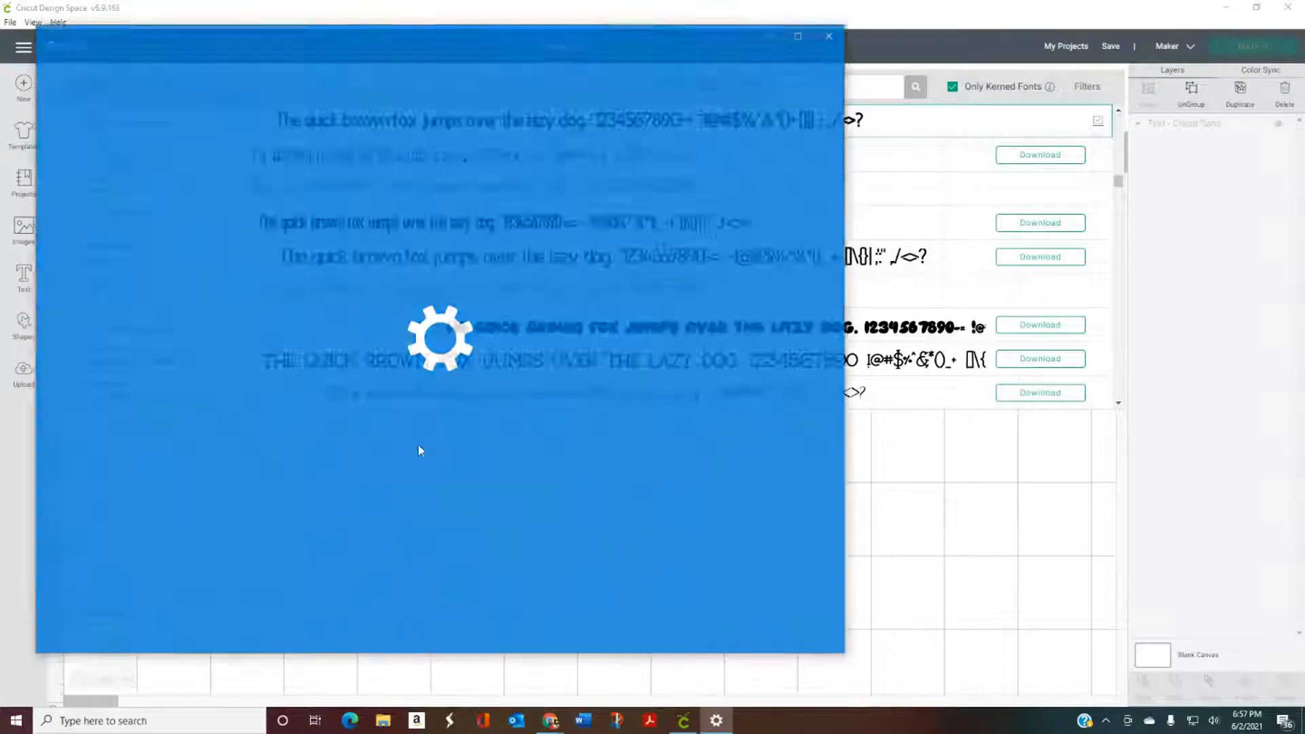
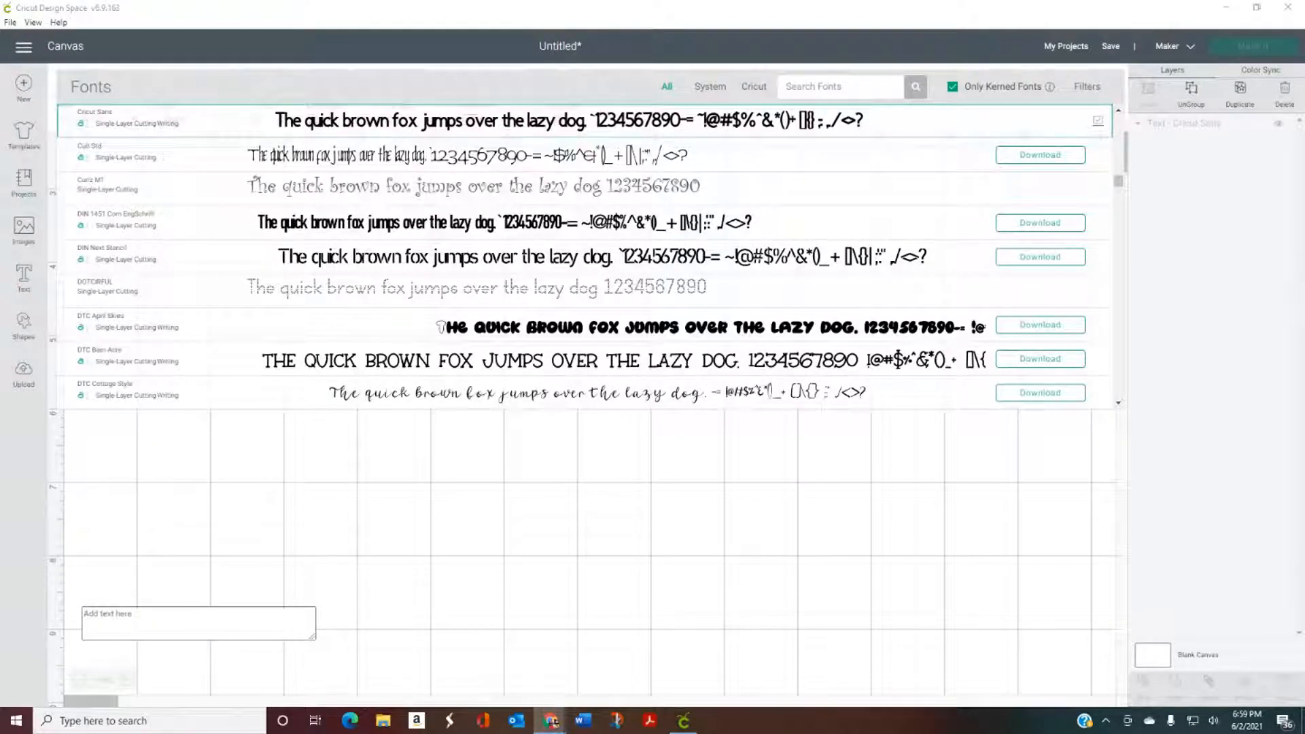
left_click(66, 51)
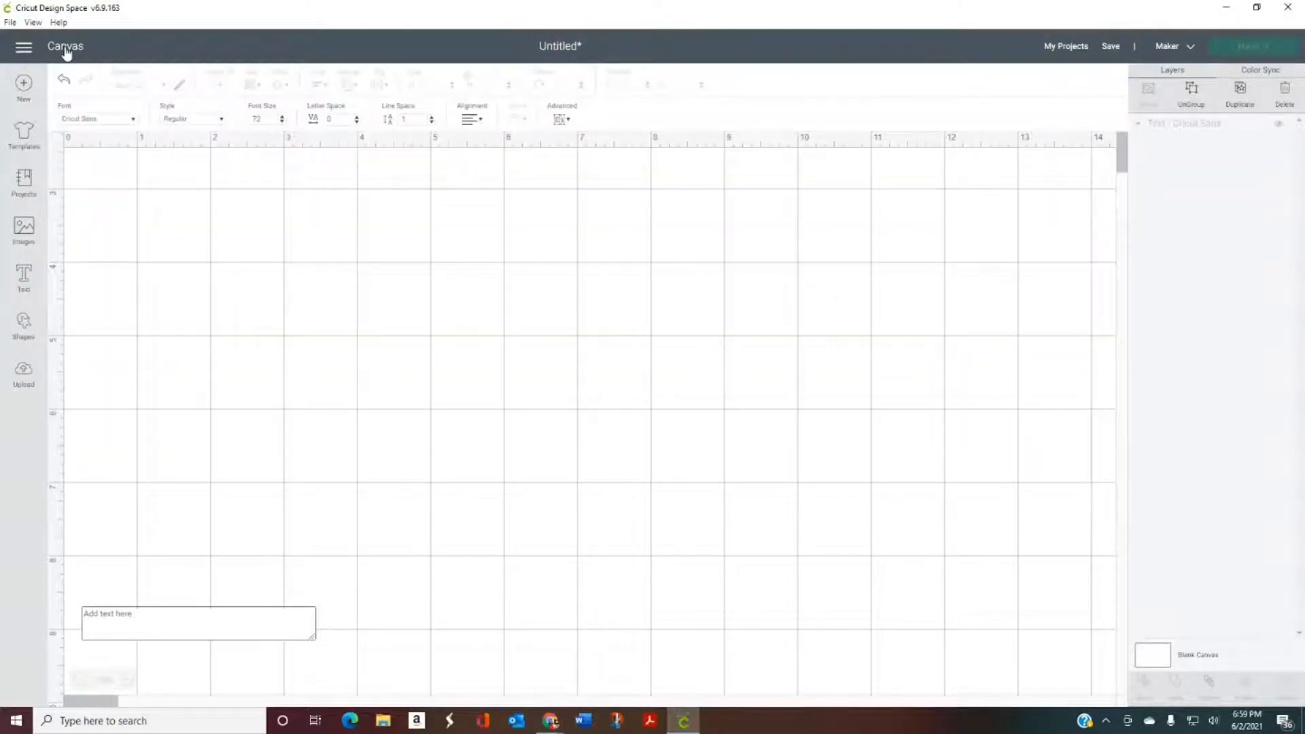
Set the canvas grid to No Grid in the Design Space settings.
left_click(23, 50)
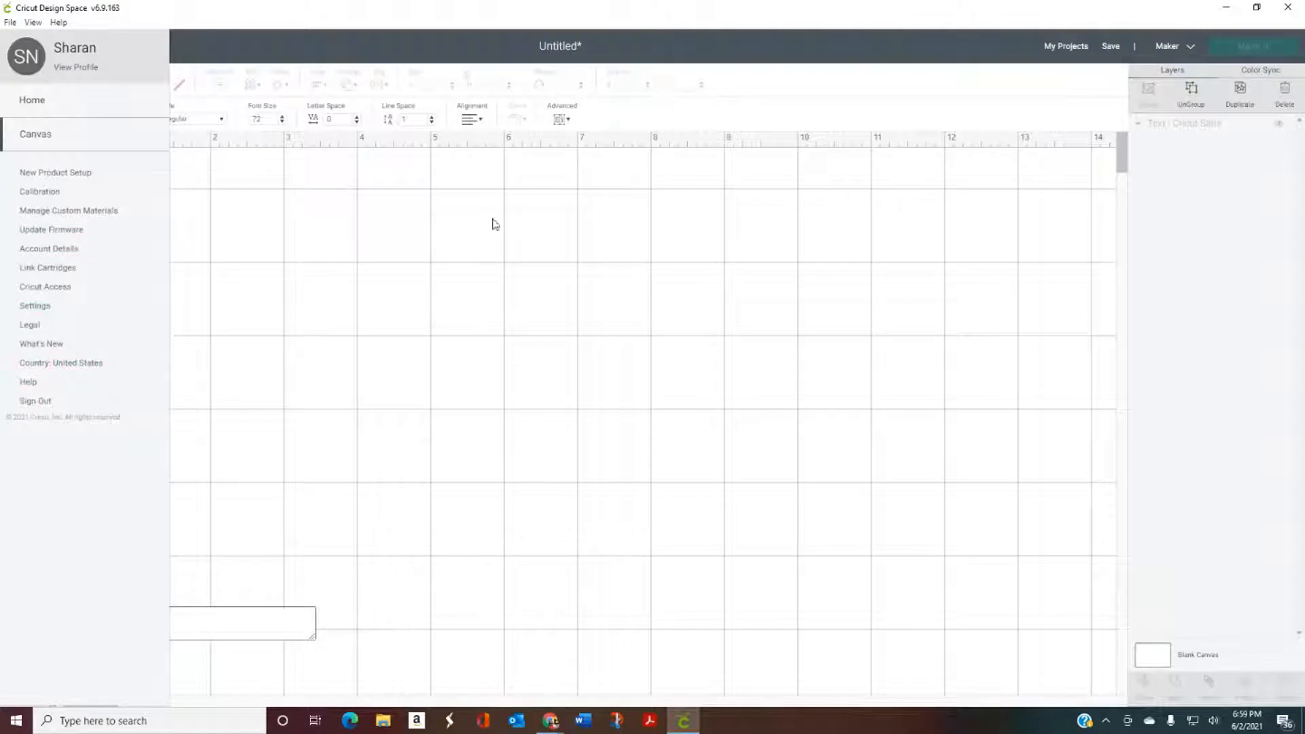
left_click(41, 308)
left_click(693, 226)
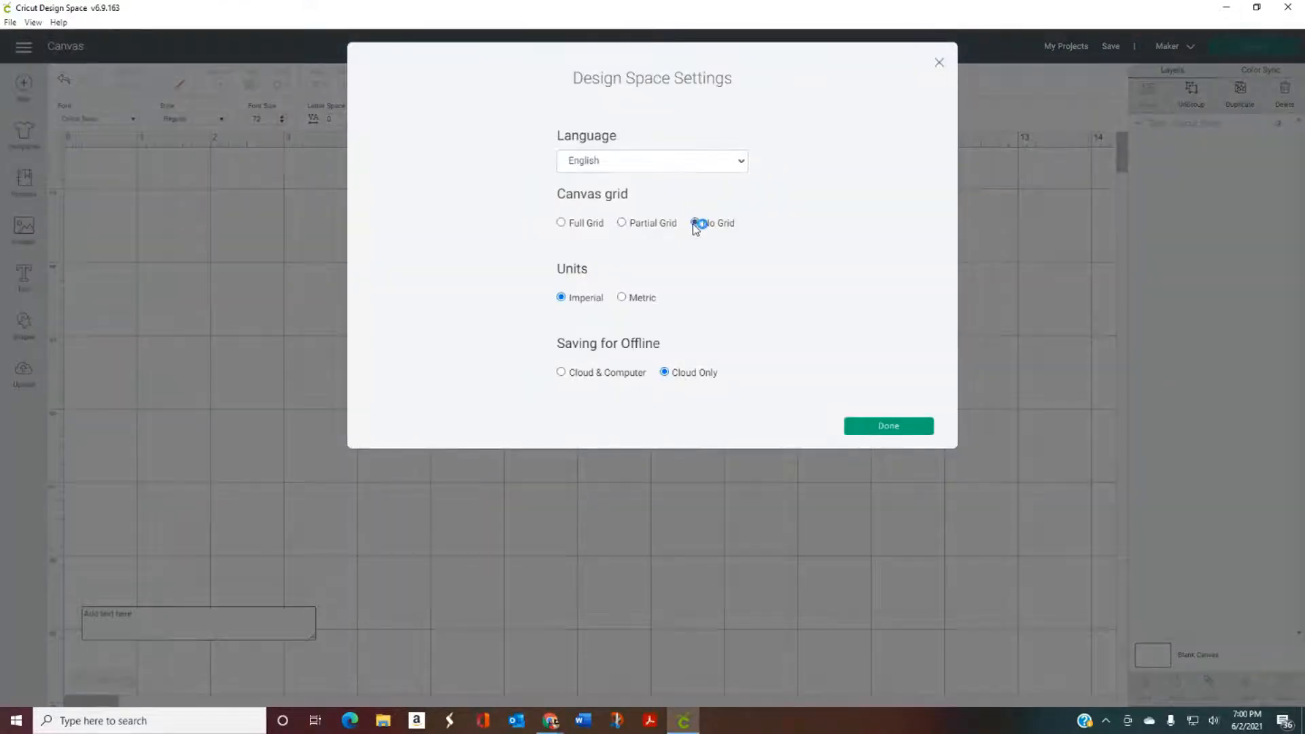
left_click(881, 427)
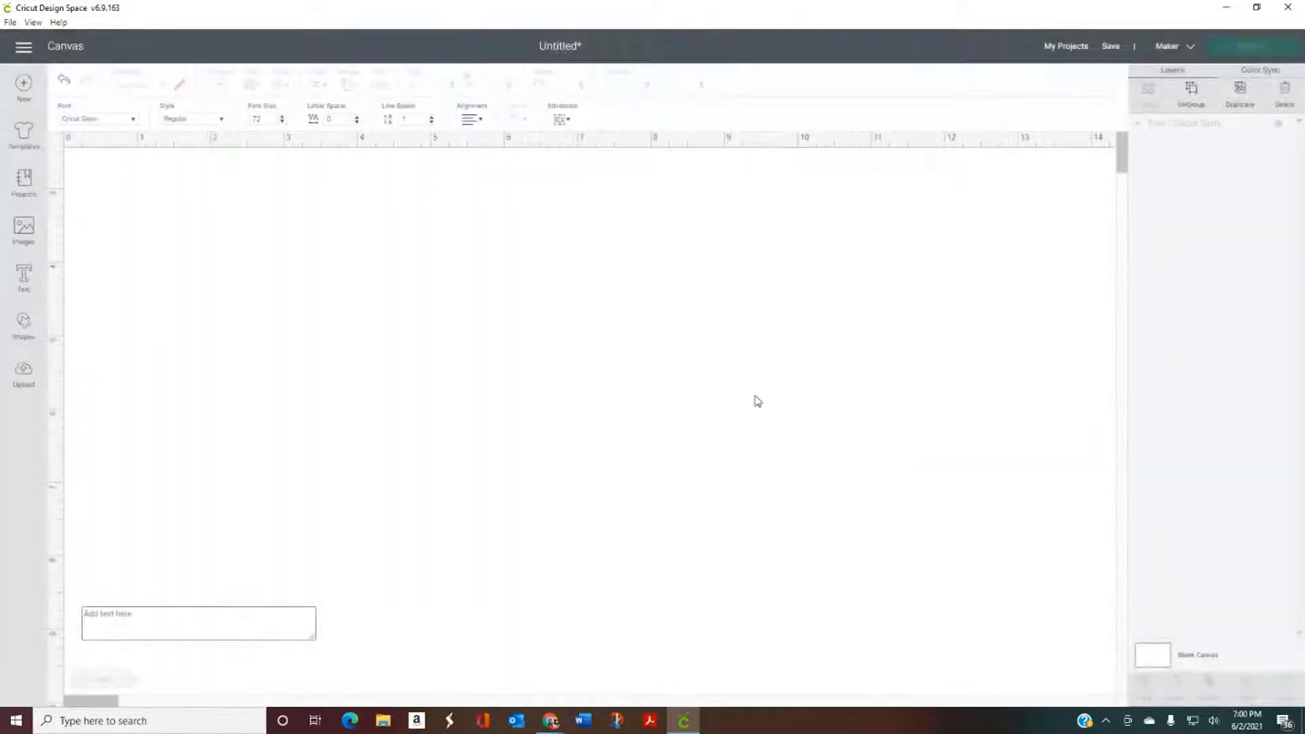
Set the canvas grid to Partial Grid in the Design Space settings.
left_click(29, 55)
left_click(34, 305)
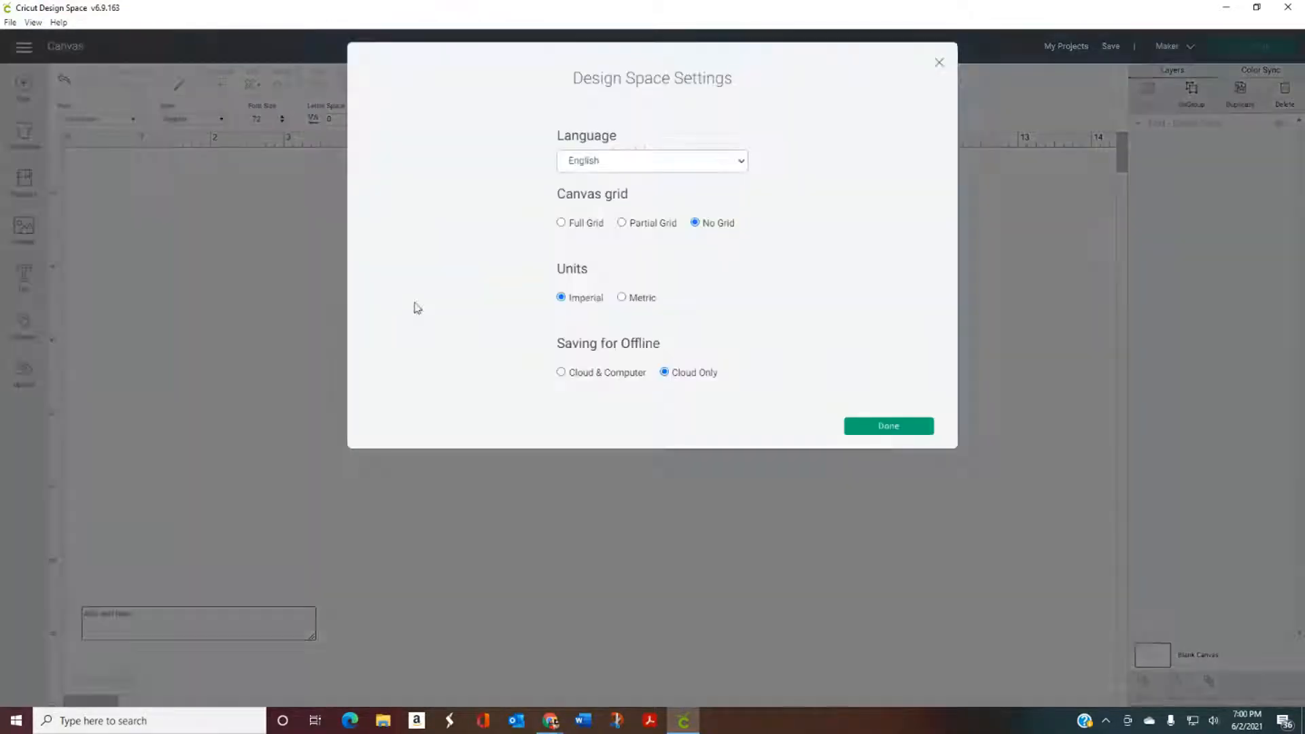
left_click(623, 222)
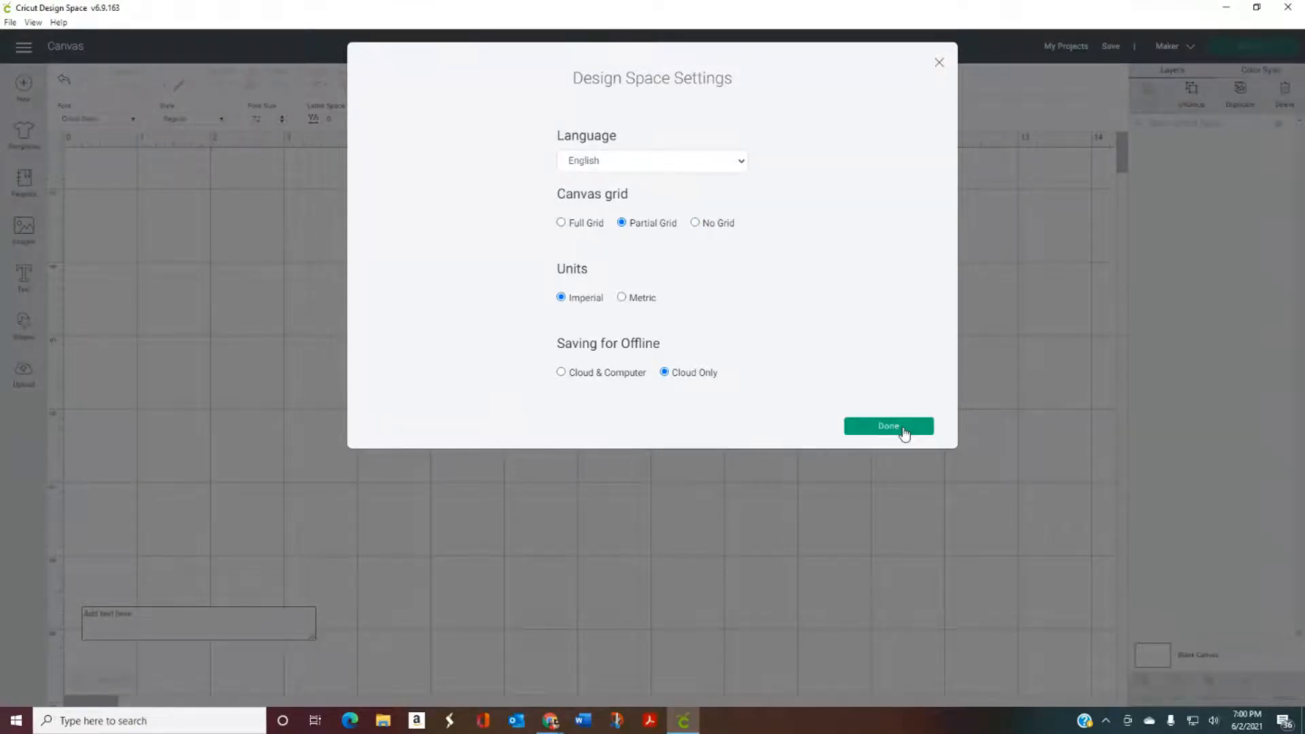
left_click(903, 430)
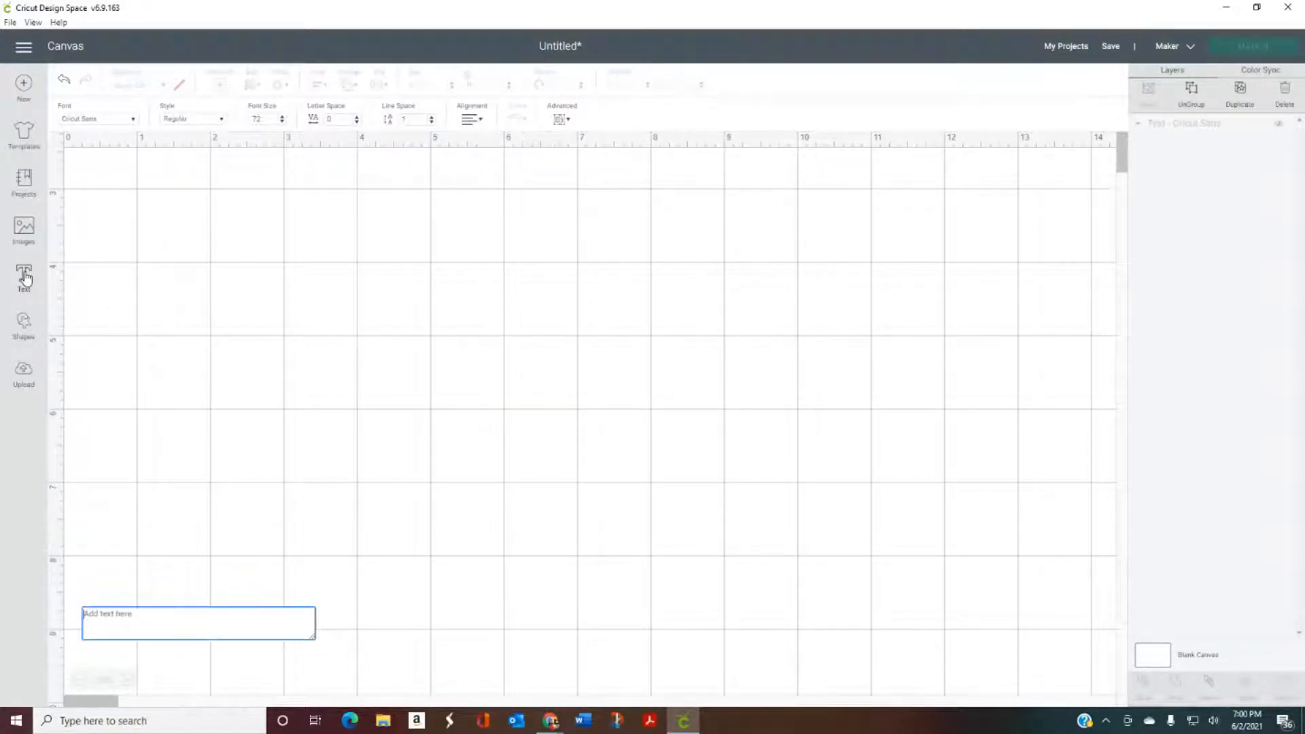
Search the fonts for "GLITTER" and apply the I Love Glitter font to the text box.
left_click(131, 120)
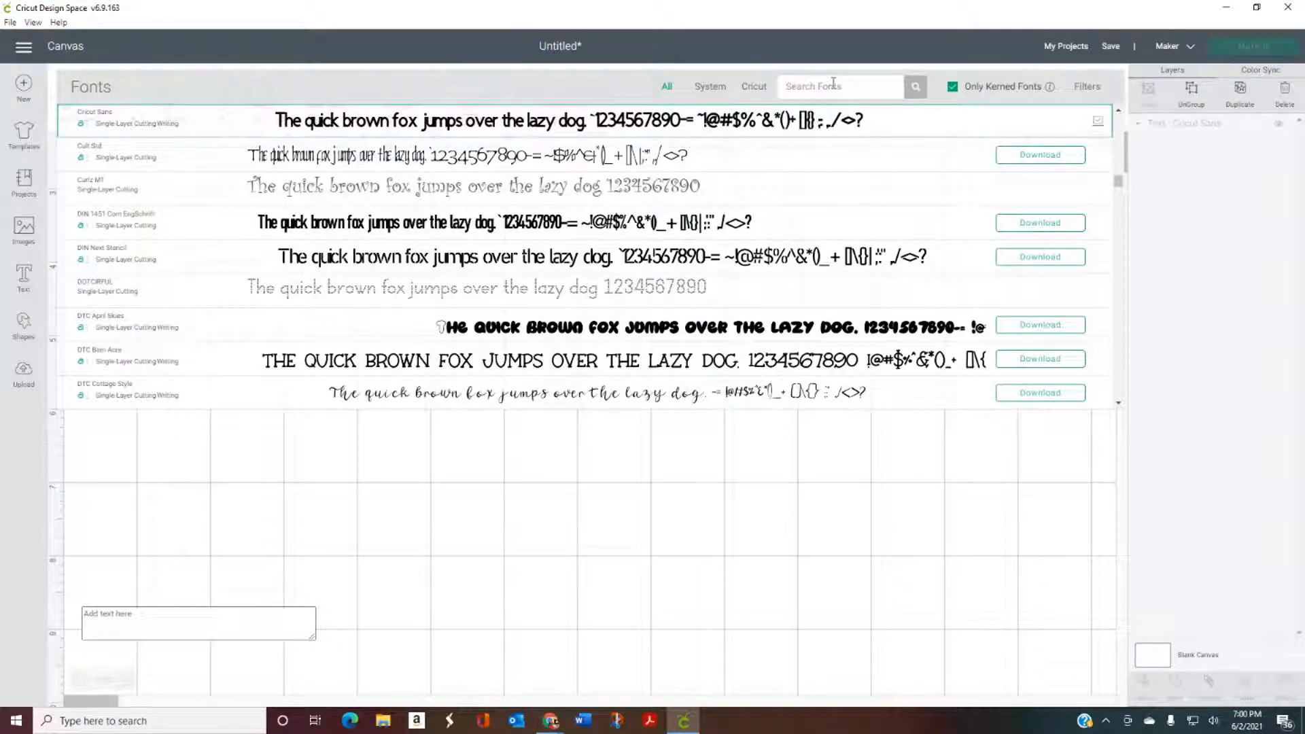
type("GLITTER")
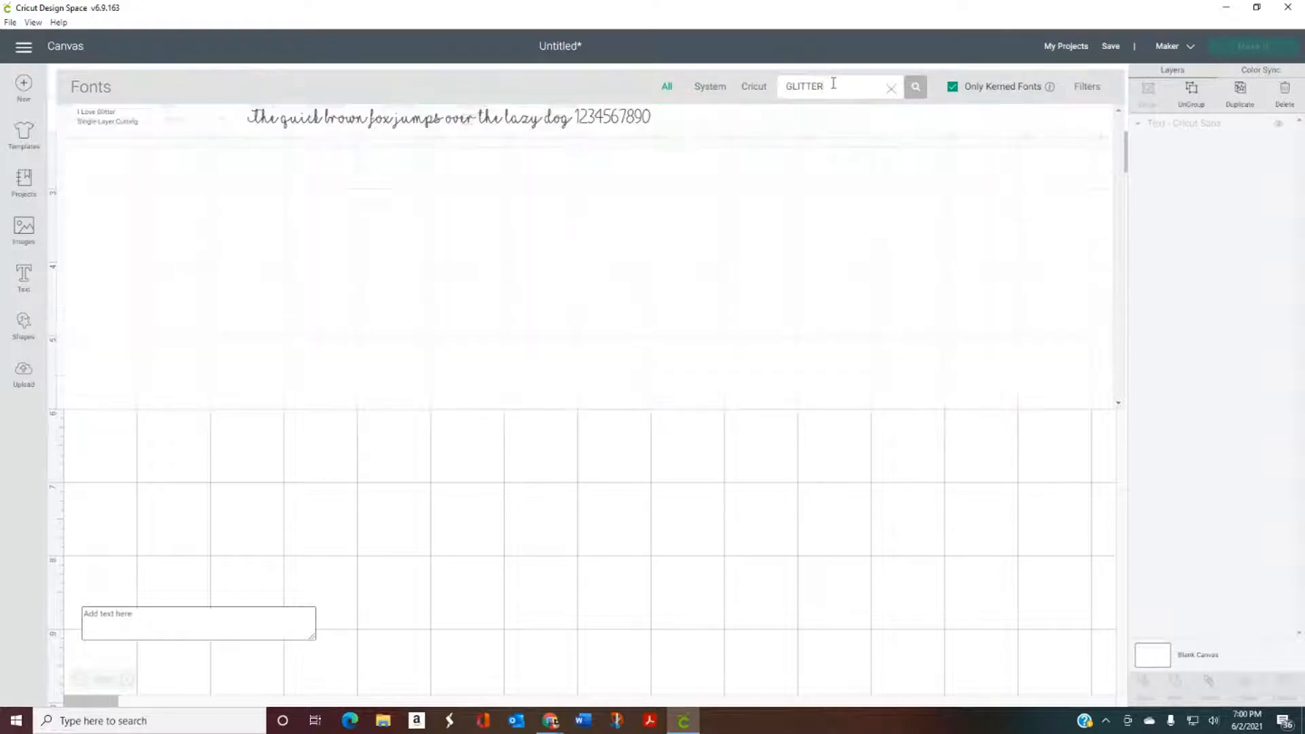
left_click(372, 125)
Enter "Carter Kennedy Showroom" in the text box.
left_click(157, 618)
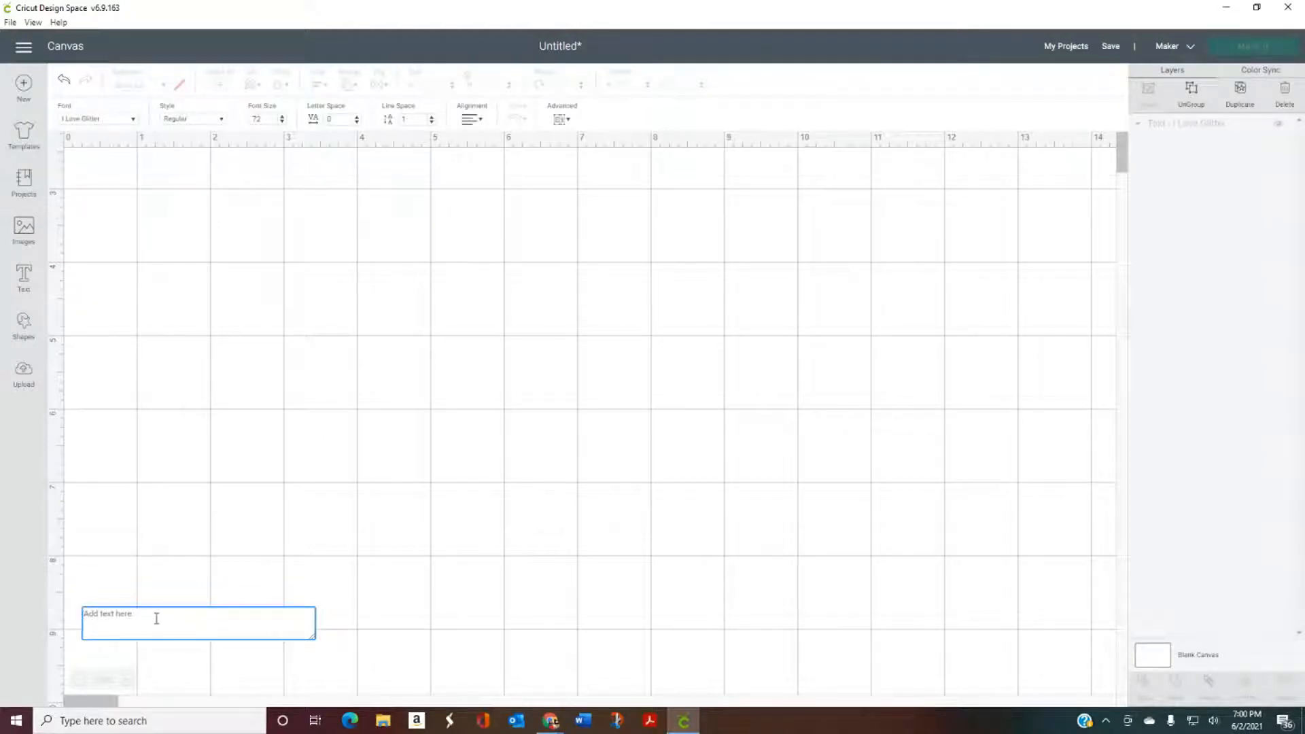
type("caROT")
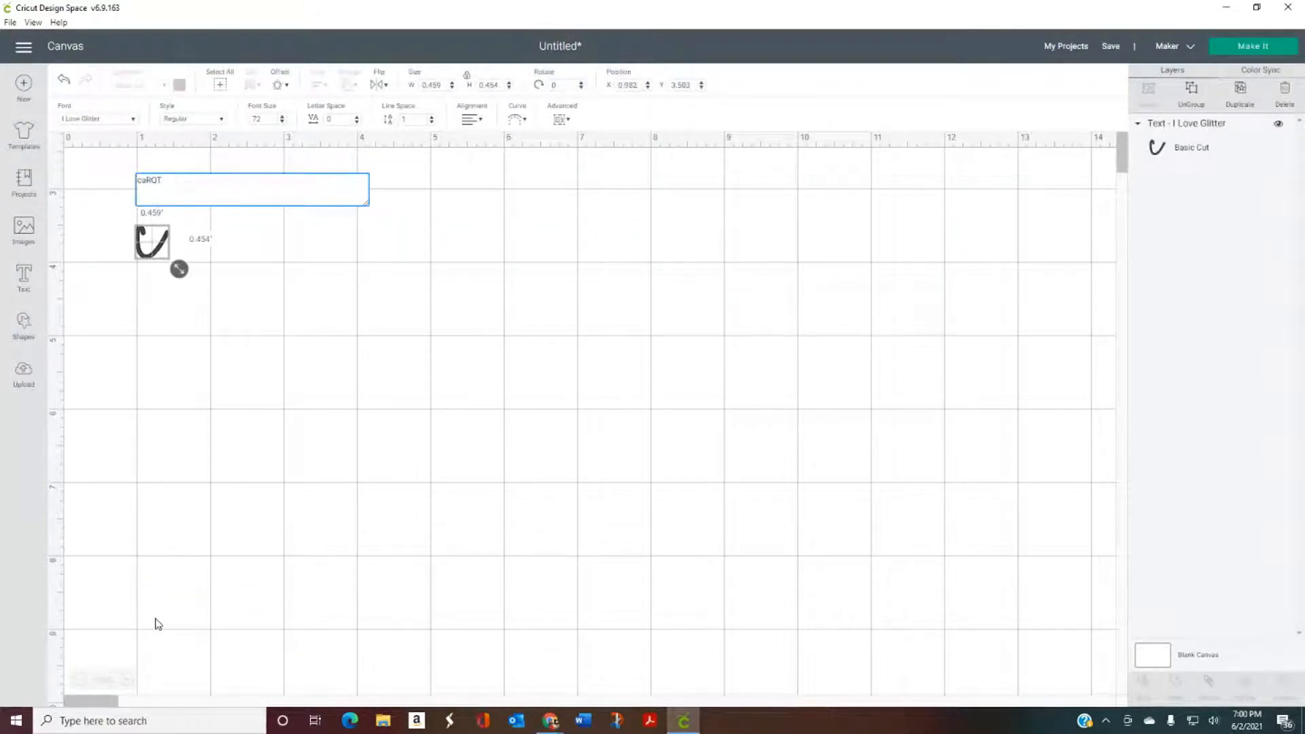
key("BackSpace")
key("BackSpace")
type("Carter")
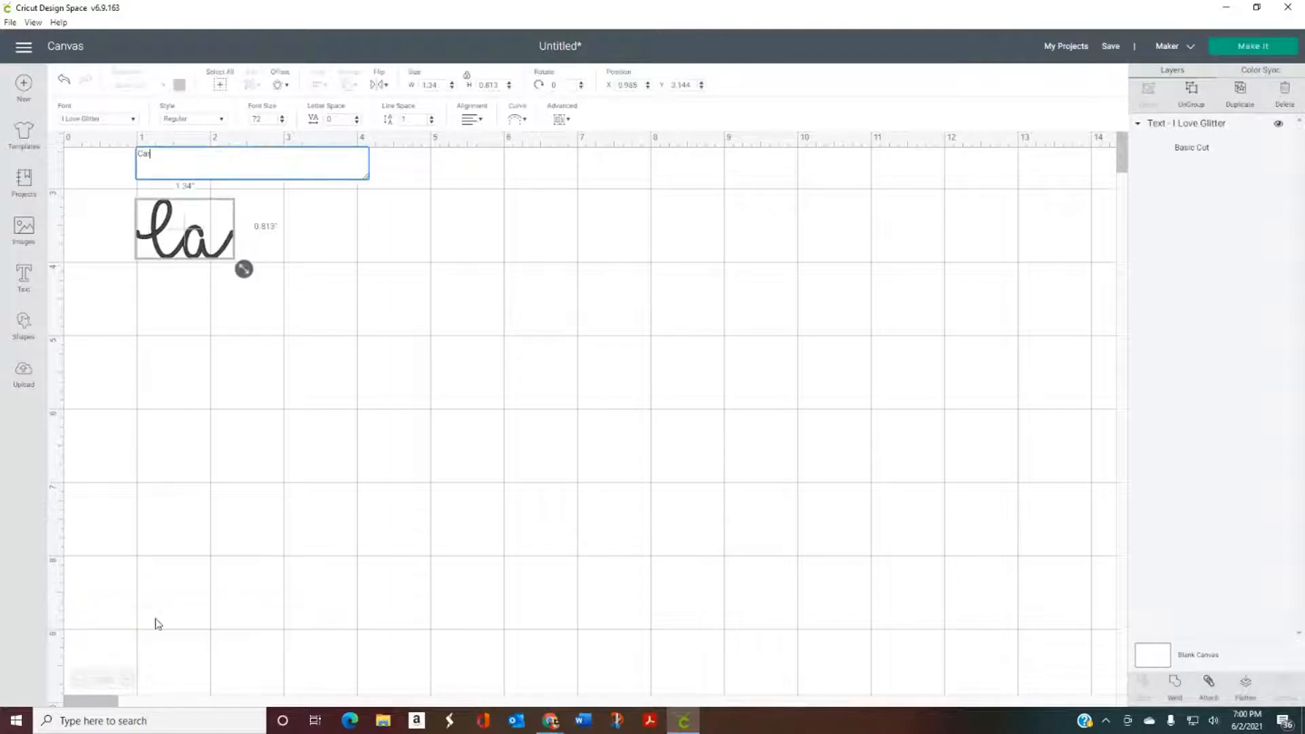
type(" K")
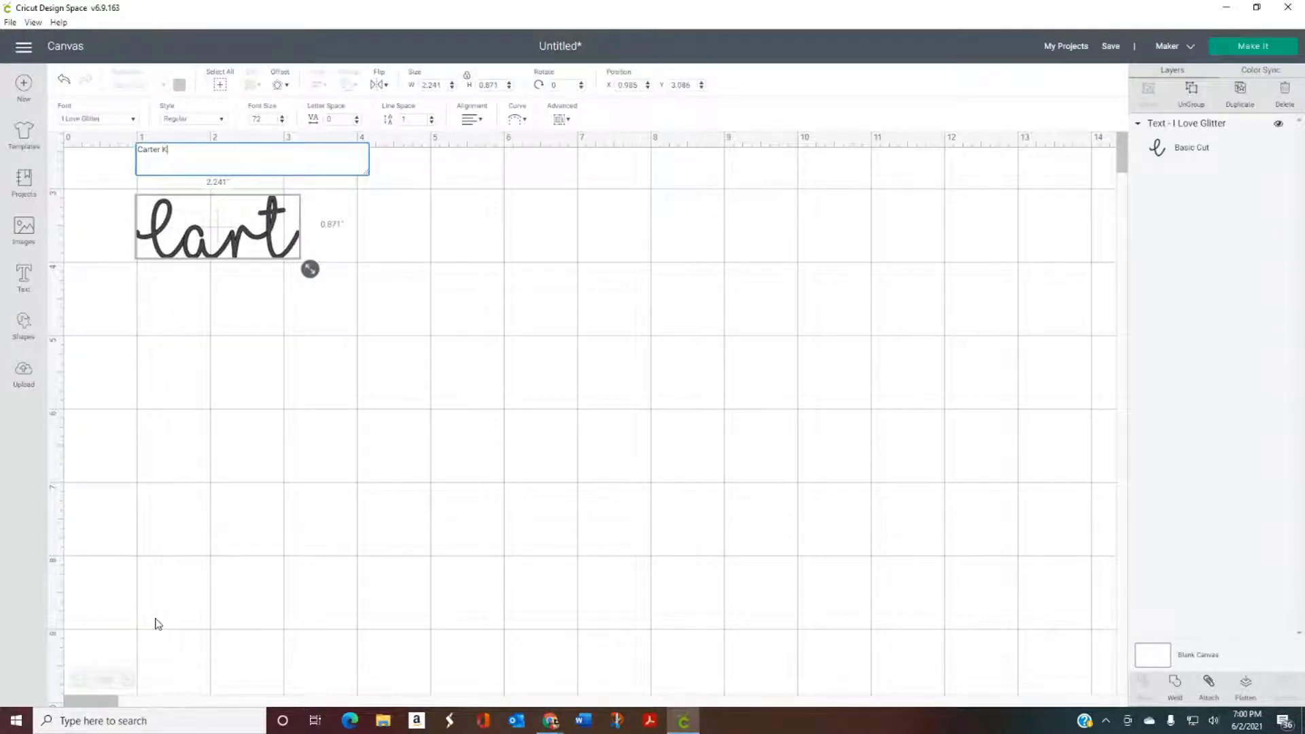
type("ennedy")
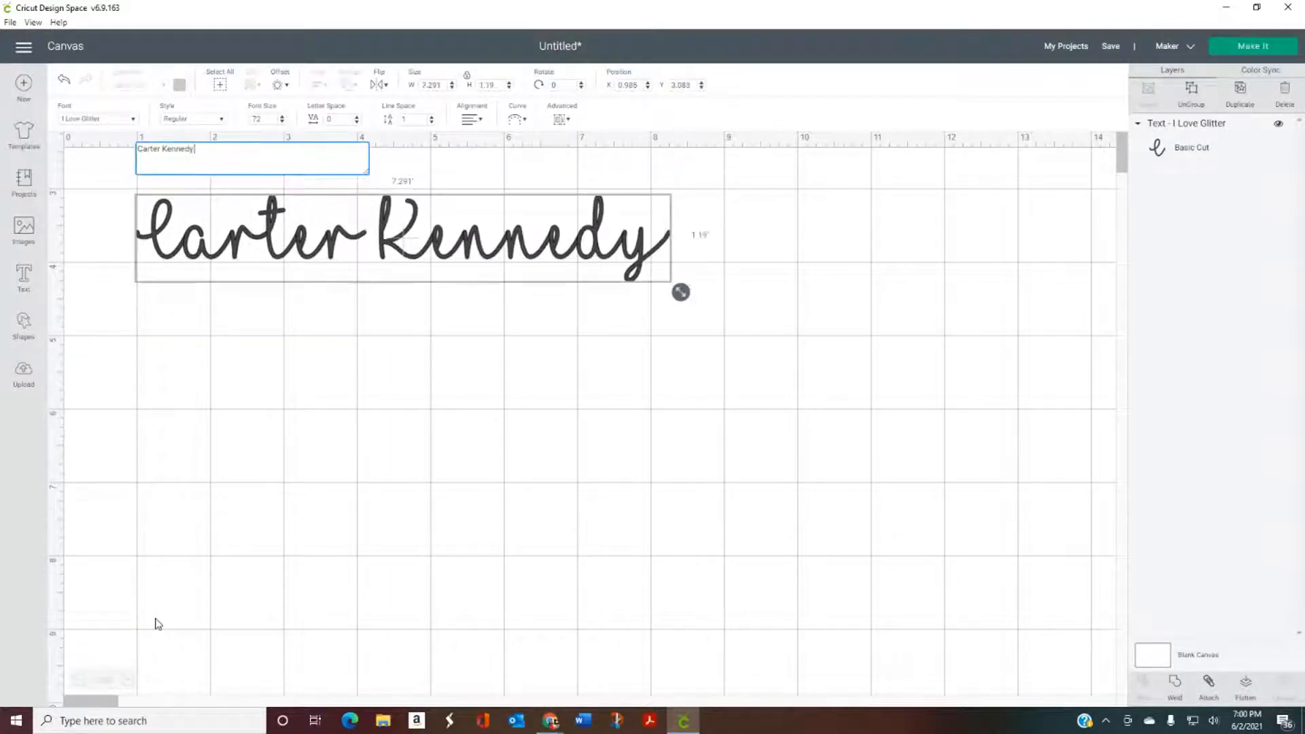
type(" Sjhow")
key("BackSpace")
key("BackSpace")
key("BackSpace")
key("BackSpace")
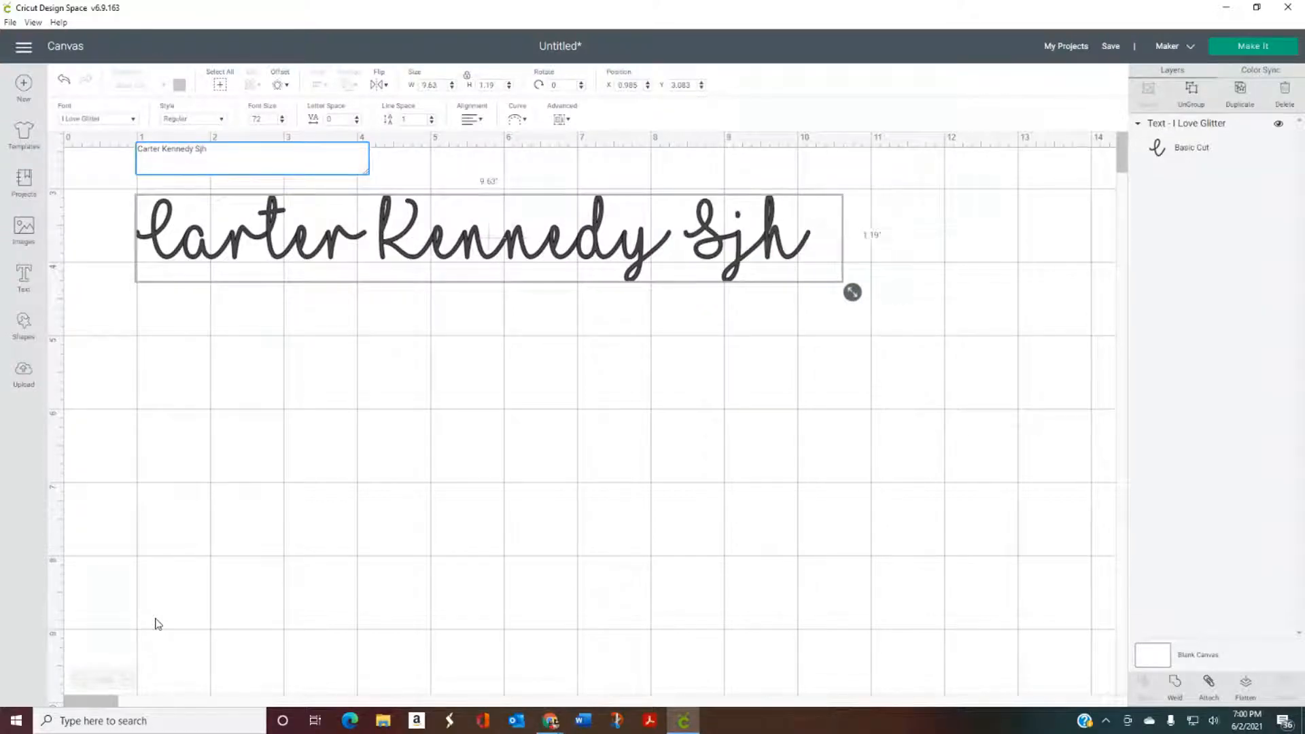
type("how")
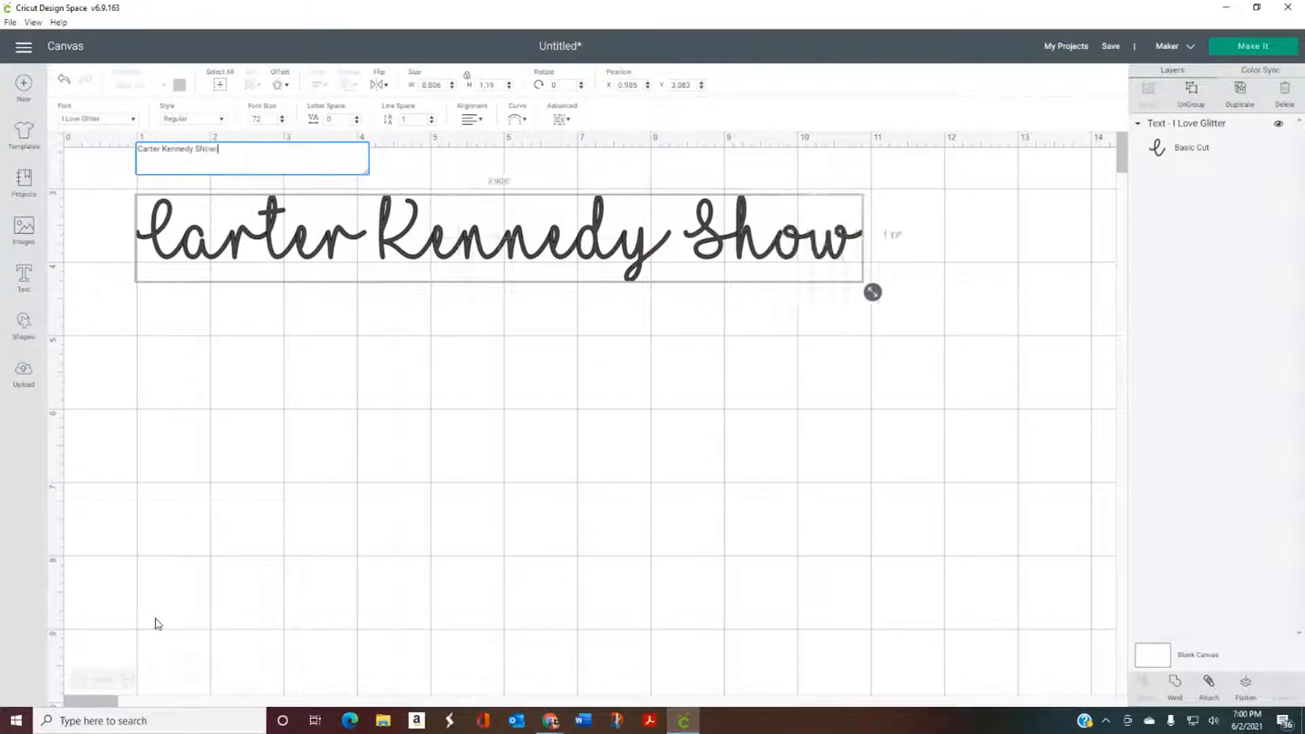
type("room")
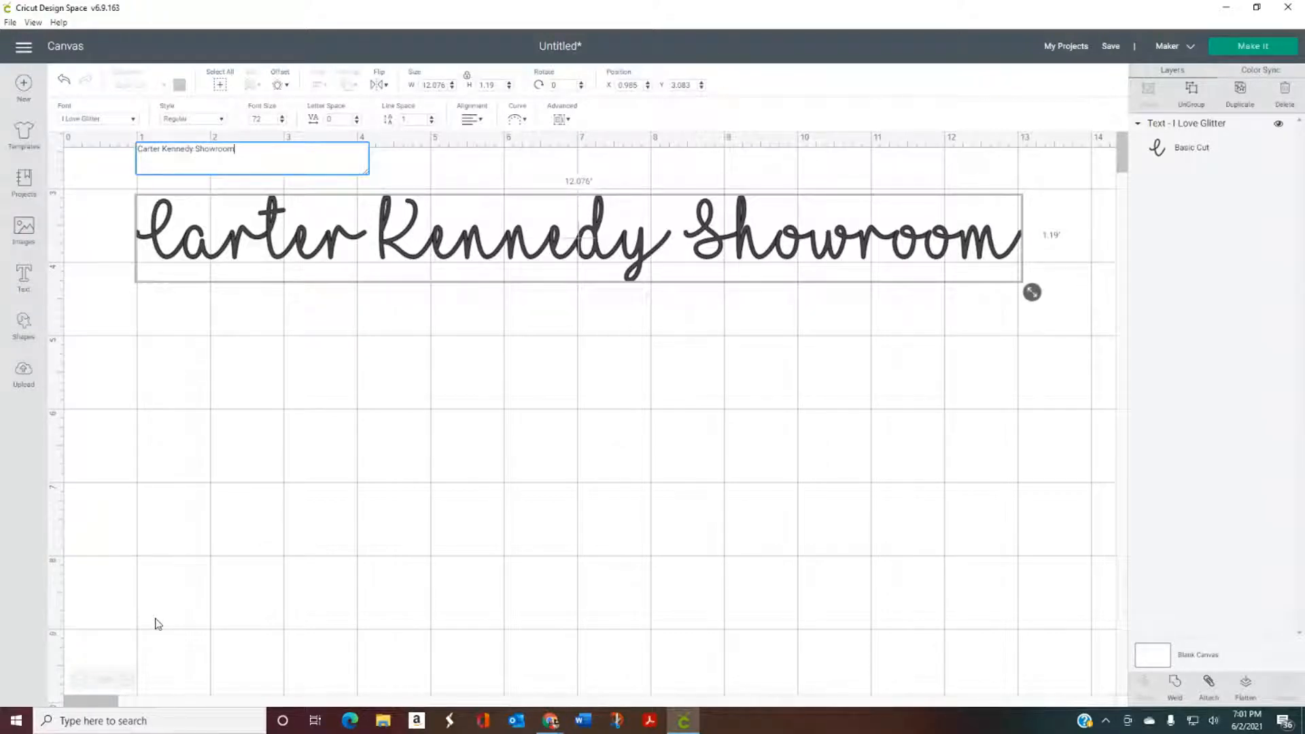
Finish editing the text and move it down the canvas to about X 1.03, Y 3.74.
left_click_drag(257, 149, 136, 156)
left_click(256, 155)
left_click(282, 376)
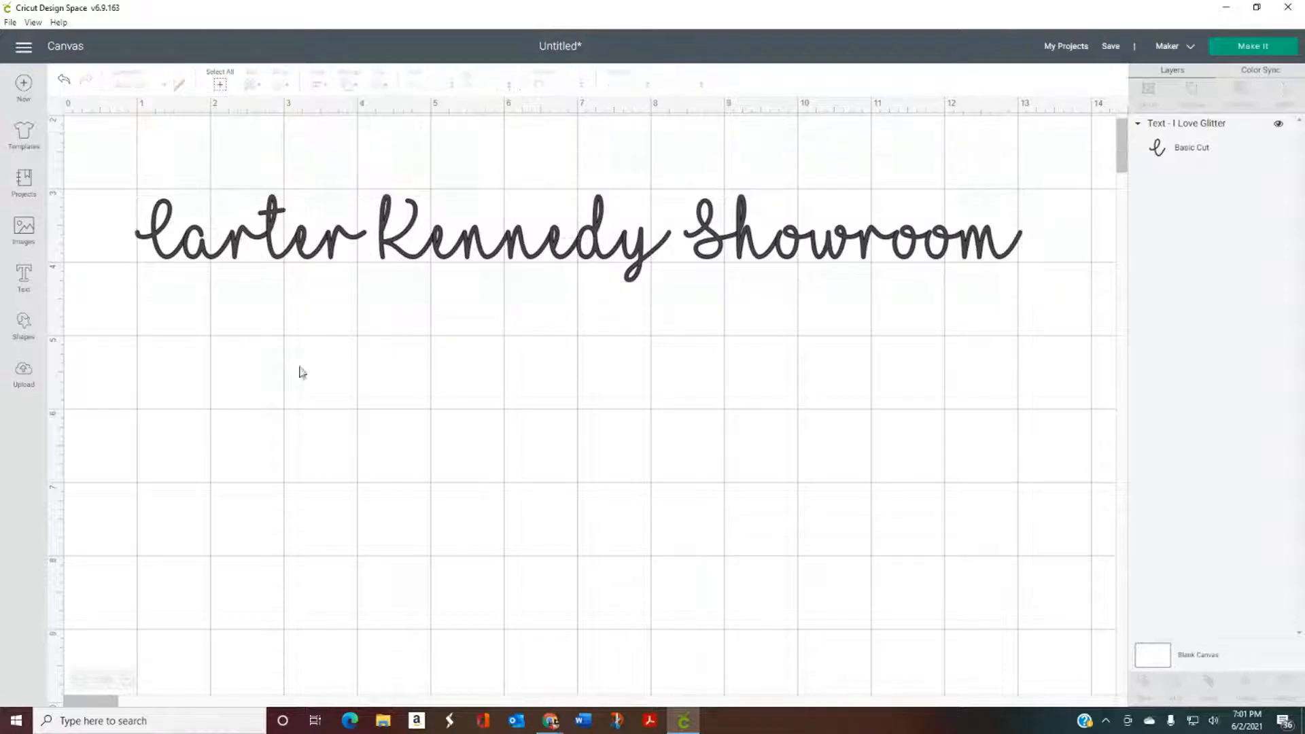
left_click(474, 251)
left_click_drag(474, 252, 478, 300)
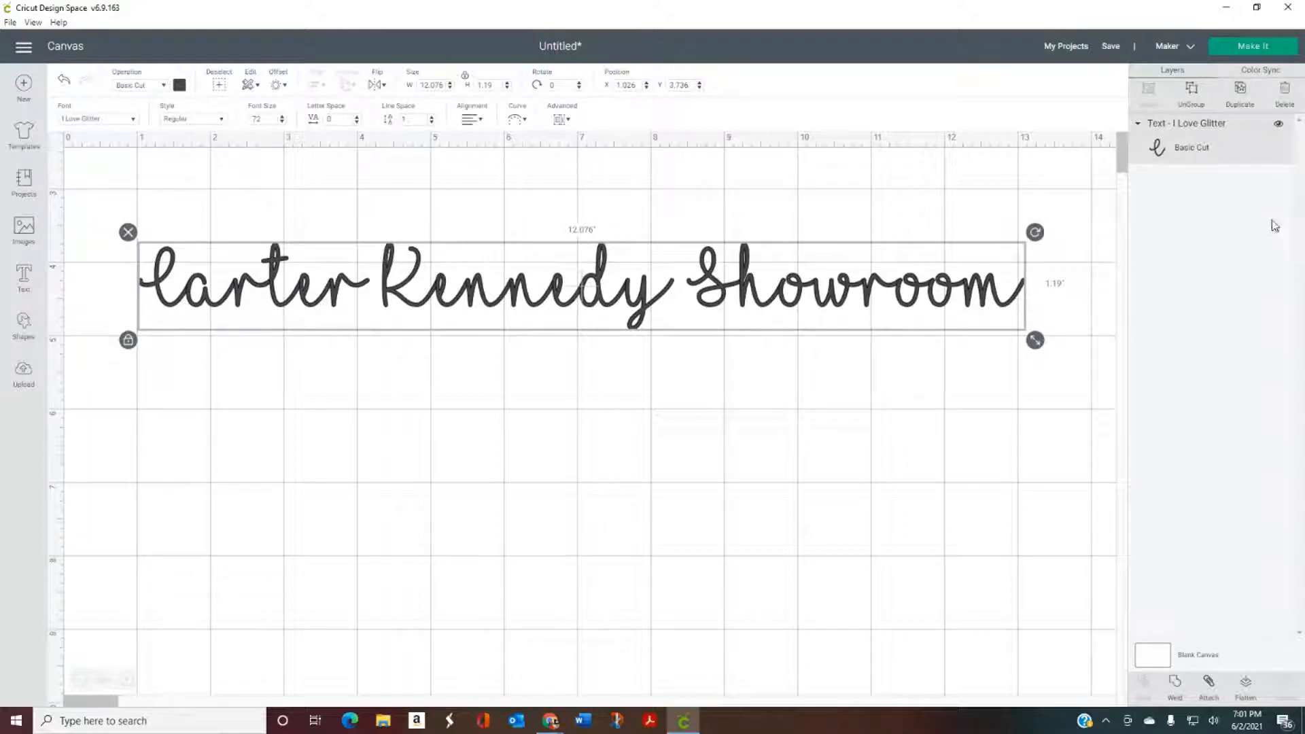
Ungroup the text into separate letters and try nudging the first "o" of "Showroom" on its own.
left_click(1191, 94)
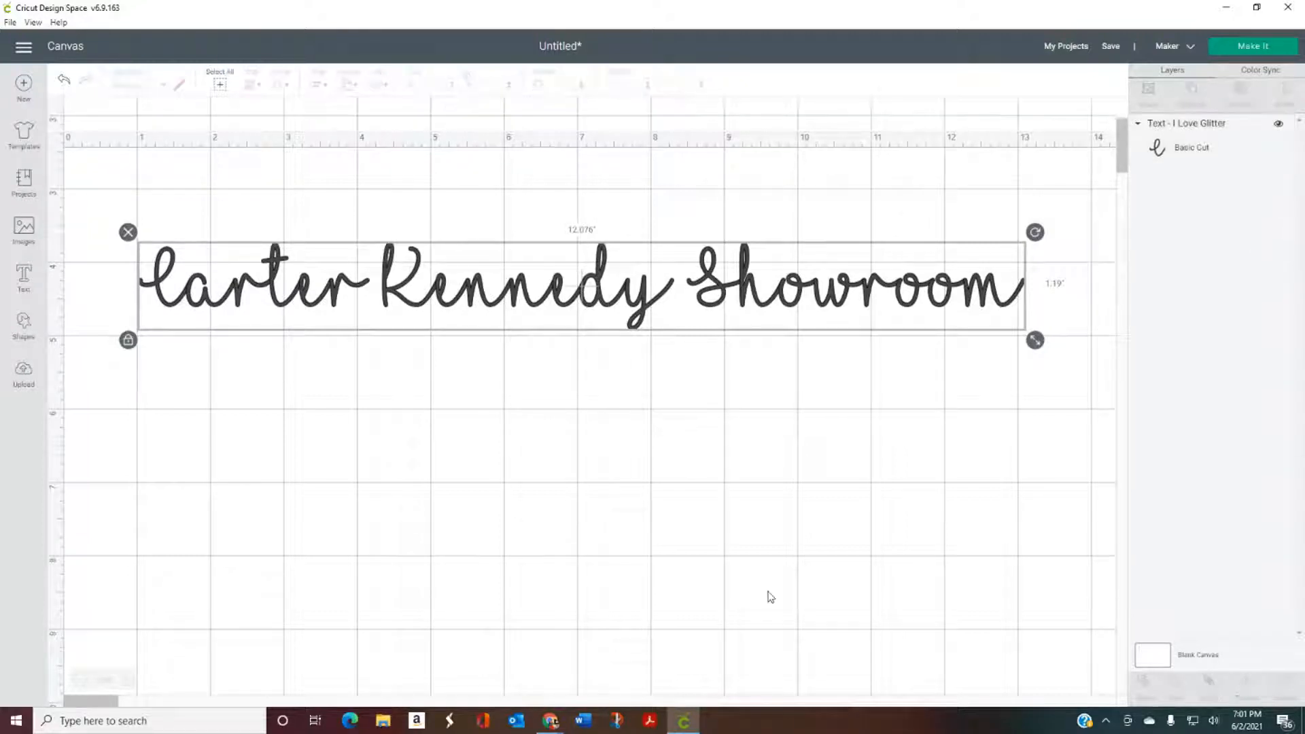
left_click(793, 308)
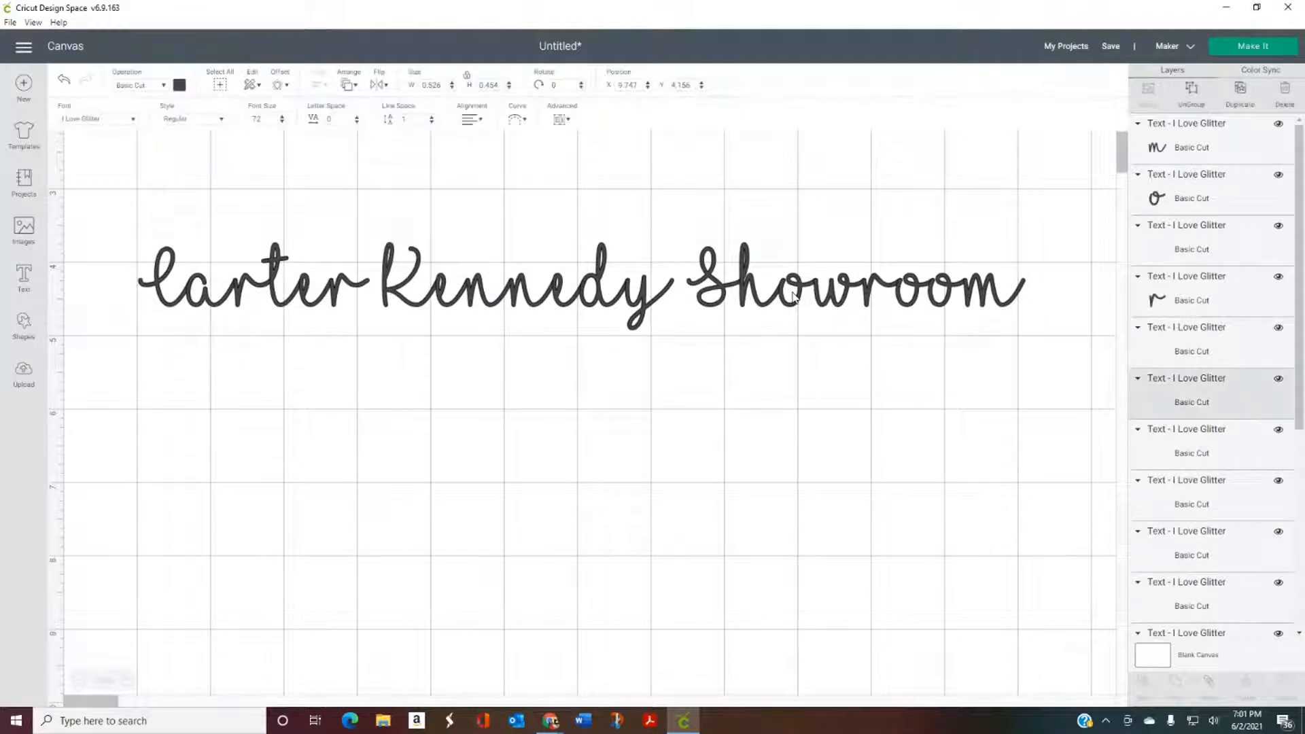
left_click_drag(792, 308, 792, 295)
left_click(814, 374)
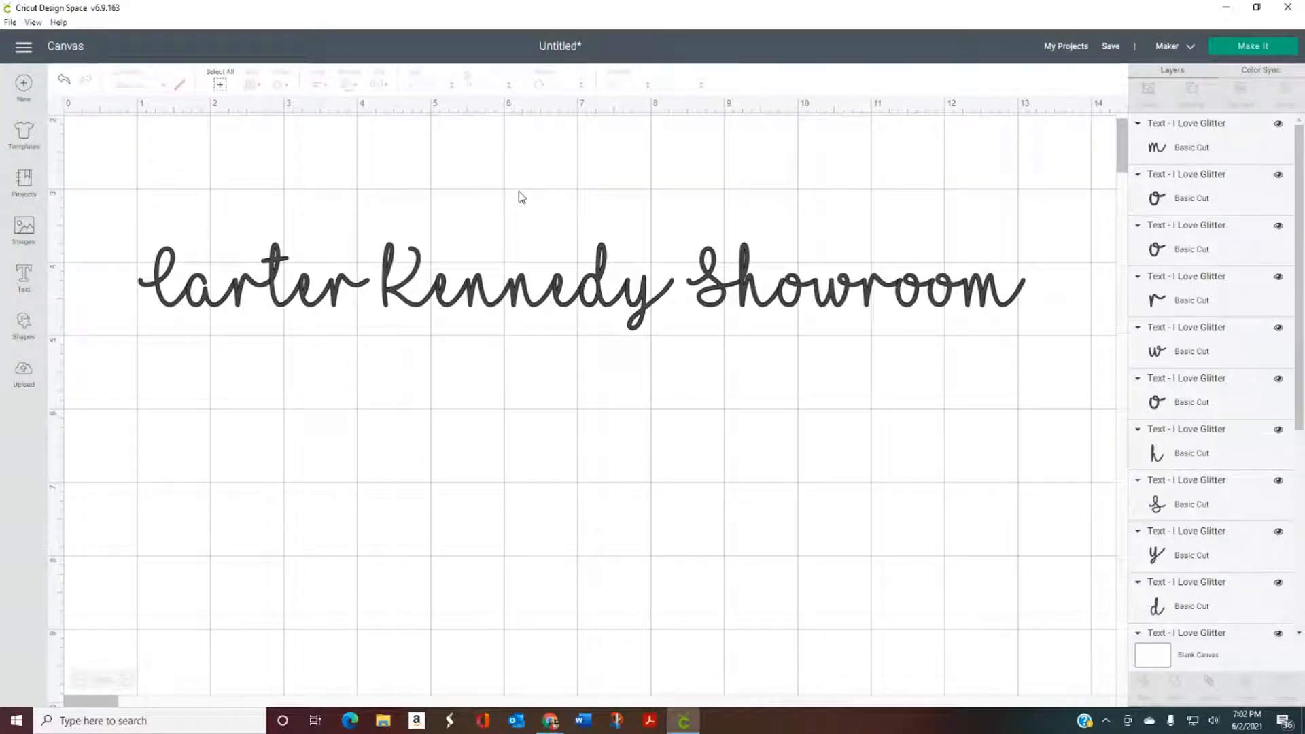
Group all the letters back together and weld the group.
left_click_drag(150, 221, 1090, 337)
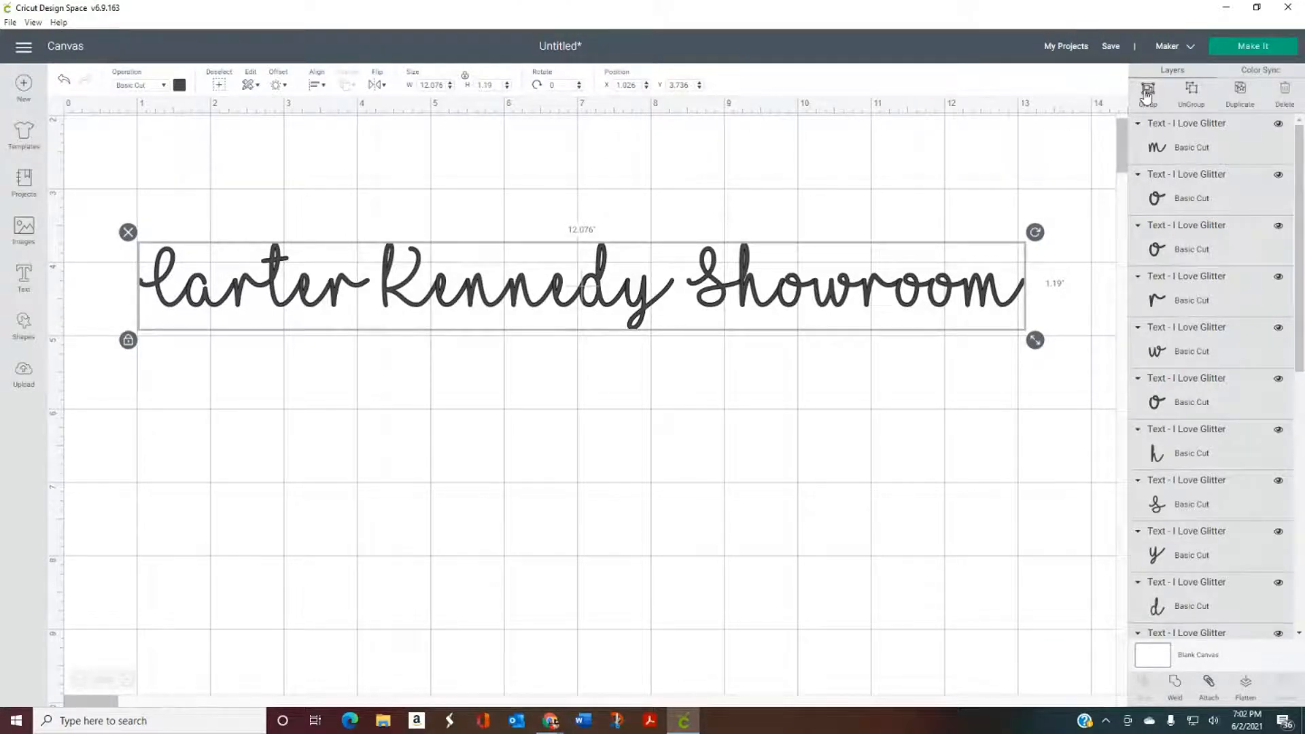
left_click(1147, 96)
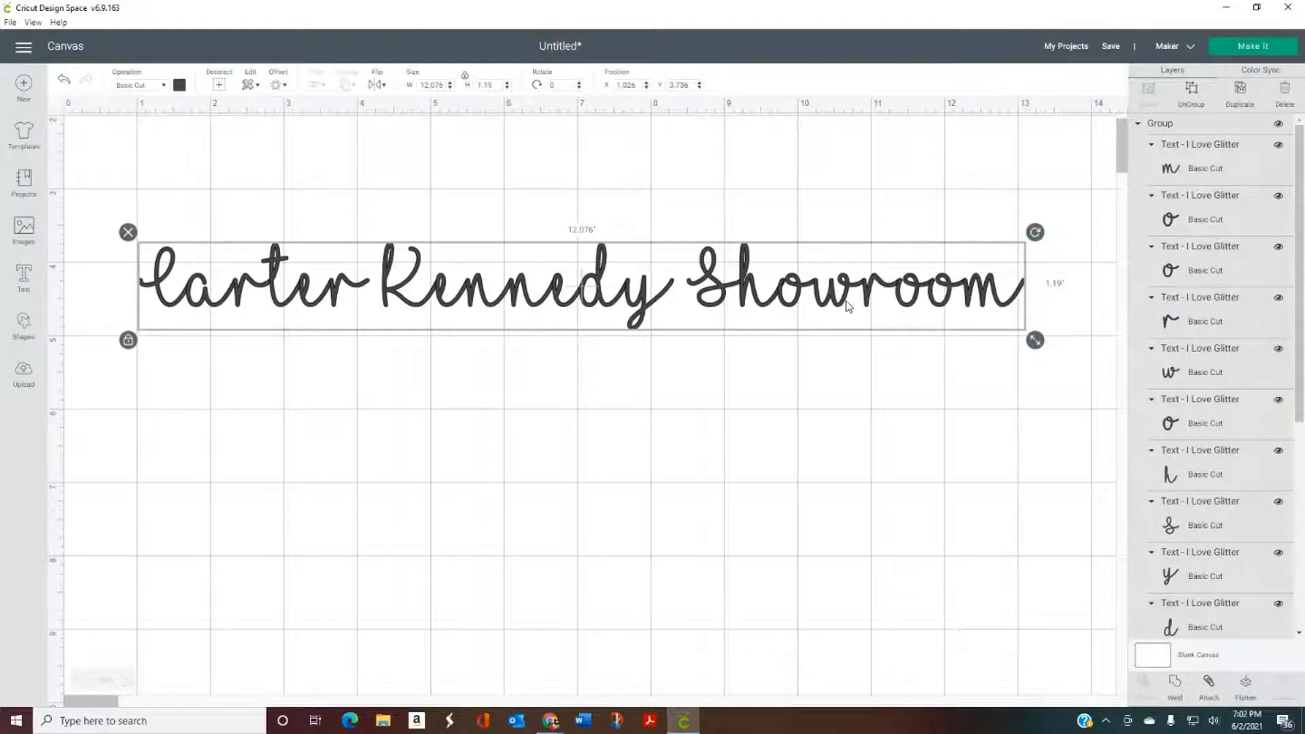
scroll(843, 299, "up", 2)
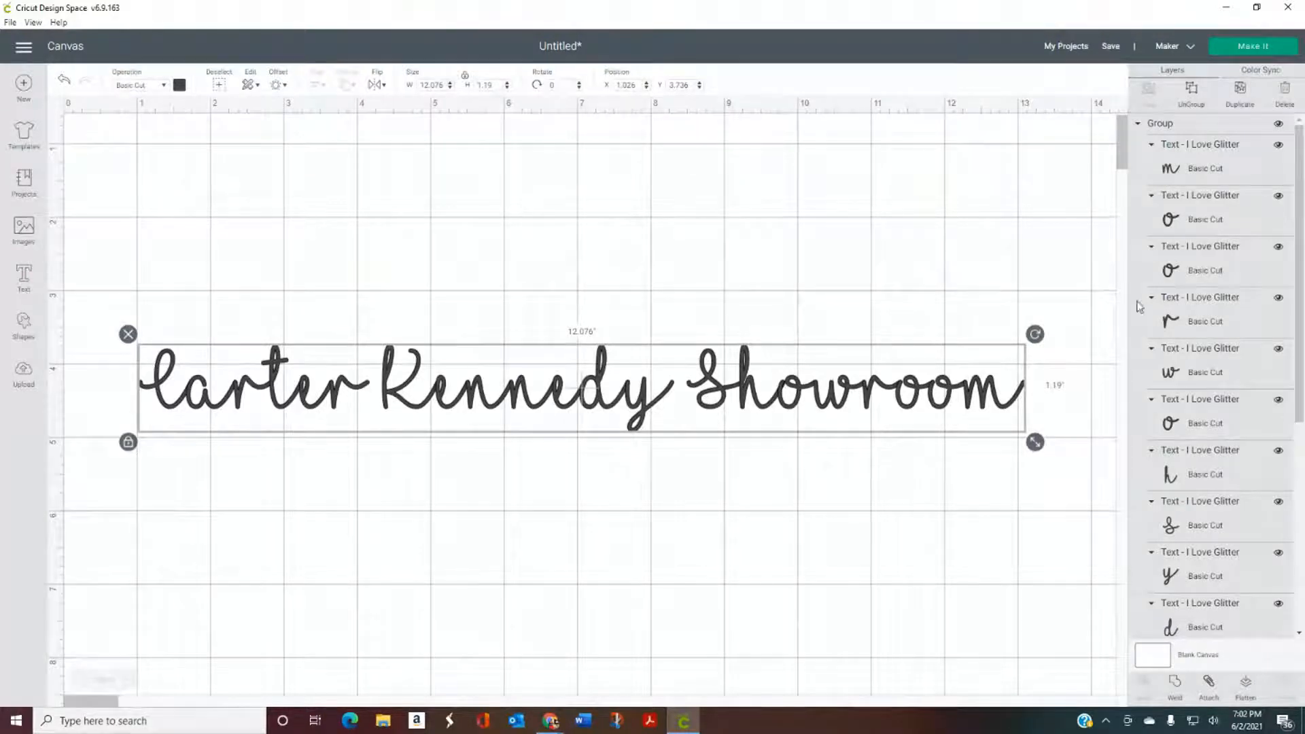
mouse_move(1299, 148)
left_mouse_down()
mouse_move(1299, 411)
mouse_move(1300, 147)
left_mouse_up()
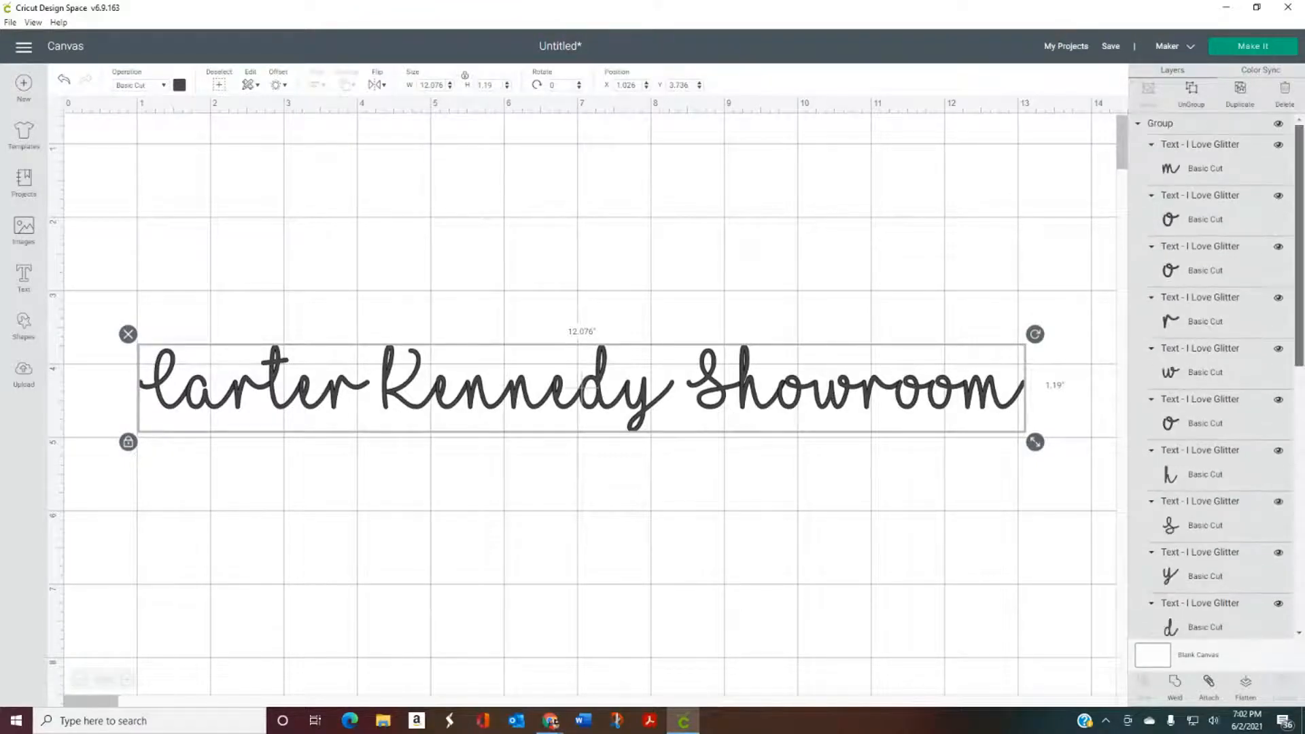
right_click(516, 375)
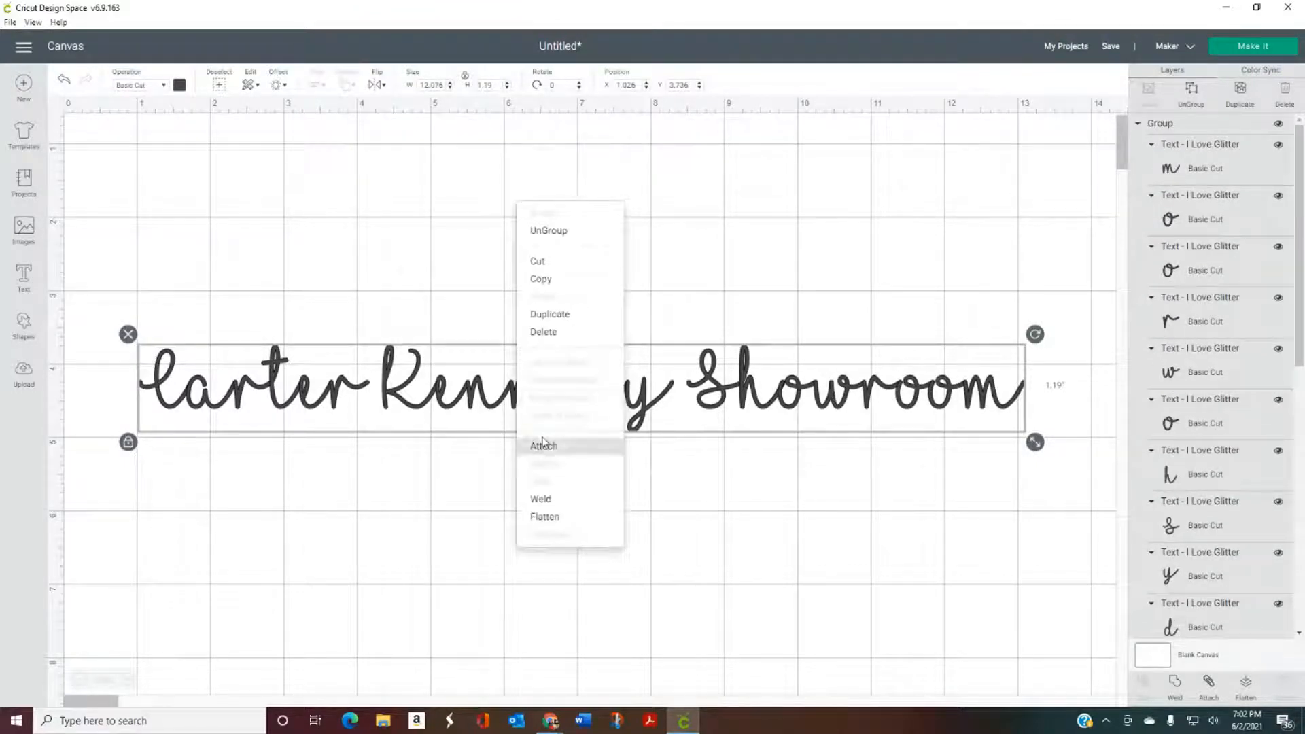
left_click(536, 505)
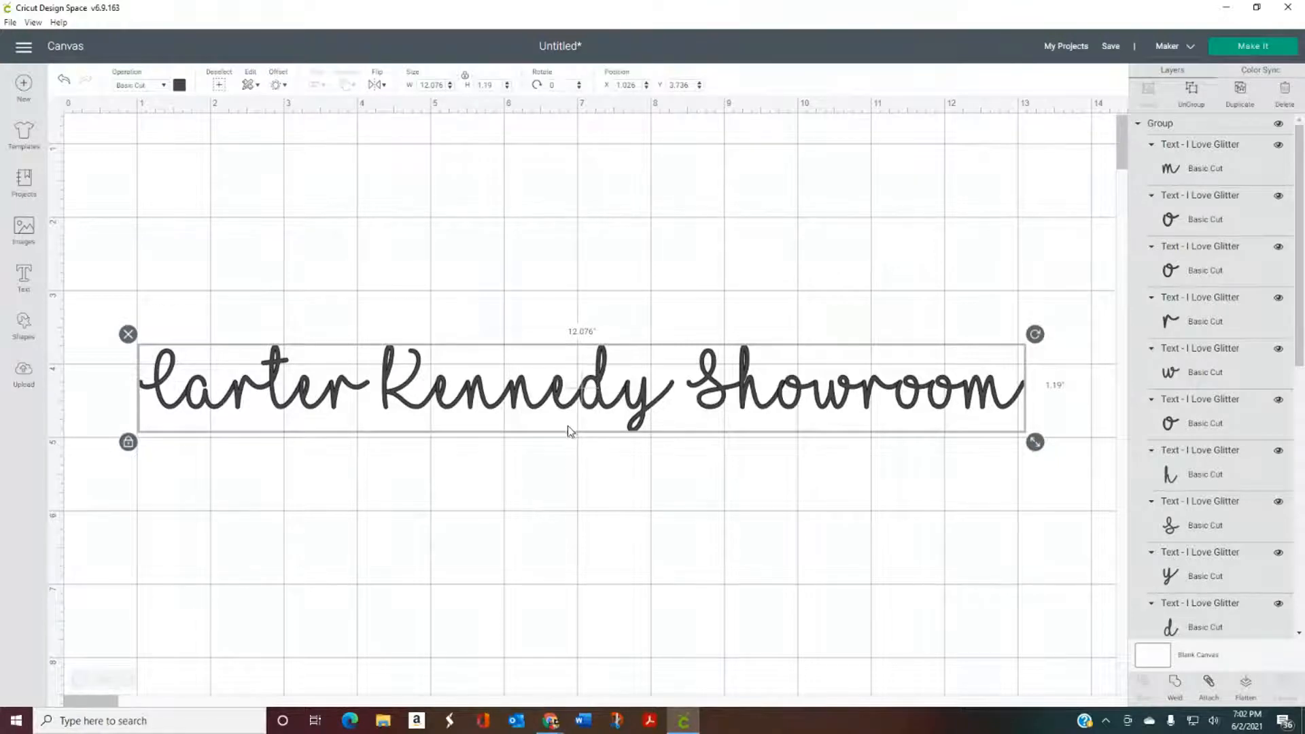
Duplicate the text group and separate the copies vertically, one at about X 1.07, Y 1.29 and the other near the 6-inch line.
key("ctrl+d")
left_click_drag(608, 607, 578, 534)
left_click_drag(623, 388, 627, 208)
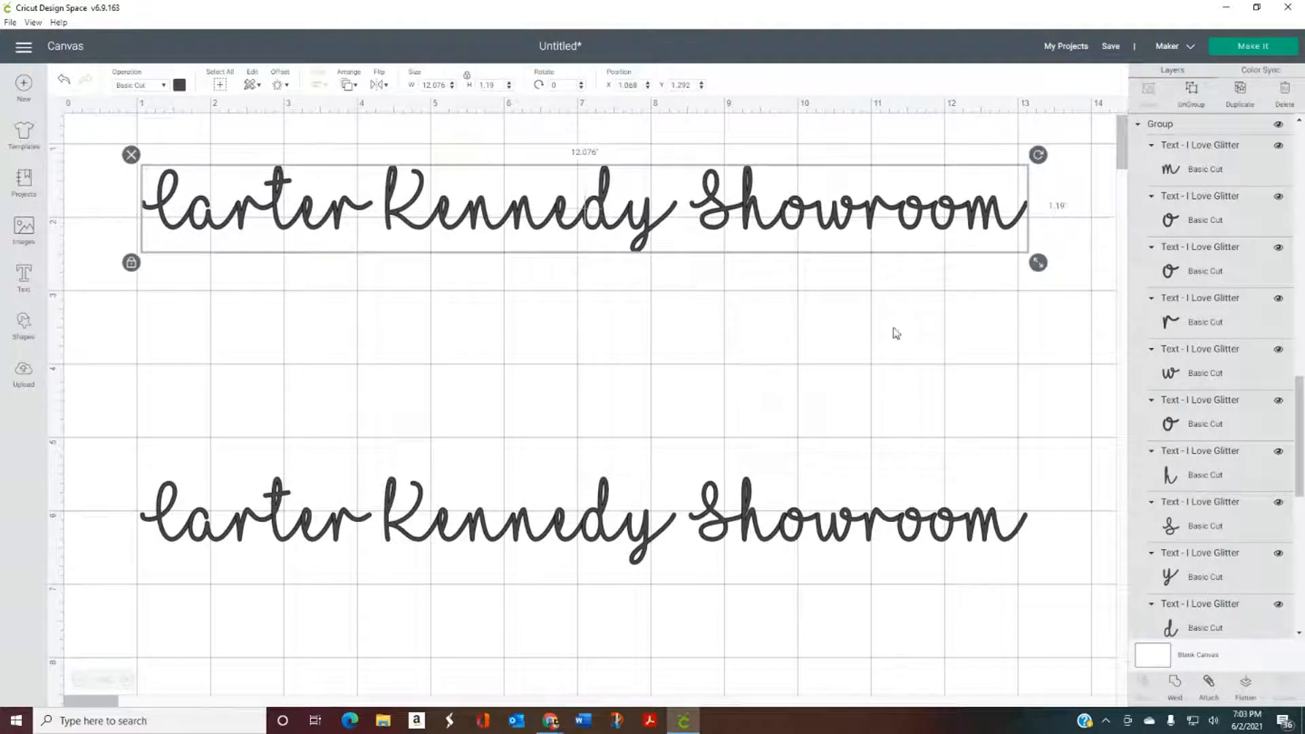
Hide the lower text copy and expand the letter layers of the visible copy instead.
scroll(1141, 130, "down", 8)
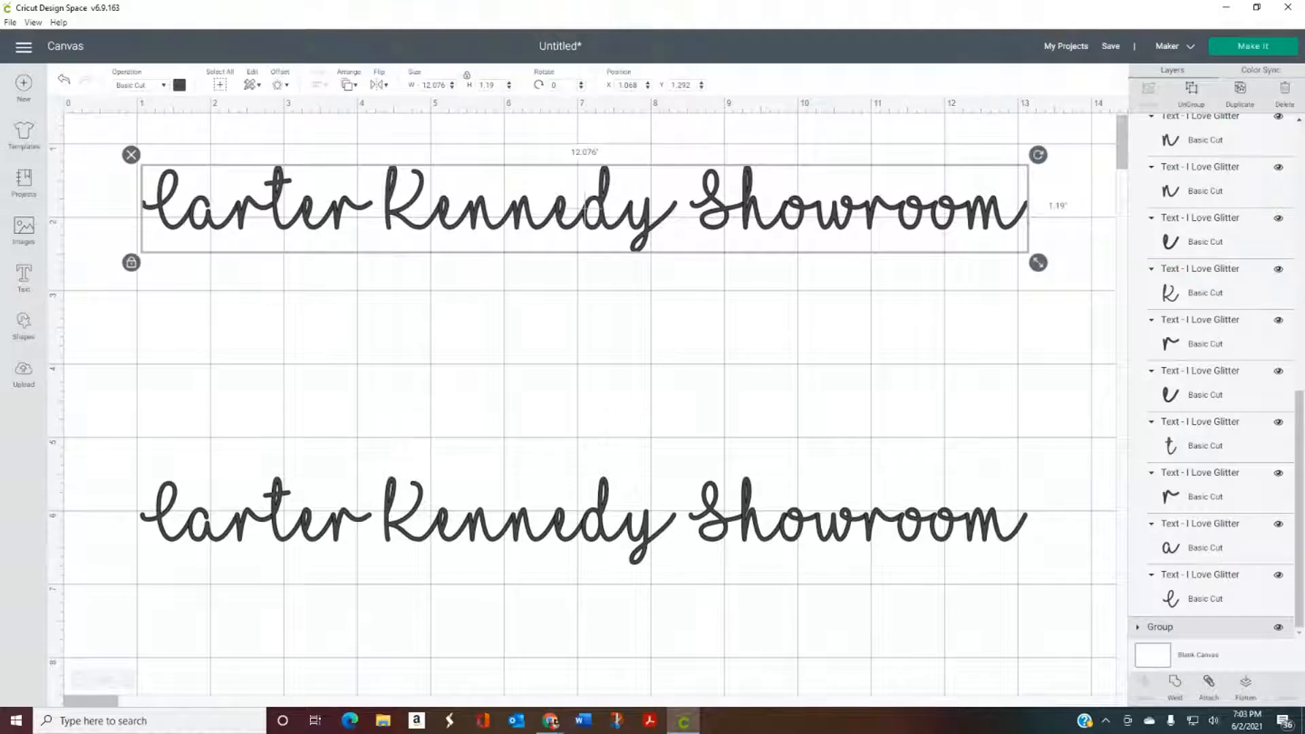
left_click_drag(1299, 479, 1299, 204)
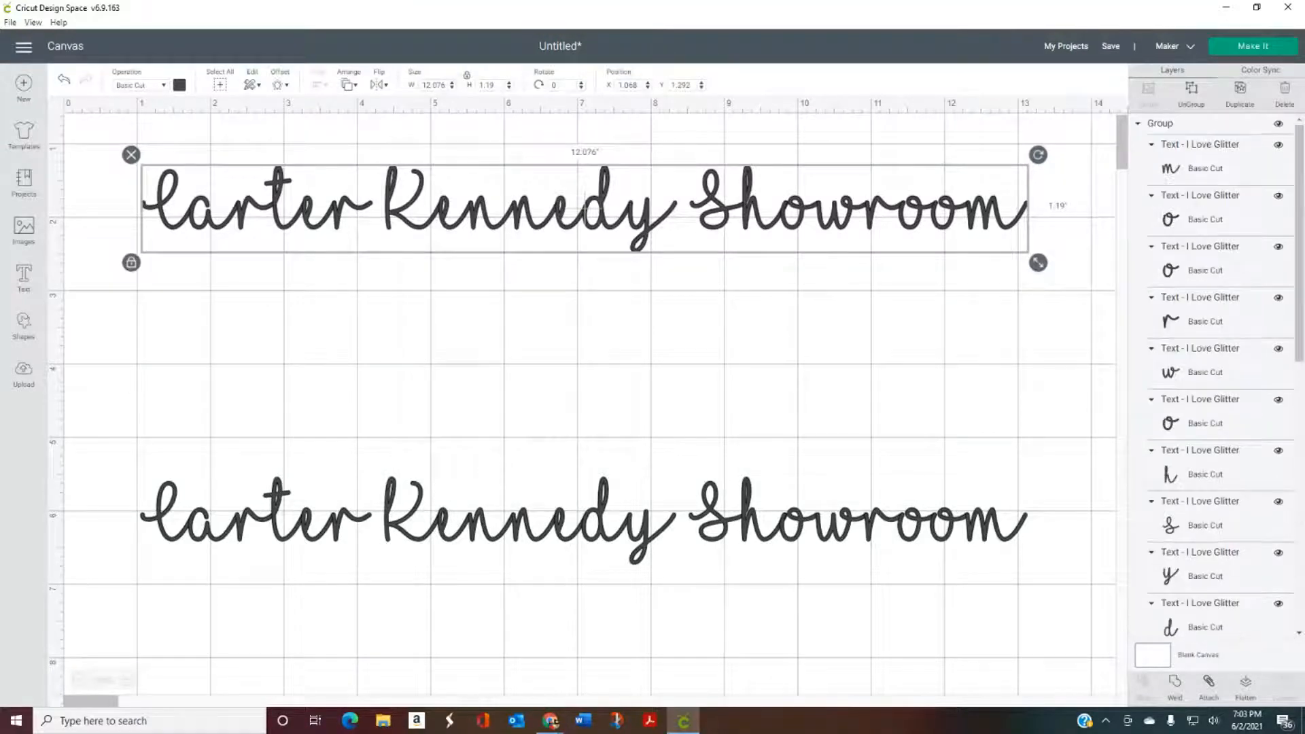
left_click(1278, 126)
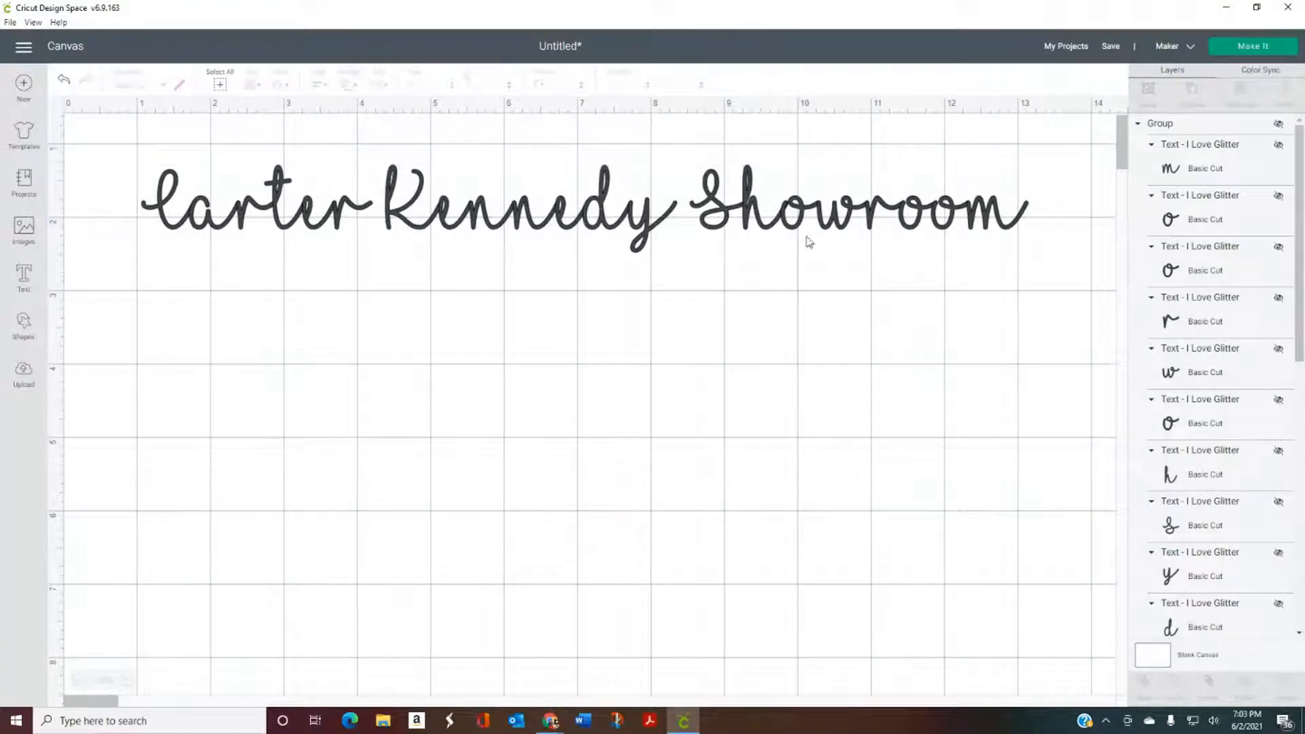
left_click(1137, 123)
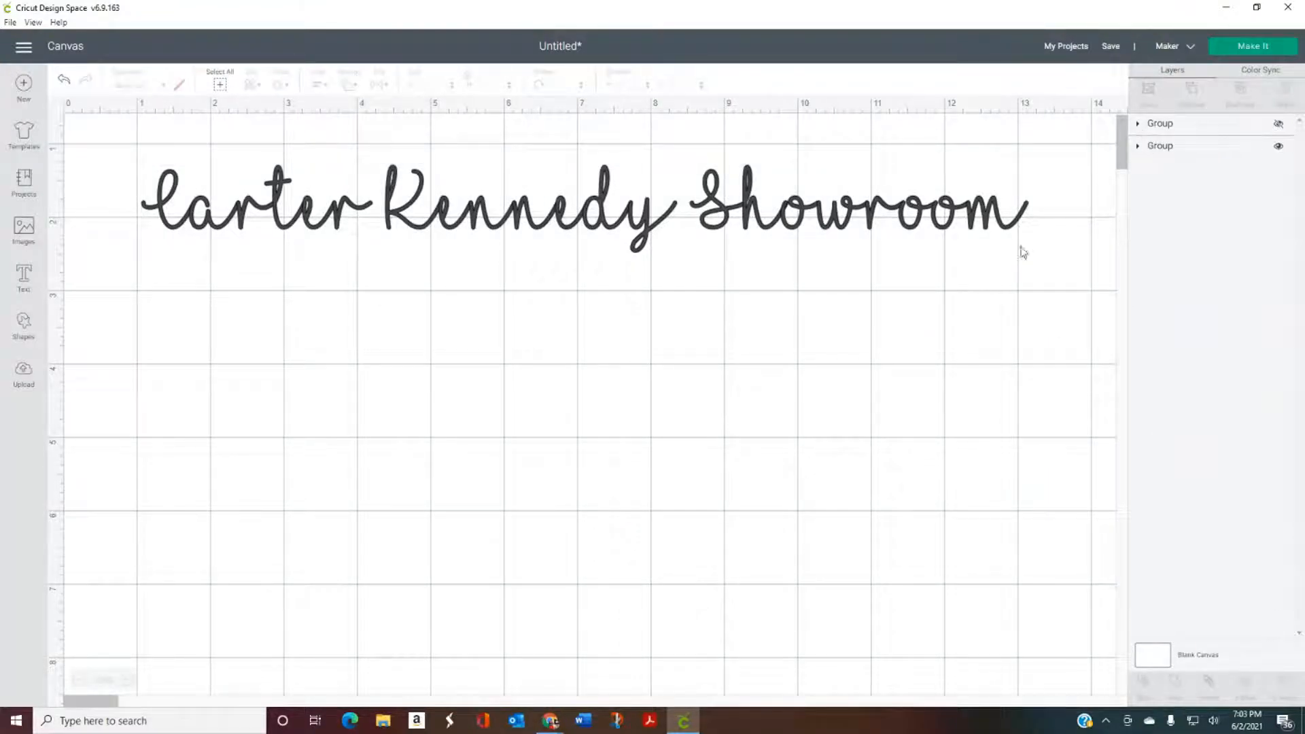
left_click(1137, 147)
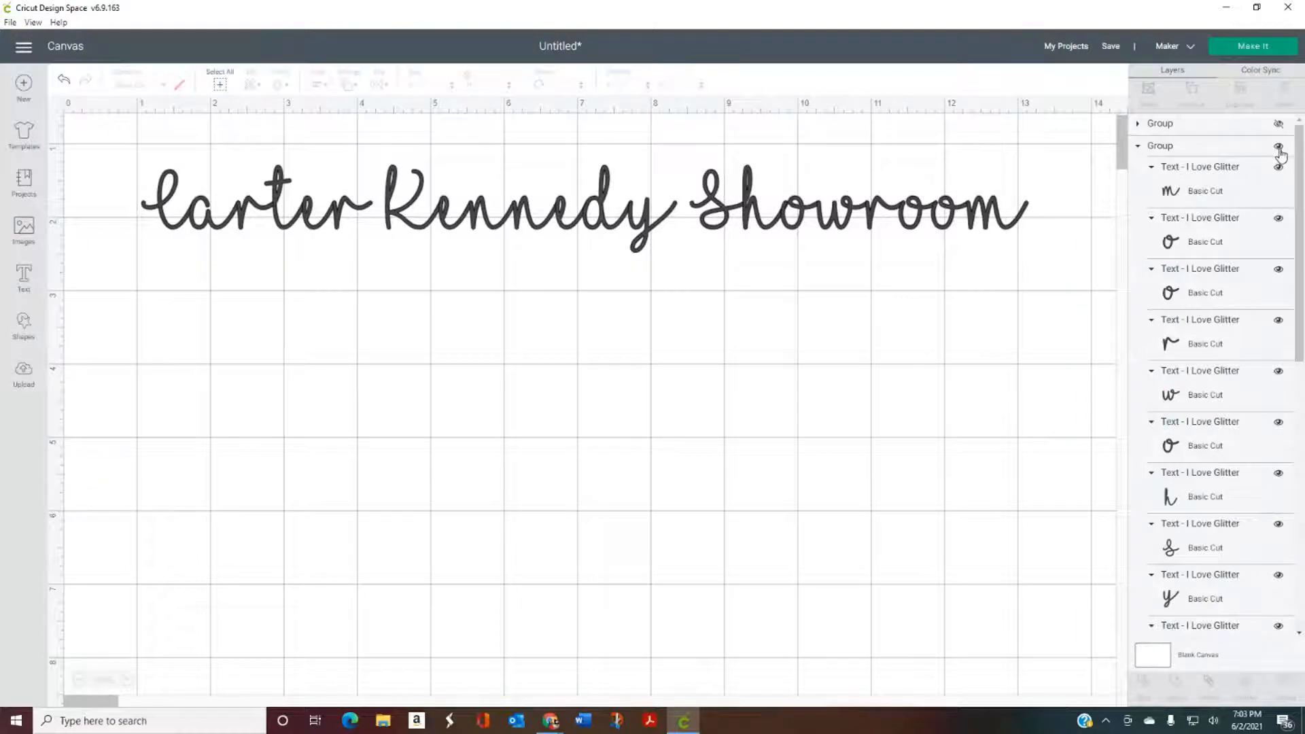
Move the visible text down to about X 1.08, Y 2.3 and weld its letters into one shape.
left_click(770, 214)
left_click_drag(770, 214, 771, 287)
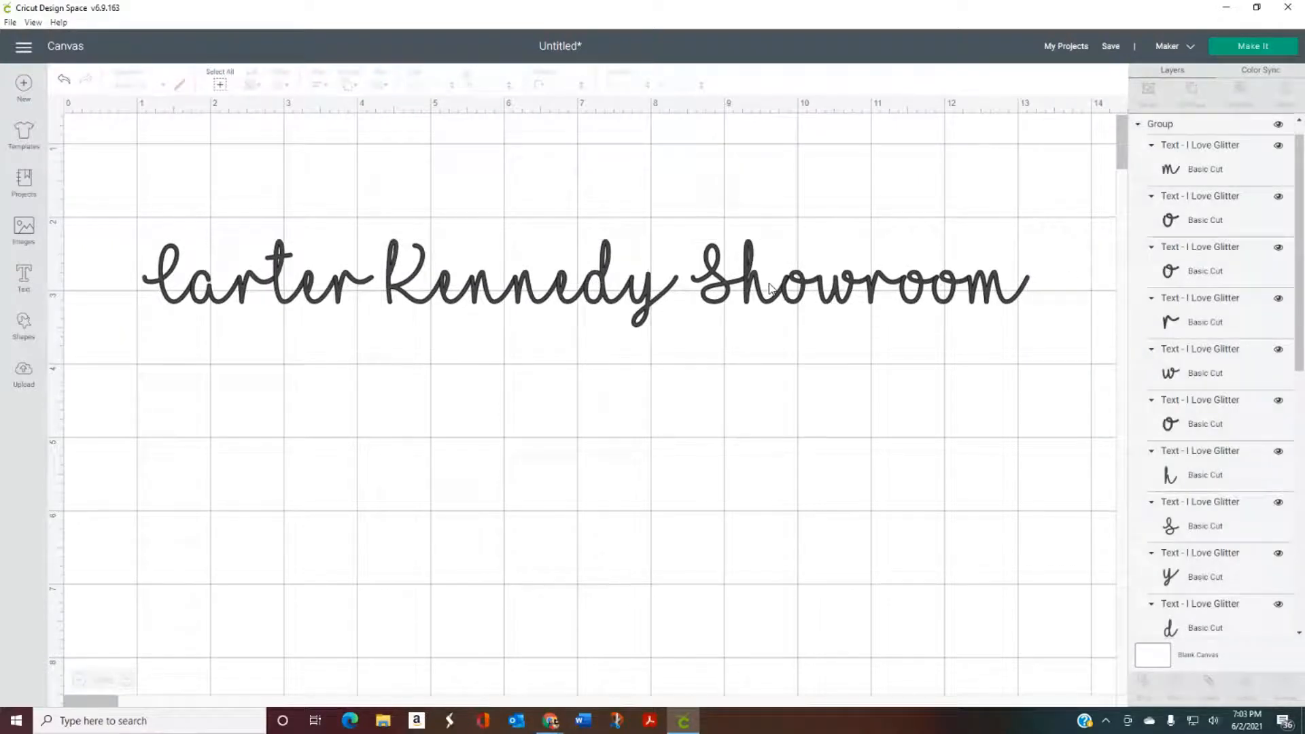
left_click(760, 293)
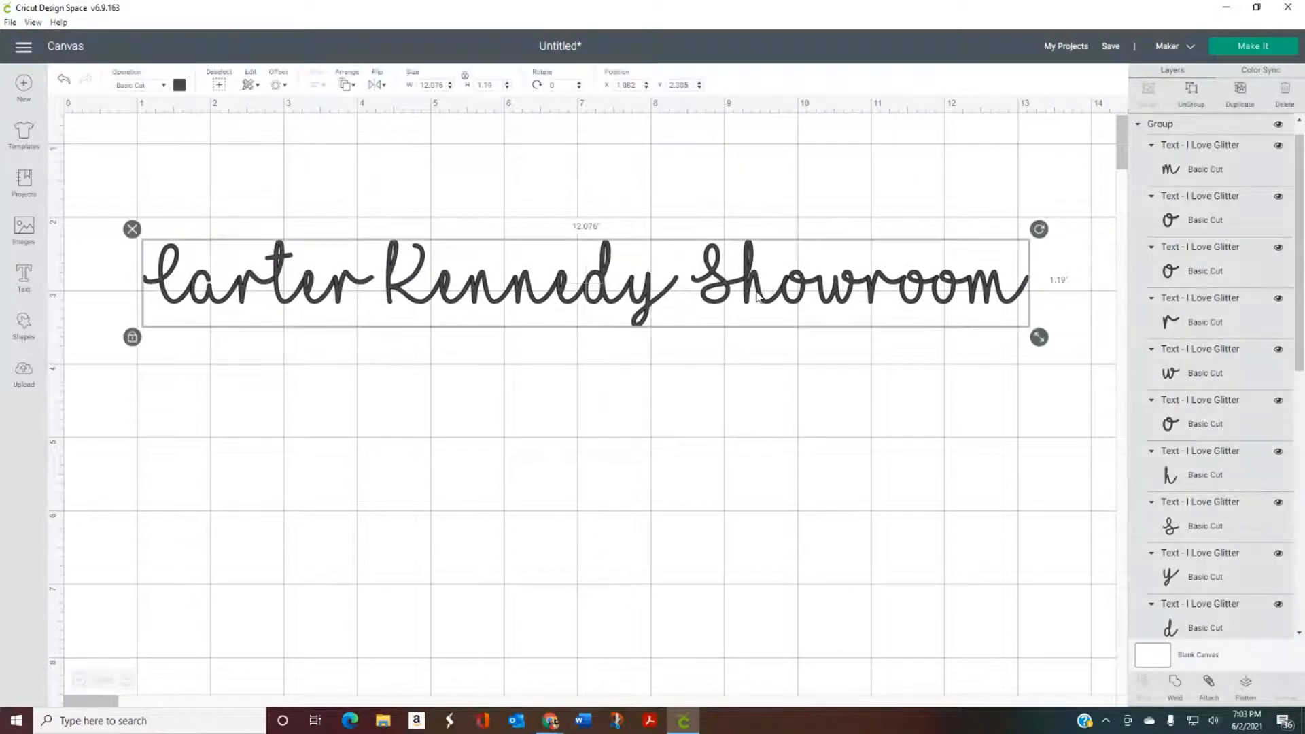
left_click(1176, 688)
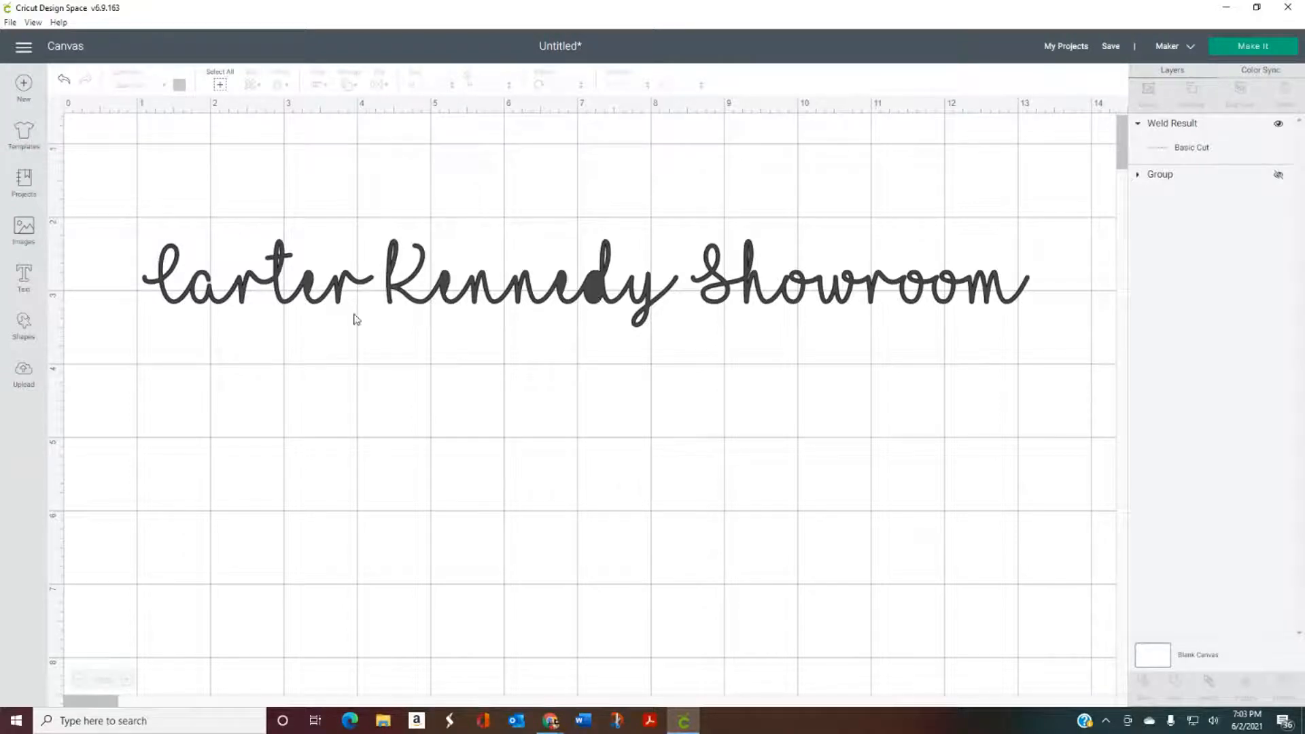
Move the welded text up to about X 1.04, Y 1.03 and unhide the unwelded copy for comparison.
left_click(590, 295)
left_click_drag(589, 294, 587, 201)
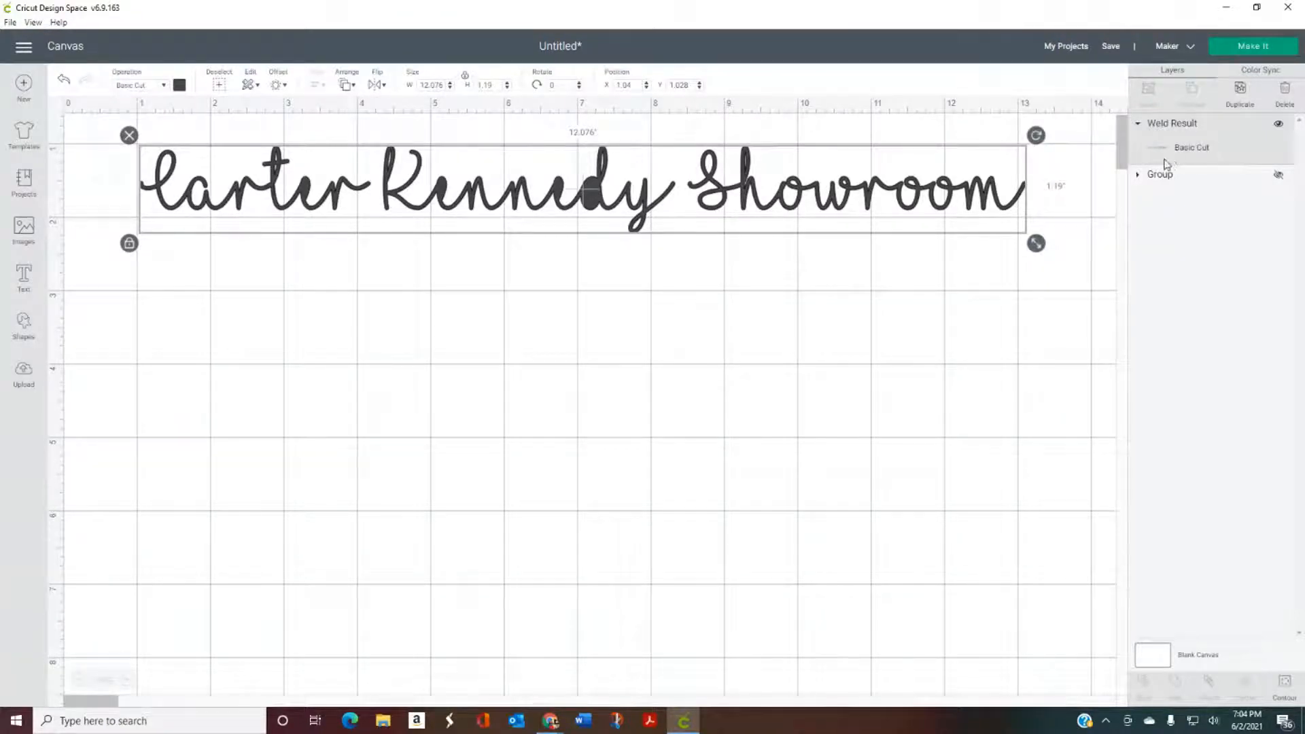
left_click(1278, 179)
left_click(1138, 175)
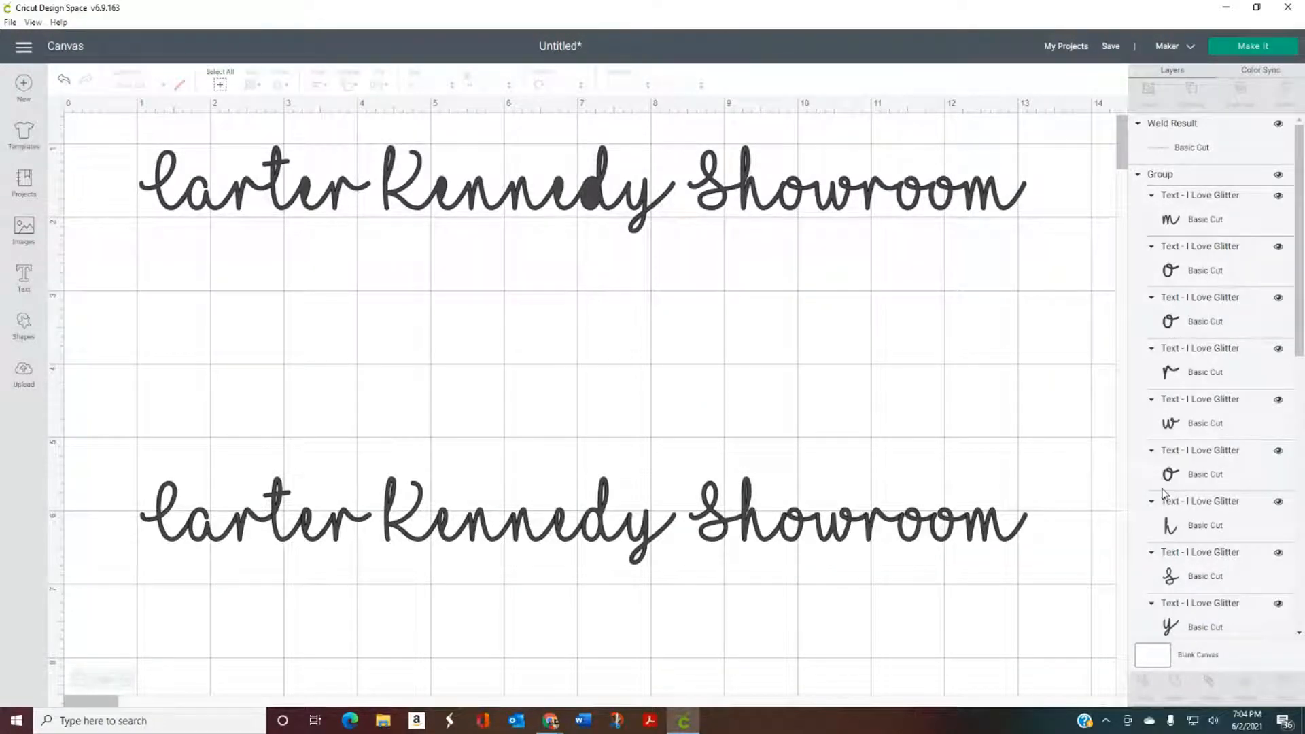
left_click(1138, 178)
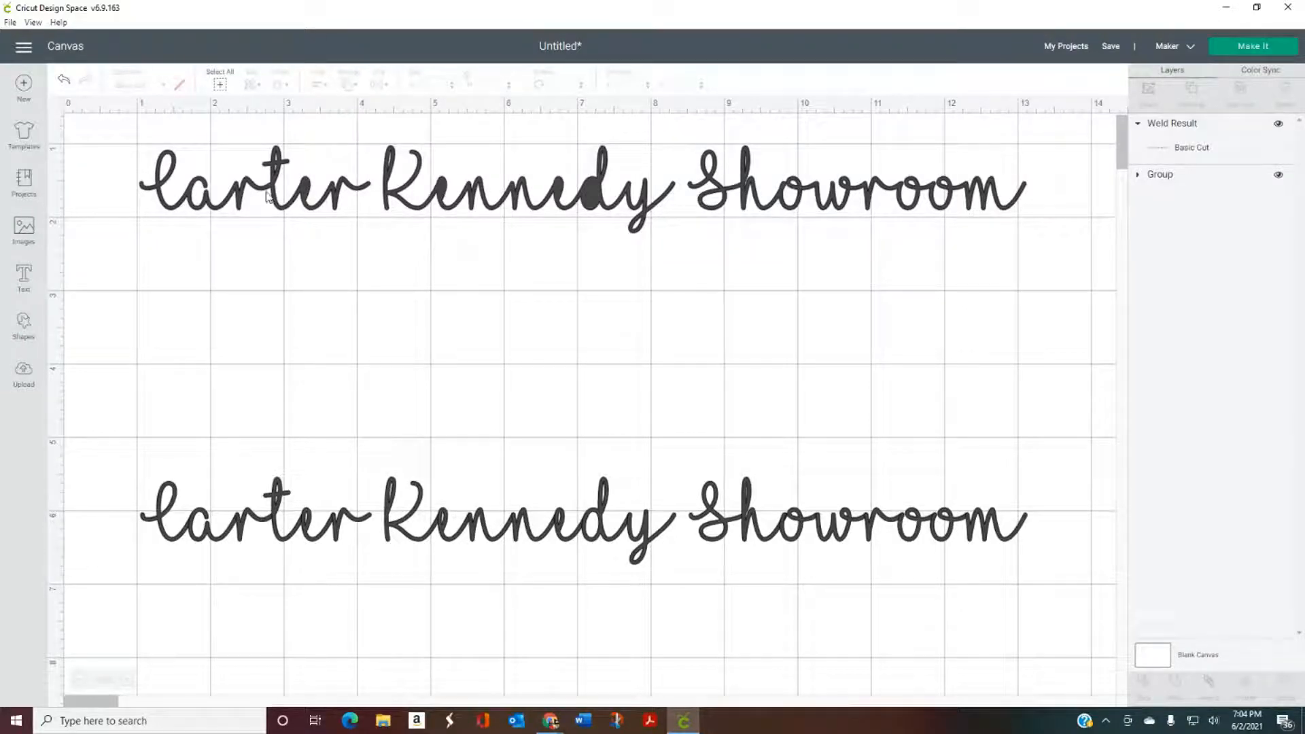
Delete the welded text and the unwelded group from the canvas.
left_click(356, 196)
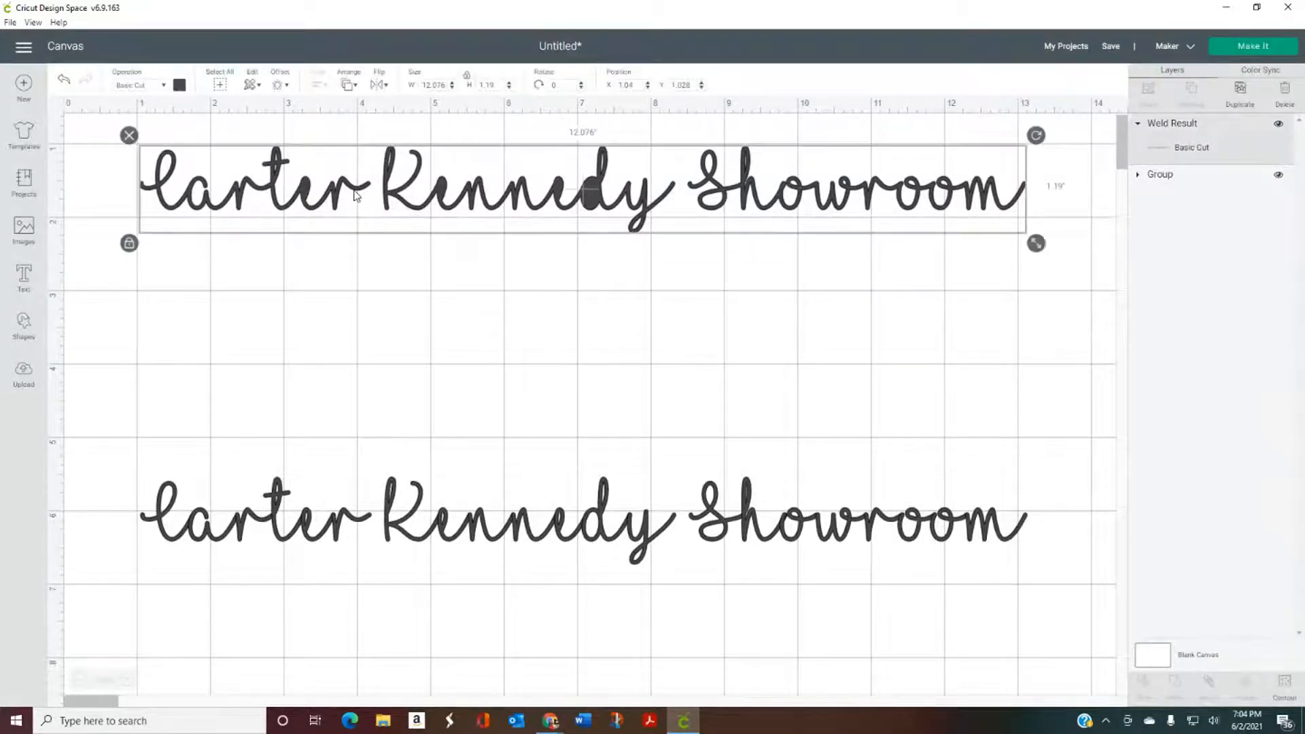
key("Delete")
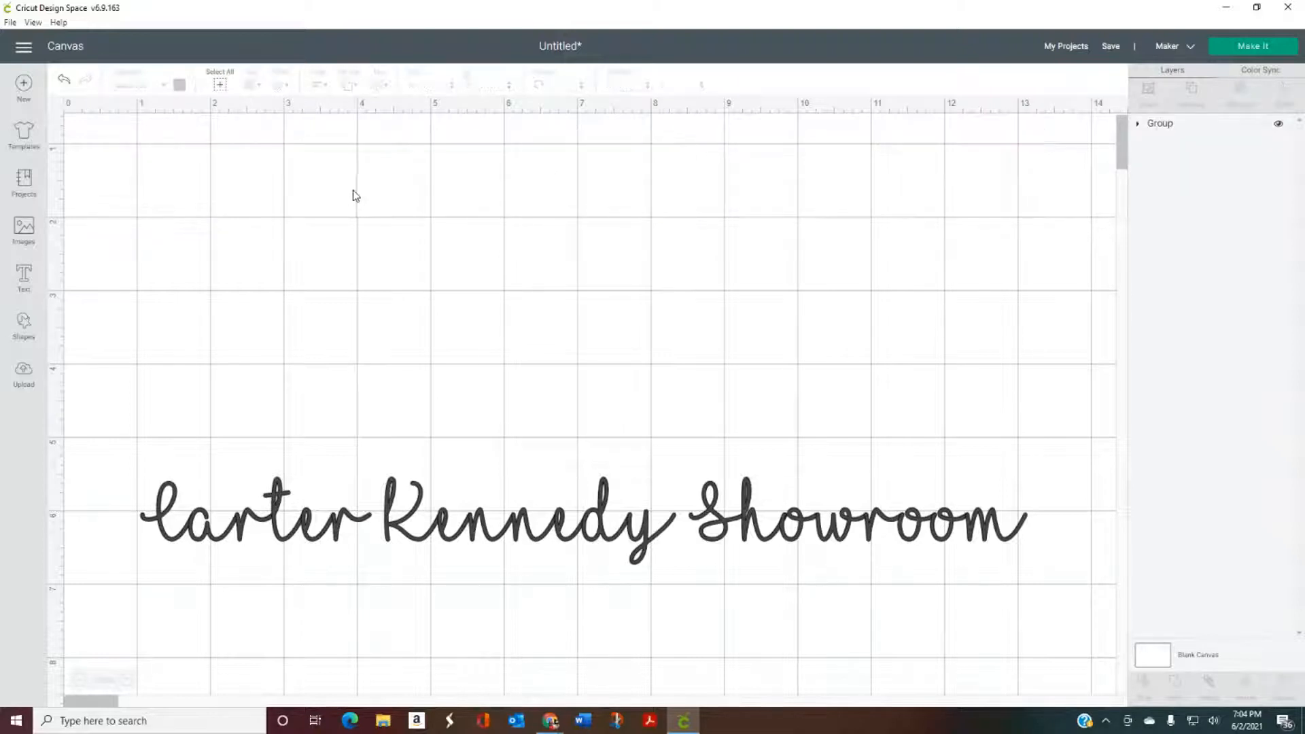
left_click(449, 539)
key("Delete")
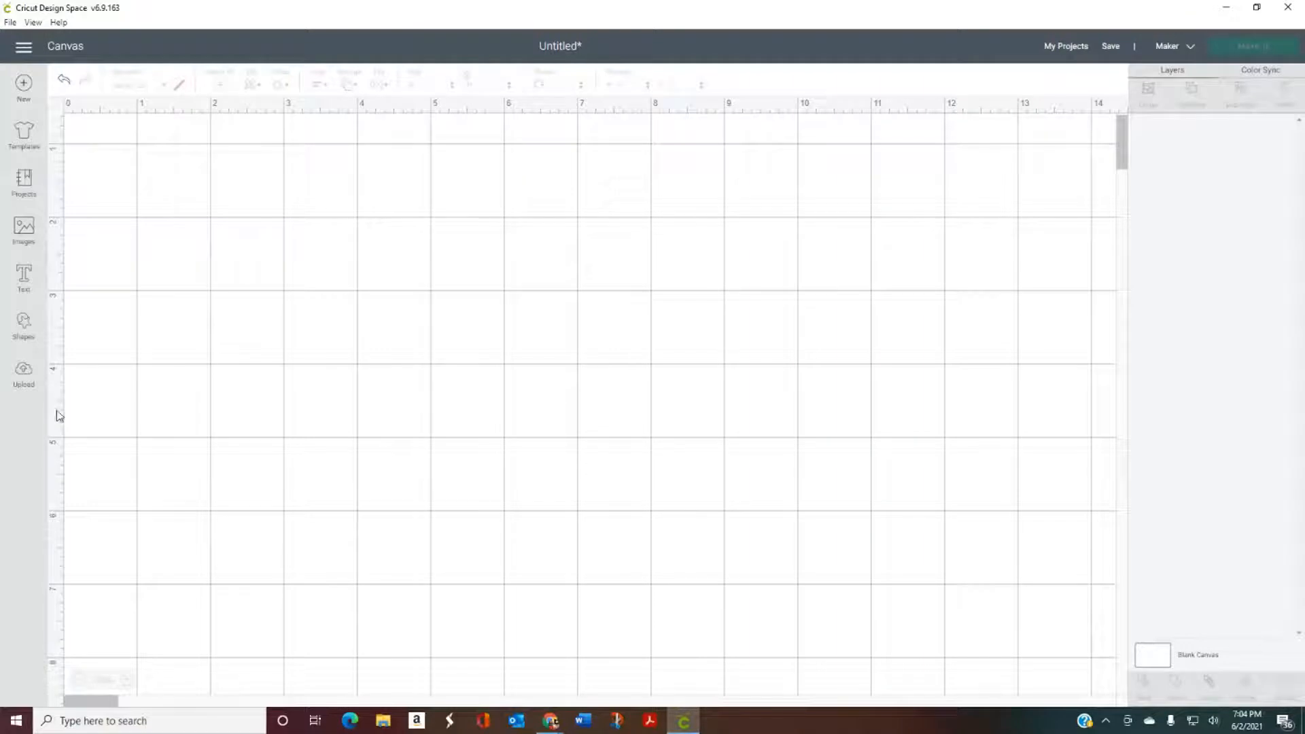
left_click(24, 281)
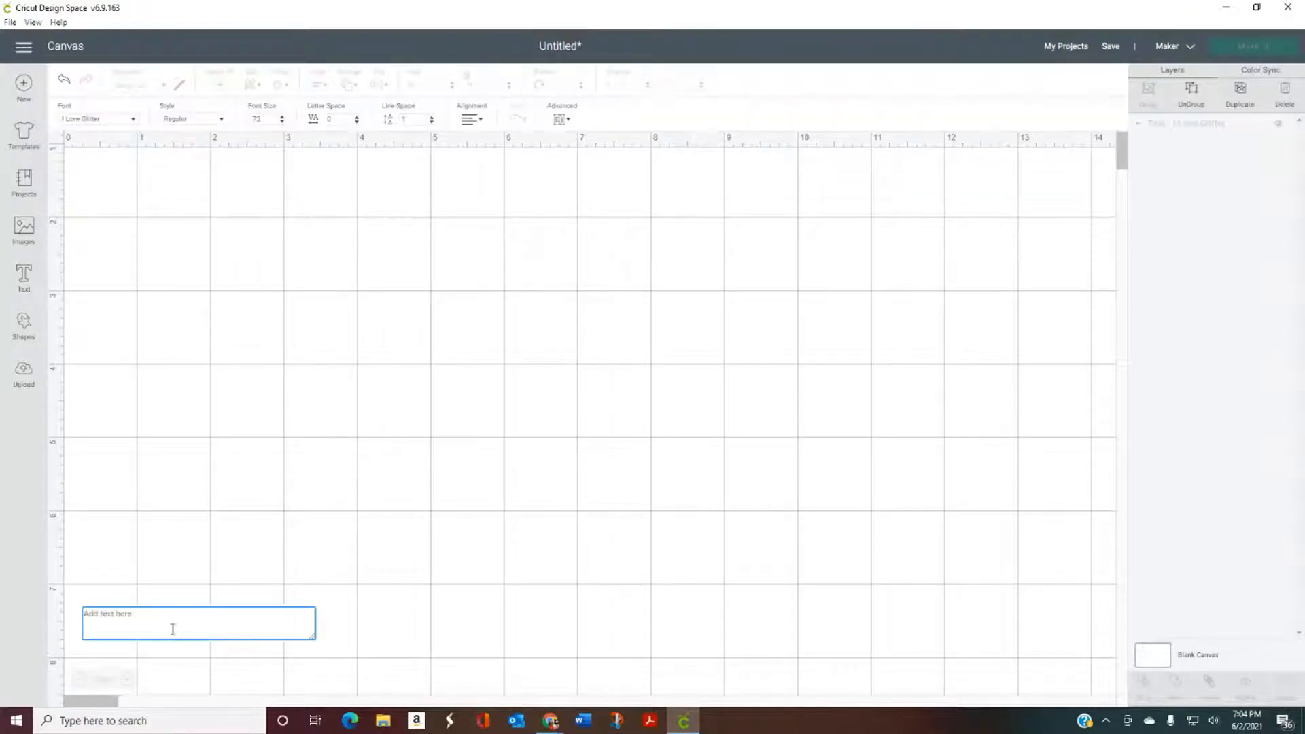
left_click(134, 121)
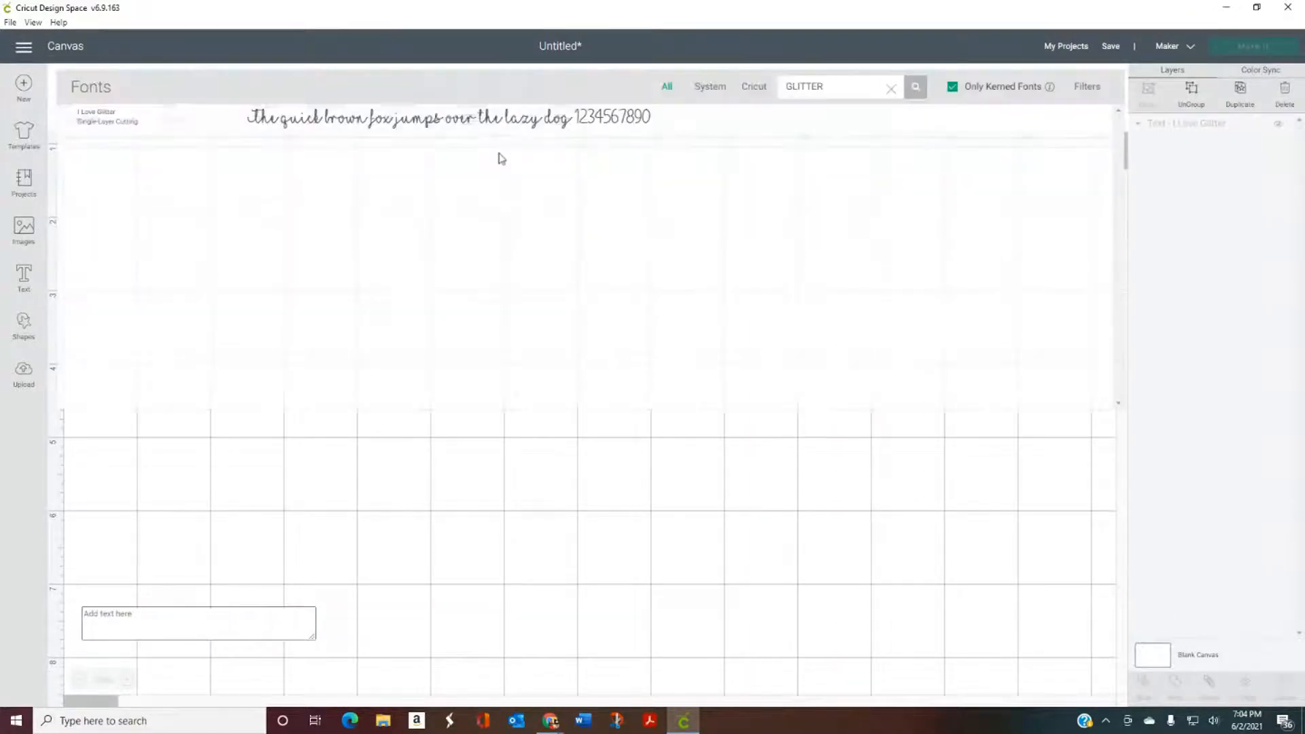
left_click_drag(838, 79, 706, 91)
type("w")
key("BackSpace")
key("BackSpace")
left_click(677, 530)
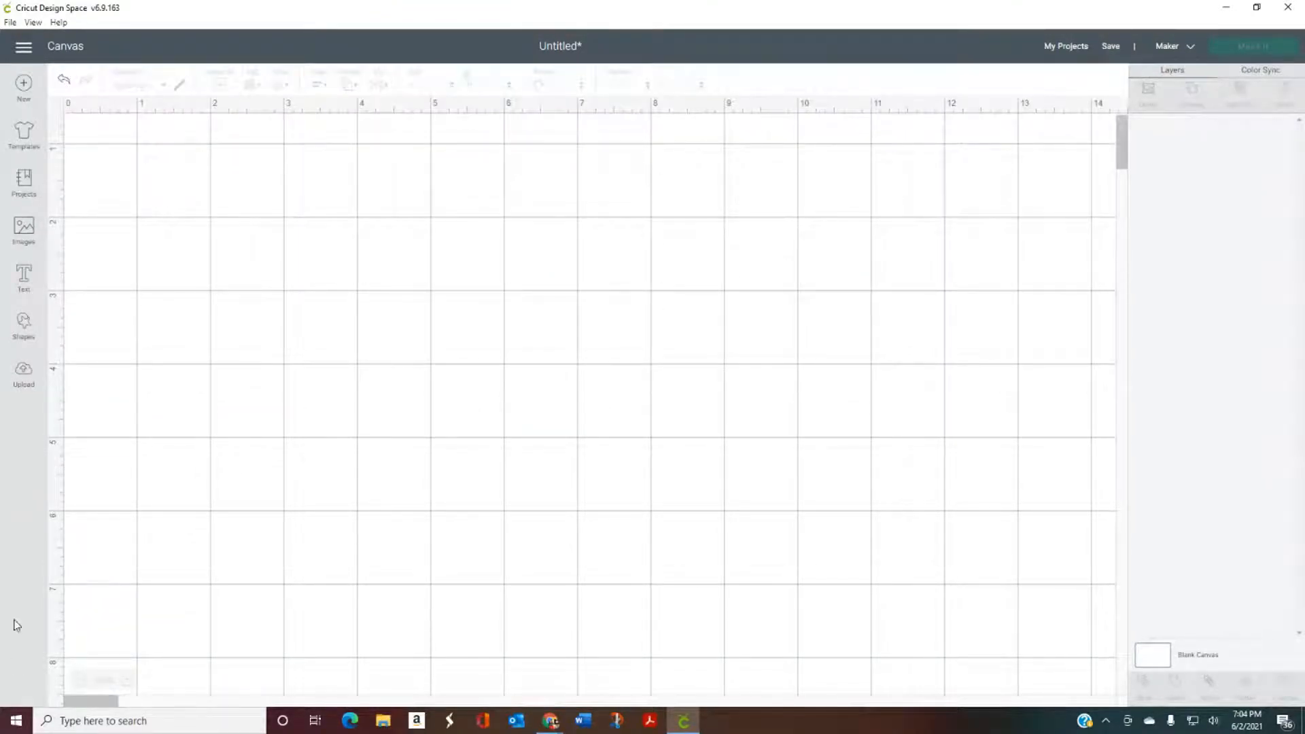
Add a new text in the I Love Glitter font with two first names joined by "&".
left_click(27, 277)
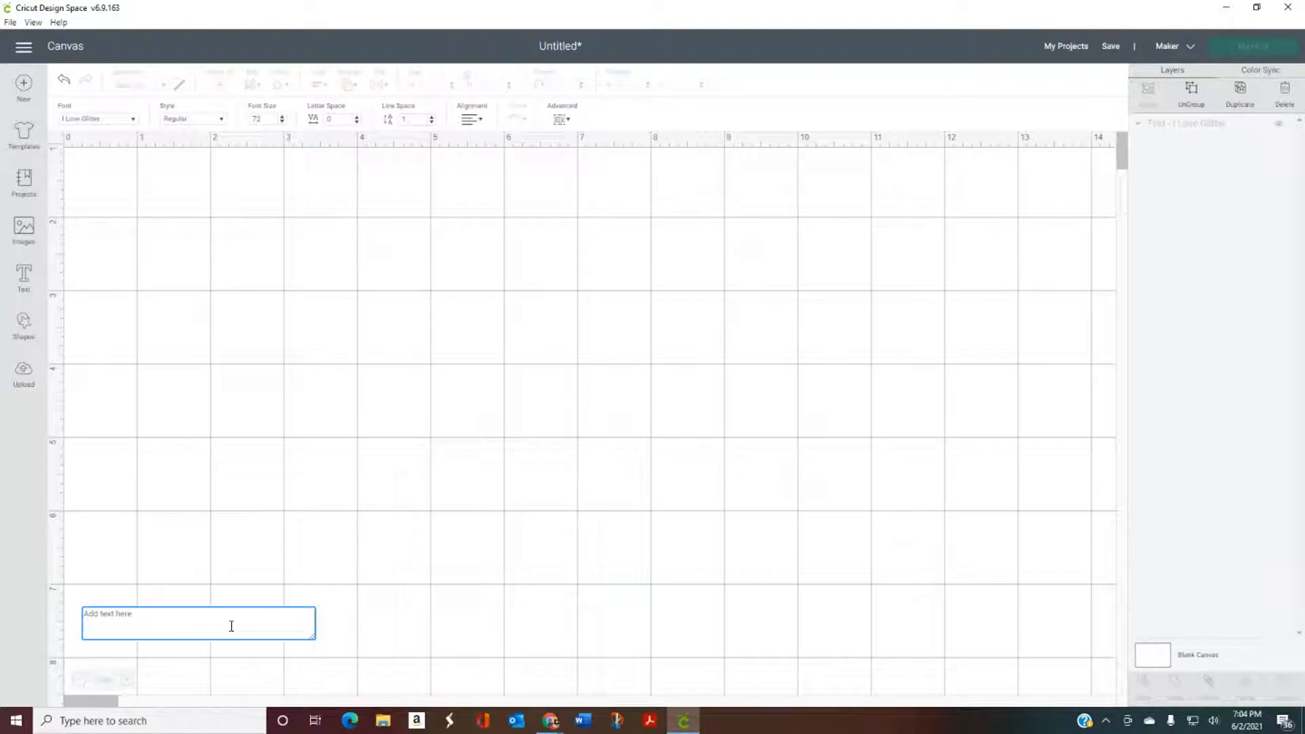
type("Sharan")
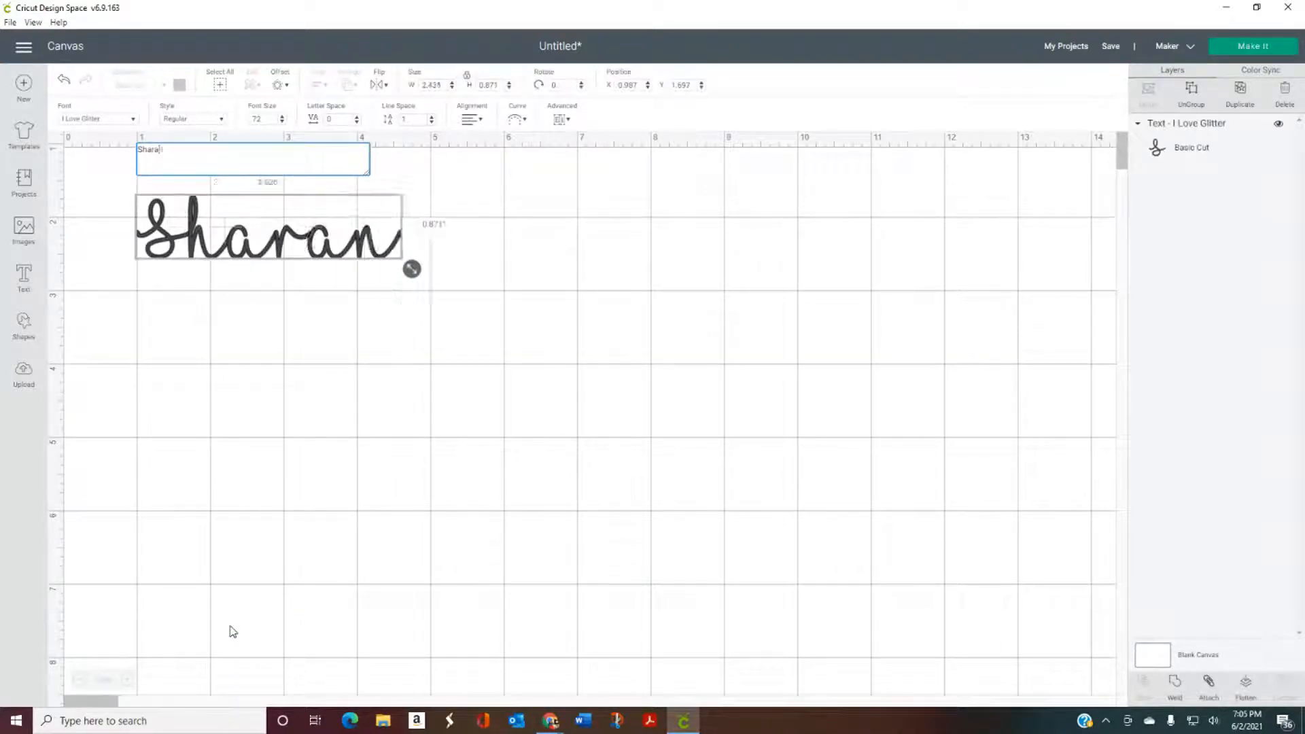
type(" &")
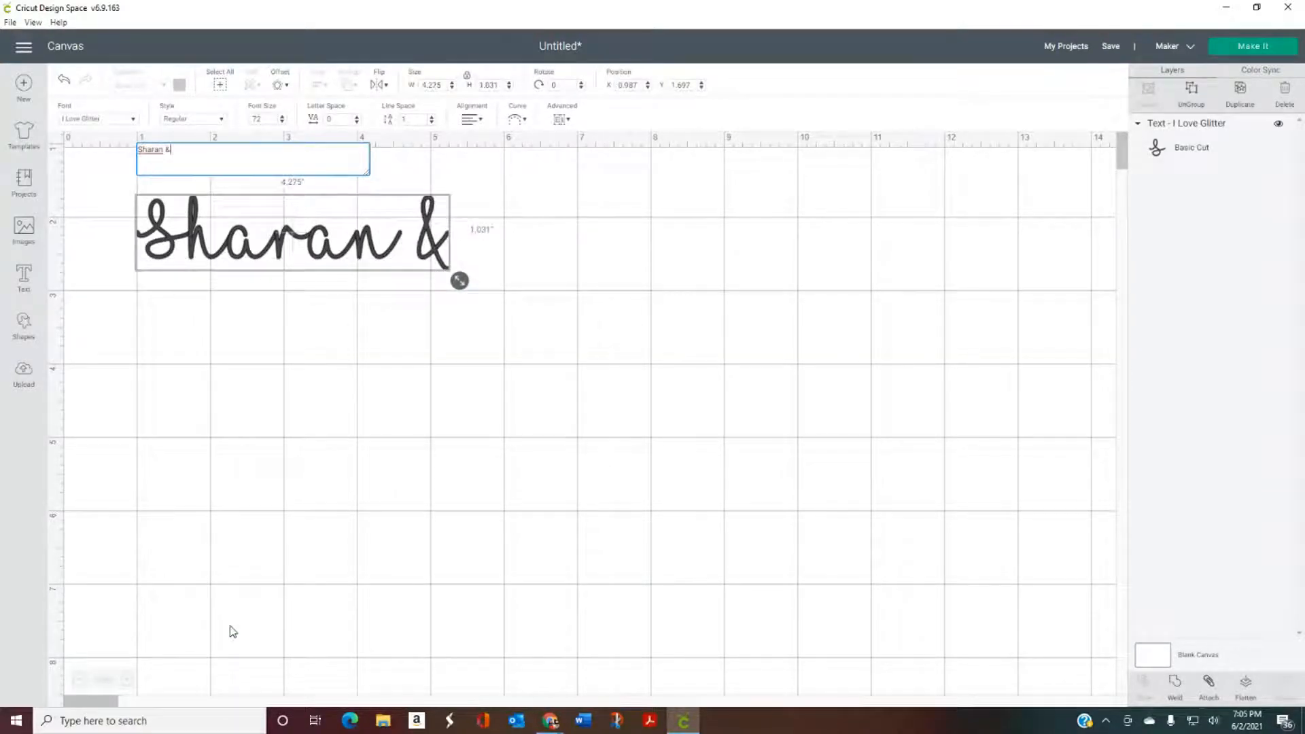
type(" K")
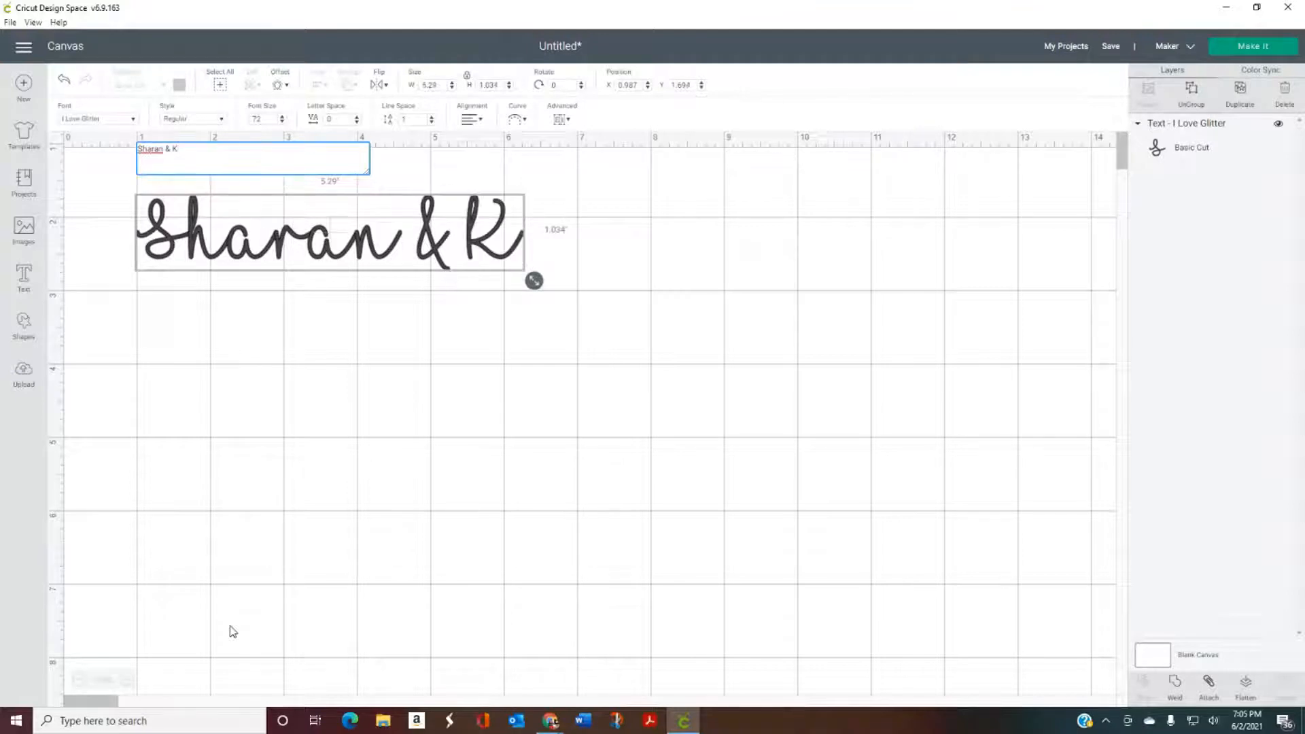
type("arter")
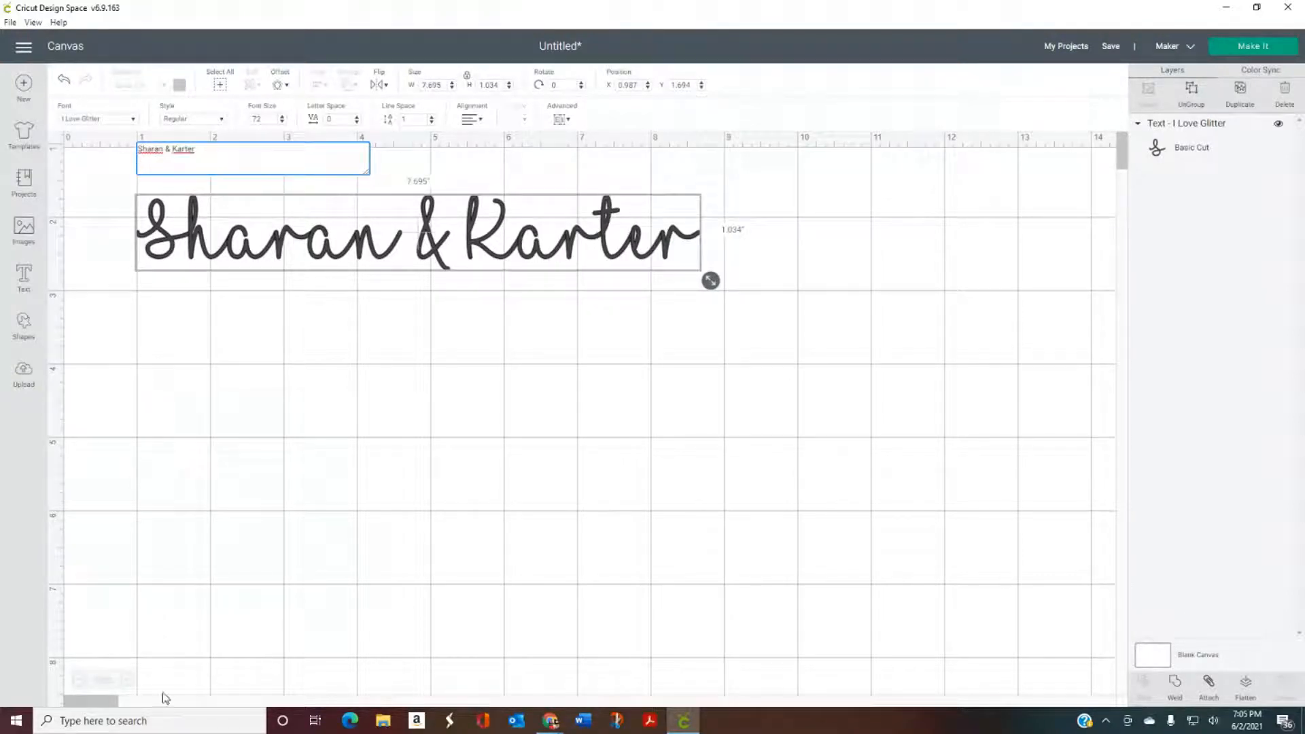
Move the two-name text to about X 2.61, Y 3.07 on the canvas.
left_click(271, 406)
left_click_drag(440, 244, 556, 343)
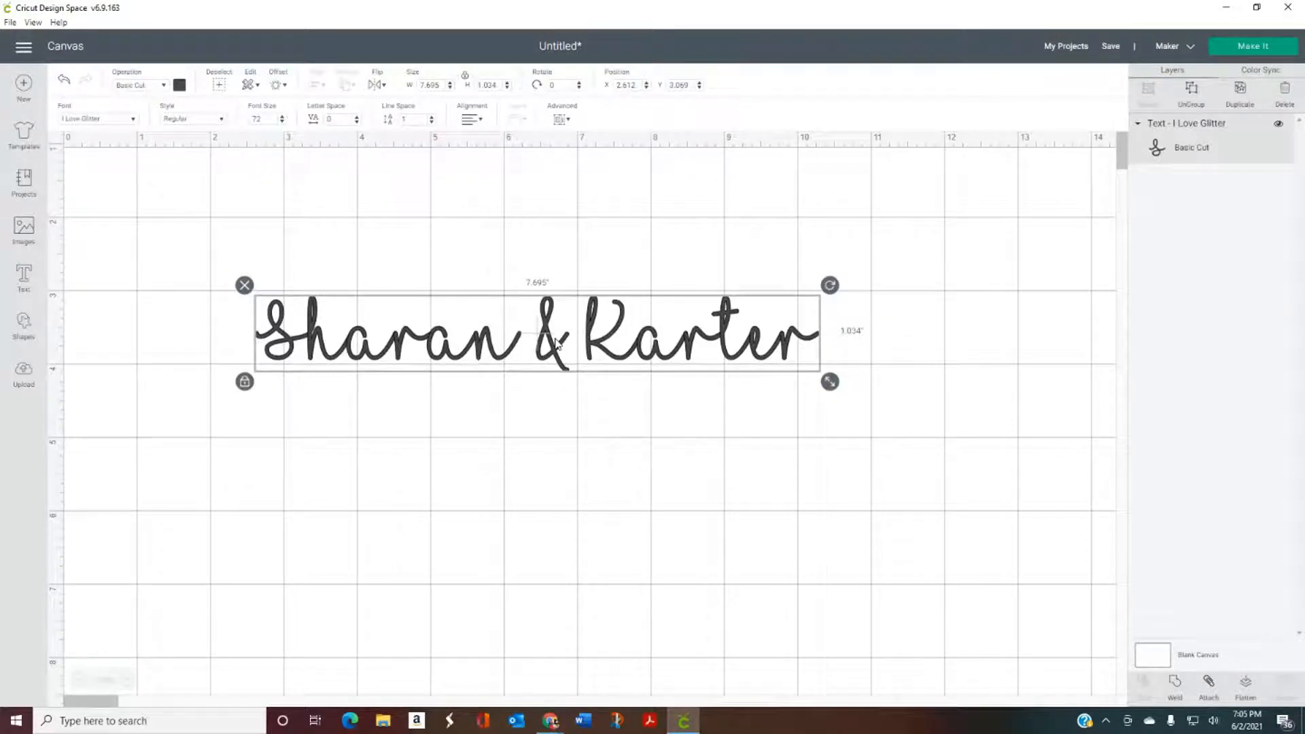
left_click(787, 449)
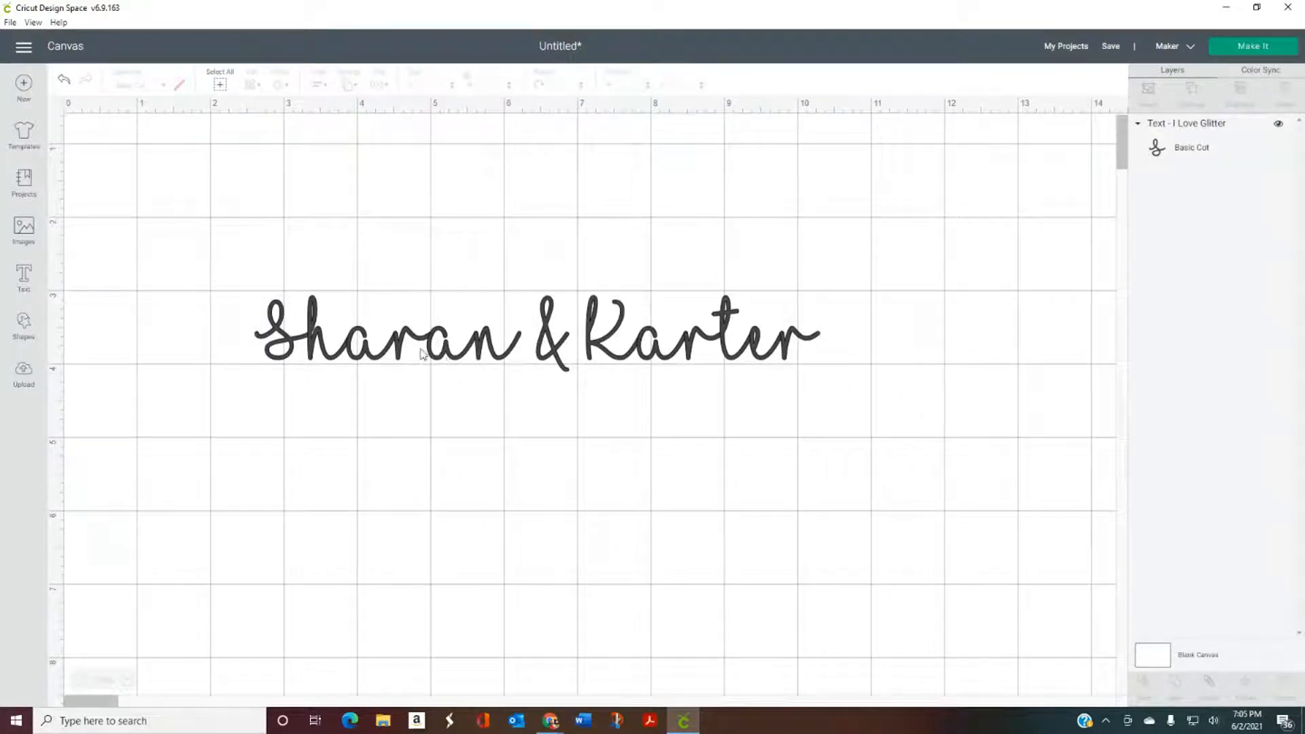
left_click(373, 345)
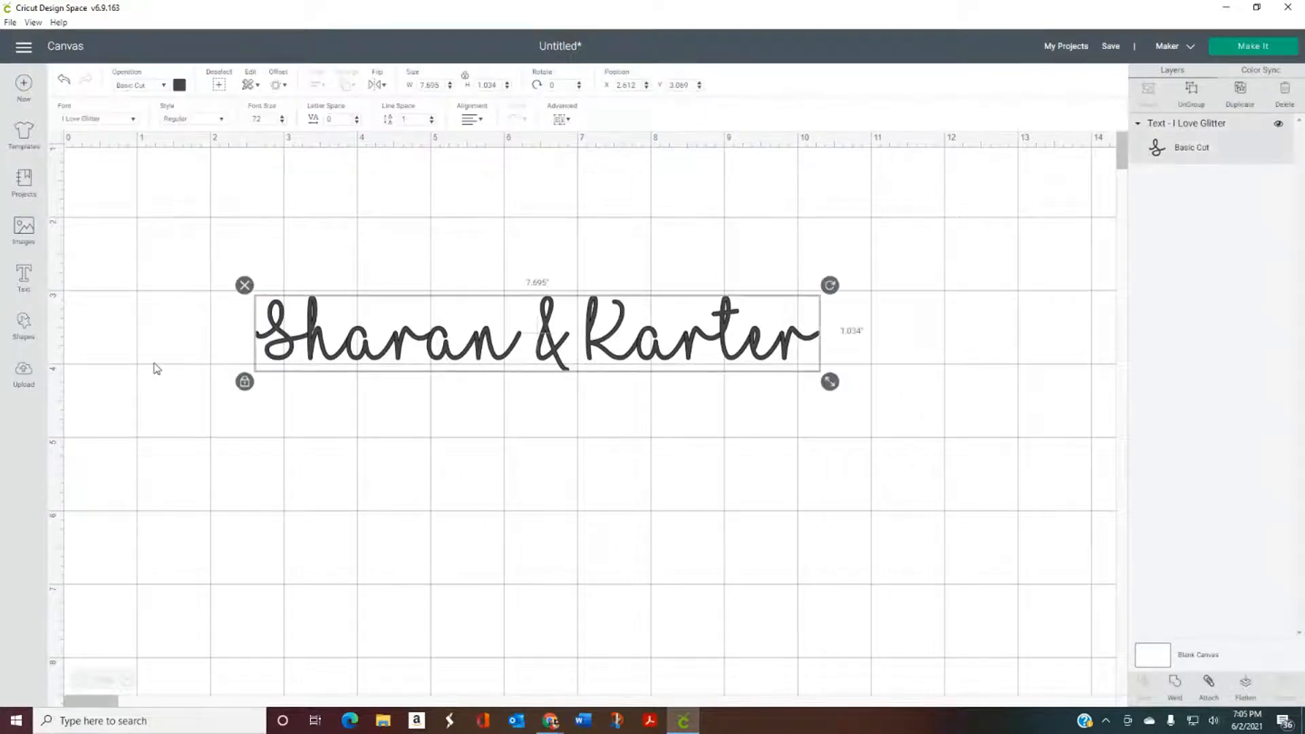
Paste the heart swash glyph as a new text and join it to the end of the second name at about X 10.28, Y 3.48.
left_click(24, 278)
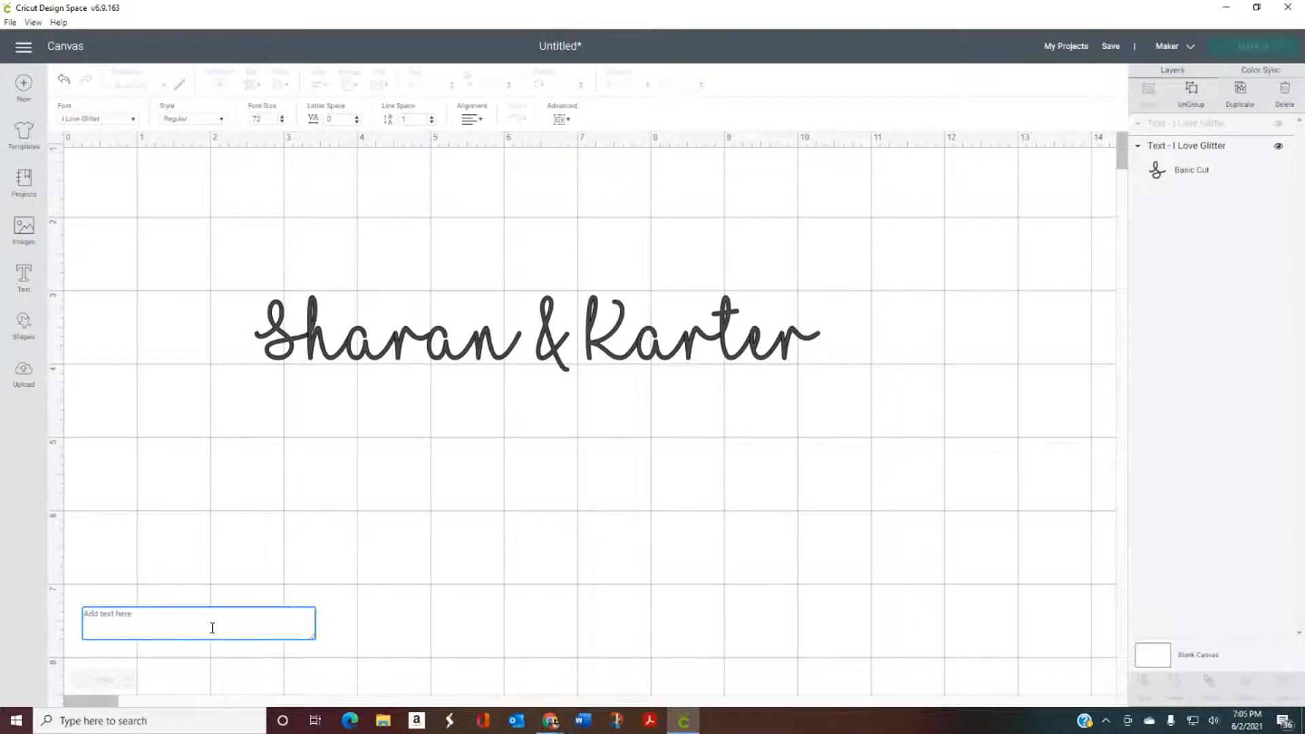
key("ctrl+v")
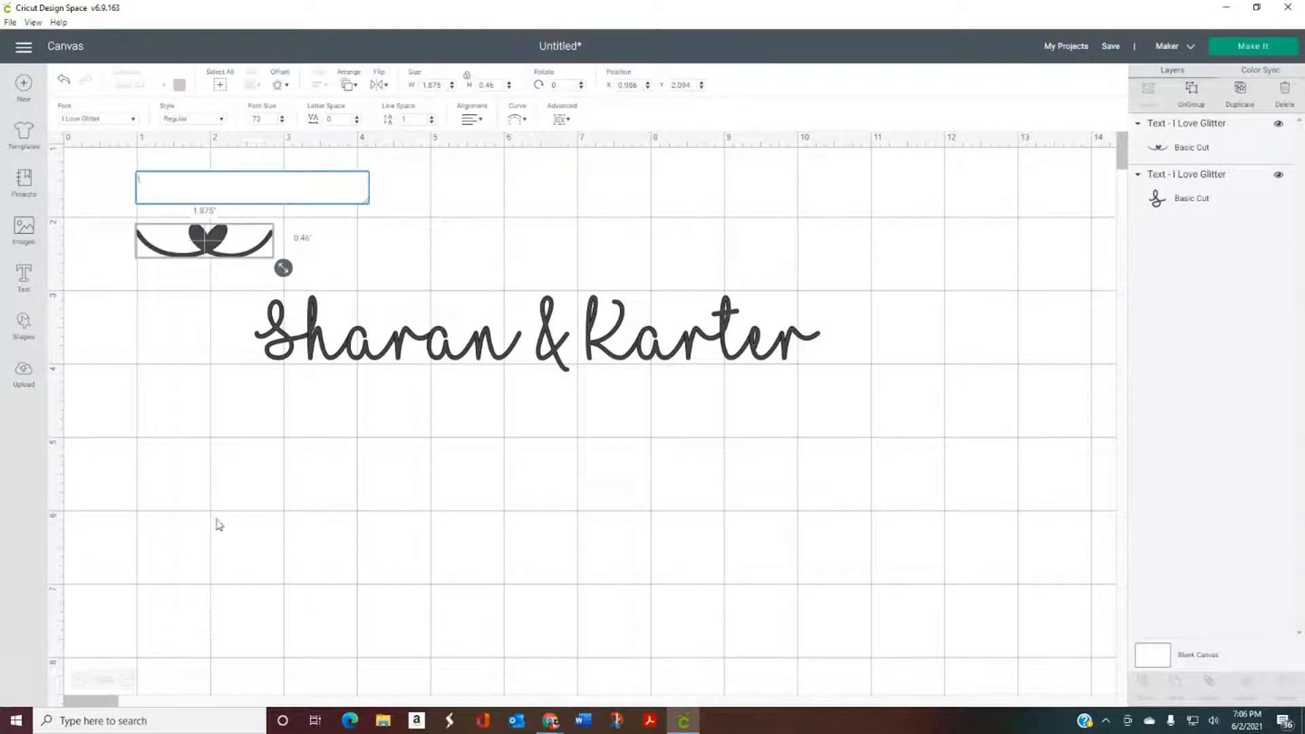
left_click(329, 261)
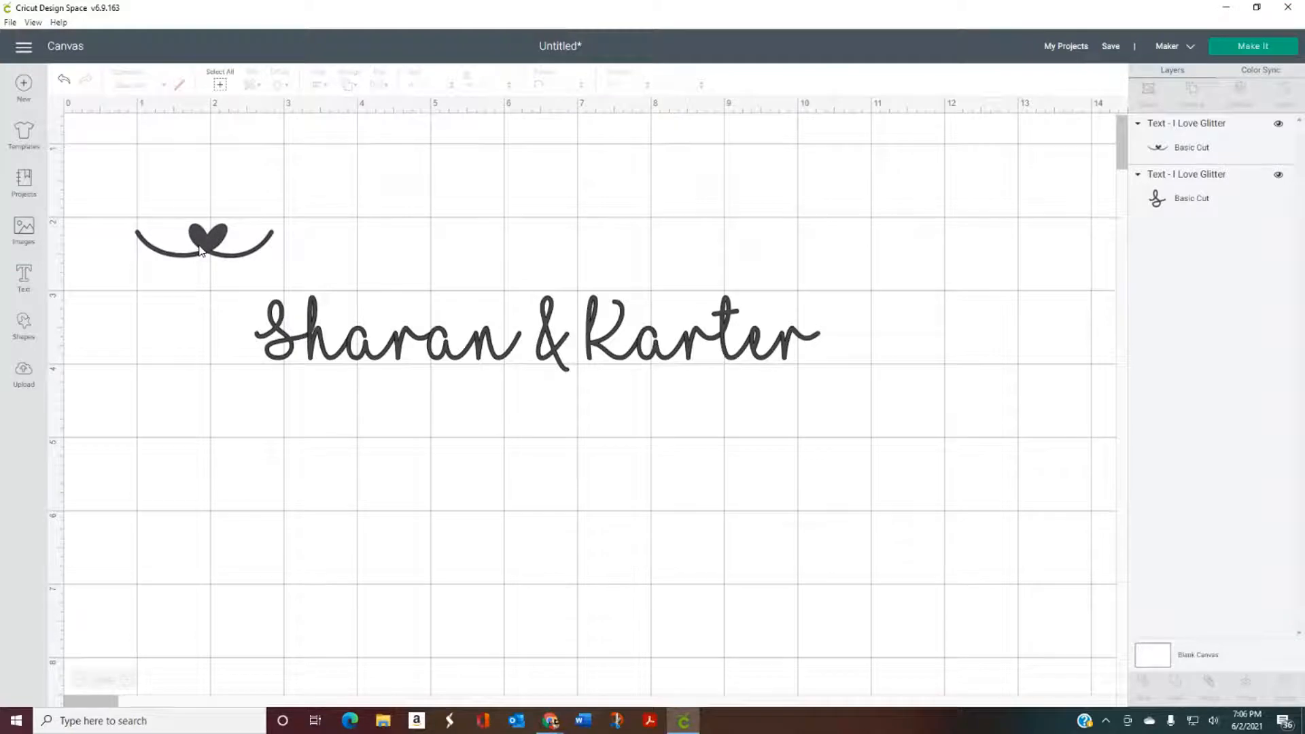
left_click_drag(201, 251, 883, 352)
left_click(890, 410)
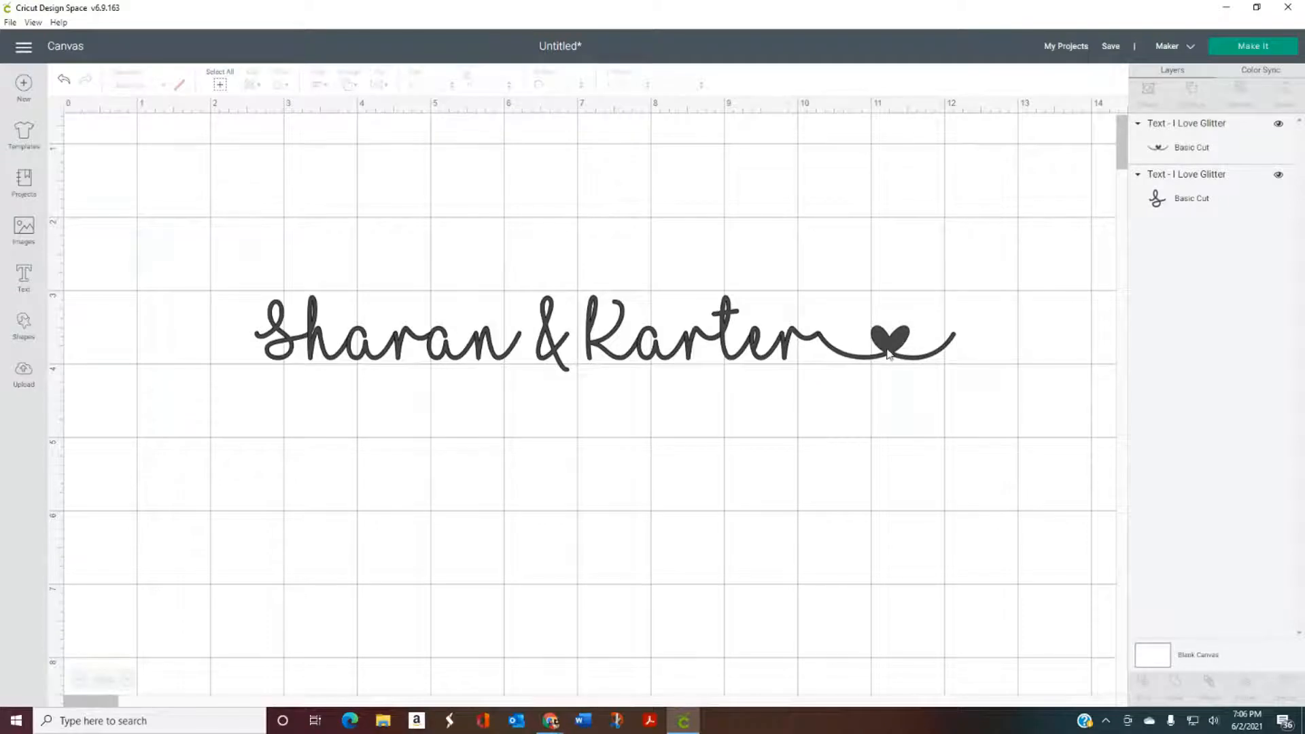
Copy the heart swash and join the copy to the start of the first name at about X 0.76, Y 3.48.
right_click(889, 356)
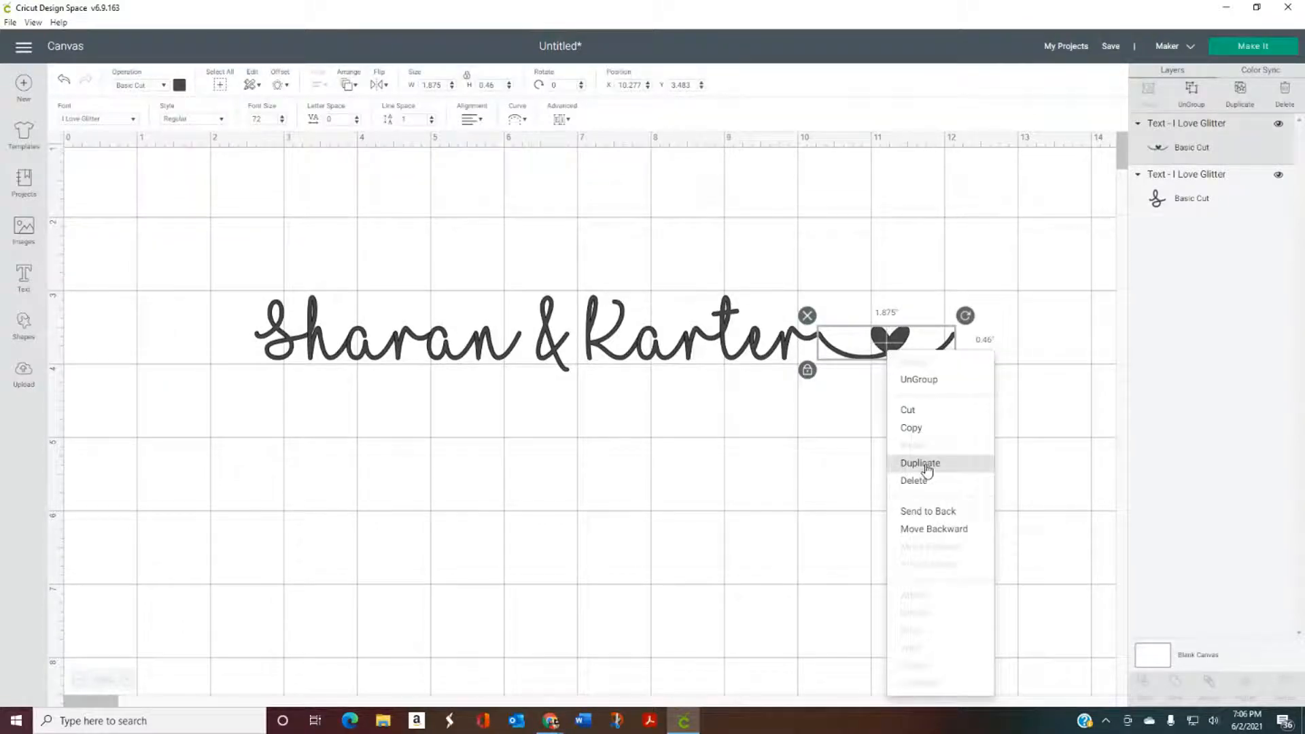
left_click(702, 486)
key("ctrl+v")
left_click_drag(914, 364, 189, 343)
left_click_drag(190, 343, 189, 341)
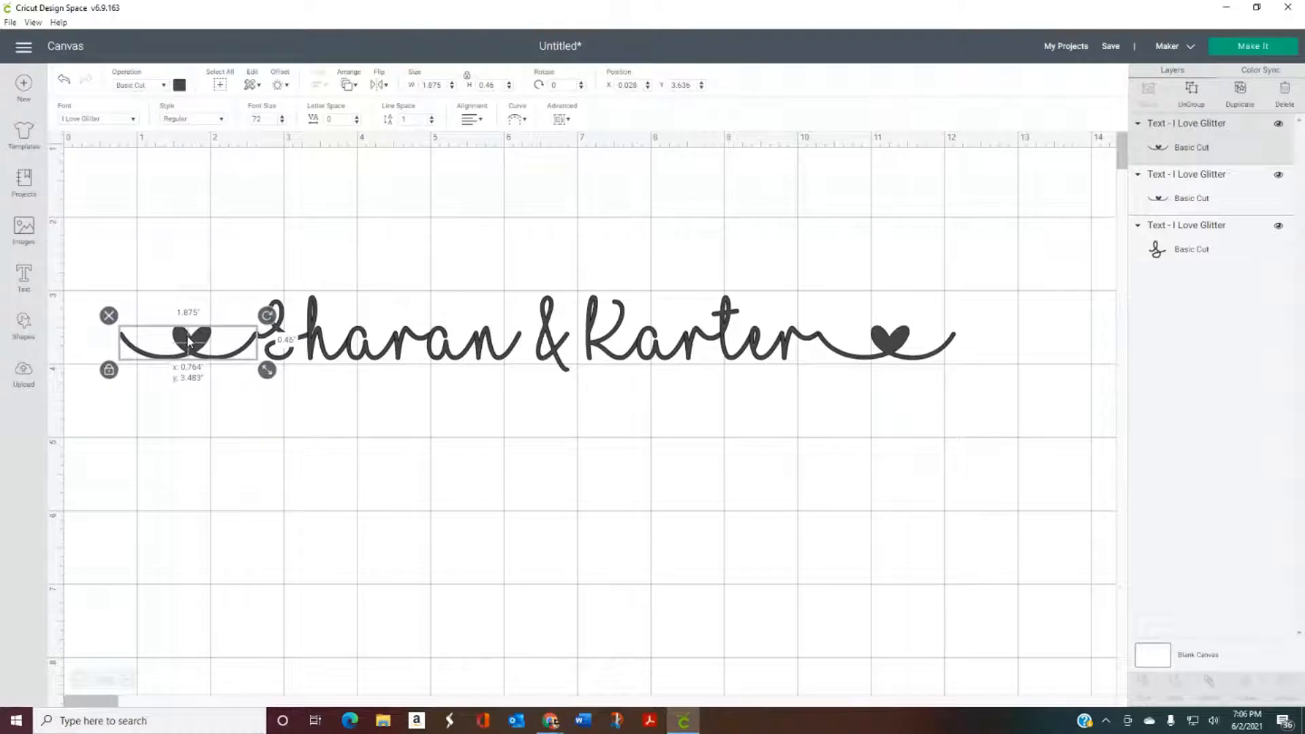
left_click(329, 418)
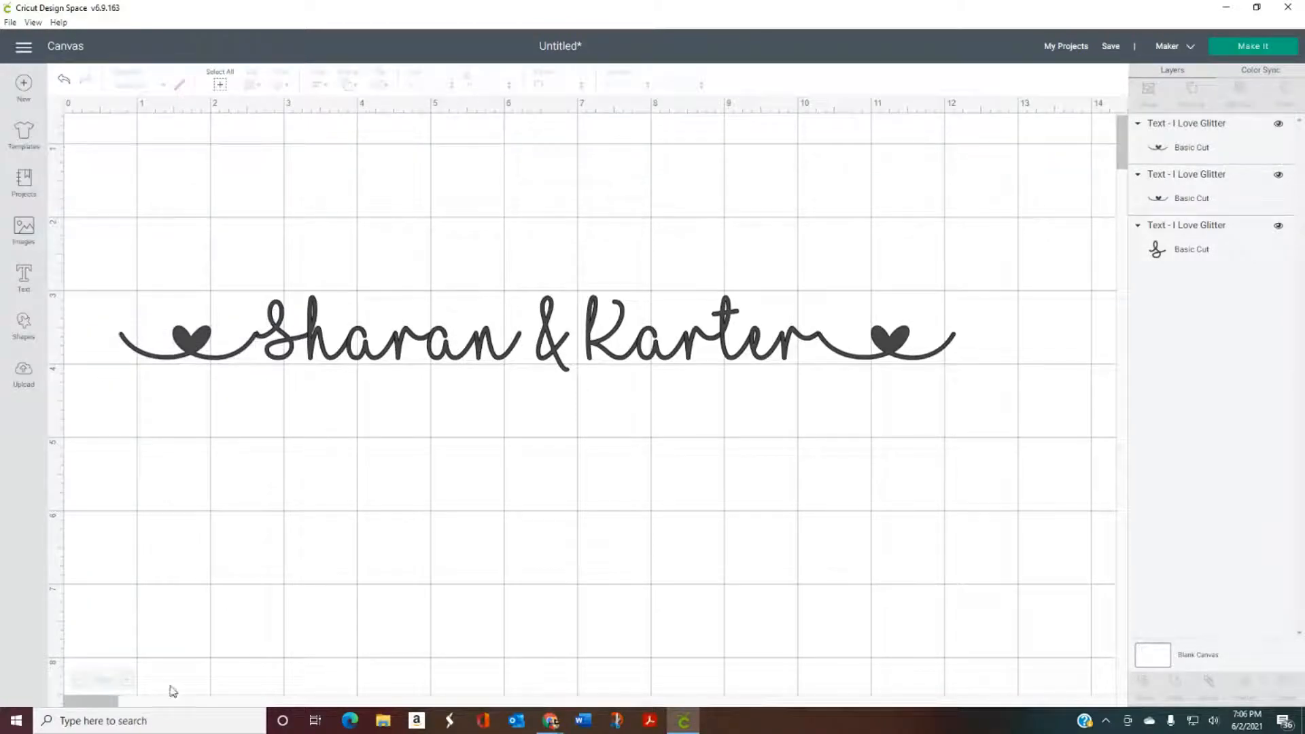
Recolour the heart swash at the end of the second name light yellow.
left_click(128, 681)
left_click(127, 681)
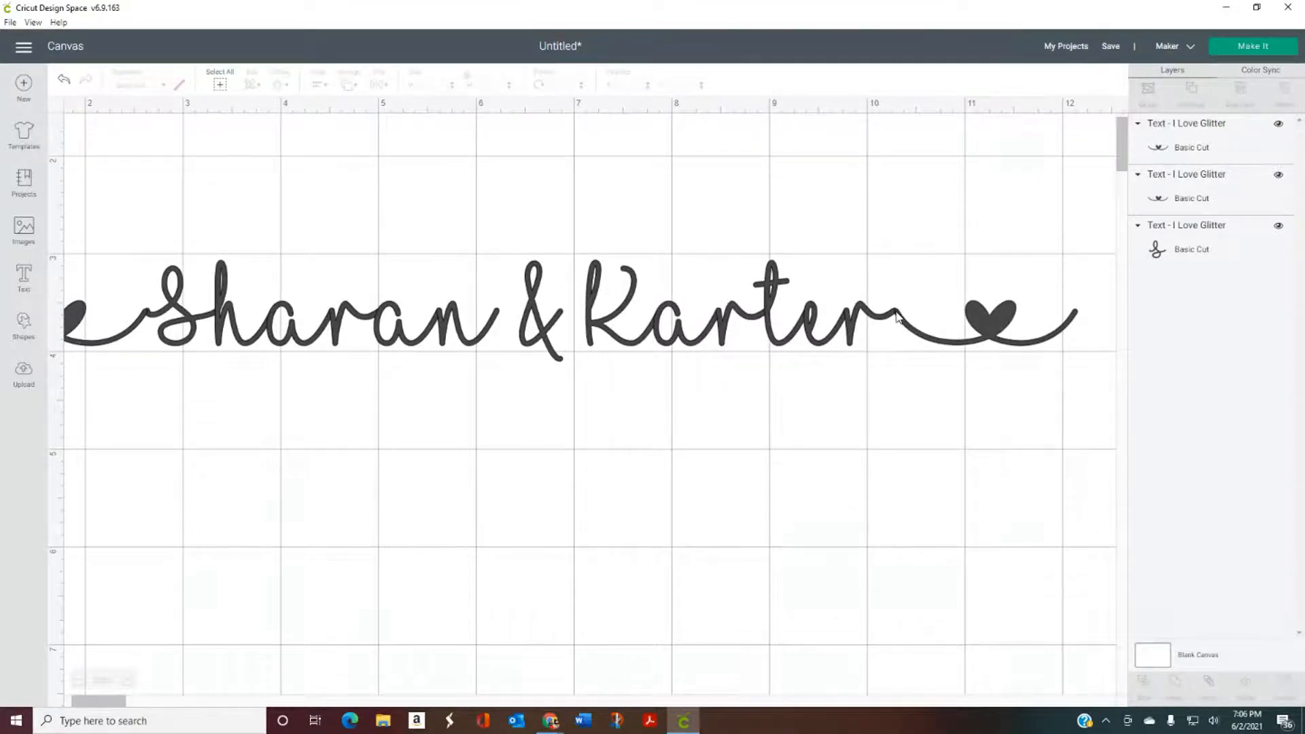
left_click(915, 327)
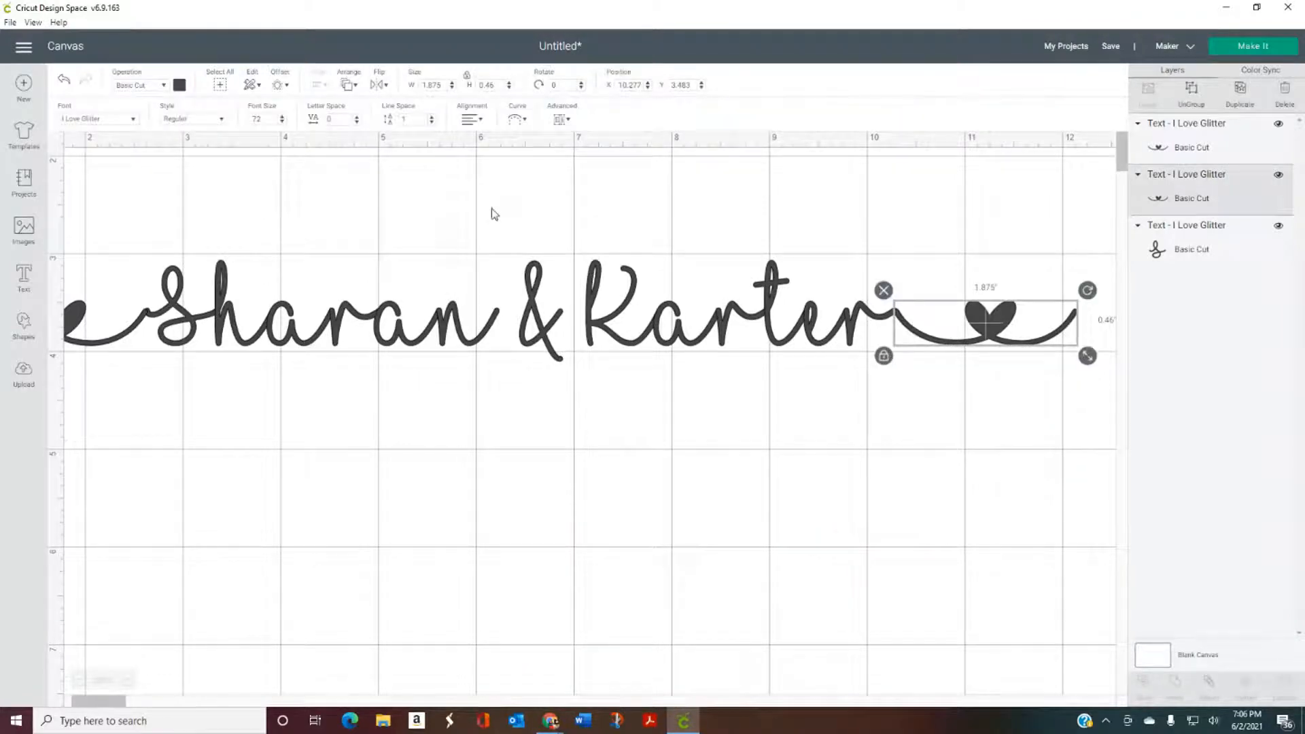
left_click(179, 85)
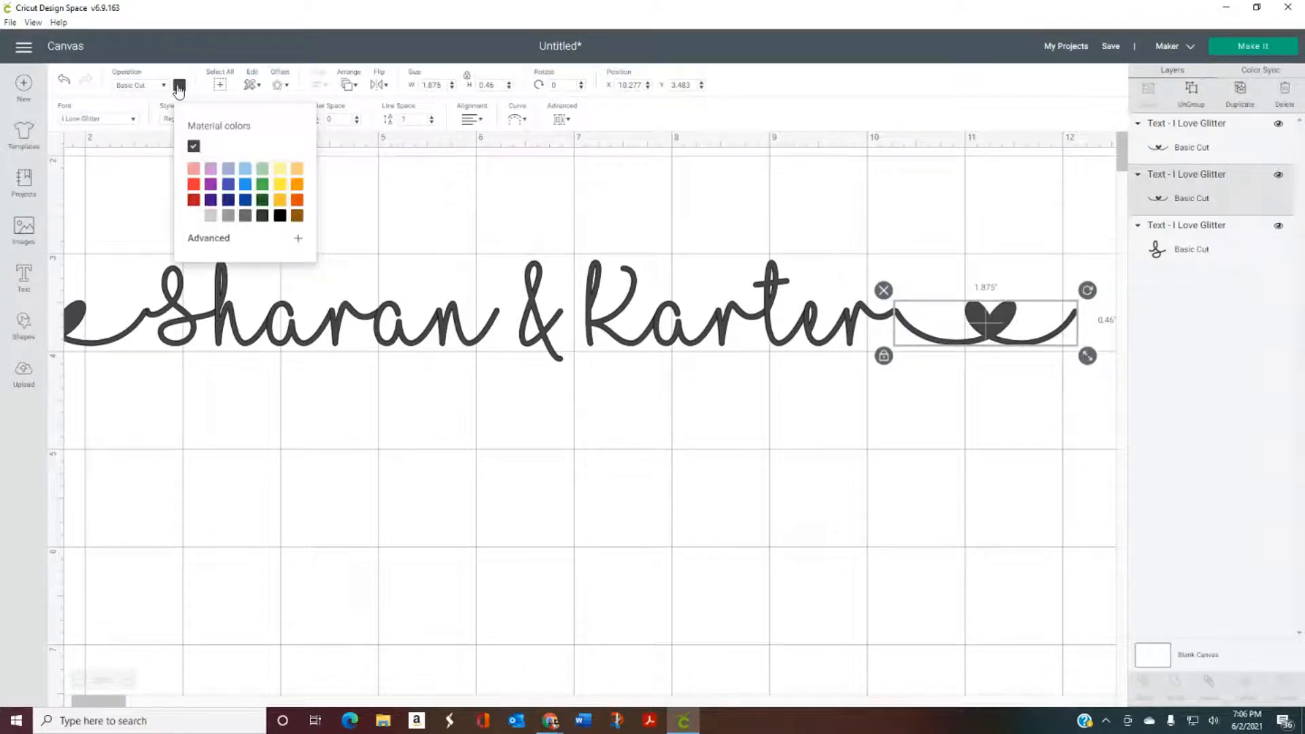
left_click(279, 171)
left_click(351, 449)
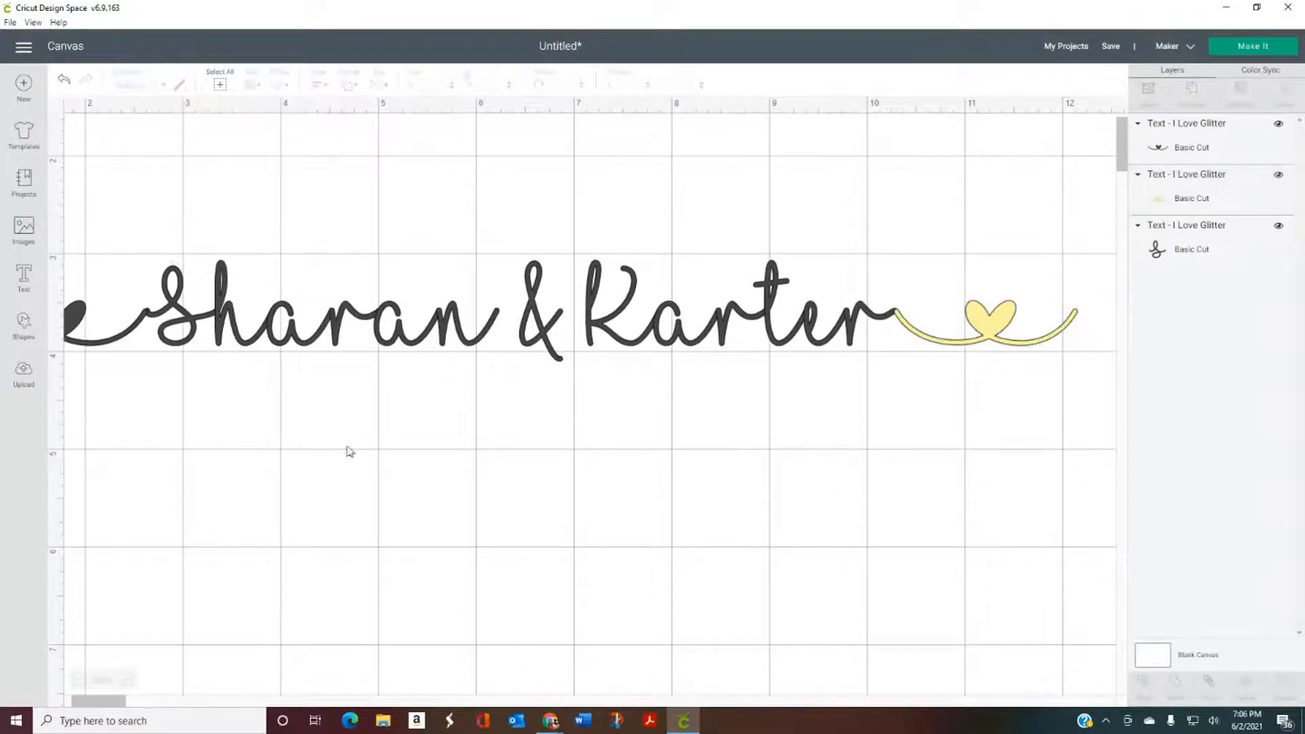
Recolour the heart swash before the first name with the same light yellow.
left_click(104, 343)
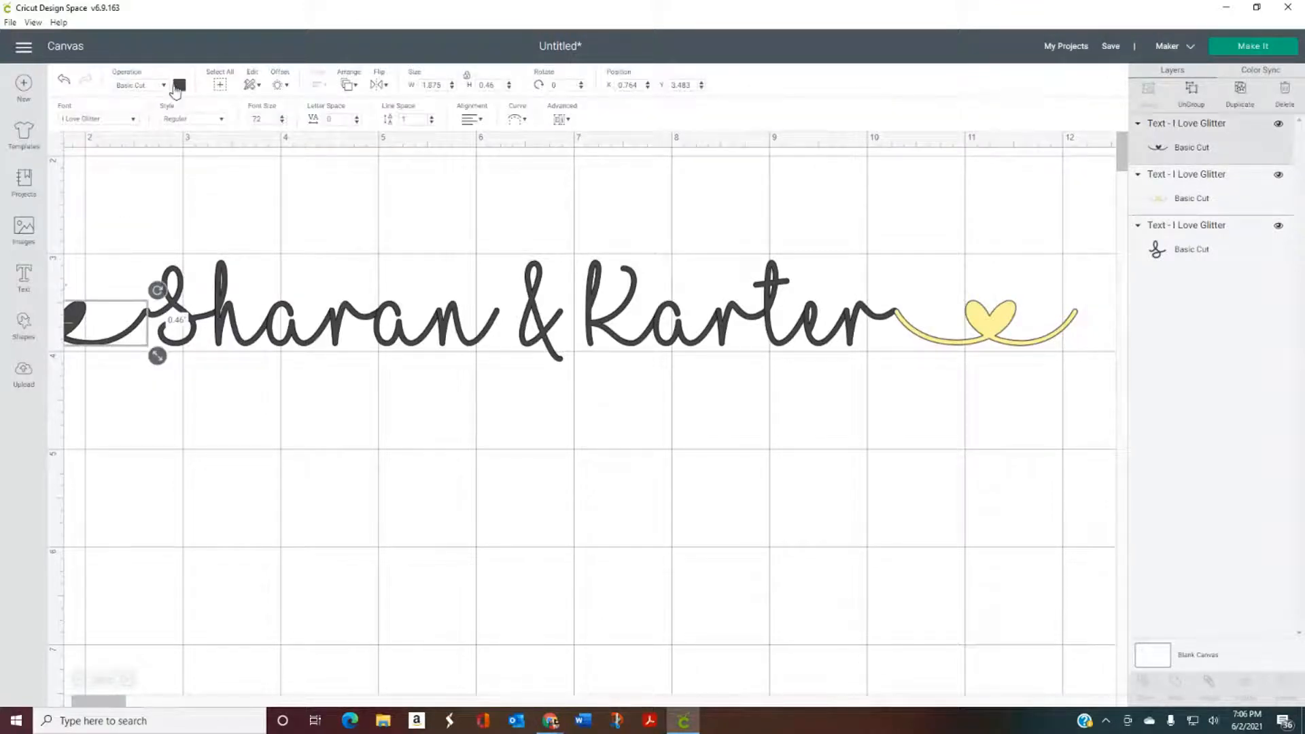
left_click(178, 86)
left_click(210, 146)
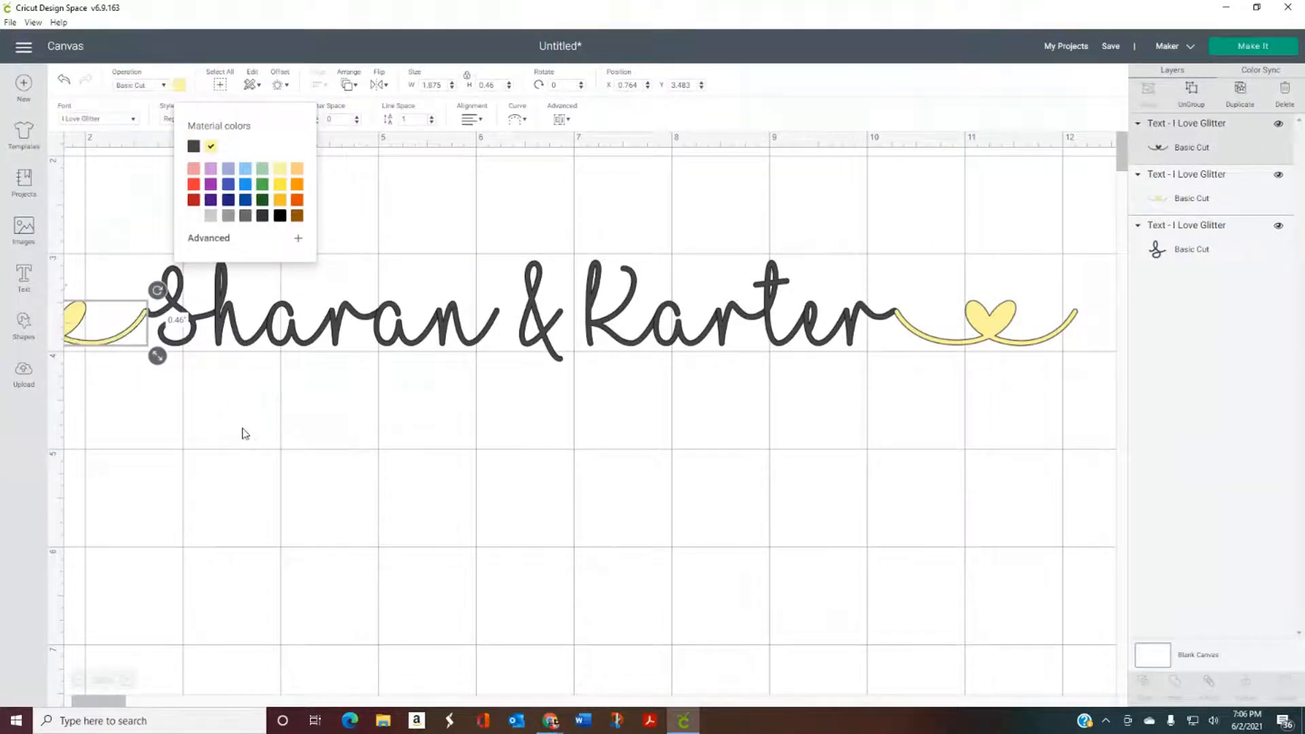
left_click(245, 434)
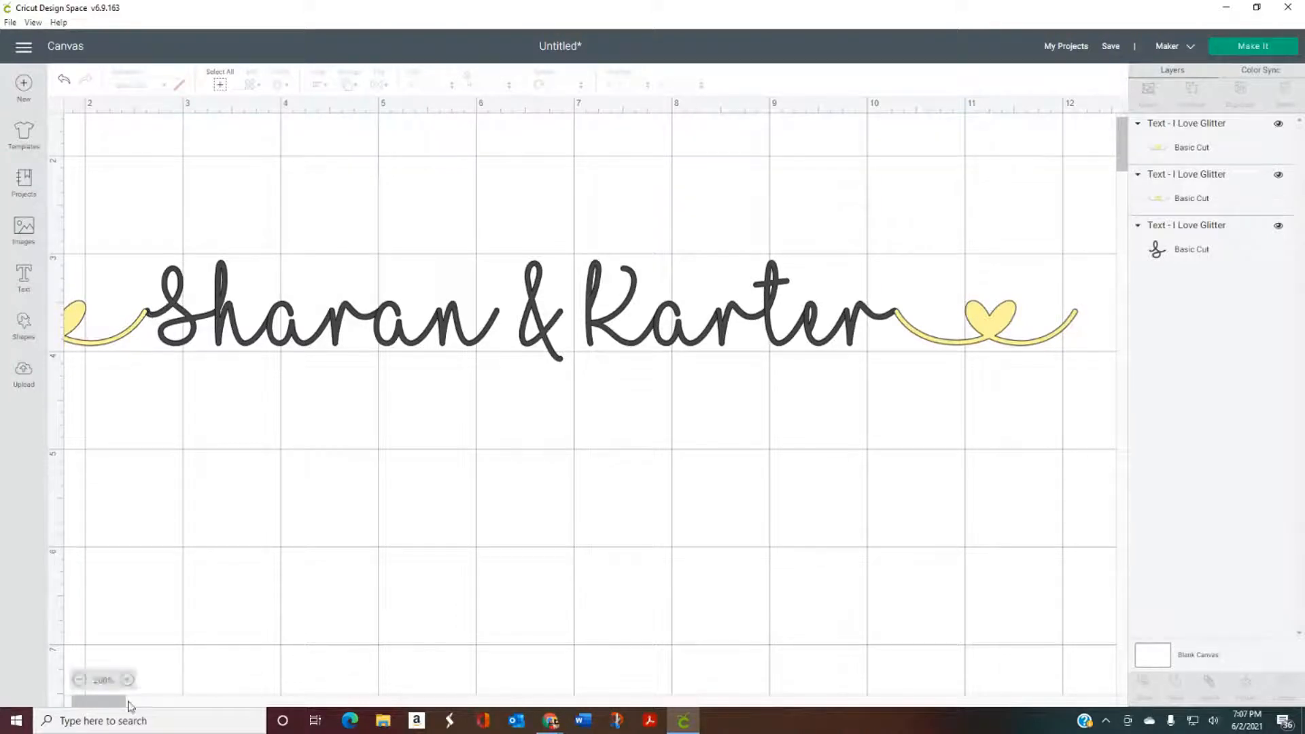
Select the two-name text together with both heart swashes and group them.
left_click_drag(103, 703, 68, 701)
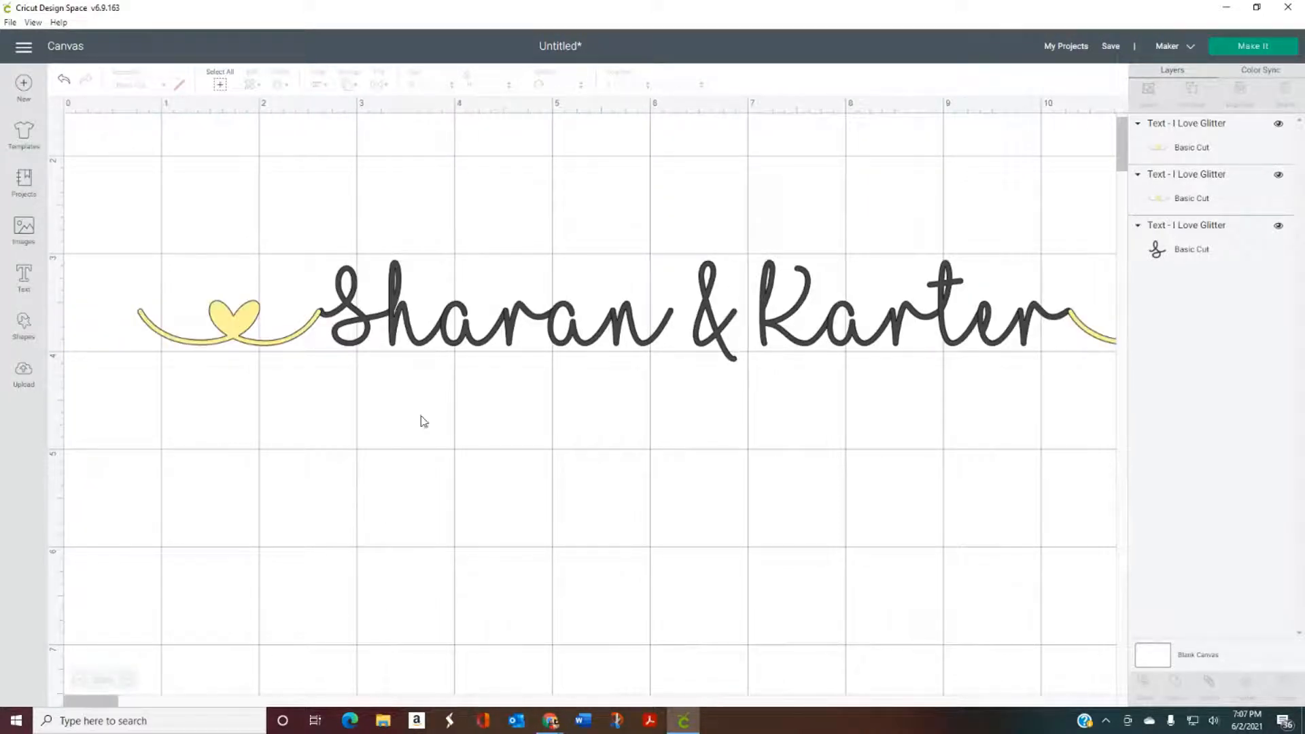
left_click_drag(248, 184, 1139, 379)
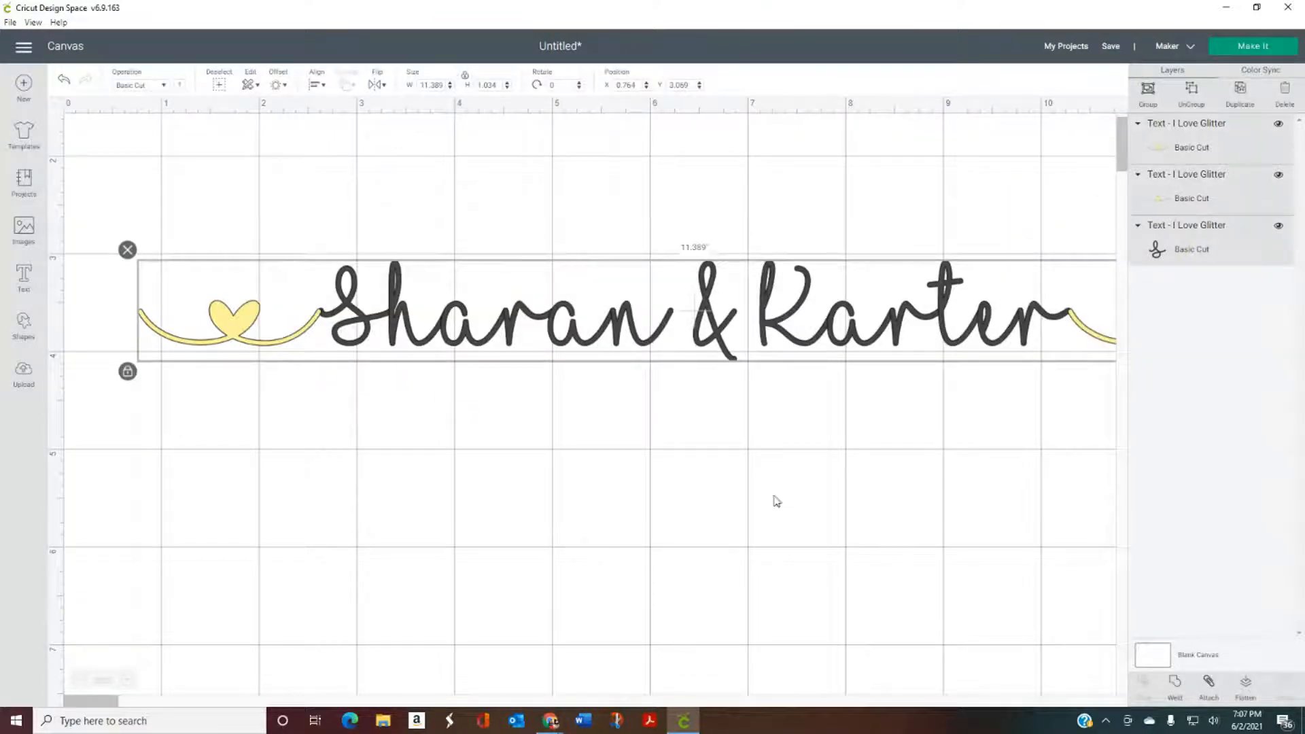
left_click(78, 680)
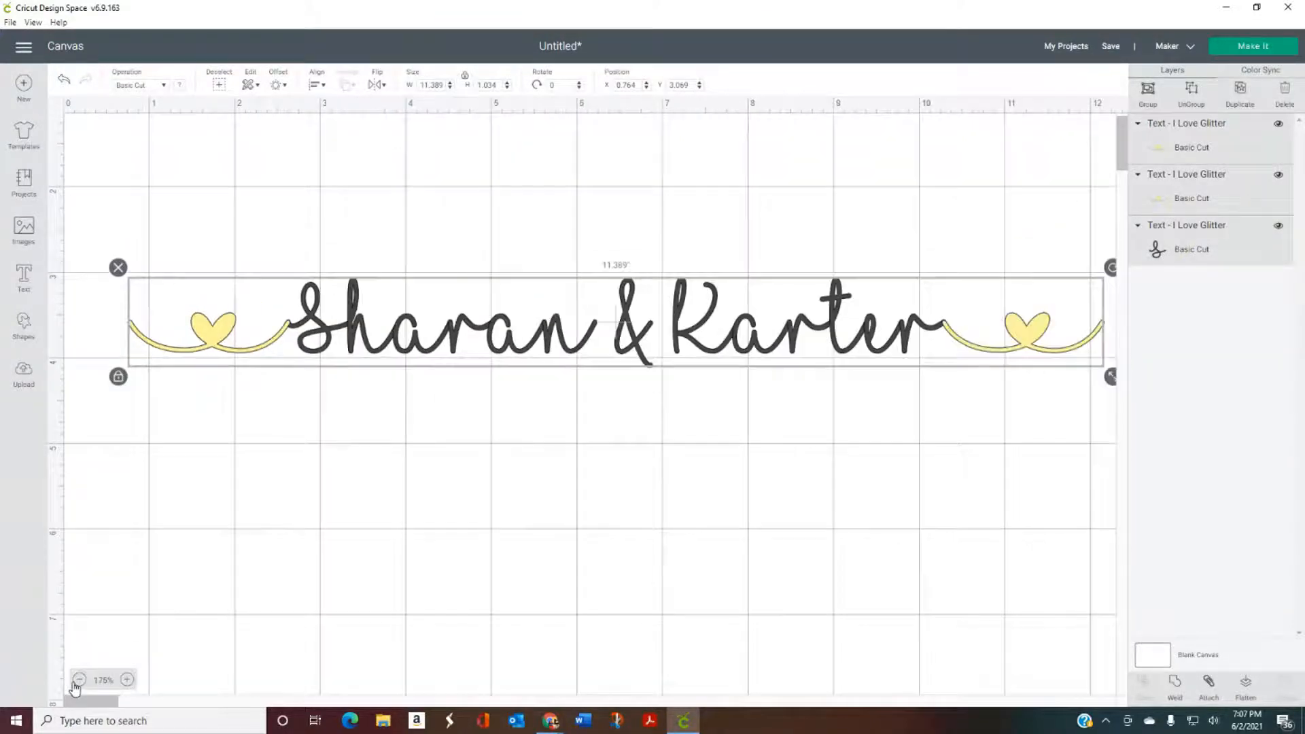
left_click(79, 681)
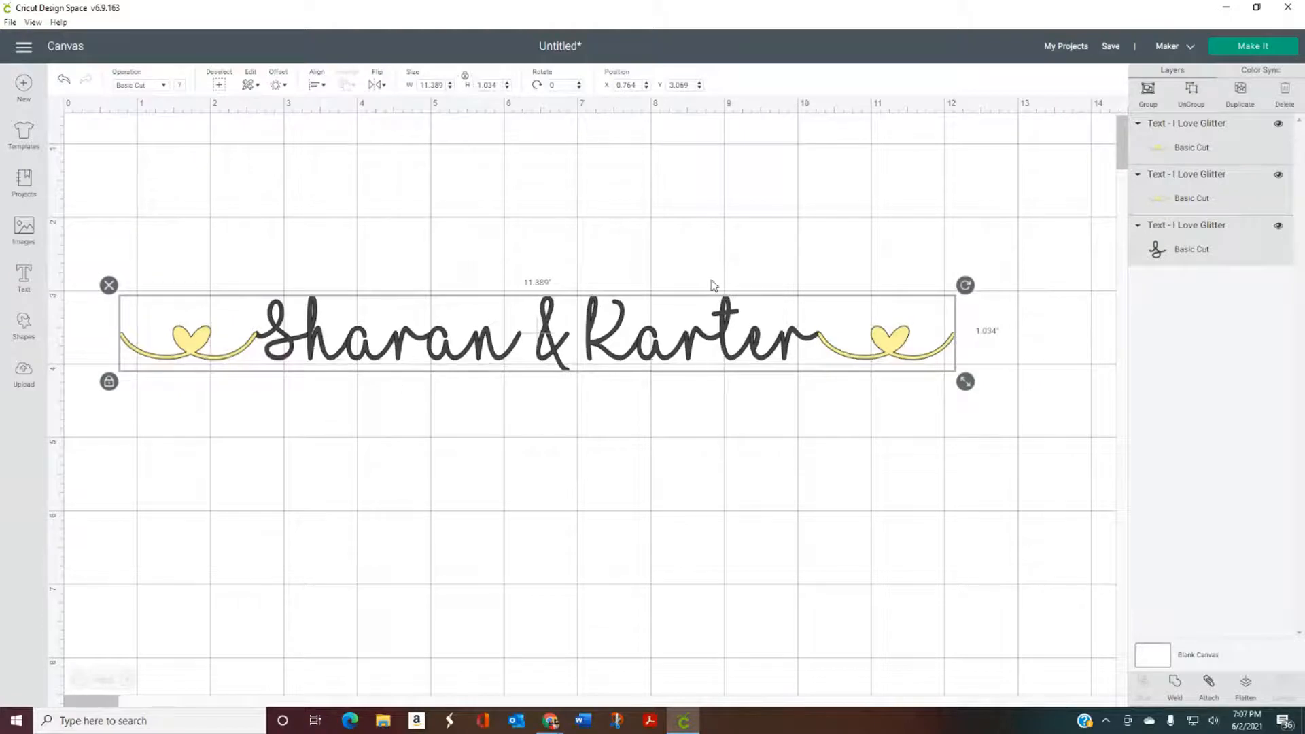
left_click(1148, 92)
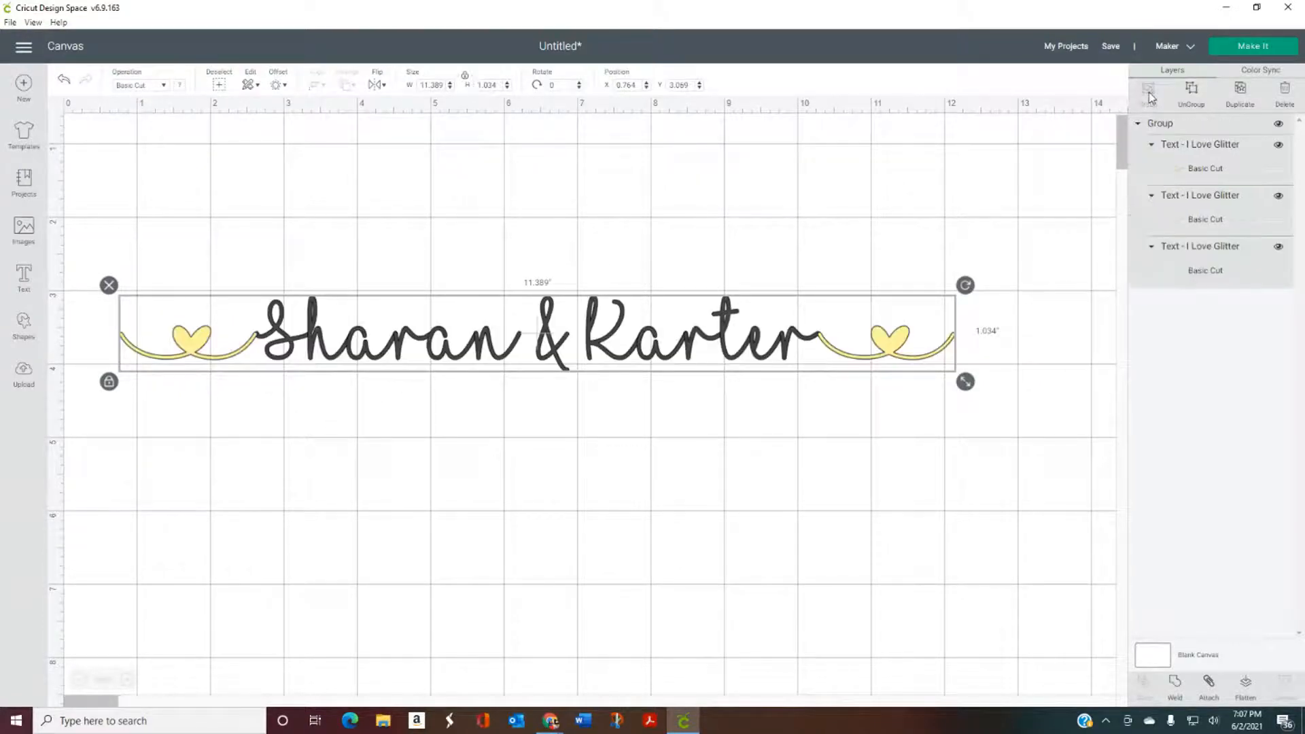
Duplicate the grouped design and place the copy below the original at about X 0.86, Y 6.40.
right_click(733, 348)
left_click(773, 461)
left_click_drag(750, 370, 738, 592)
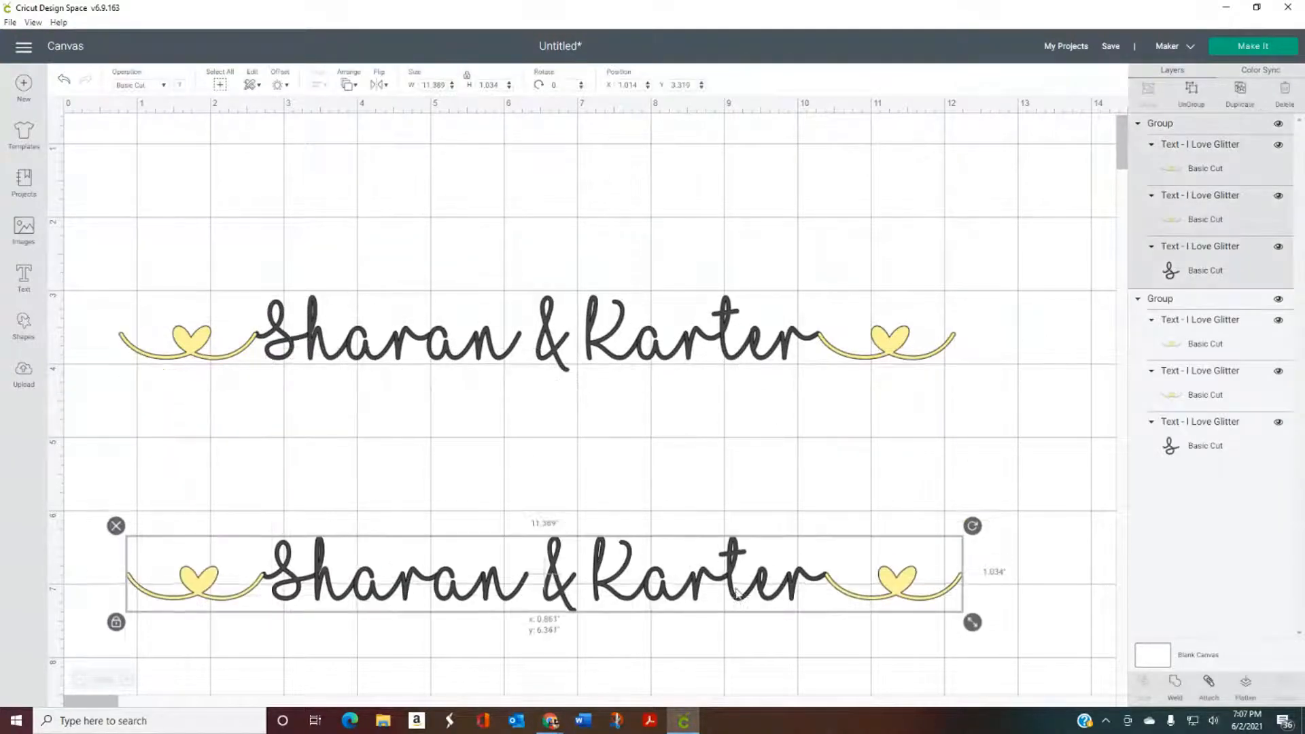
left_click(781, 454)
Weld the upper grouped design and move it up to about X 0.76, Y 1.65.
left_click(750, 309)
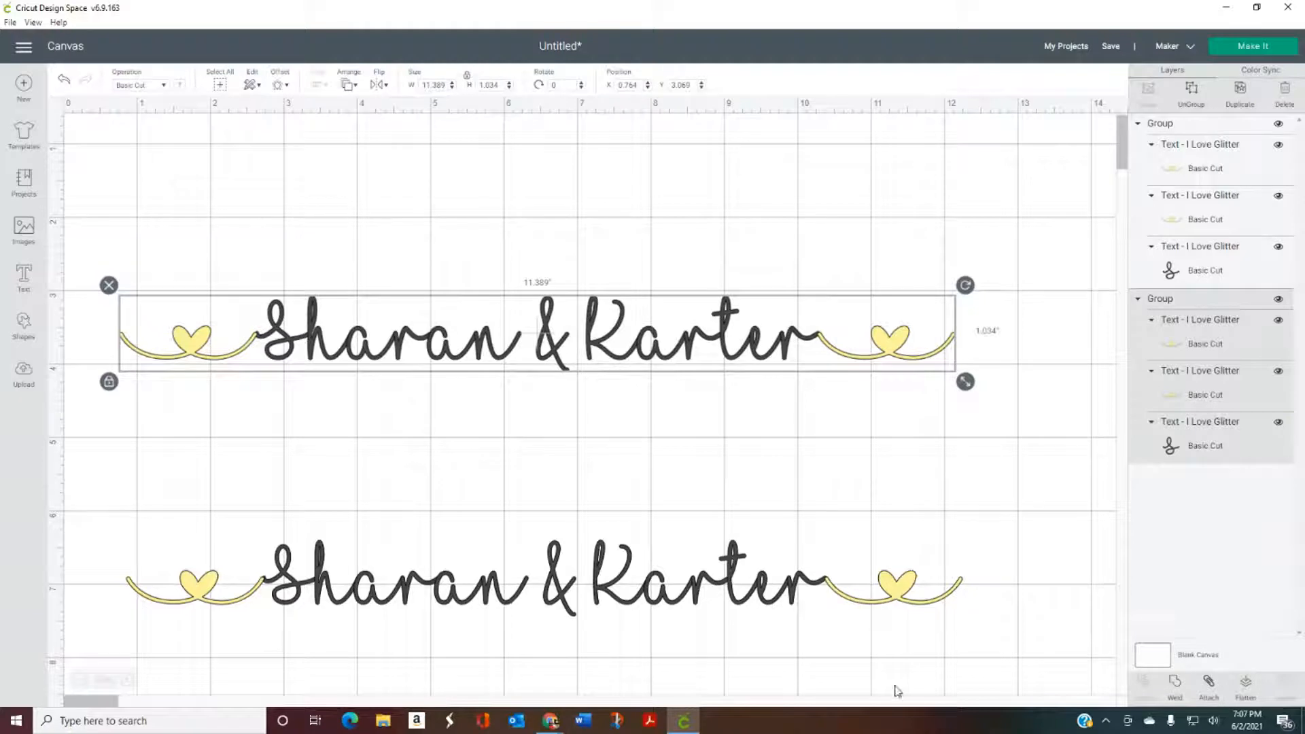
left_click(1174, 682)
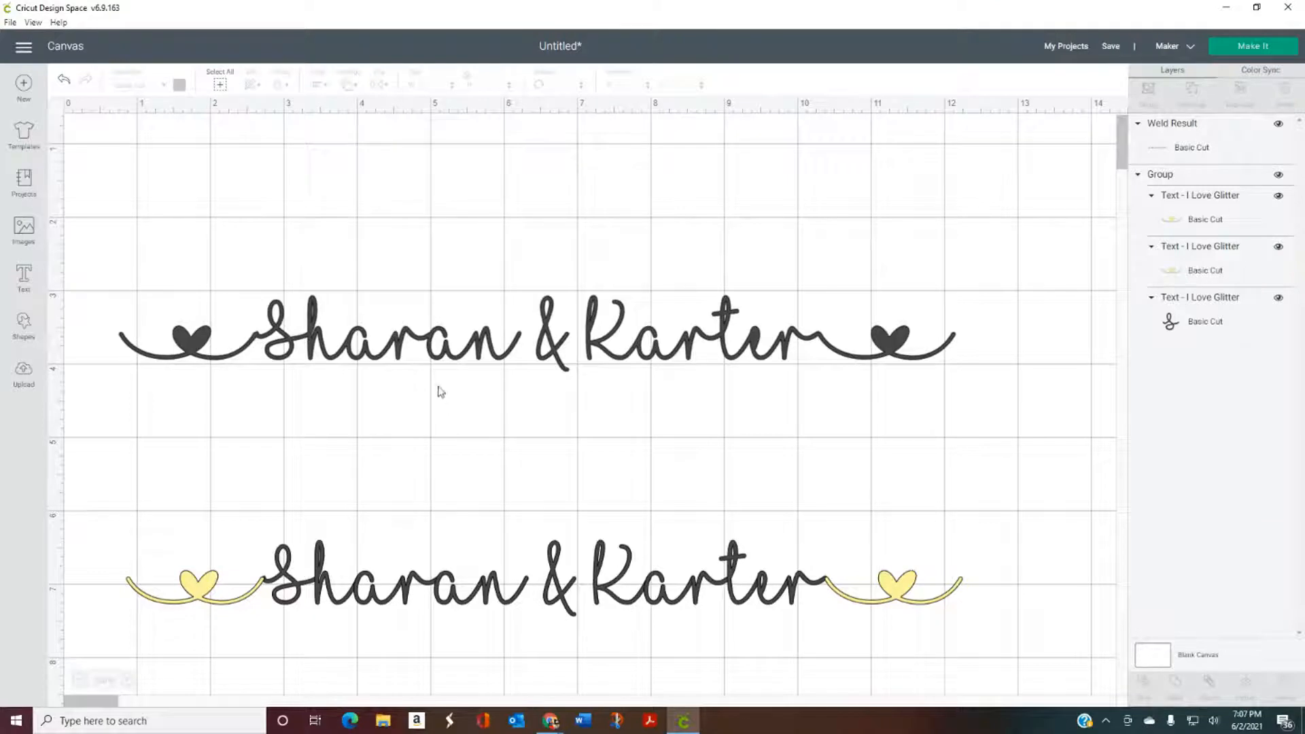
left_click_drag(442, 350, 442, 248)
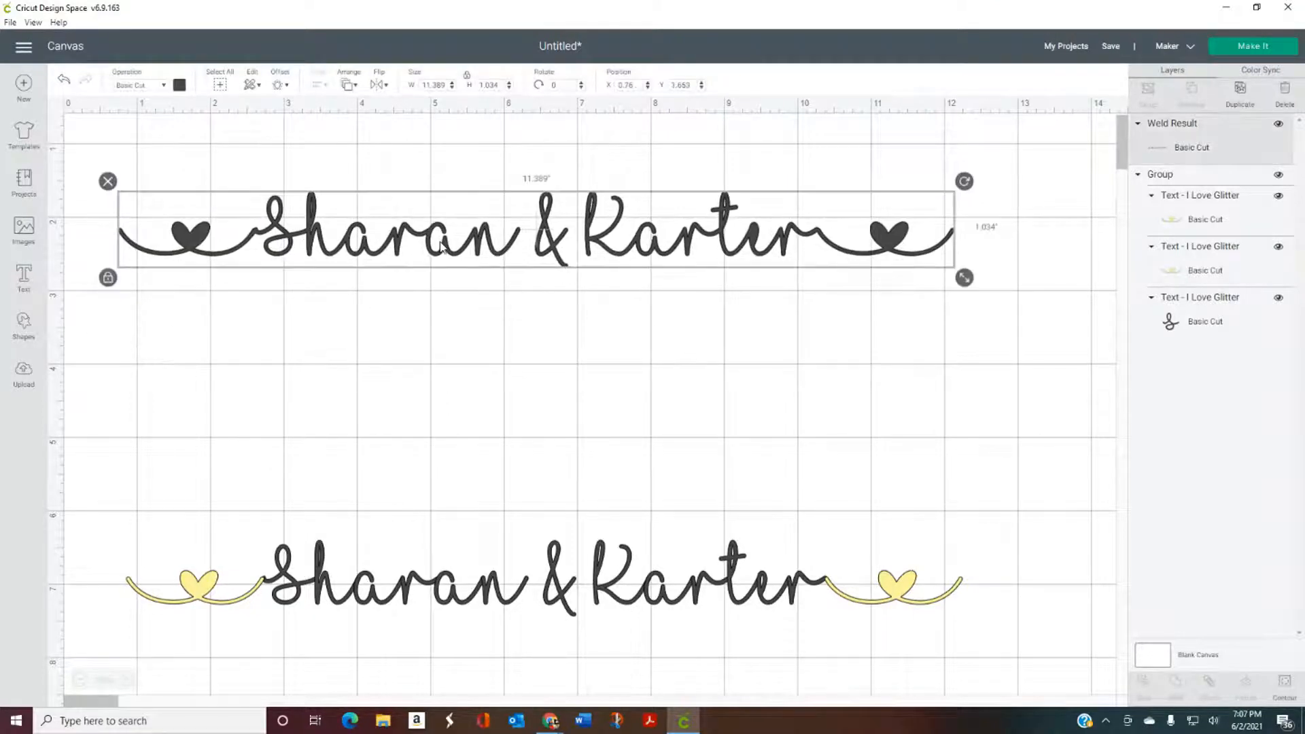
Delete the welded design and move the remaining grouped copy up to about X 1, Y 1.17.
key("Delete")
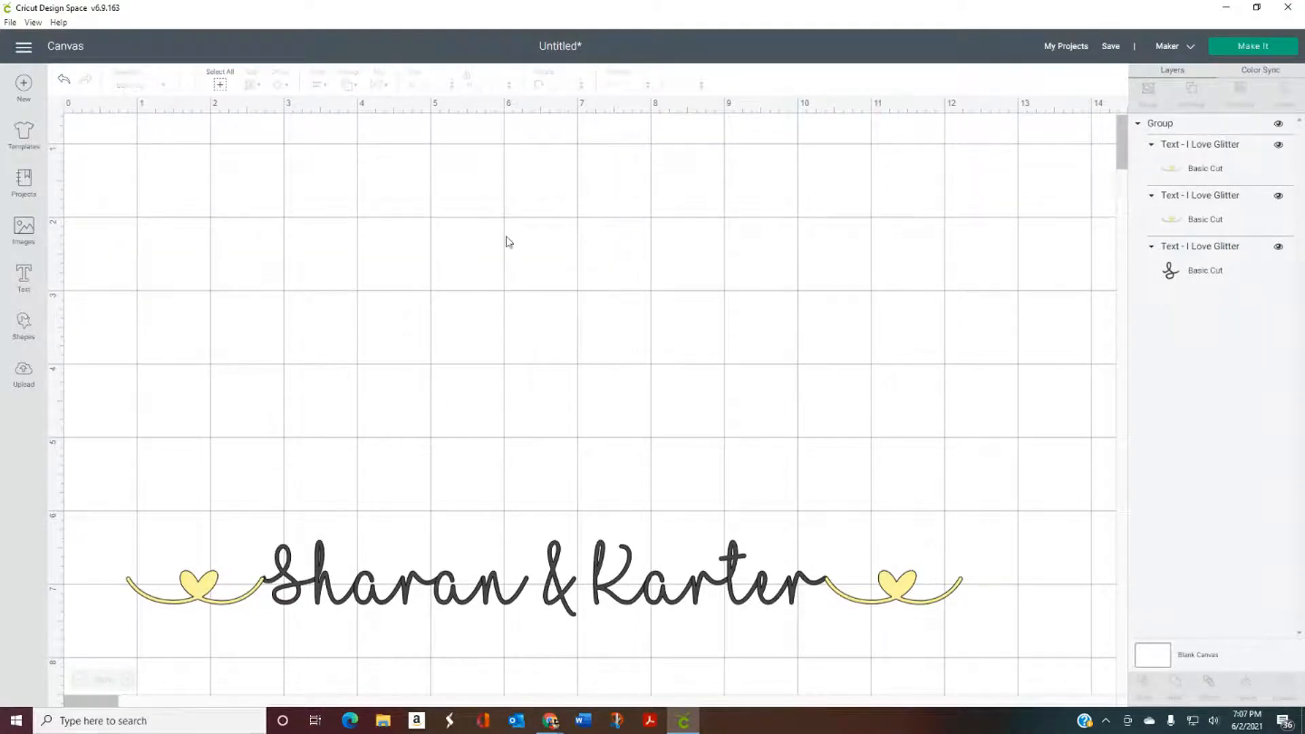
left_click(527, 590)
left_click_drag(379, 592, 387, 204)
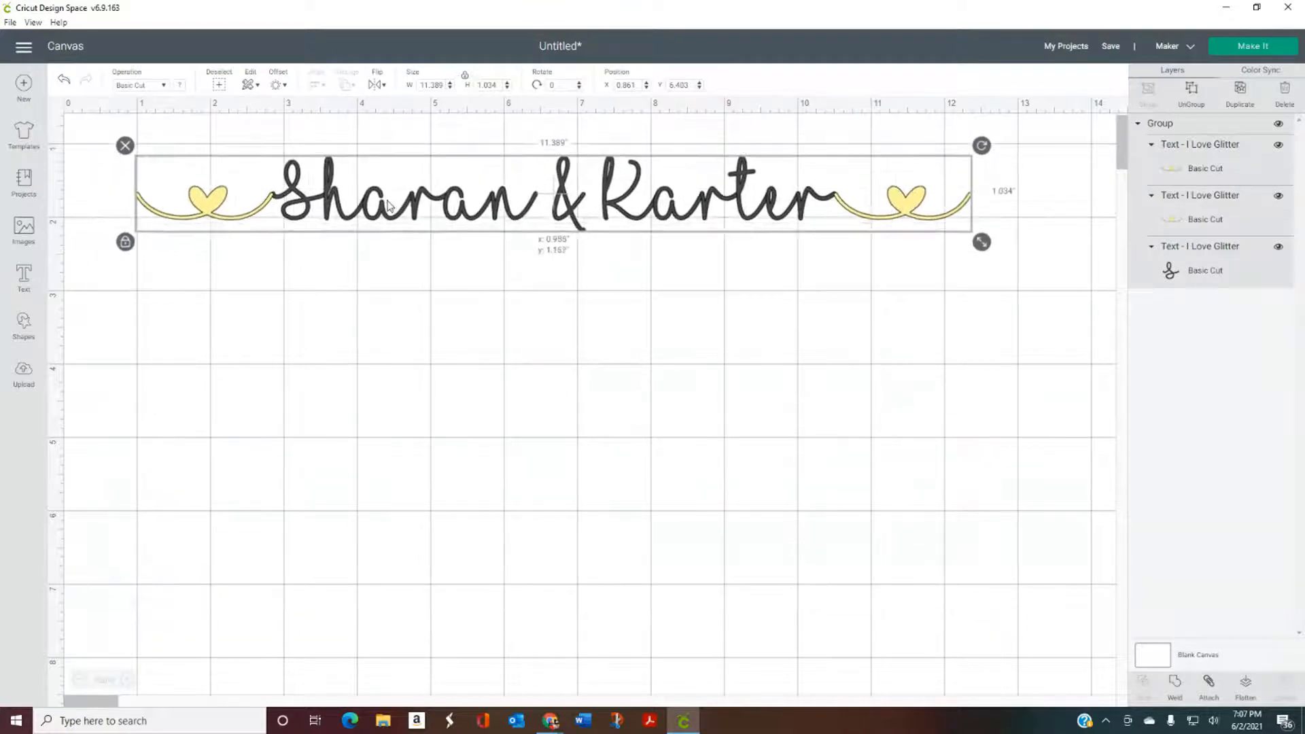
left_click(263, 309)
Ungroup the design and nudge the heart swash before the first name to about X 1.03, Y 1.57.
left_click(238, 216)
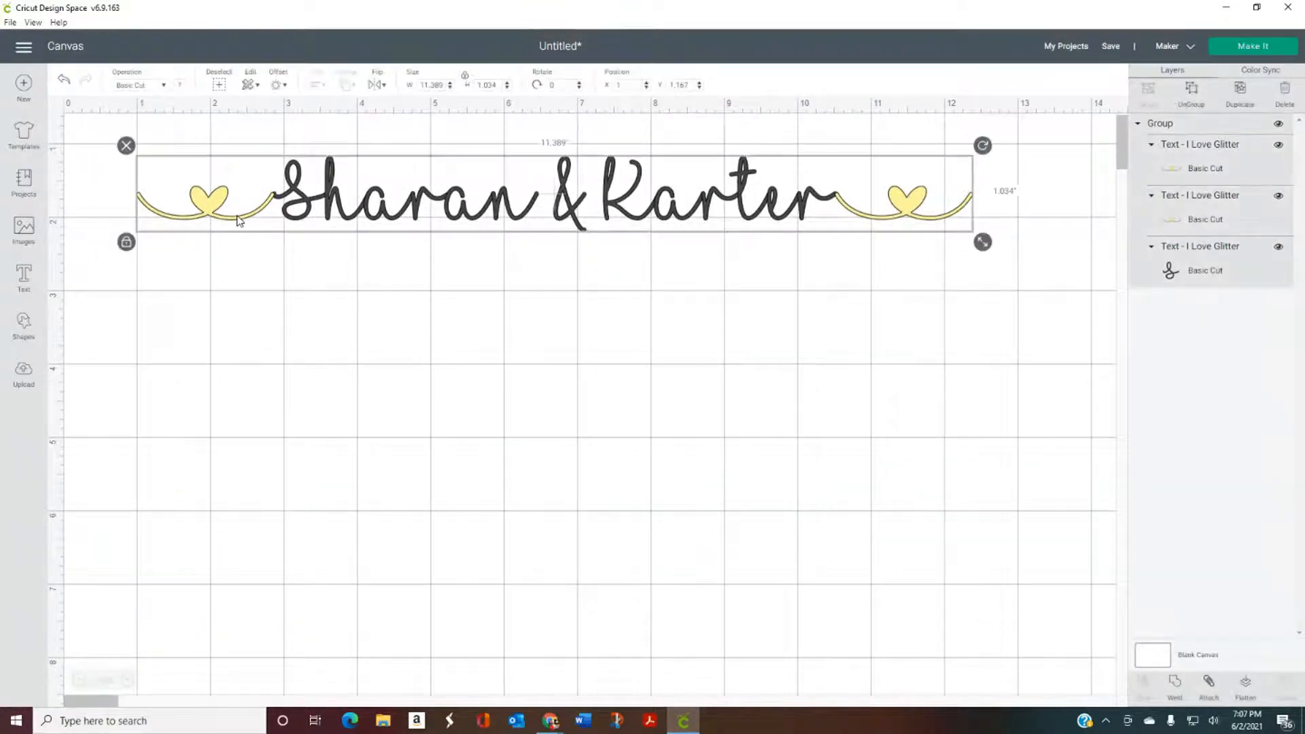
left_click(1193, 95)
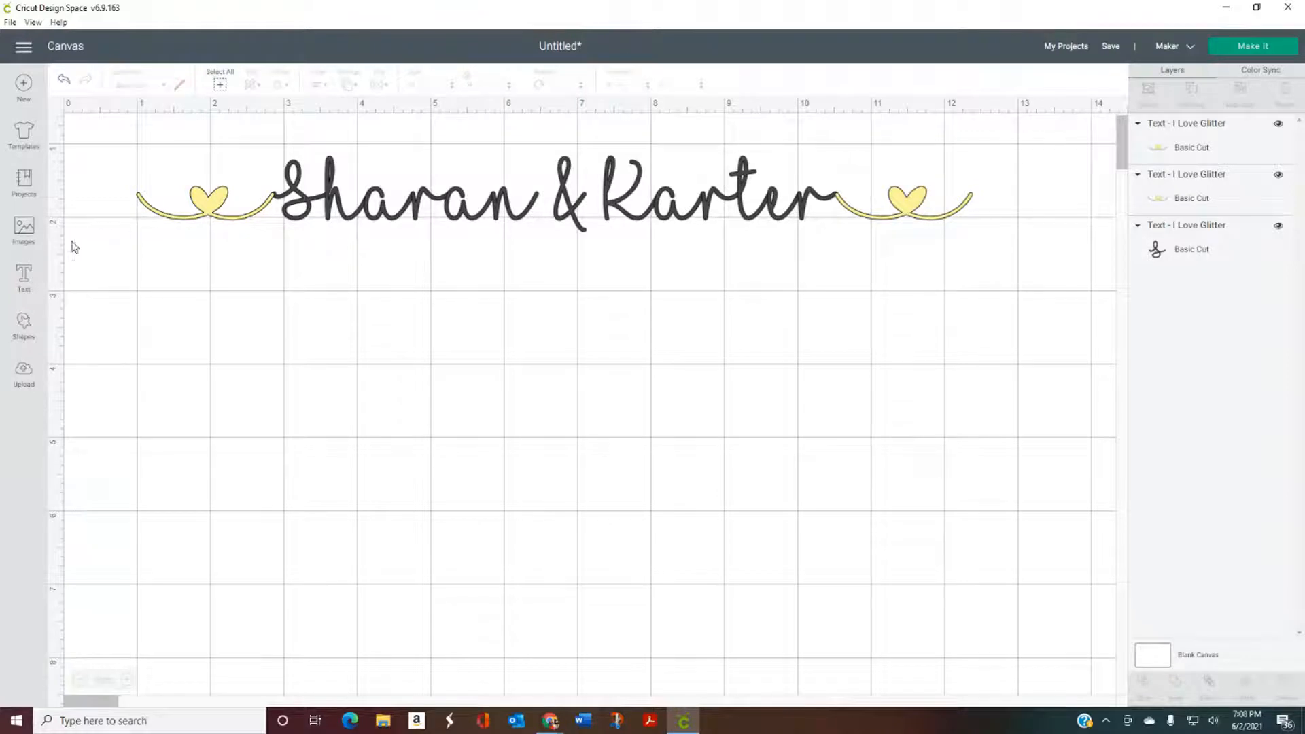
left_click(218, 219)
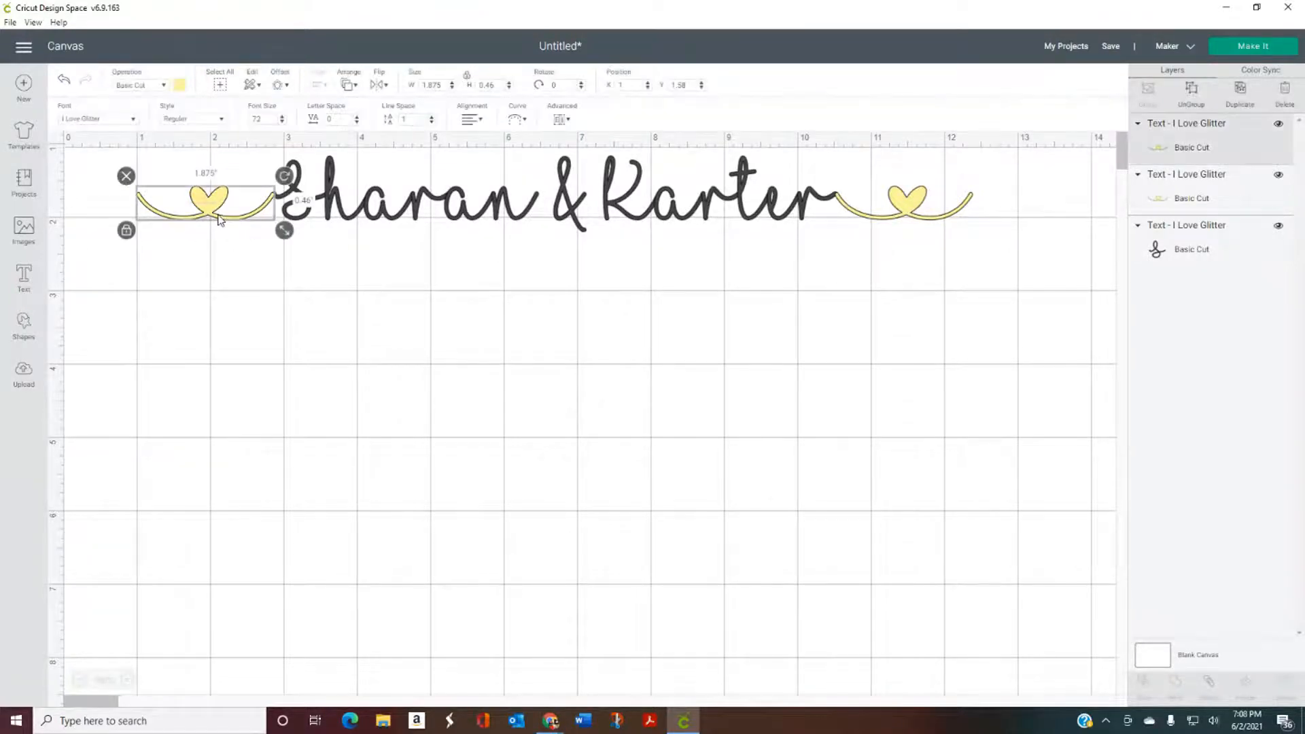
left_click(127, 680)
left_click(408, 403)
left_click(365, 312)
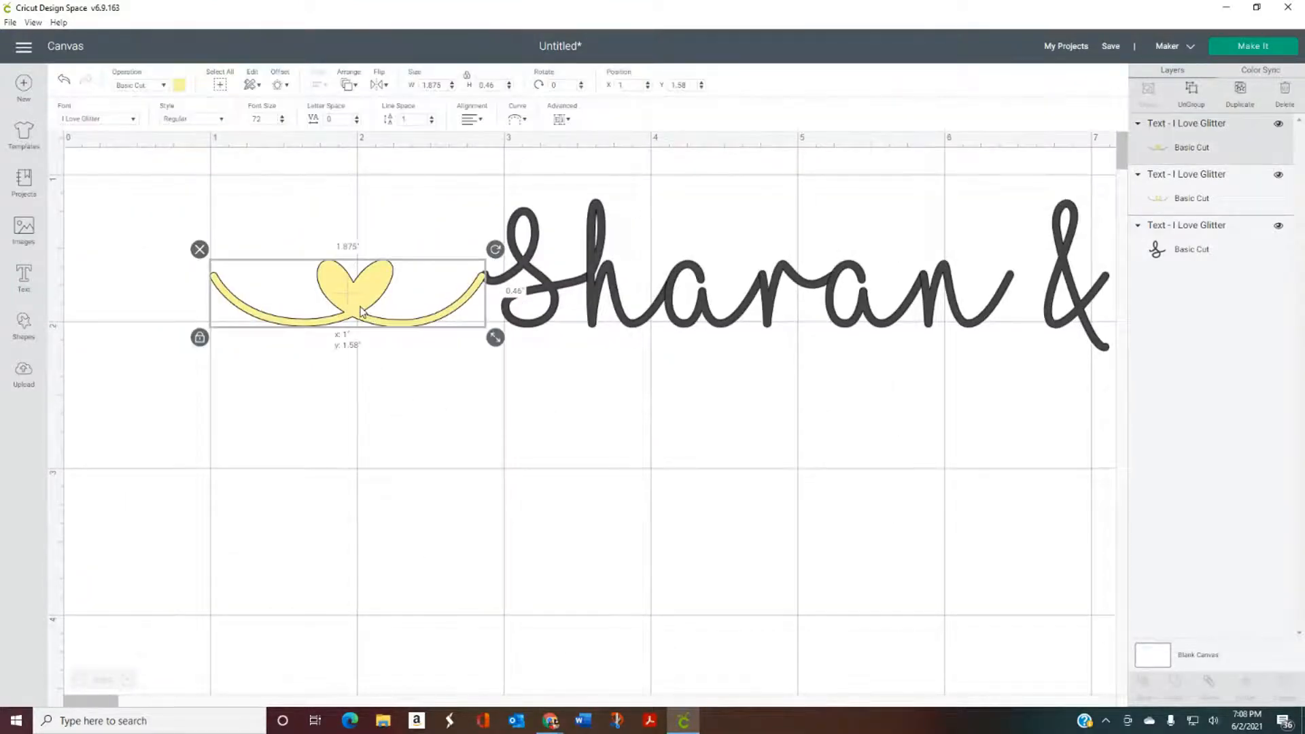
left_click_drag(365, 312, 364, 310)
left_click(419, 447)
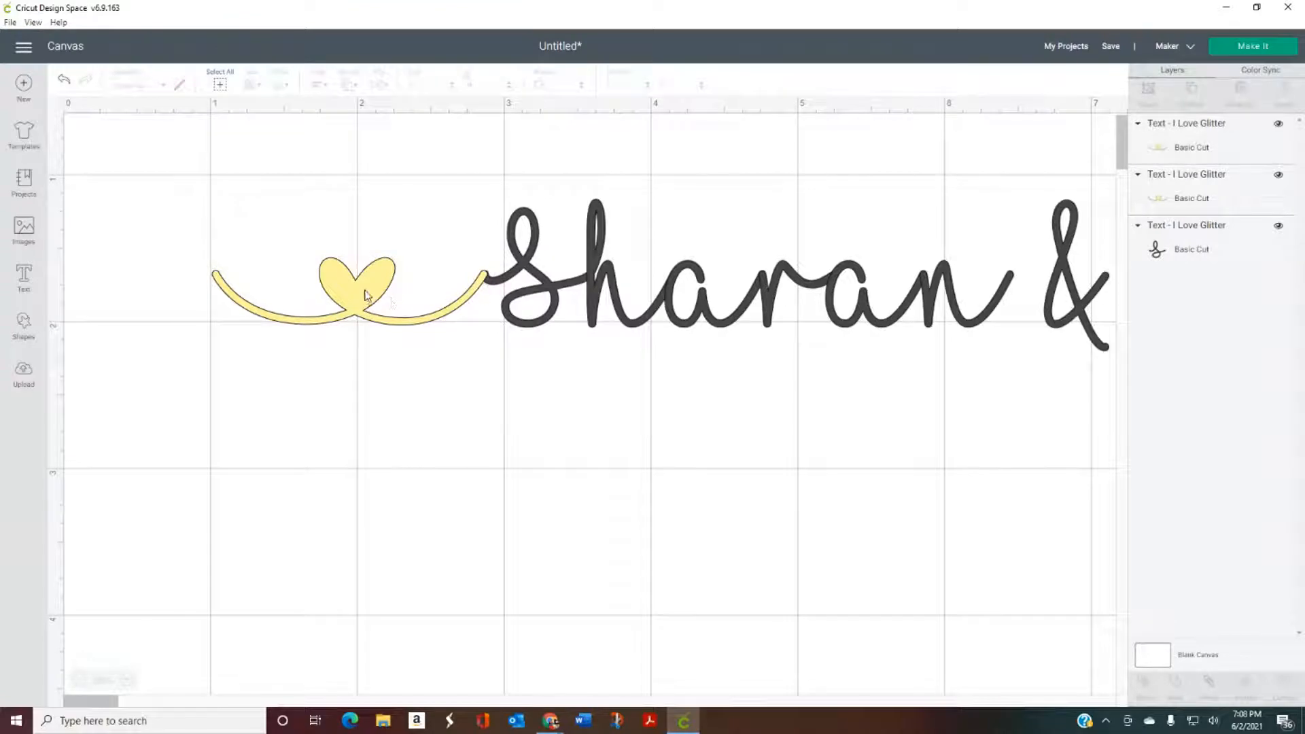
left_click(365, 294)
left_click_drag(366, 294, 365, 292)
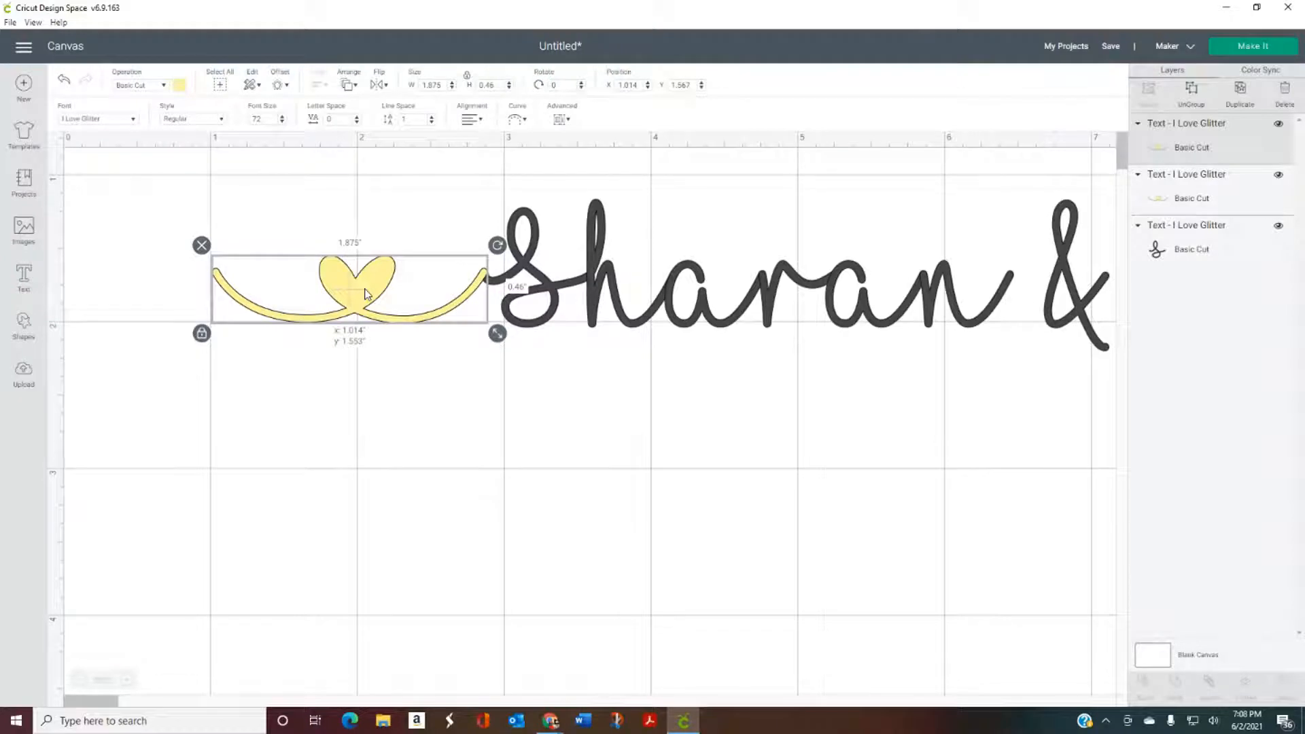
left_click_drag(365, 293, 367, 292)
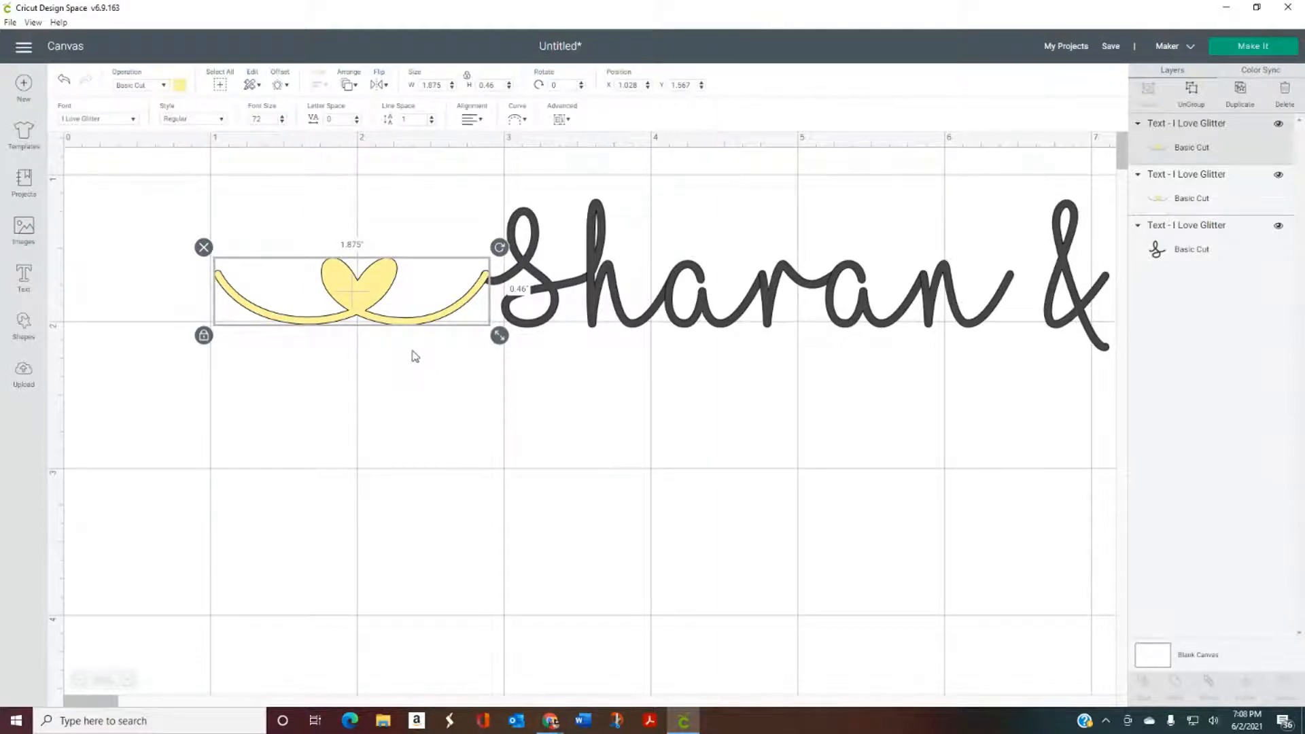
left_click(498, 416)
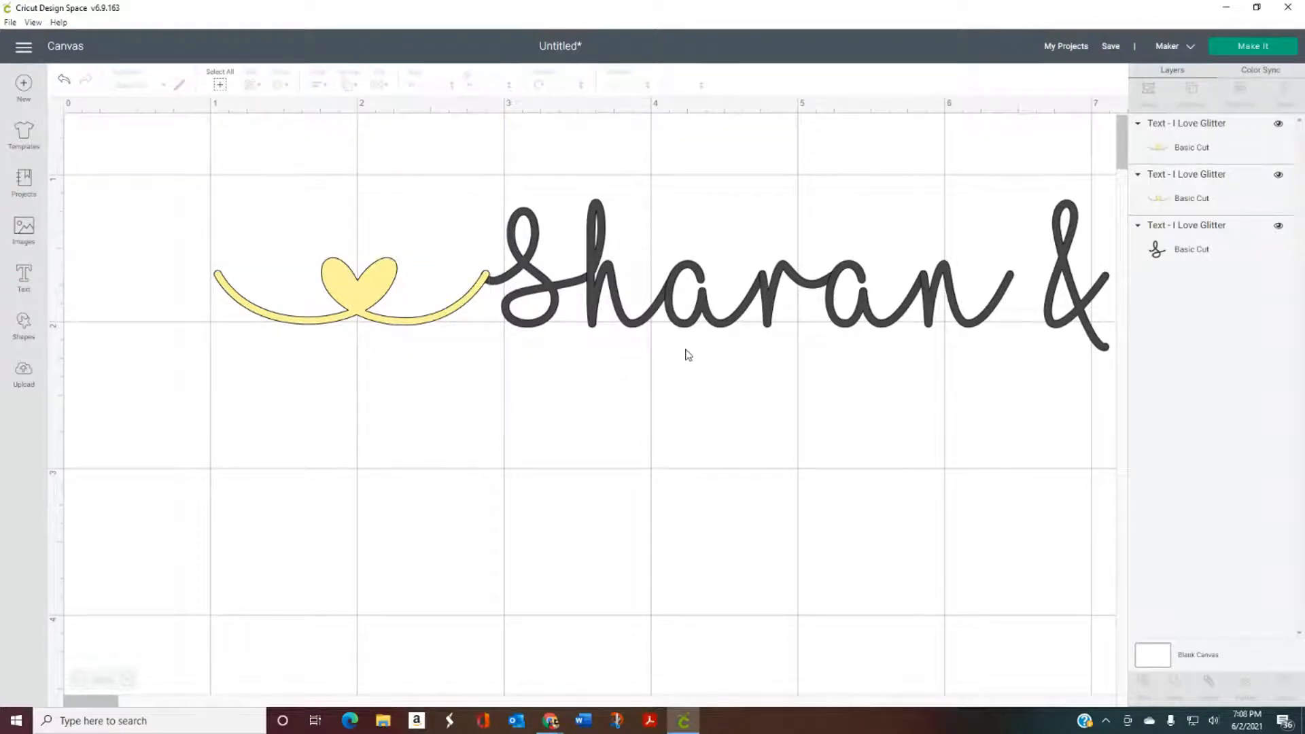
Ungroup the two-name text into single letters and recolour the second "a" of the first name dark orange.
left_click(835, 297)
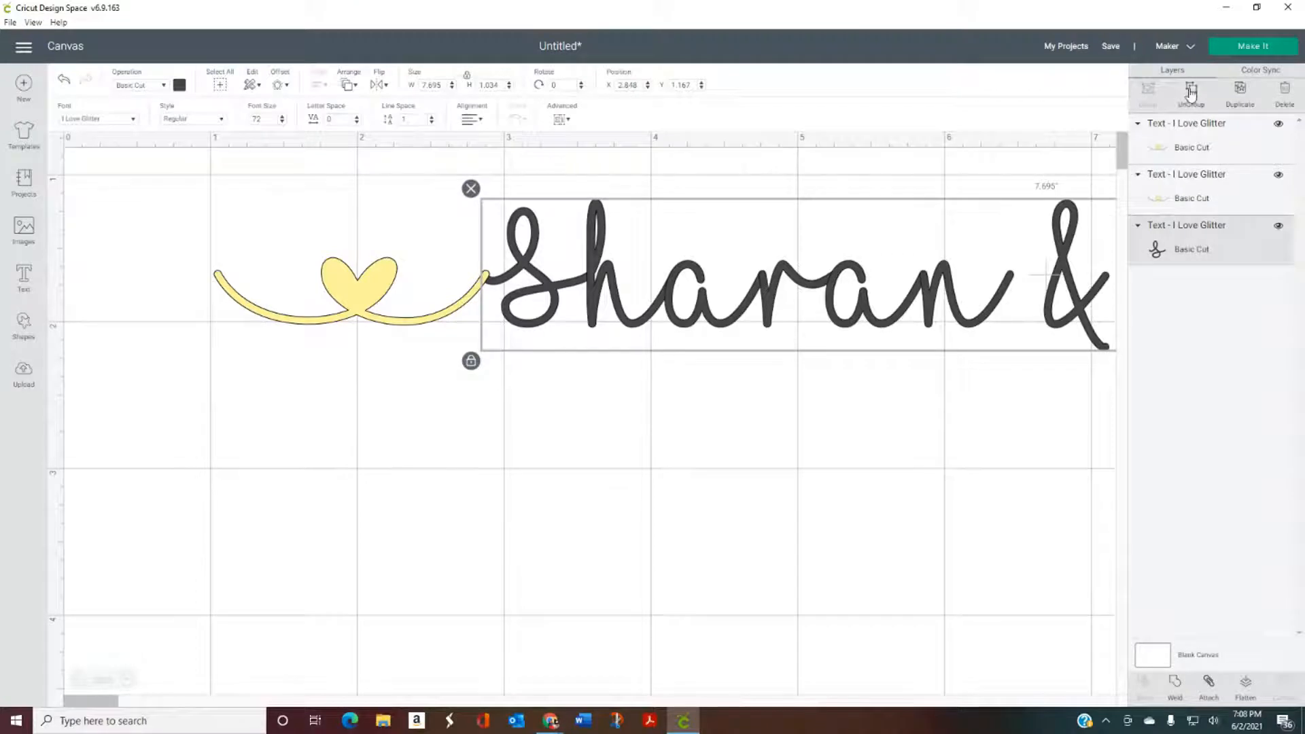
left_click(977, 403)
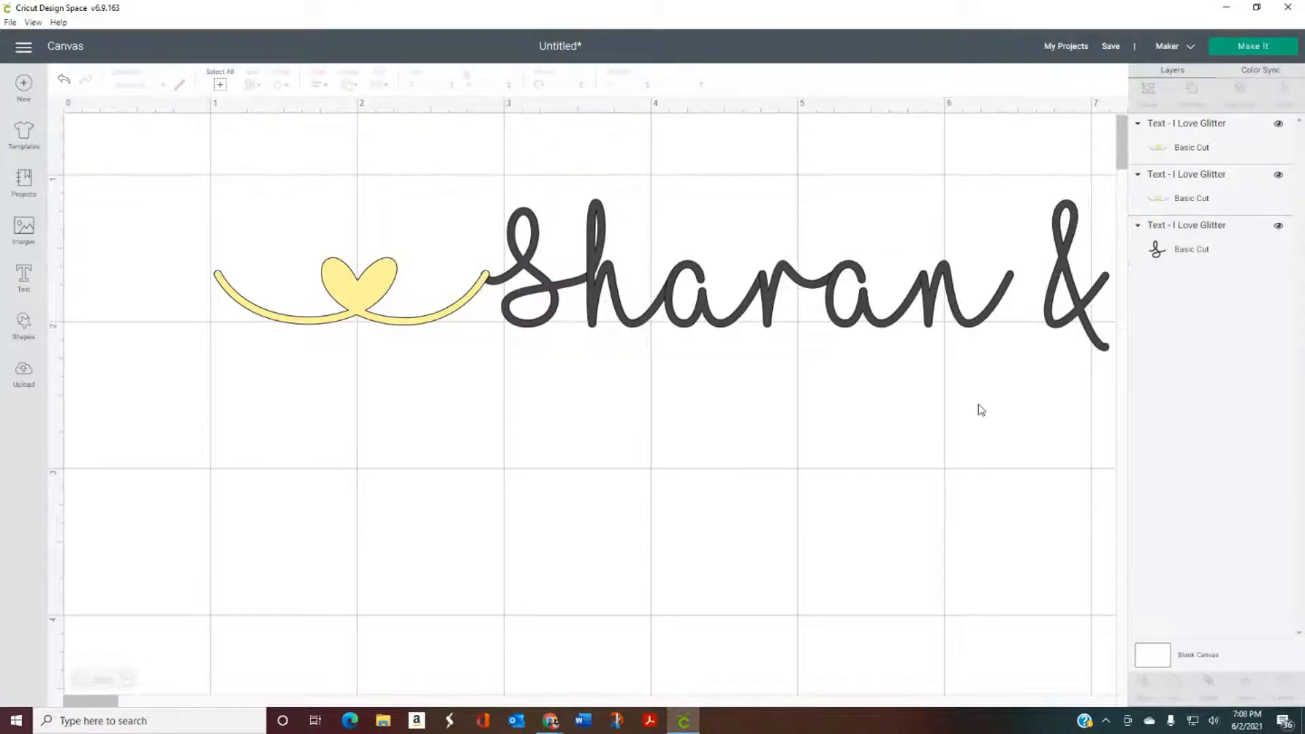
left_click(853, 310)
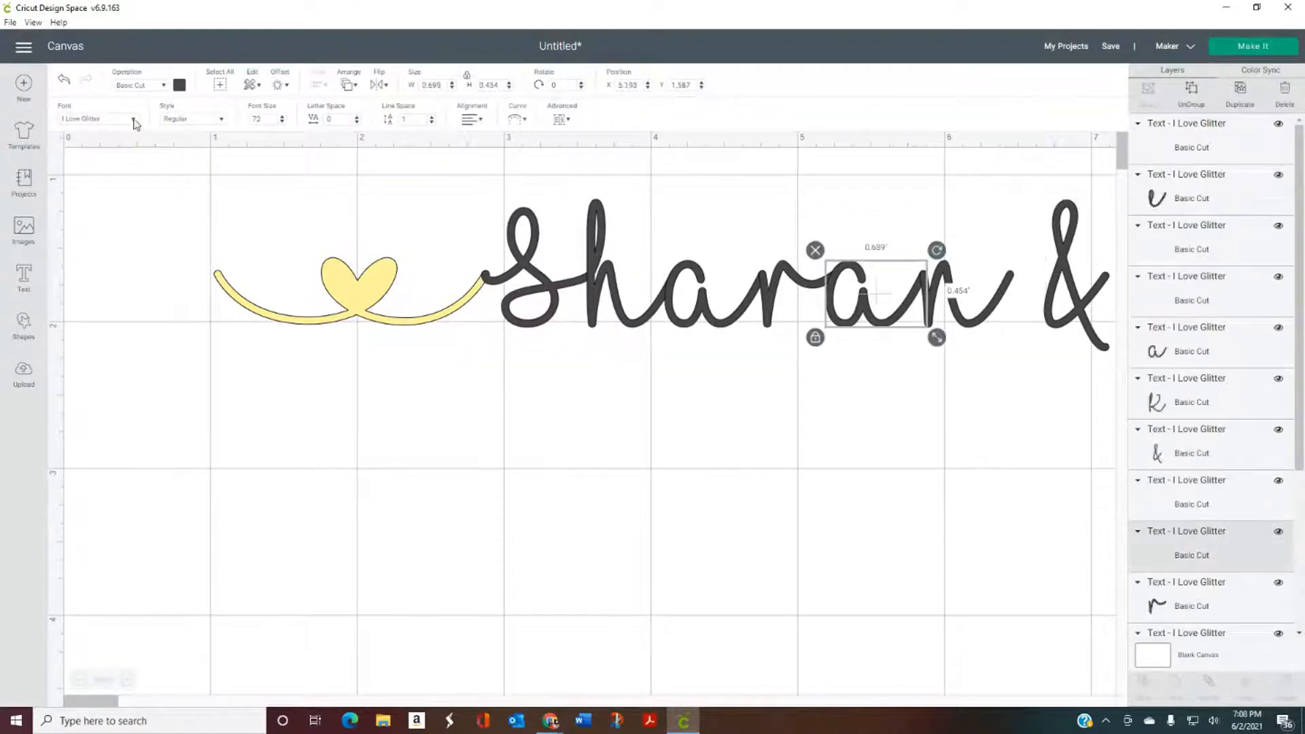
left_click(180, 85)
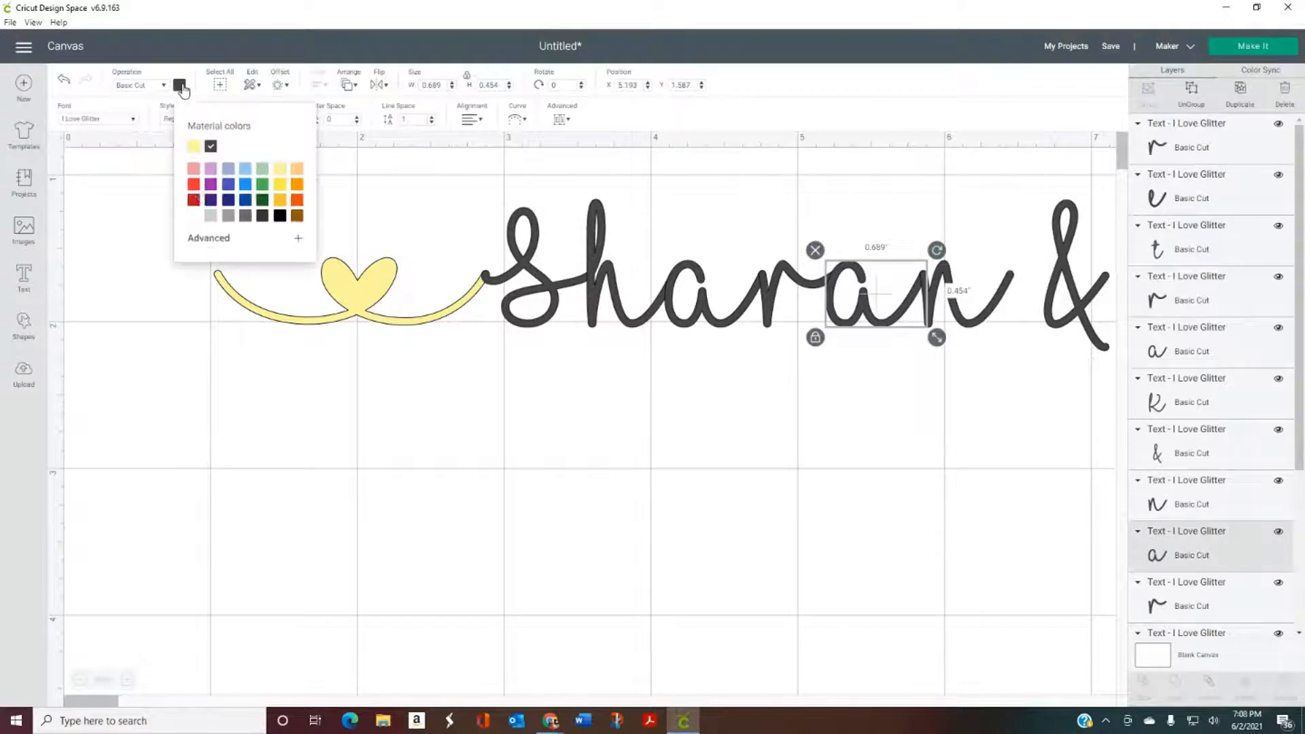
left_click(297, 199)
left_click(712, 420)
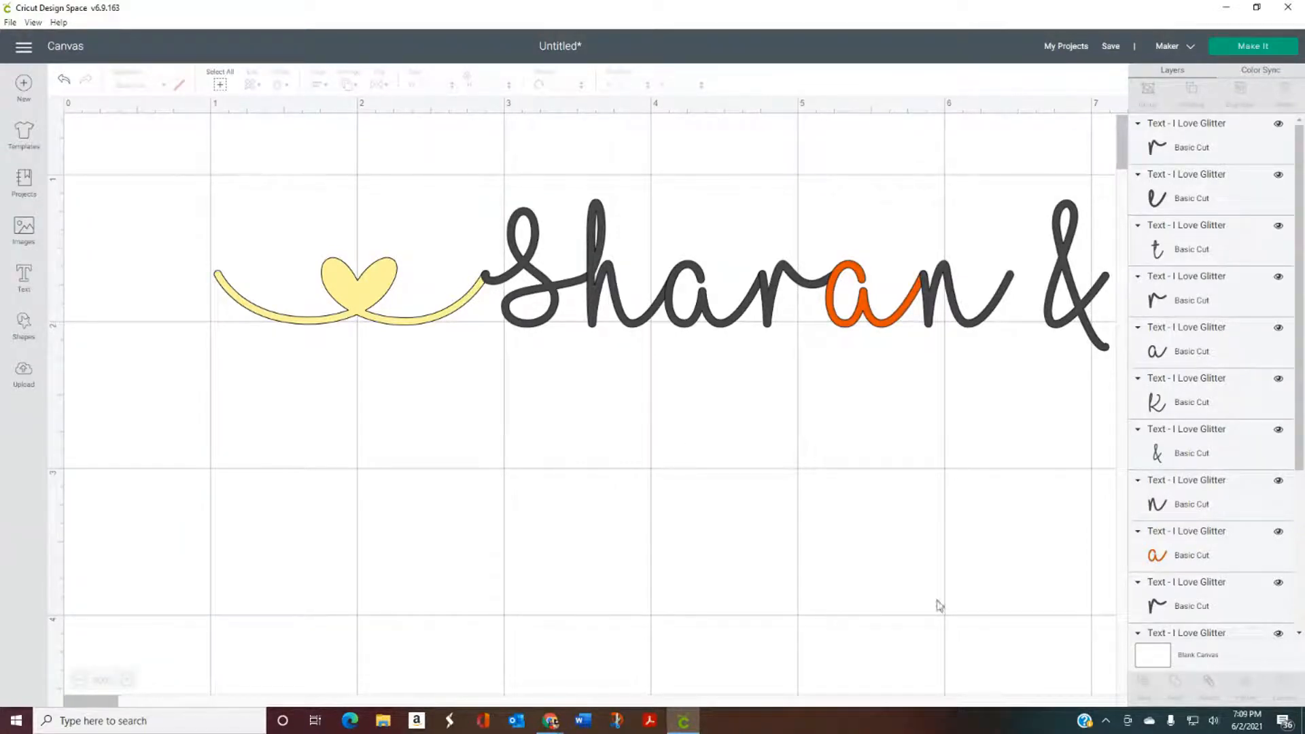
Select all the separate letters together with both heart swashes and group them into one design.
left_click(79, 680)
left_click(79, 680)
left_click(79, 680)
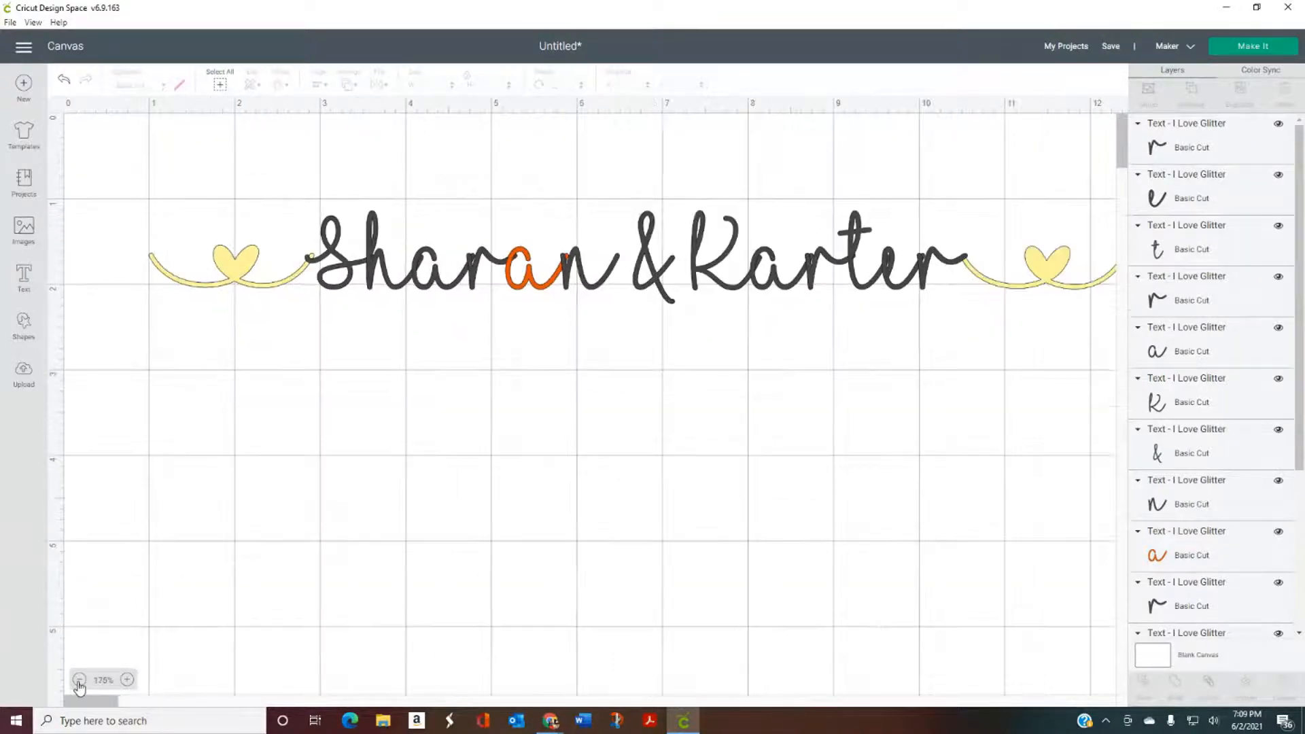
left_click(79, 680)
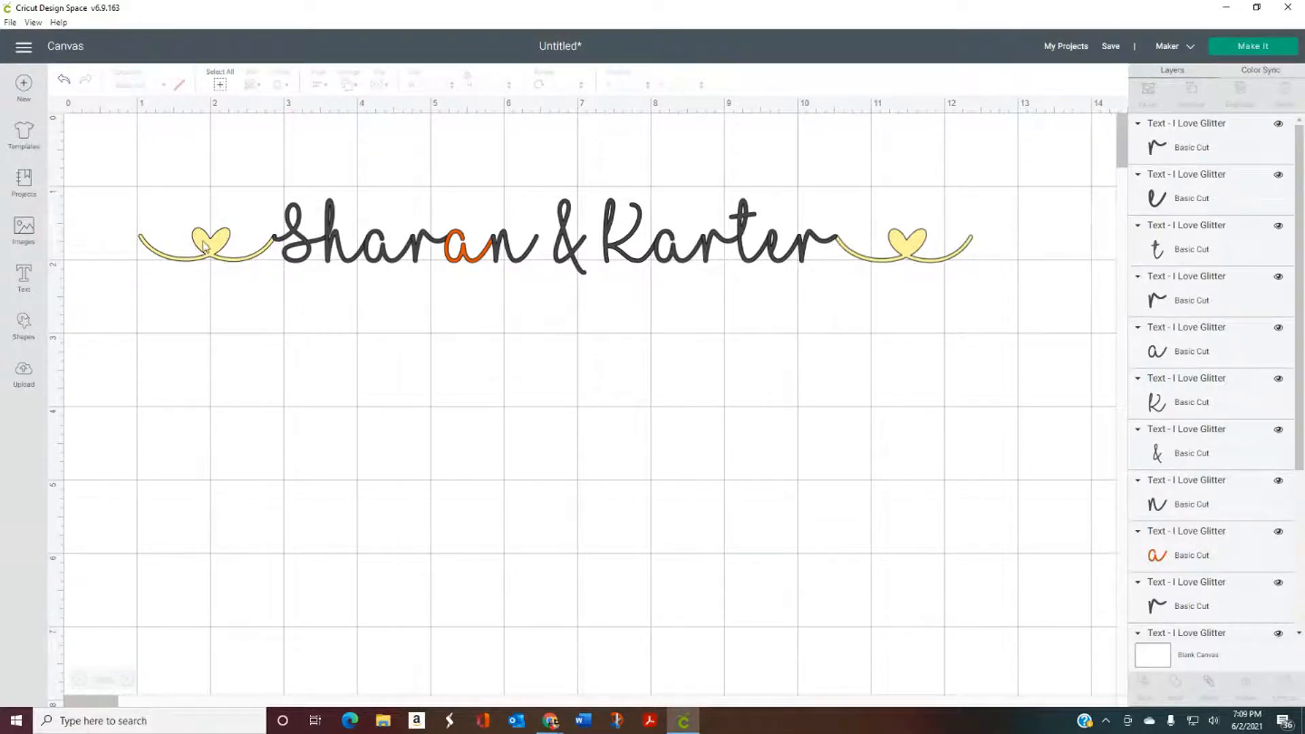
left_click_drag(120, 122, 1095, 315)
left_click(1155, 92)
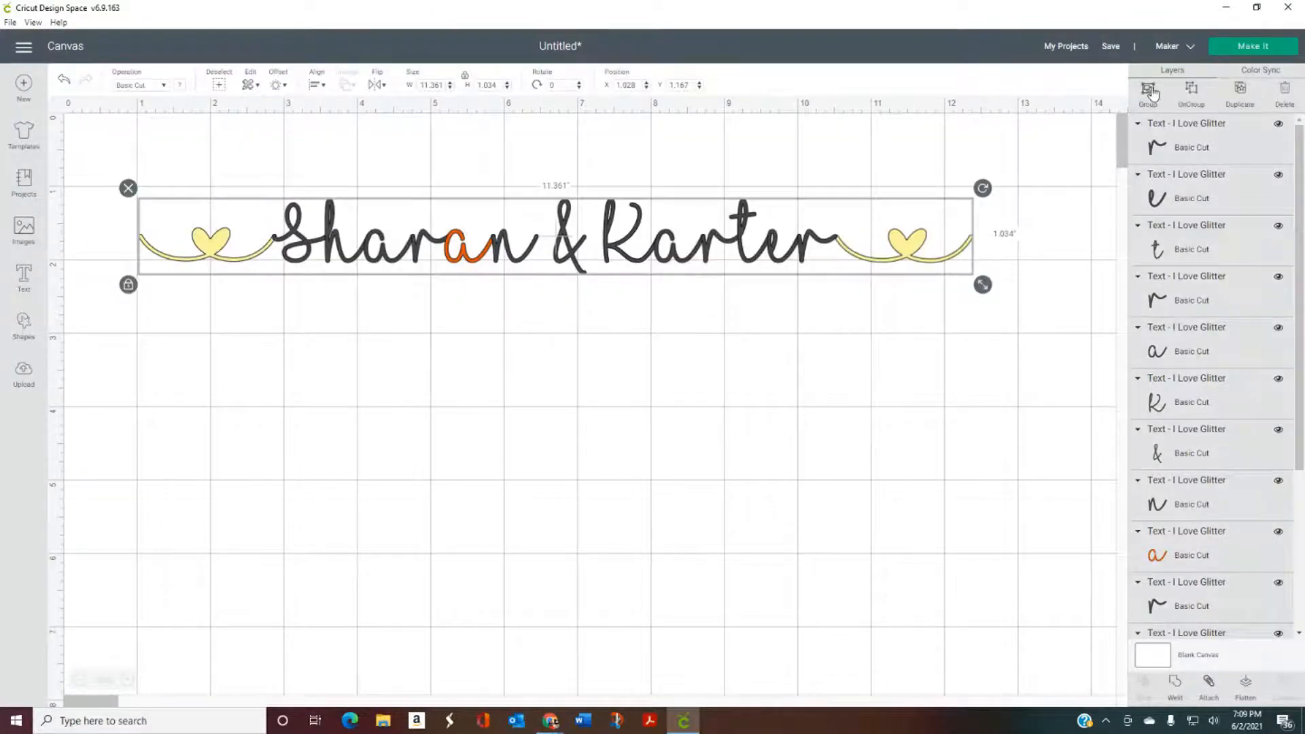
right_click(635, 250)
left_click(730, 465)
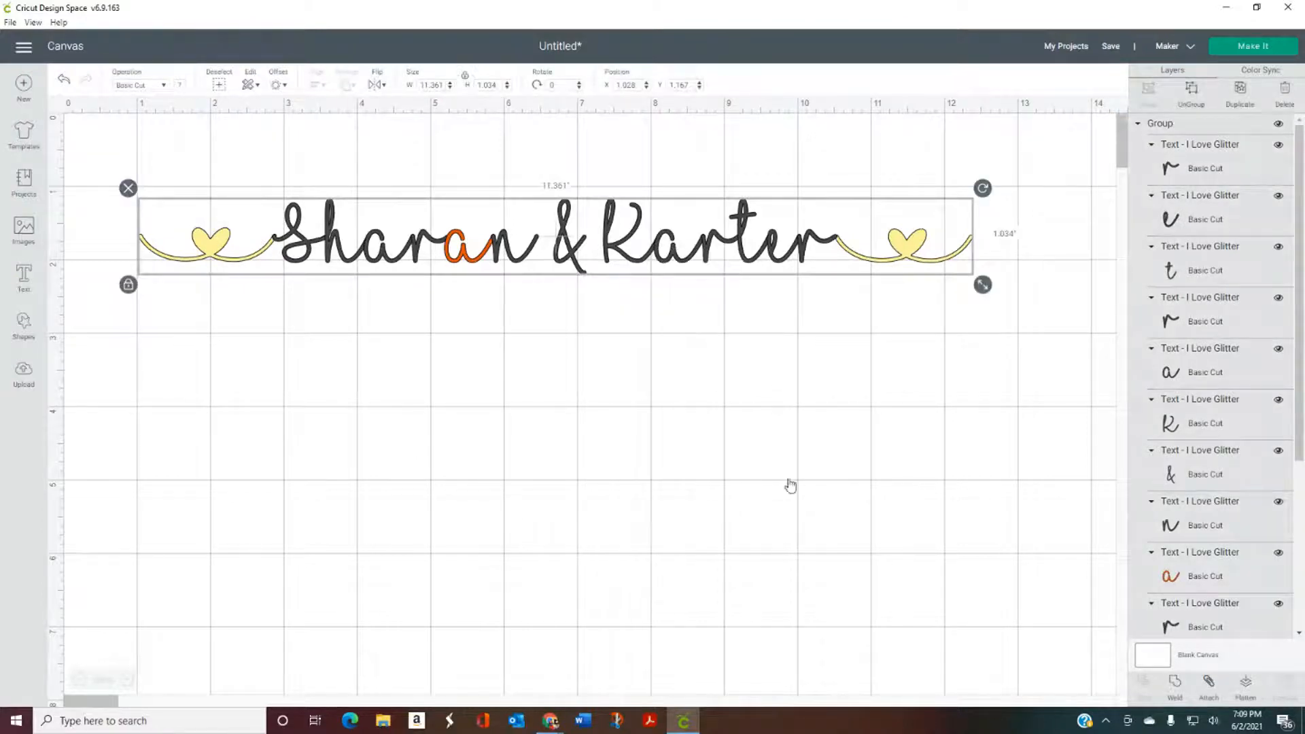
Duplicate the grouped design, place the copy at about X 1.10, Y 4.19, and weld the upper design into one piece.
key("ctrl+d")
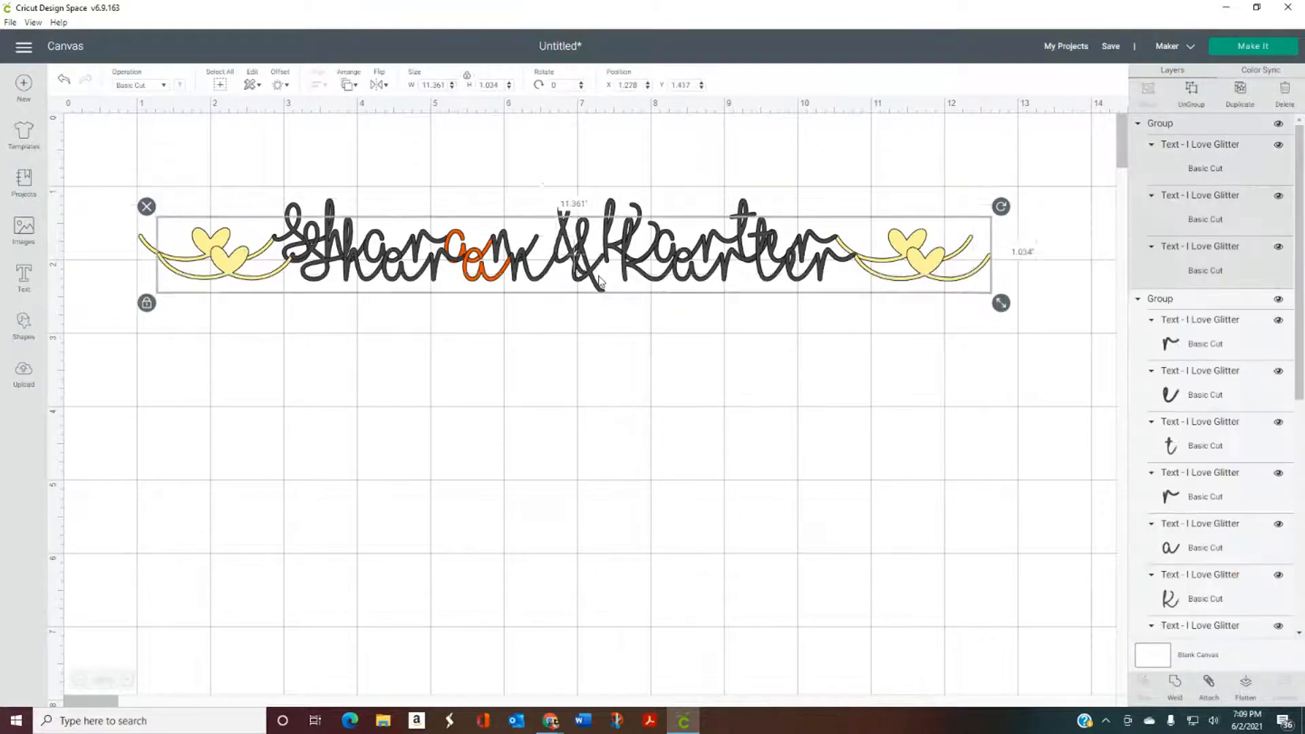
left_click_drag(588, 277, 575, 481)
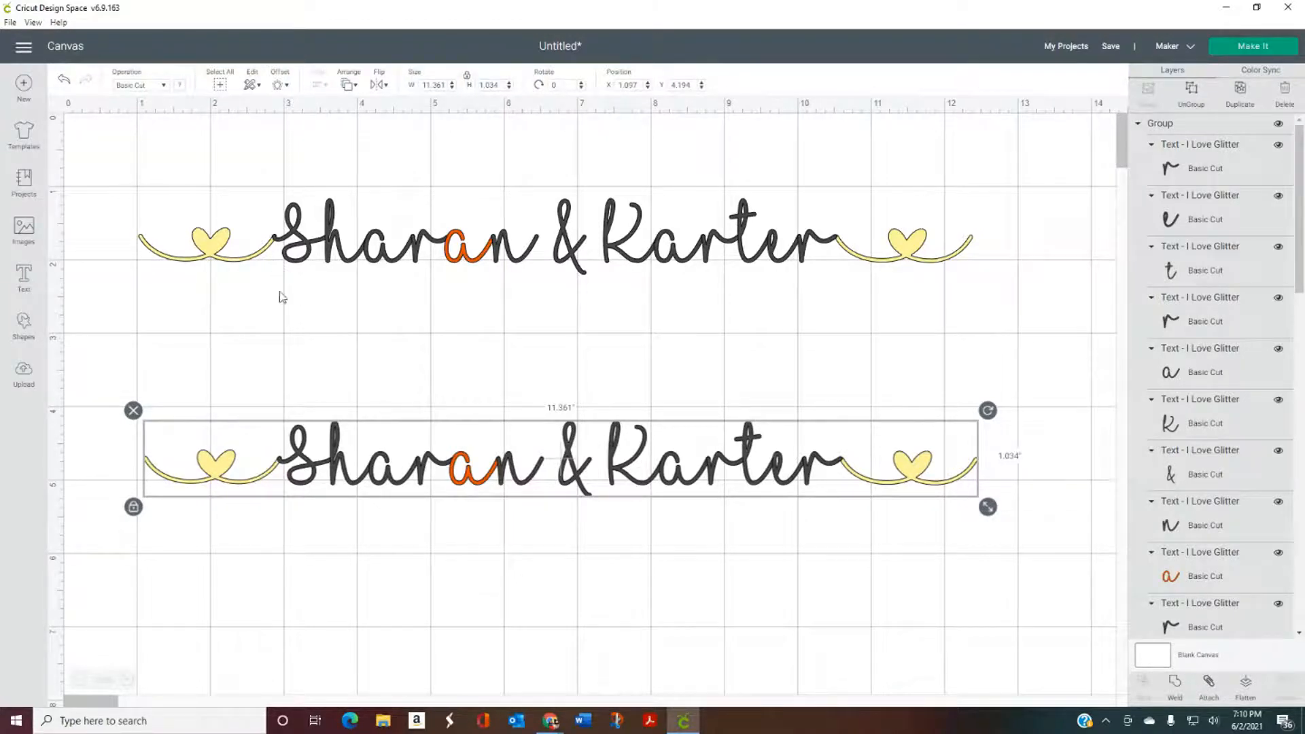
left_click(339, 361)
left_click(365, 251)
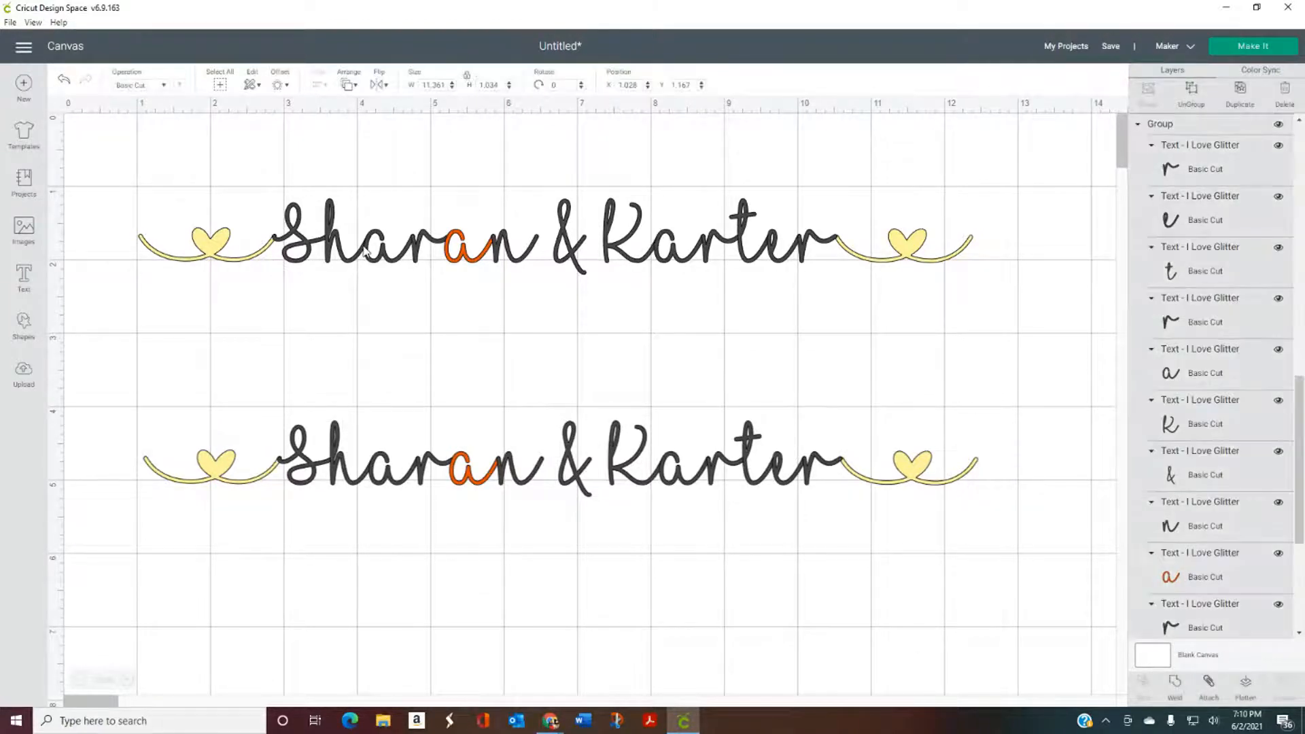
left_click(1178, 688)
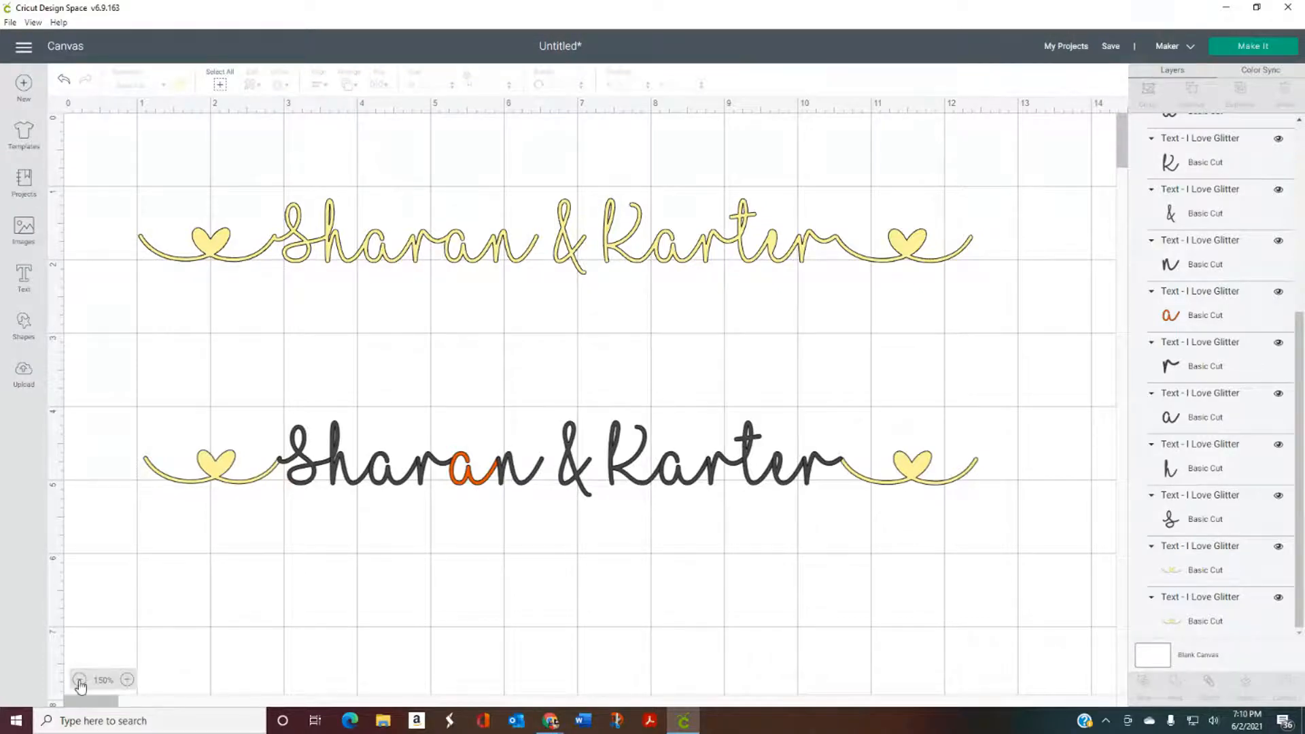
left_click(127, 680)
left_click(127, 679)
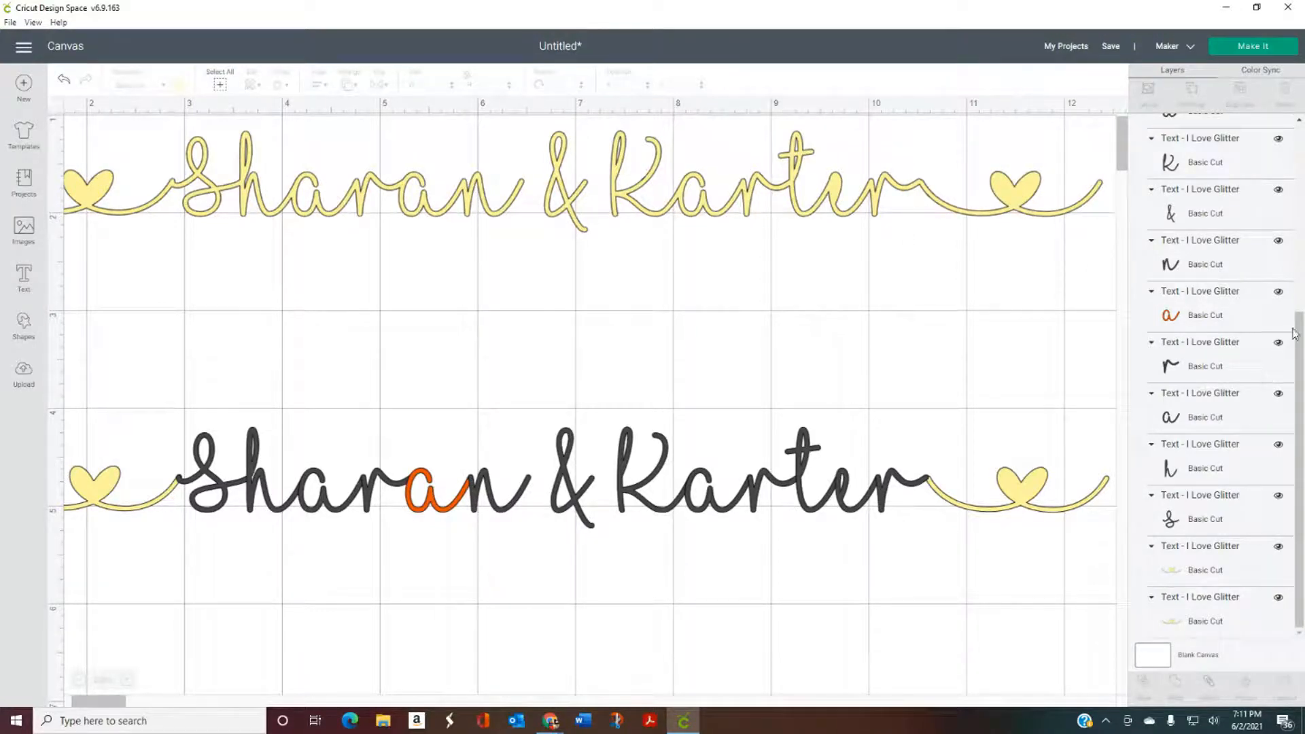
Delete both the welded design and the grouped copy to clear the canvas.
left_click_drag(1299, 332, 1301, 95)
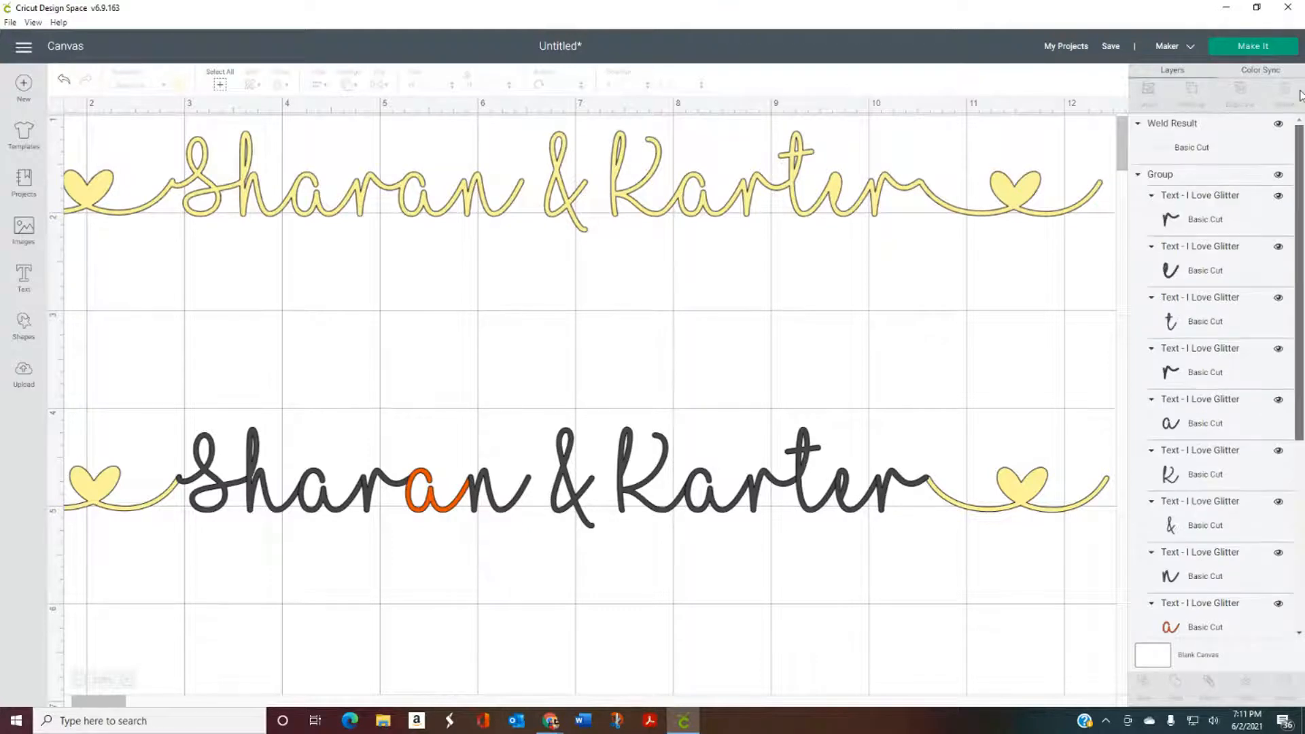
left_click(940, 191)
key("Delete")
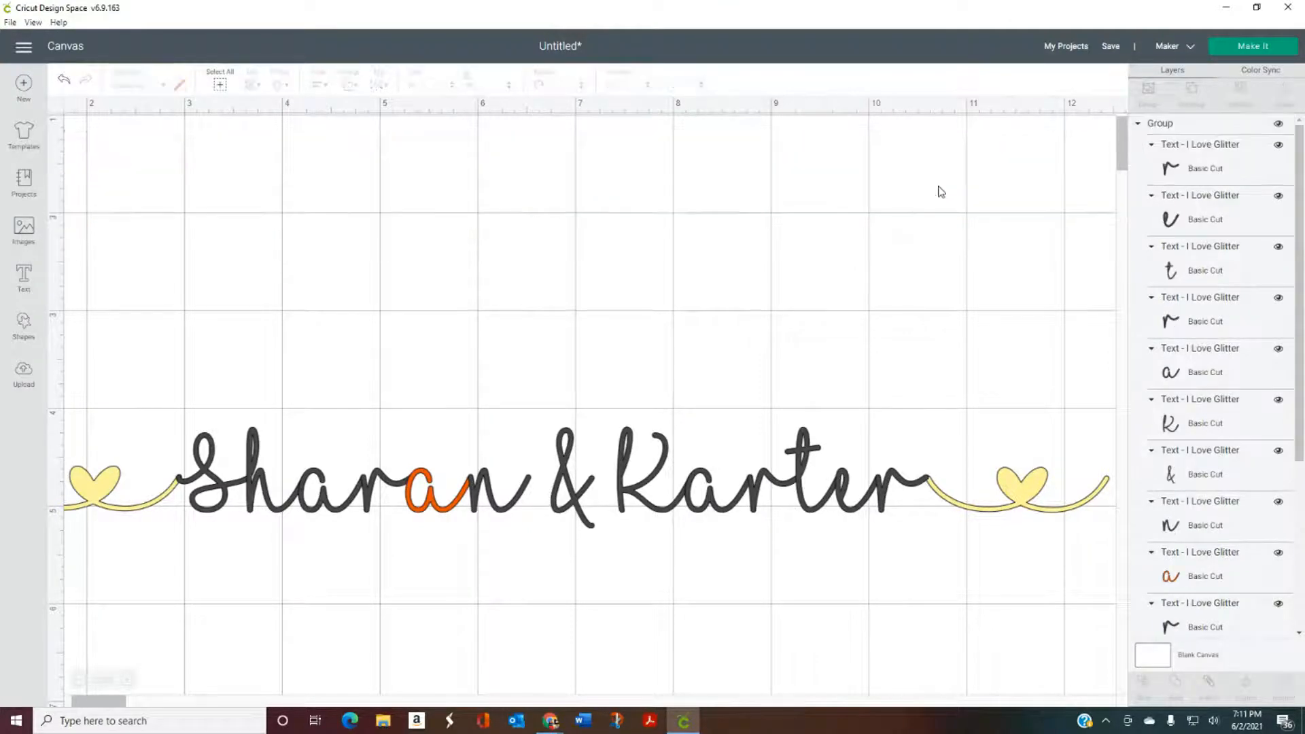
left_click(597, 520)
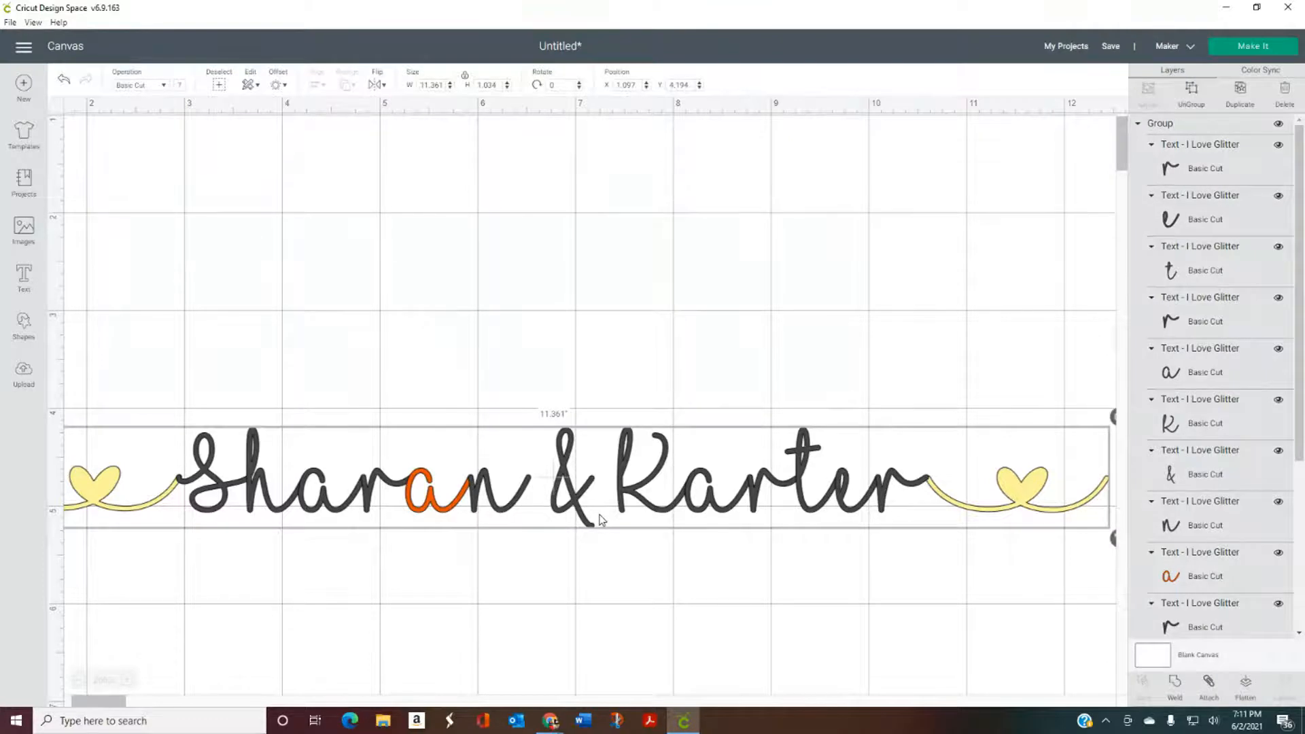
key("Delete")
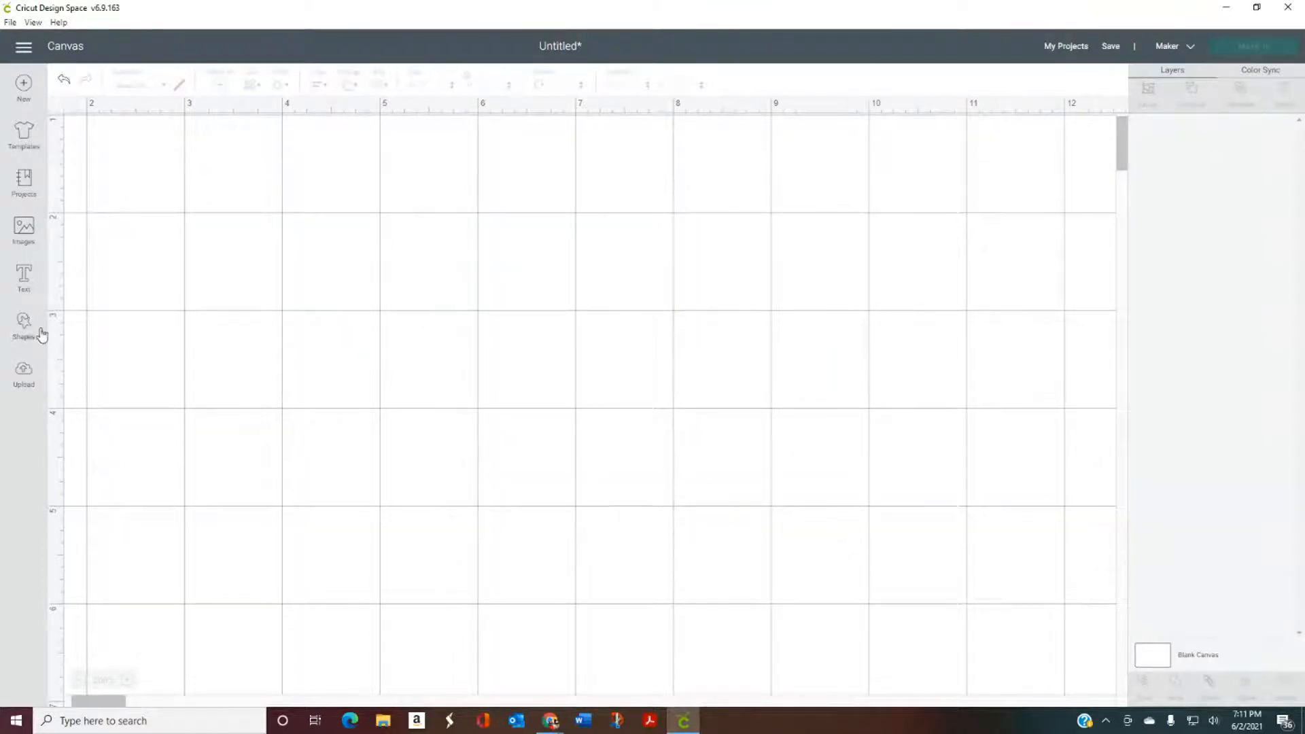
Add a new text object and set its font to Clareta, searching the fonts for "cl".
left_click(28, 281)
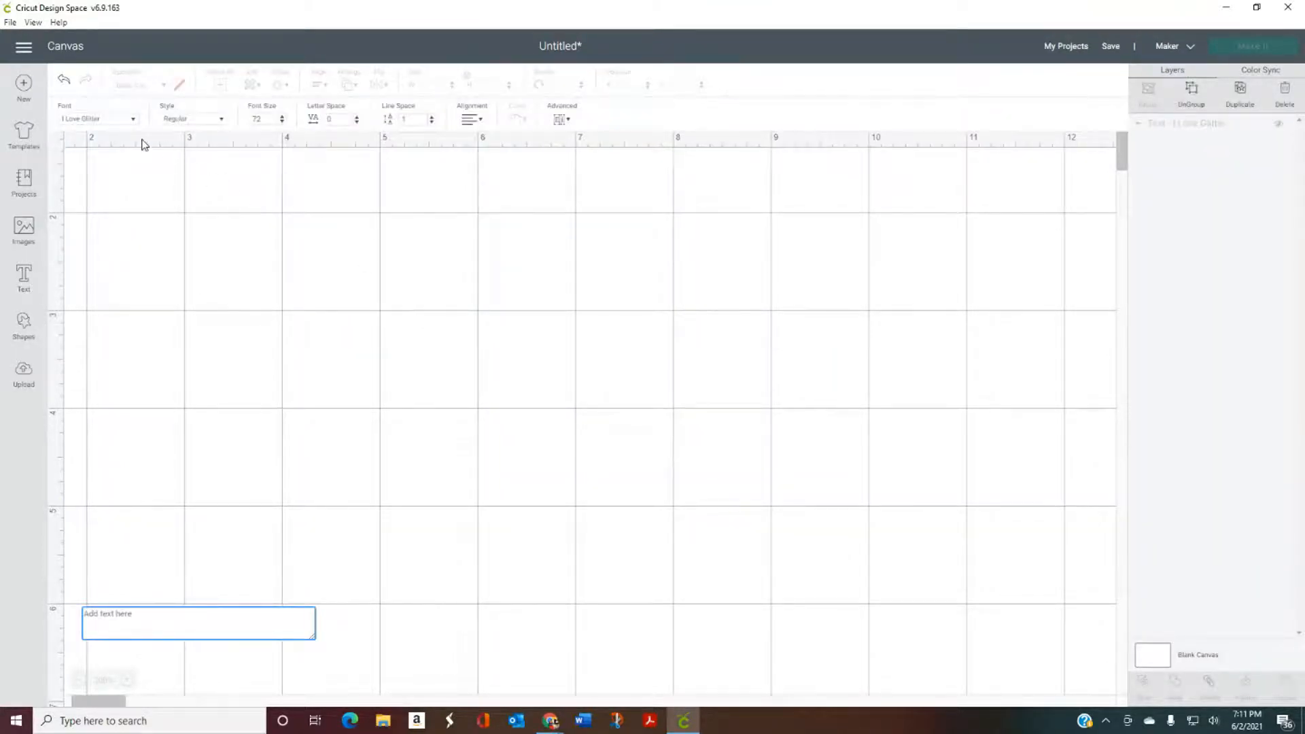
left_click(135, 121)
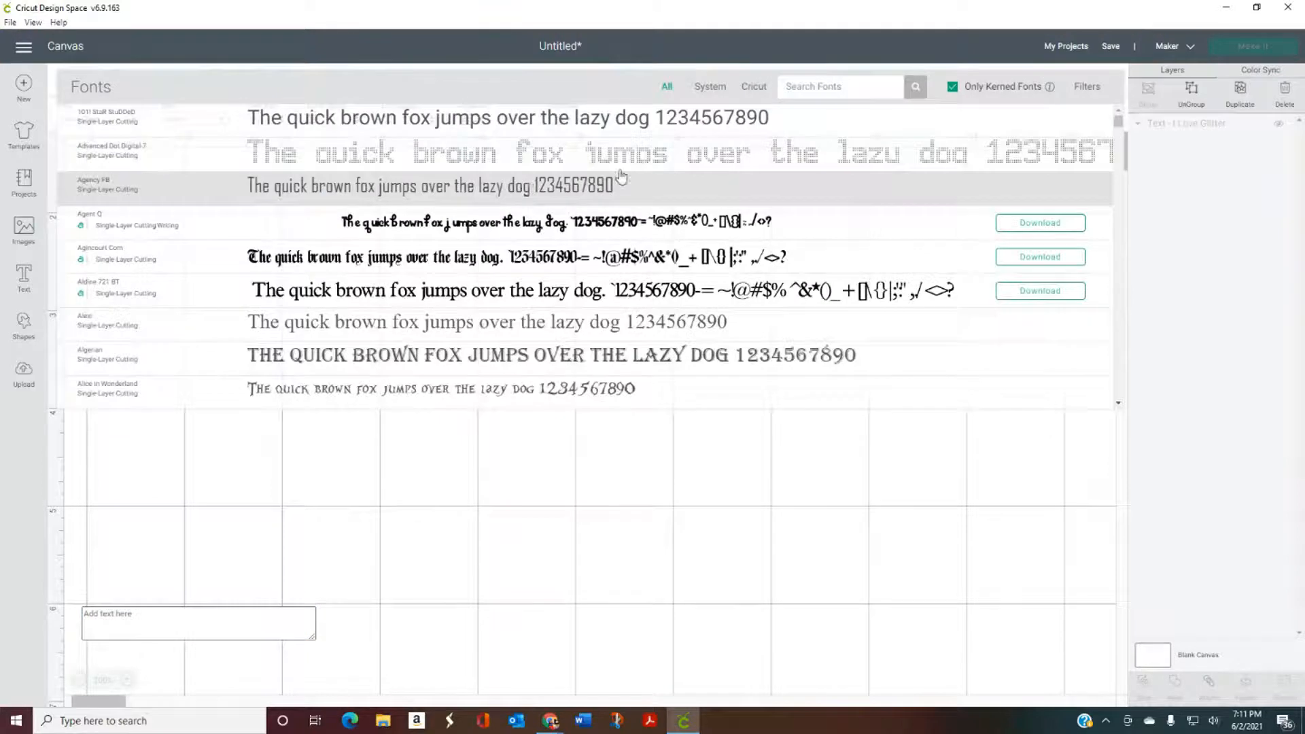
left_click(805, 86)
type("cl")
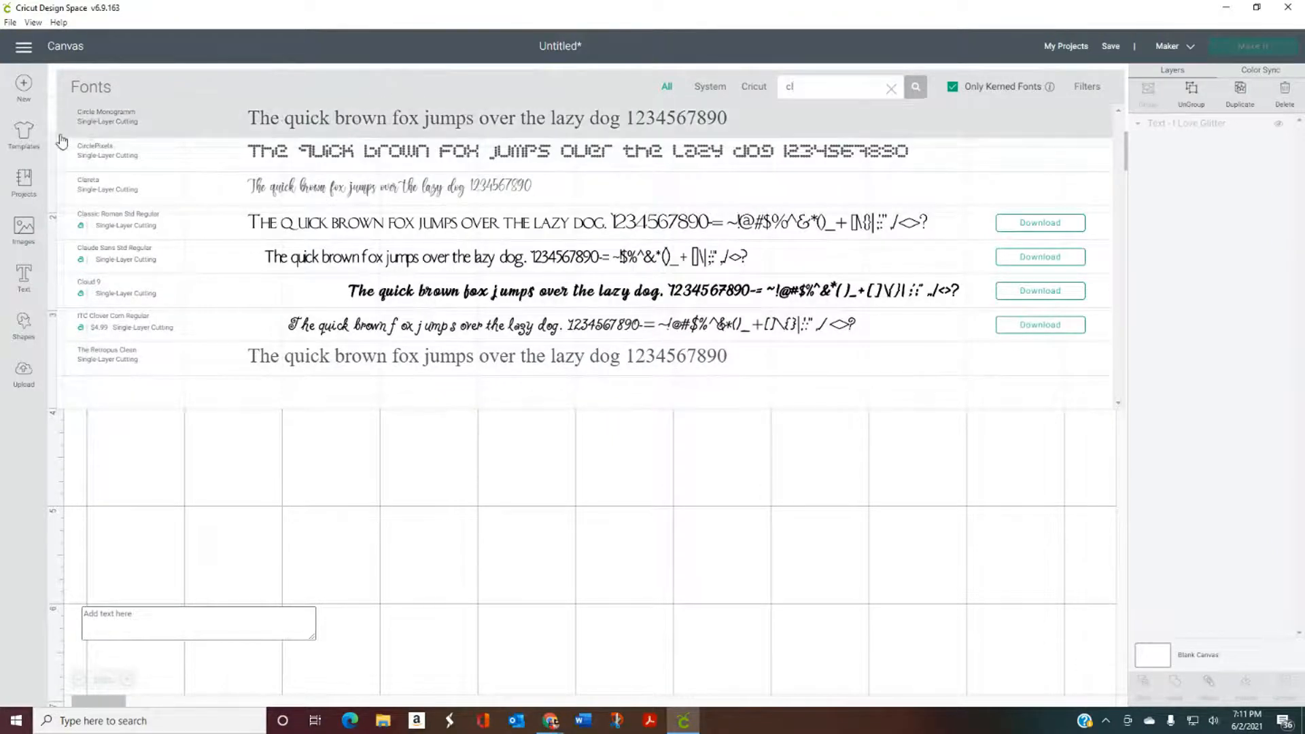
left_click(133, 182)
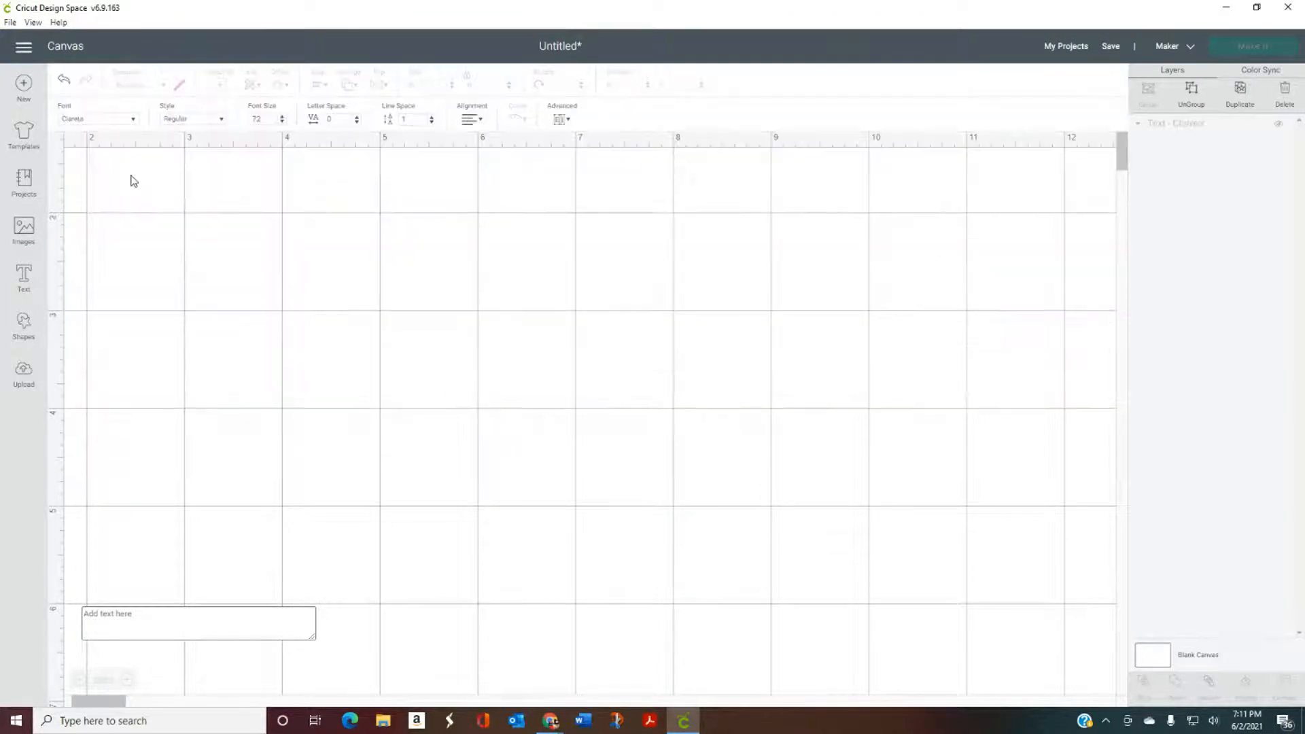
Enter "Laddy Bug Clip" as the text.
left_click(159, 615)
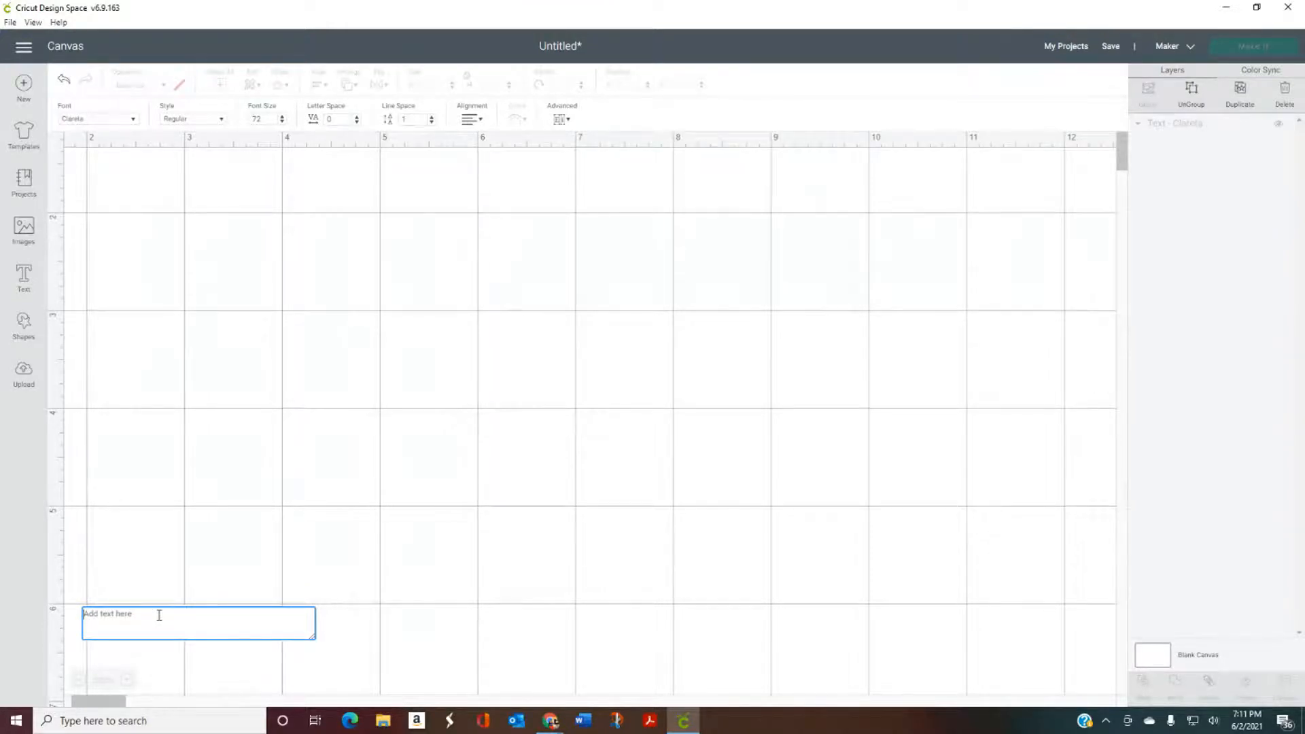
type("Ladd")
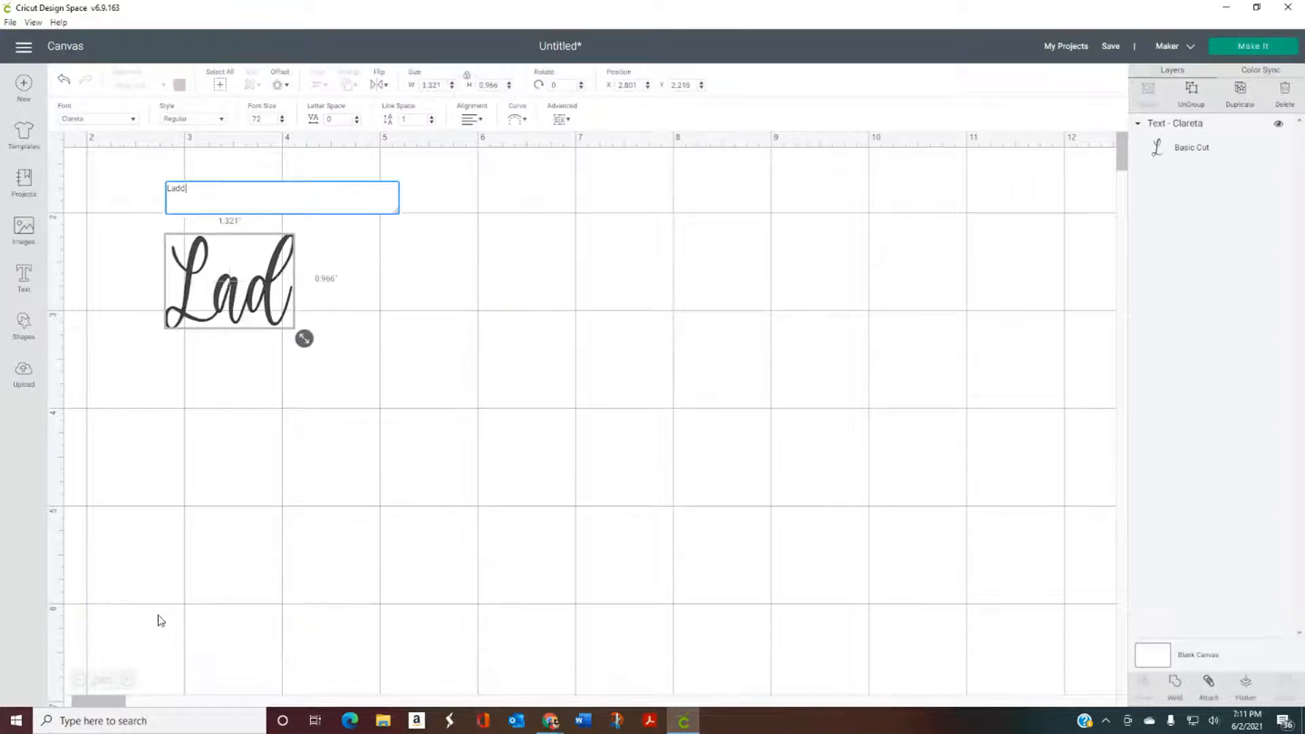
type("y u")
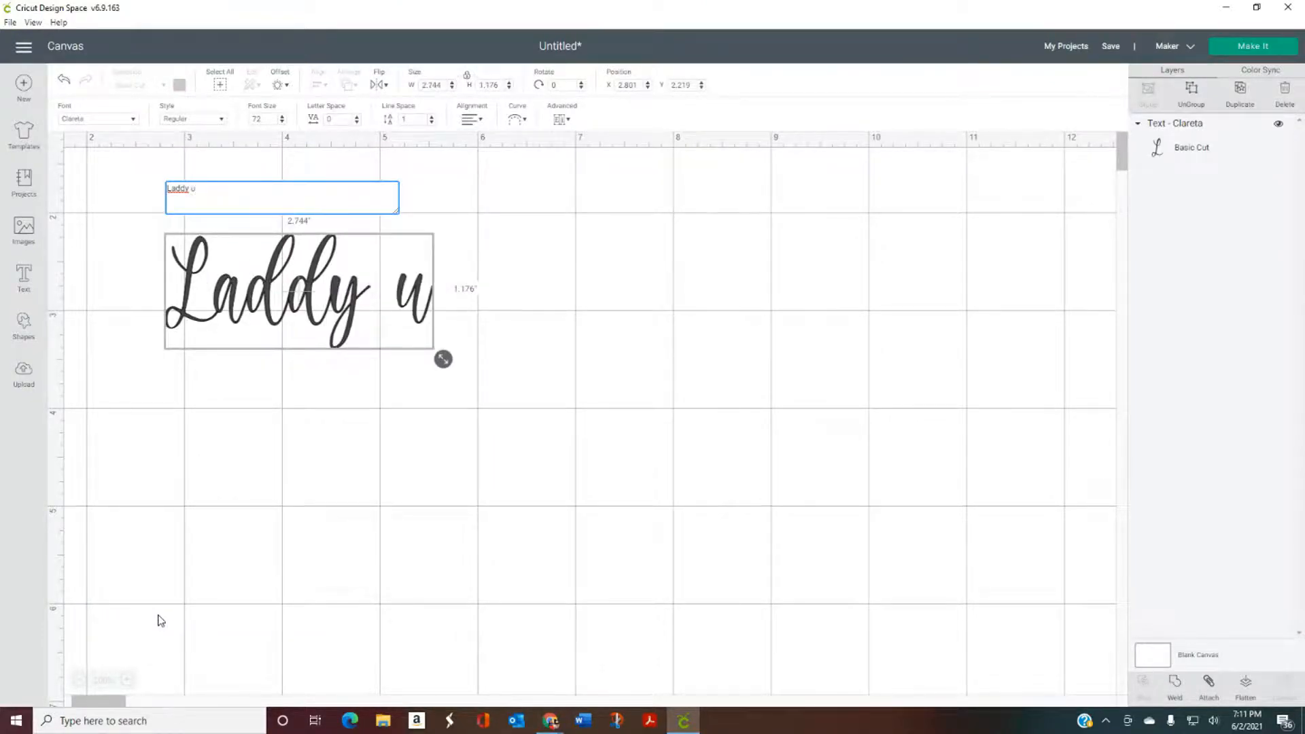
key("BackSpace")
type("u")
key("BackSpace")
type("Bug")
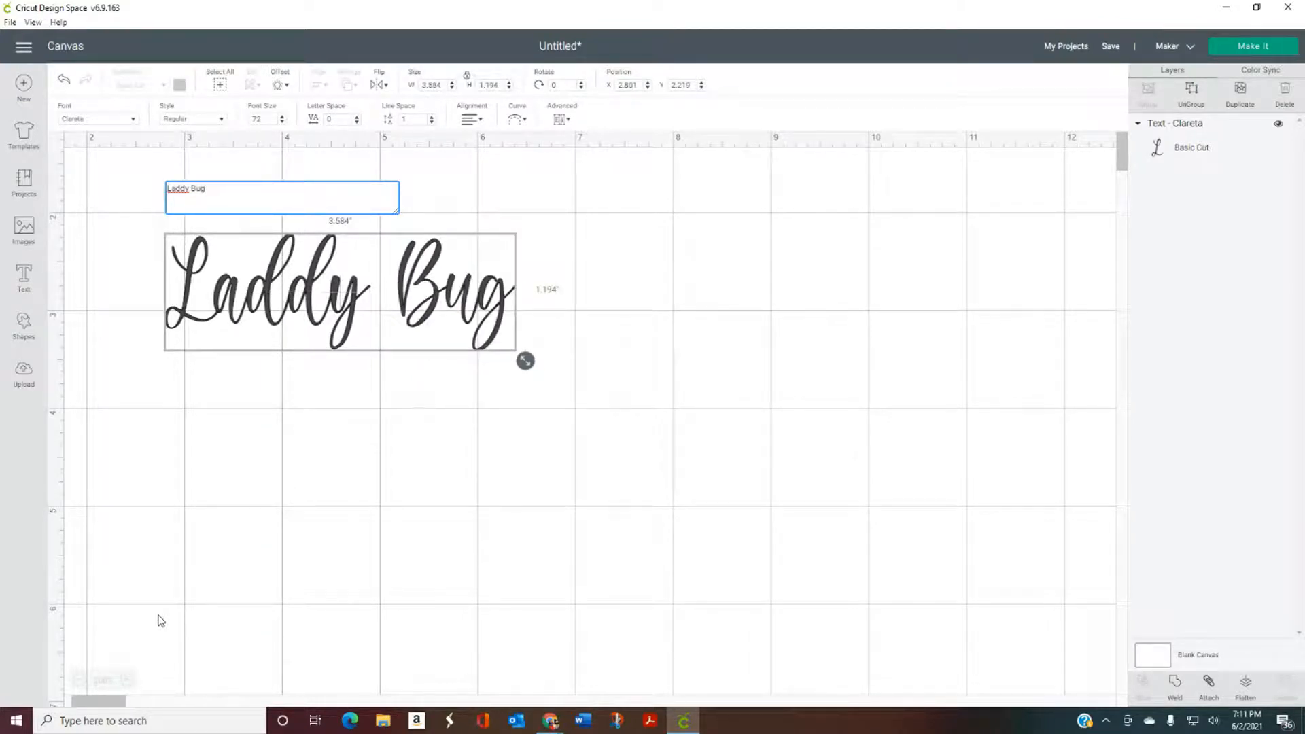
type(" Clip")
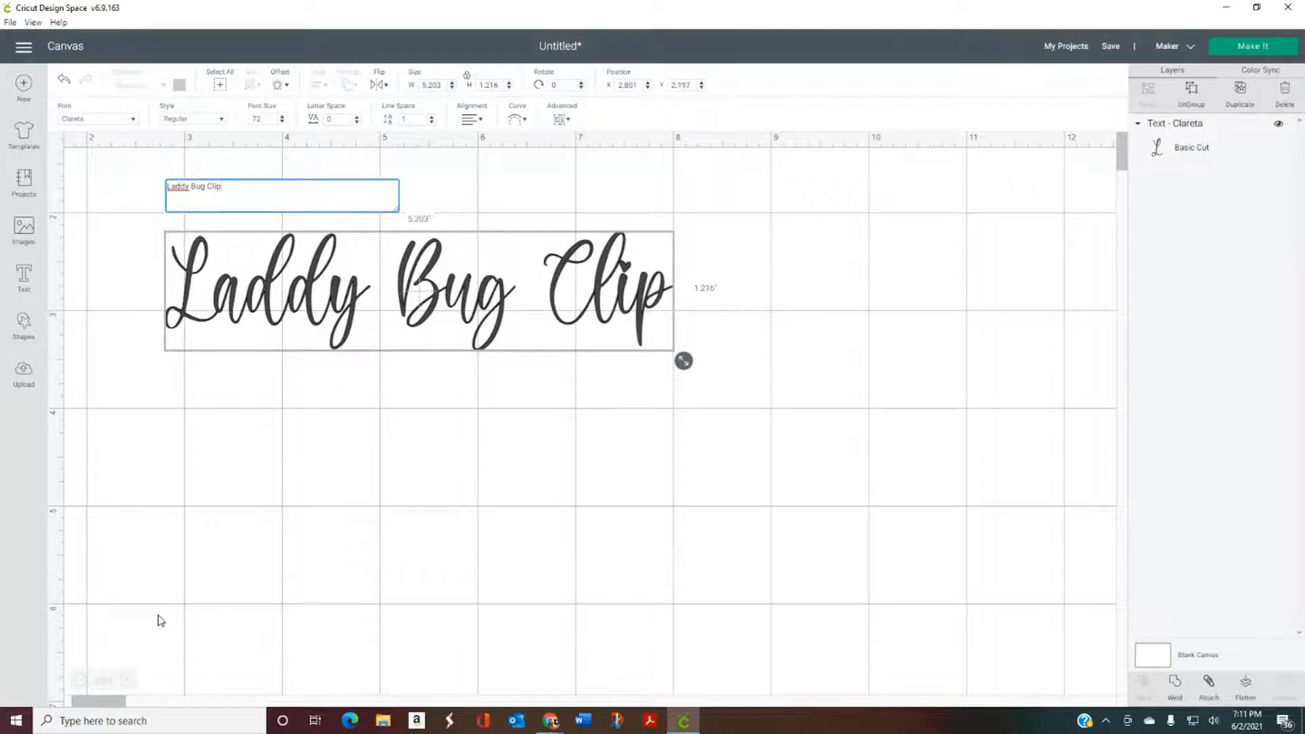
left_click(594, 589)
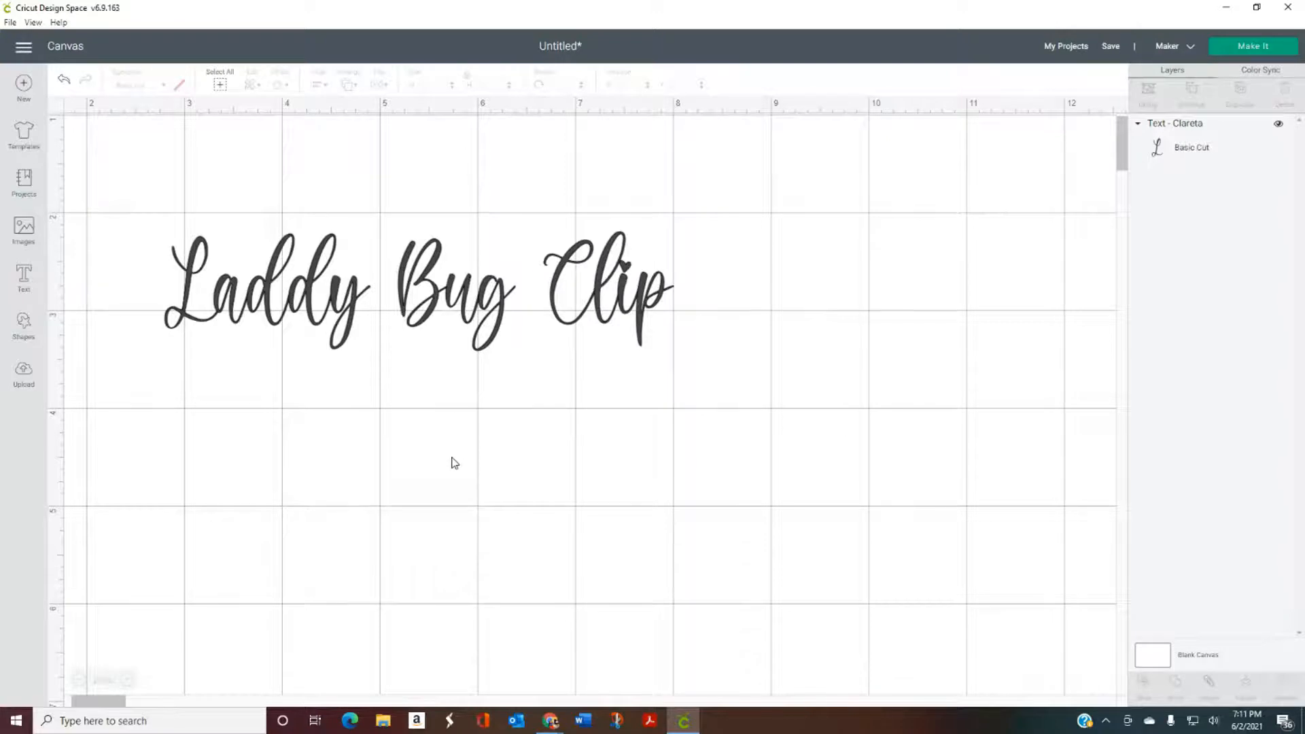
Try a line spacing of 1.5 on the "Laddy Bug Clip" text and set it back to 1.
left_click(435, 296)
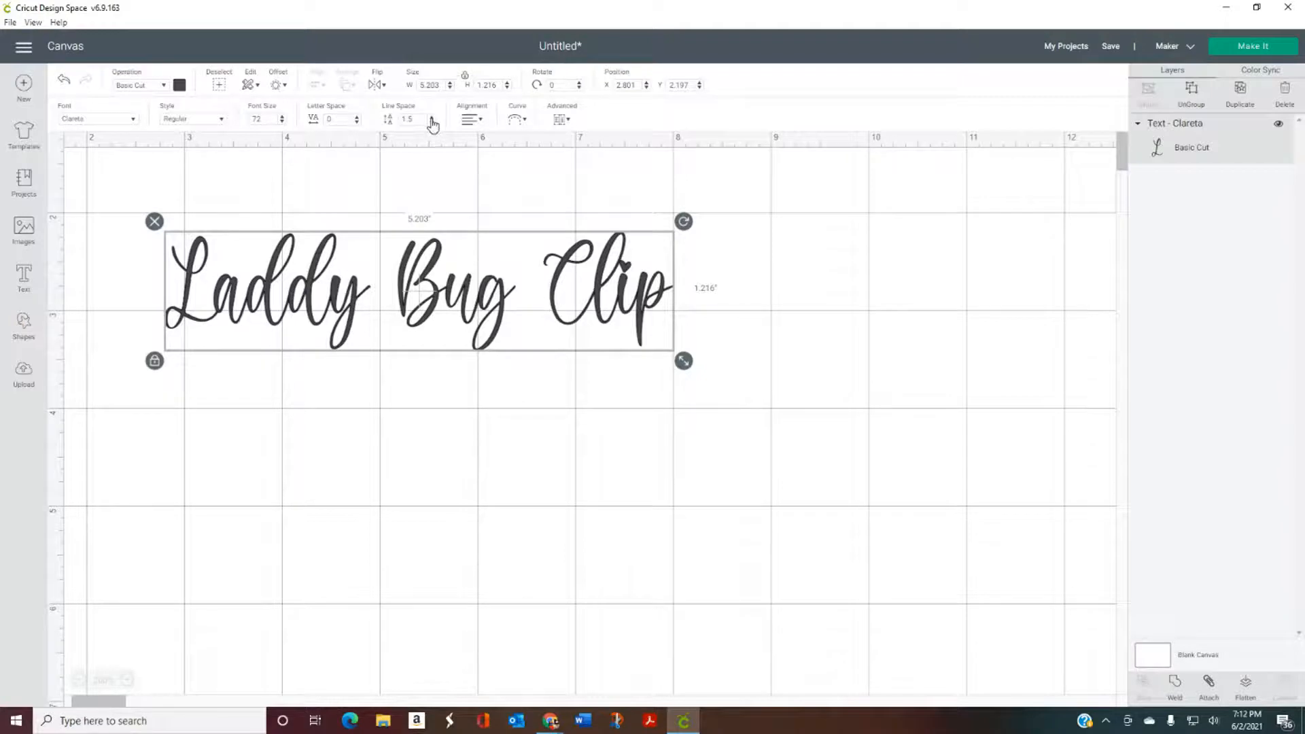
left_click(431, 122)
left_click(431, 122)
left_click(432, 123)
left_click(432, 122)
left_click(432, 122)
Set the letter spacing of the "Laddy Bug Clip" text to 1.1.
left_click(358, 117)
left_click(357, 117)
left_click(358, 117)
left_click(357, 116)
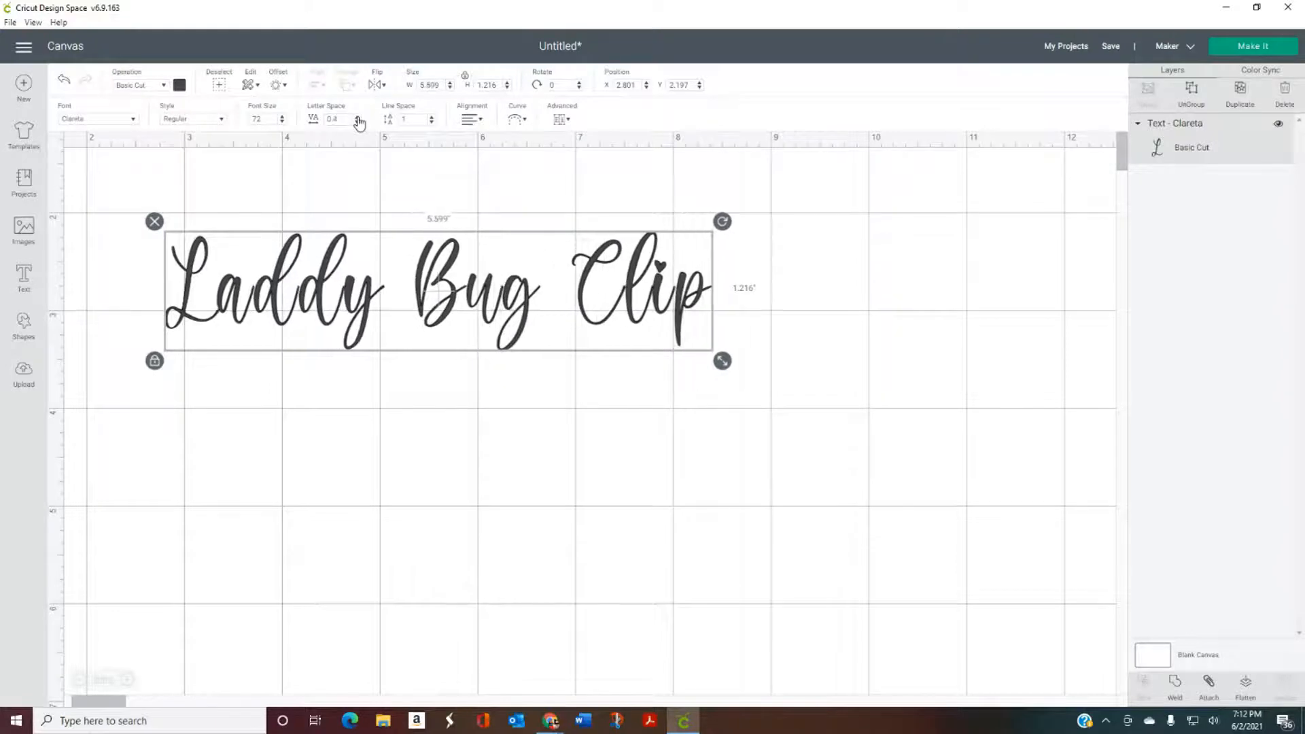
left_click(357, 117)
left_click(357, 117)
left_click(358, 117)
left_click(357, 117)
left_click(357, 116)
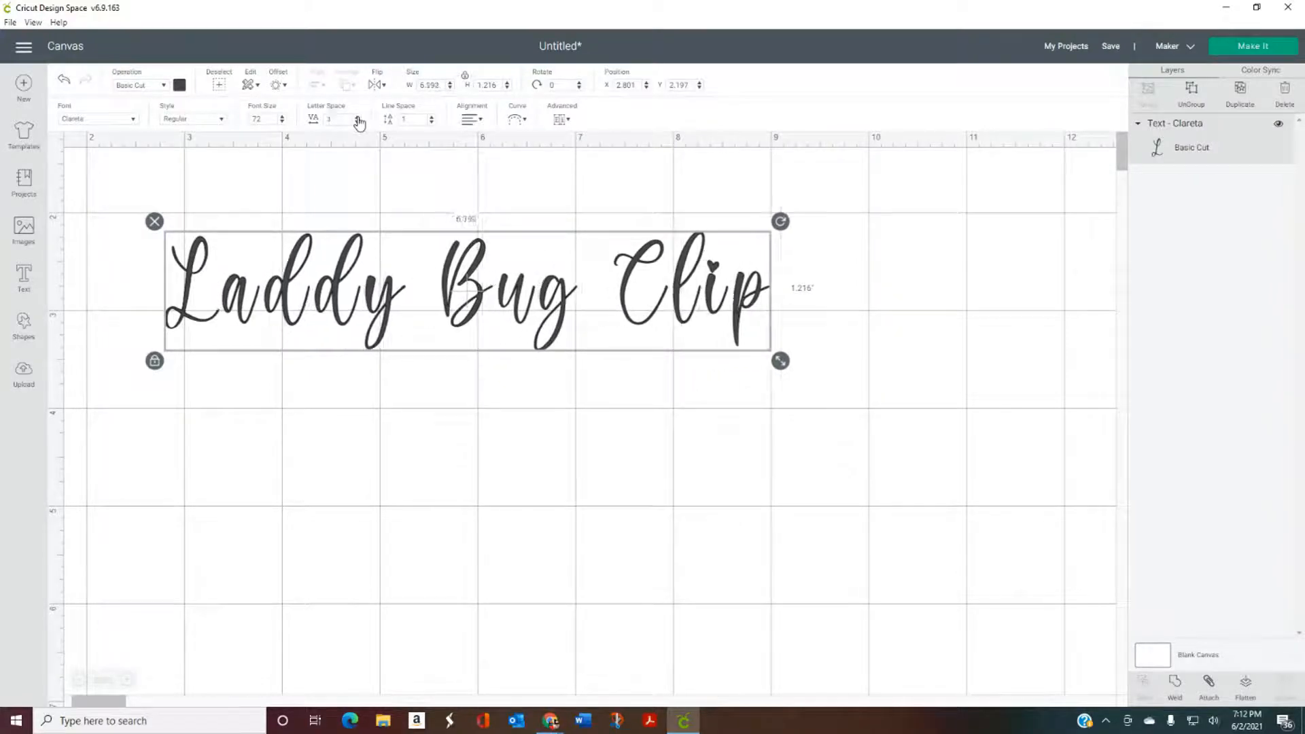
left_click(357, 117)
left_click(701, 406)
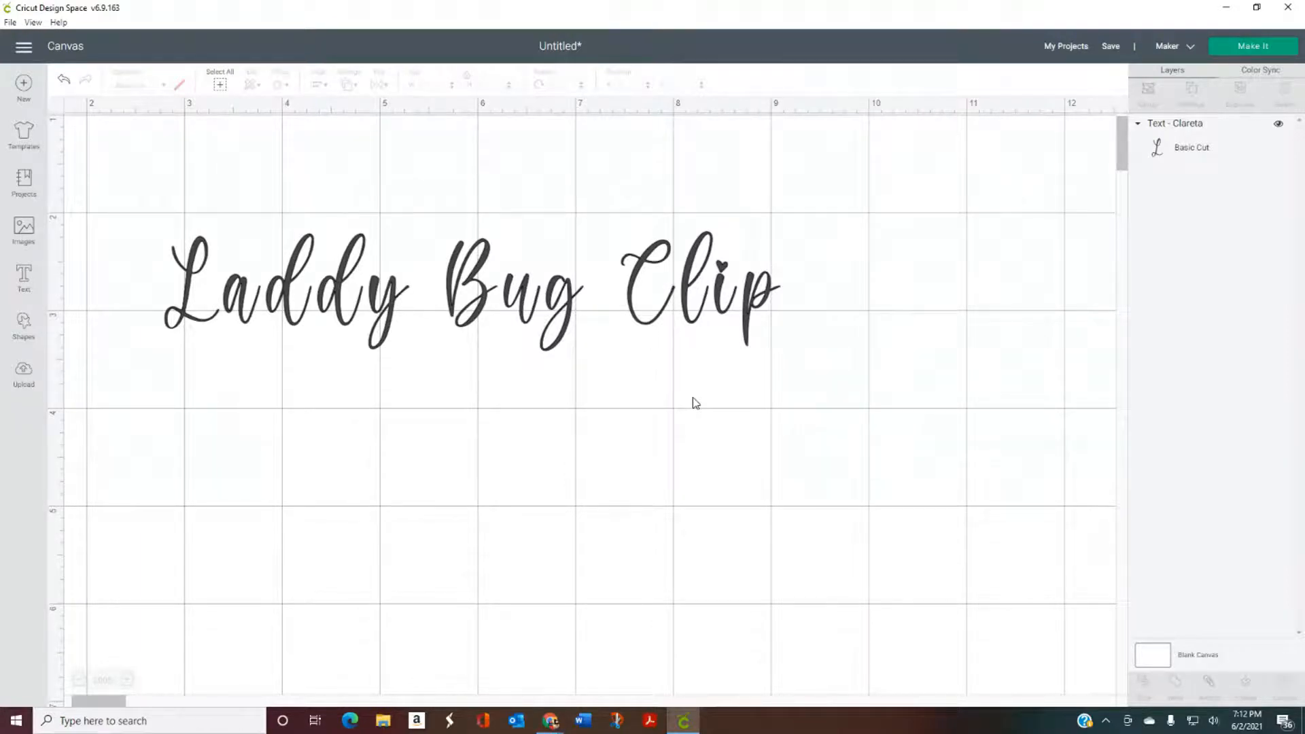
Correct the misspelled first word so the text reads "Lady Bug Clip".
double_click(333, 316)
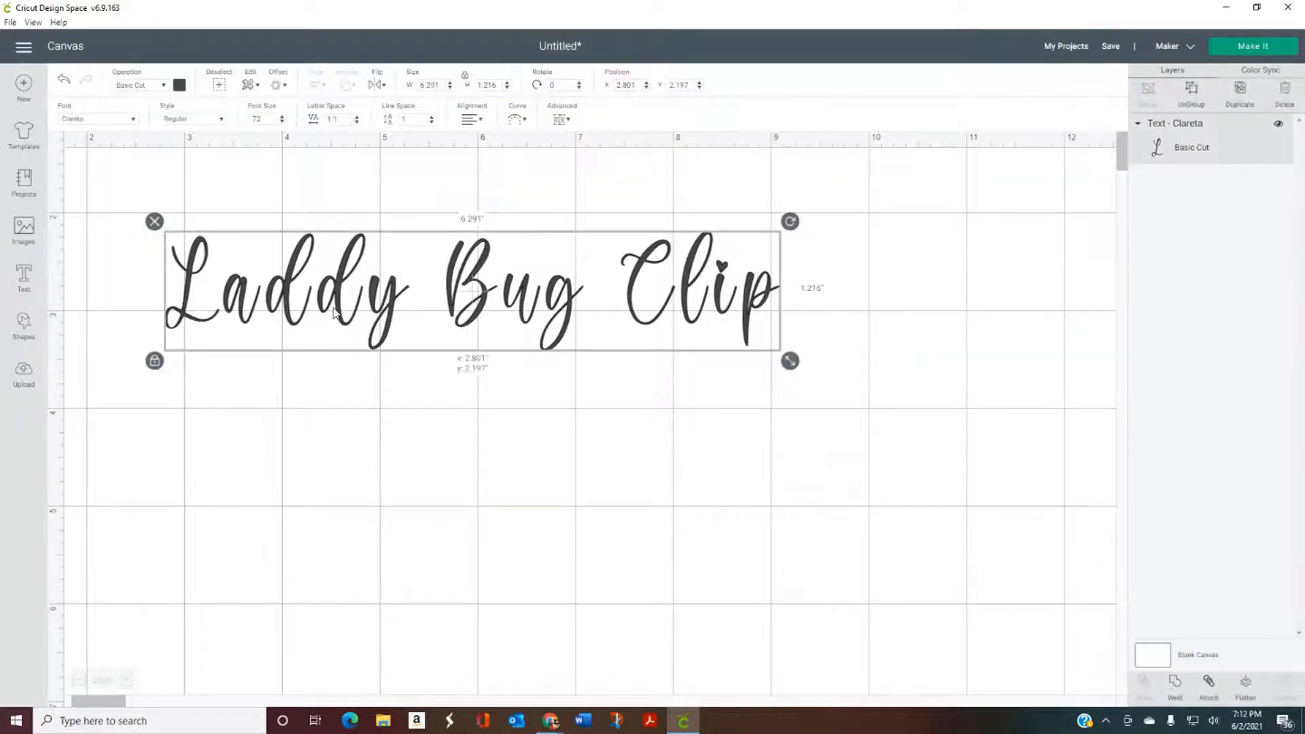
left_click(181, 189)
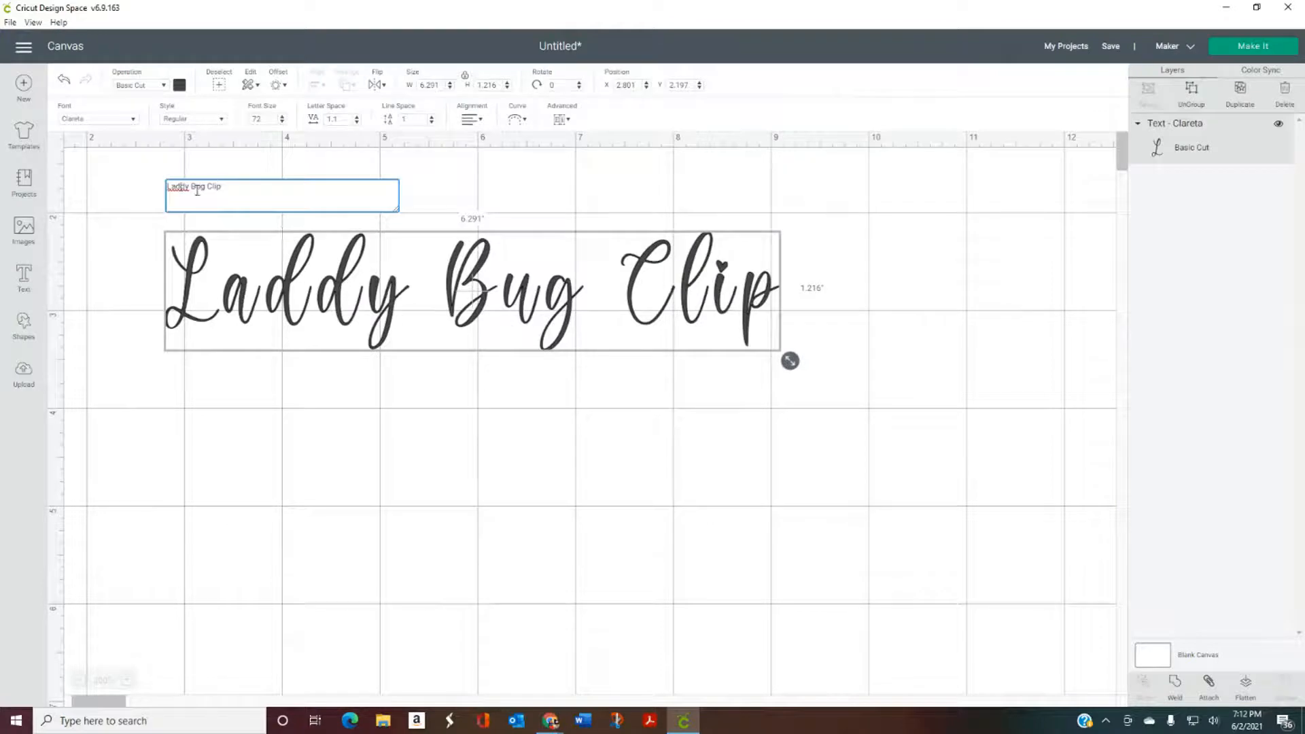
key("BackSpace")
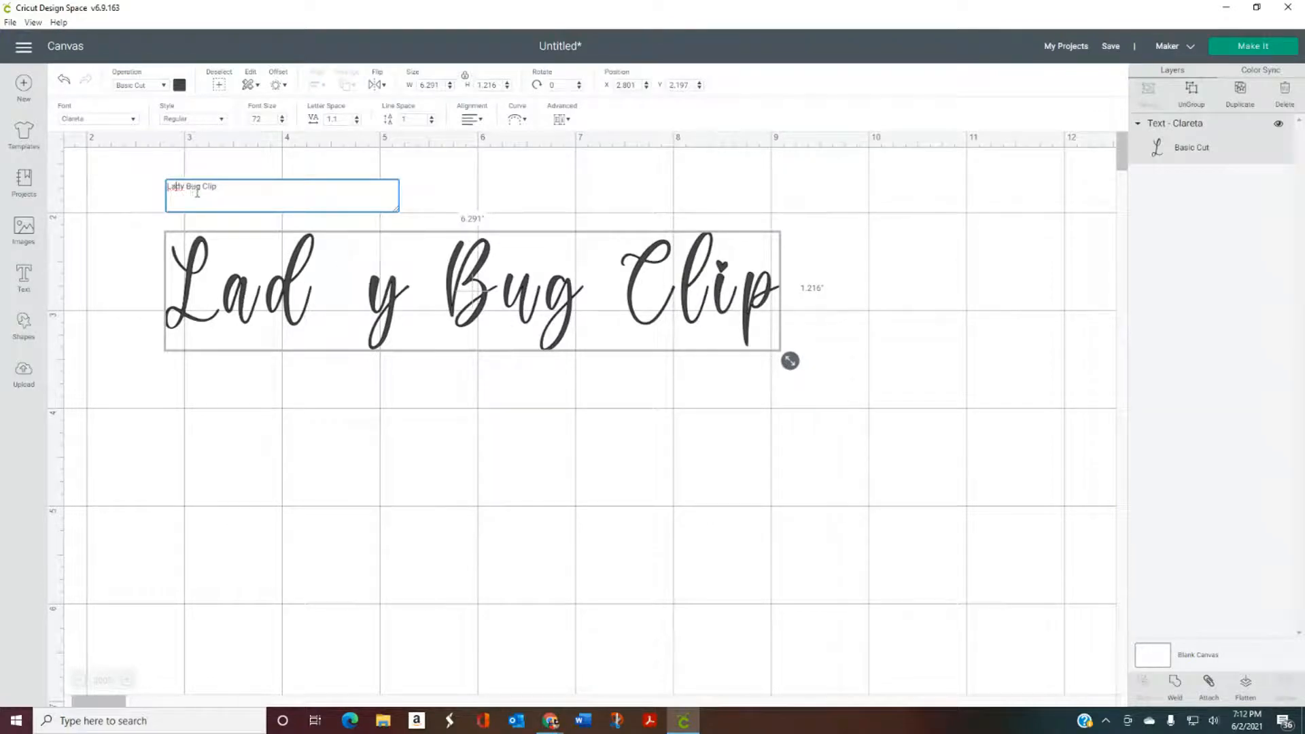
left_click(271, 394)
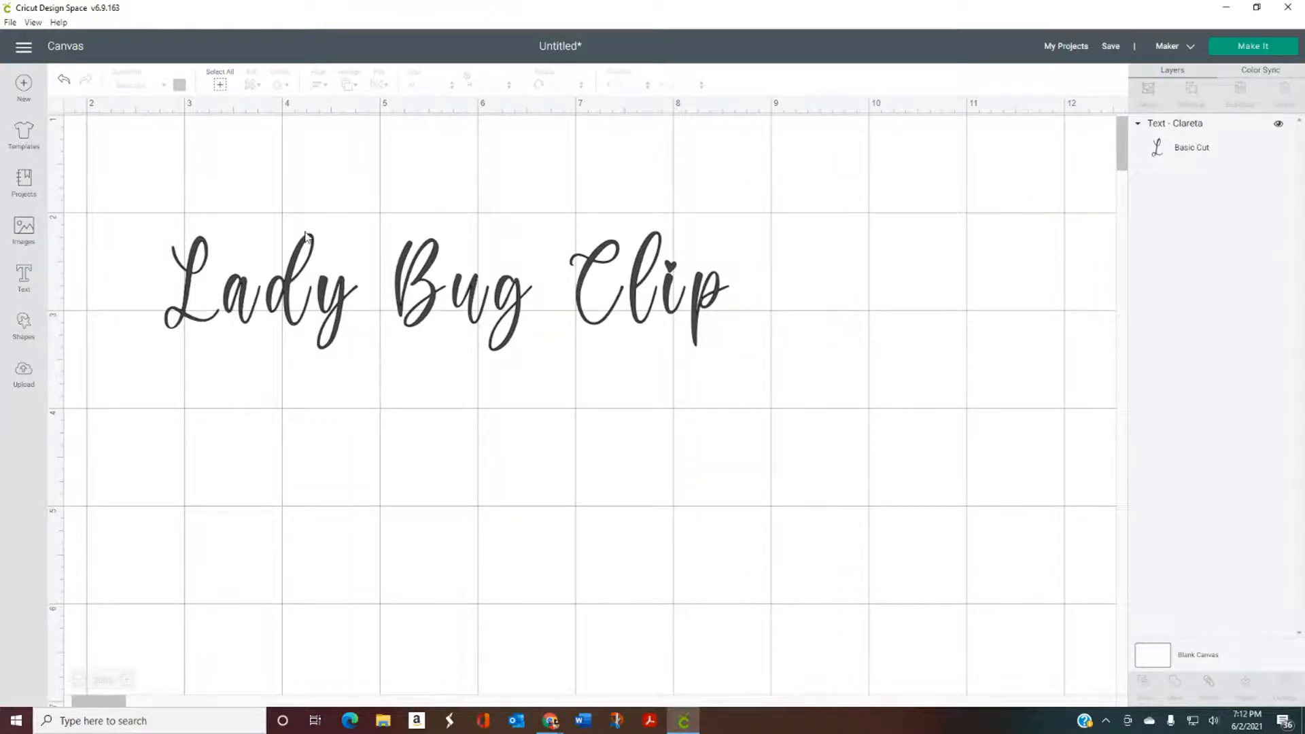
Set the letter spacing of the "Lady Bug Clip" text to 0.
left_click(207, 268)
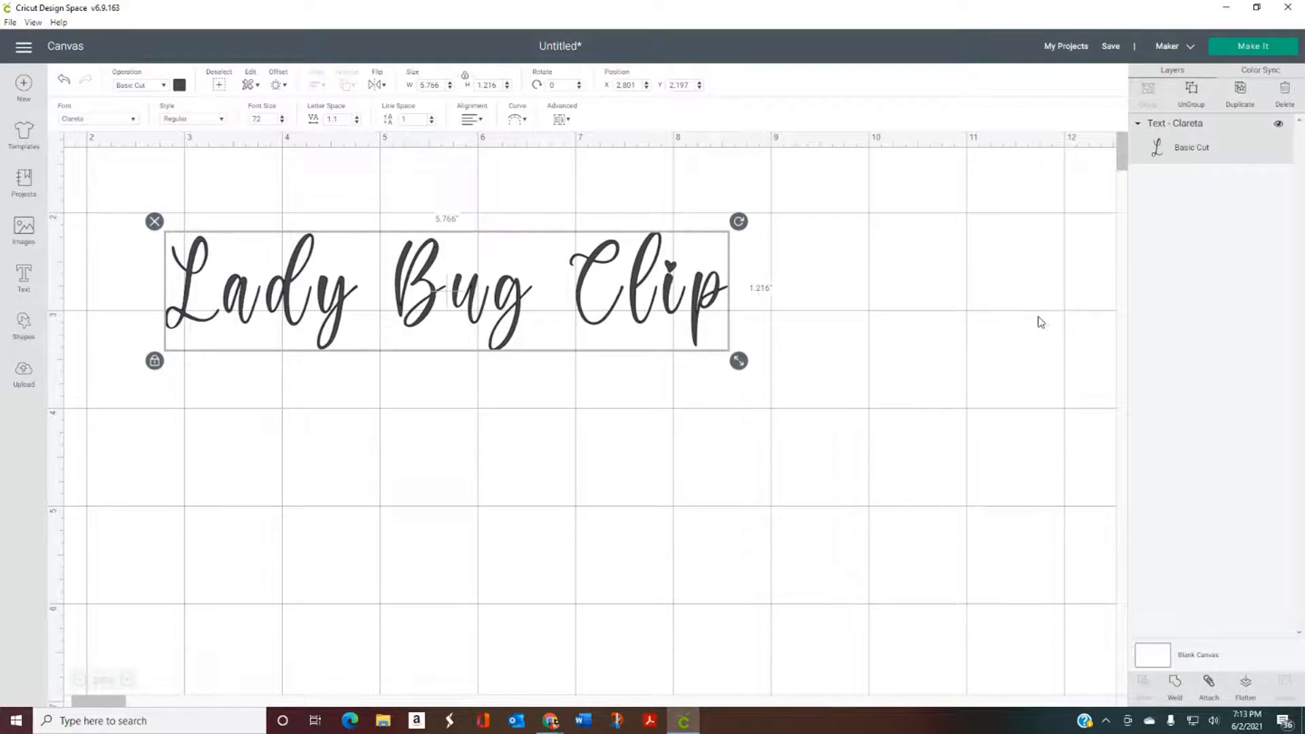
left_click(1039, 321)
left_click(672, 270)
left_click(357, 122)
left_click(357, 122)
left_click(356, 122)
left_click(356, 122)
left_click(357, 121)
left_click(356, 122)
left_click(356, 122)
left_click(357, 122)
left_click(357, 122)
left_click(357, 122)
left_click(356, 122)
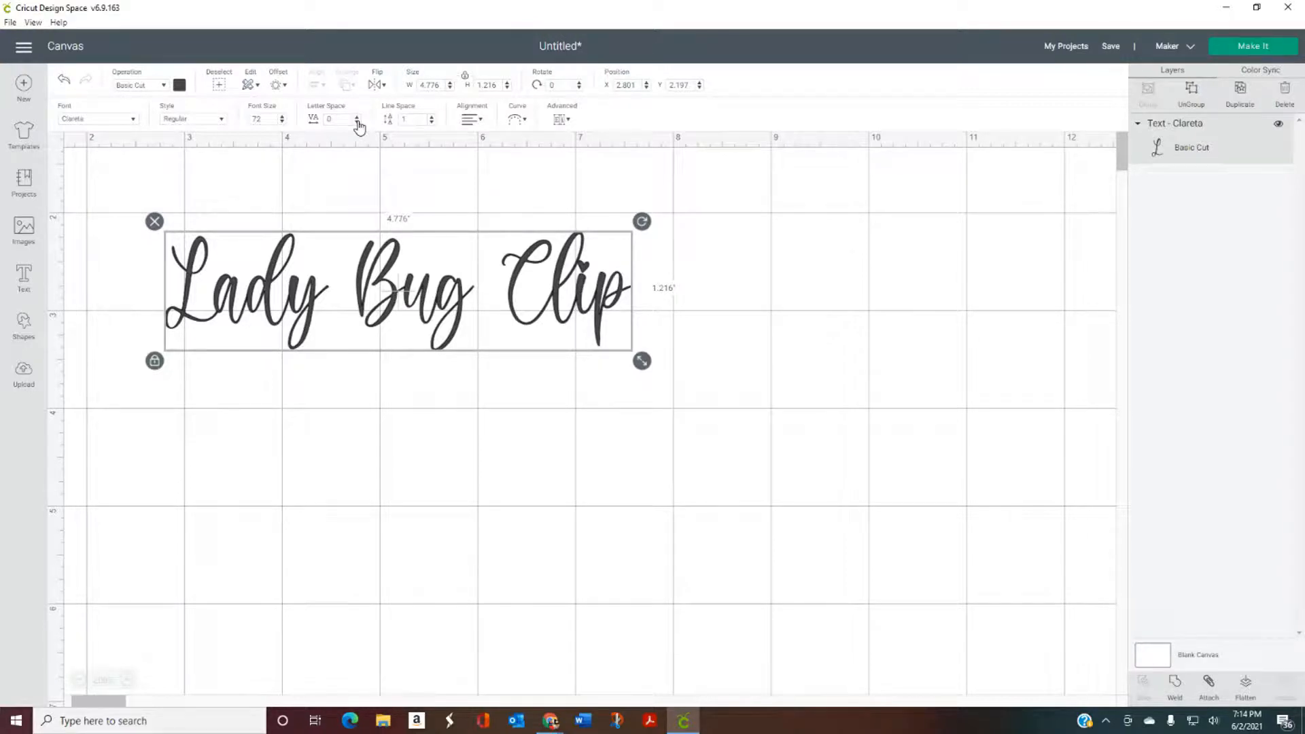
left_click(836, 351)
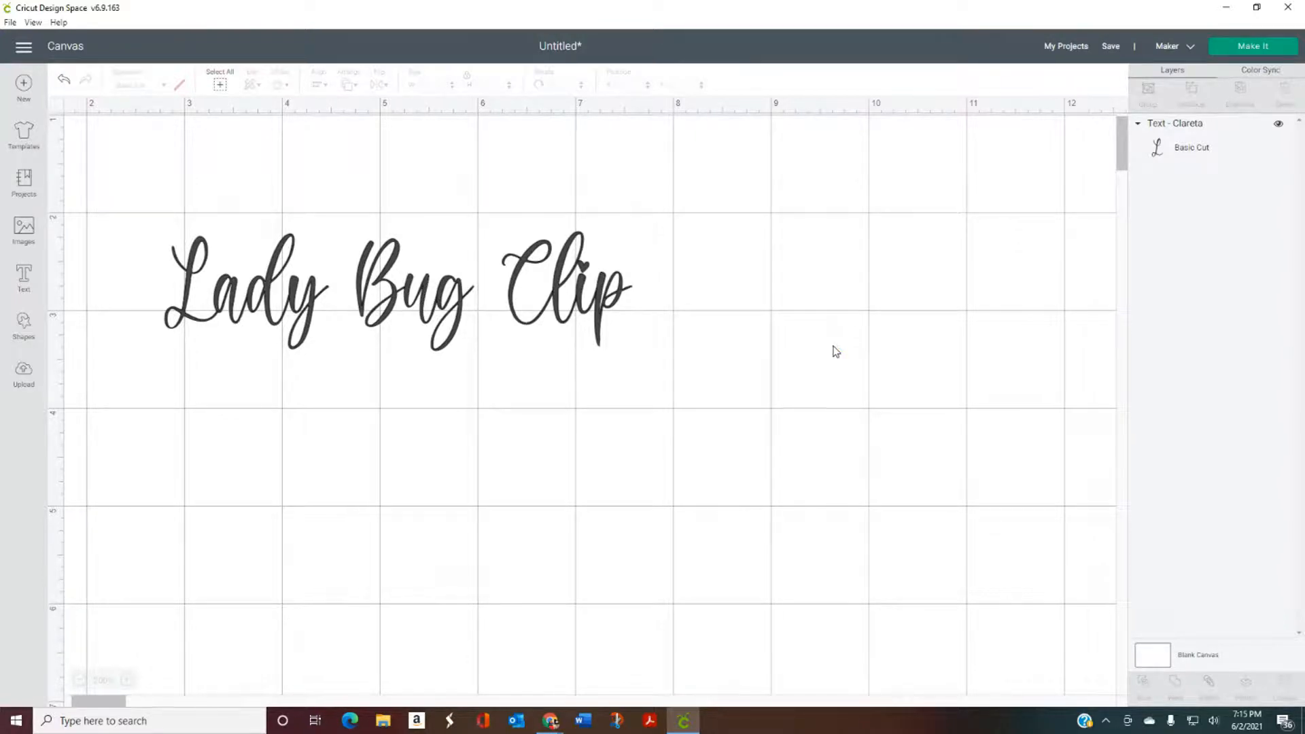
Duplicate the "Lady Bug Clip" text and place the copy below the original at about X 2.87, Y 4.63.
left_click(296, 291)
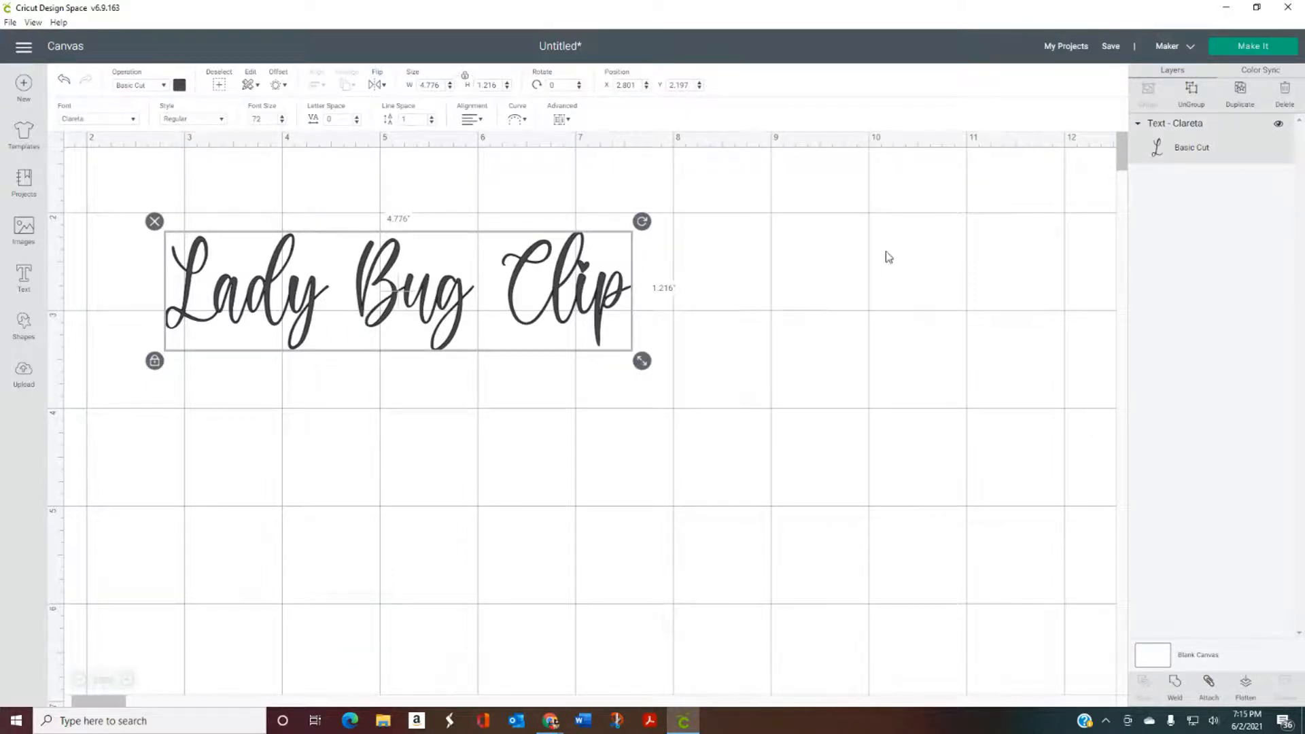
right_click(594, 293)
key("ctrl+d")
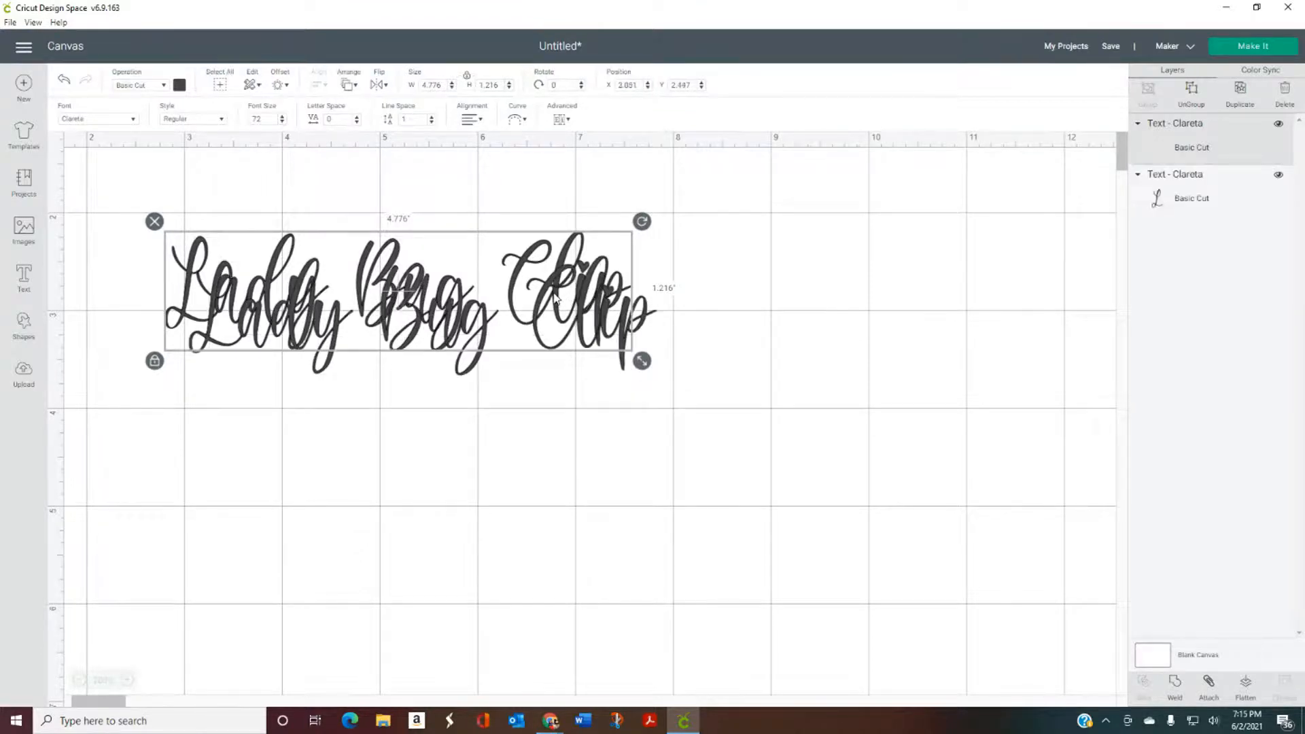
left_click_drag(564, 336, 547, 550)
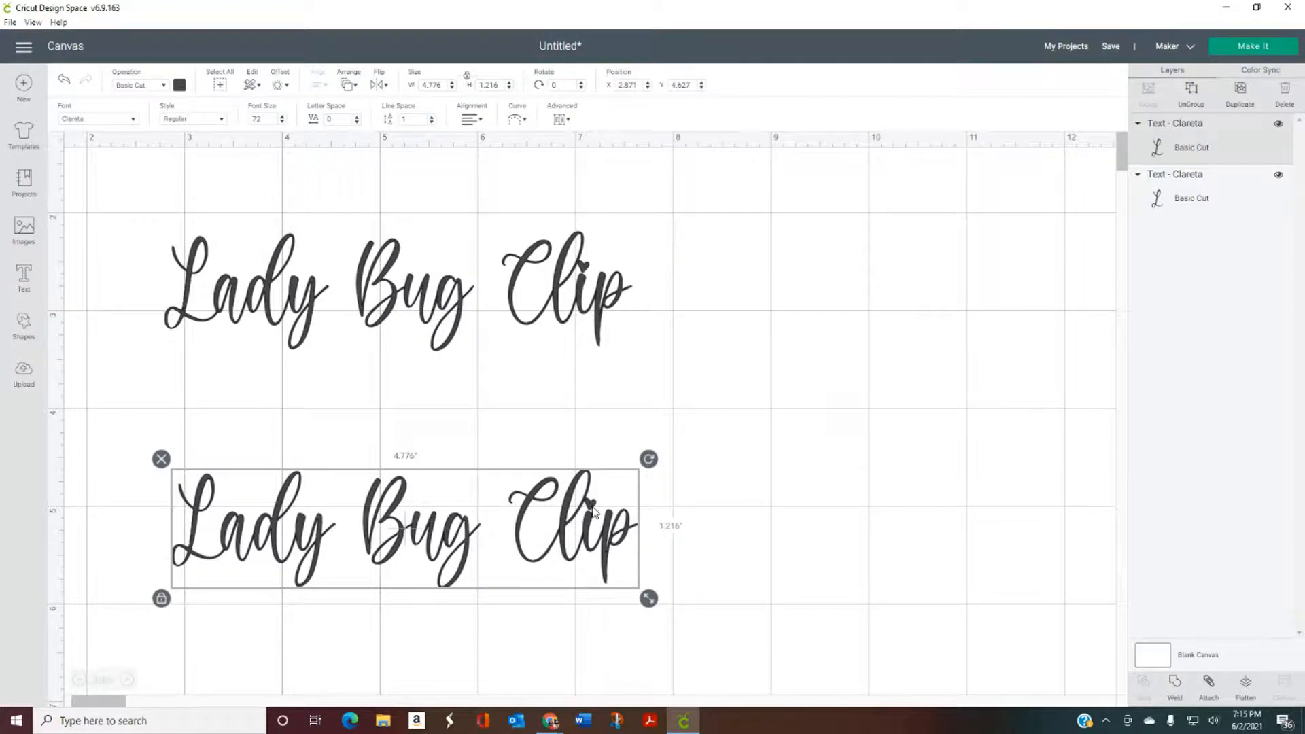
left_click(753, 529)
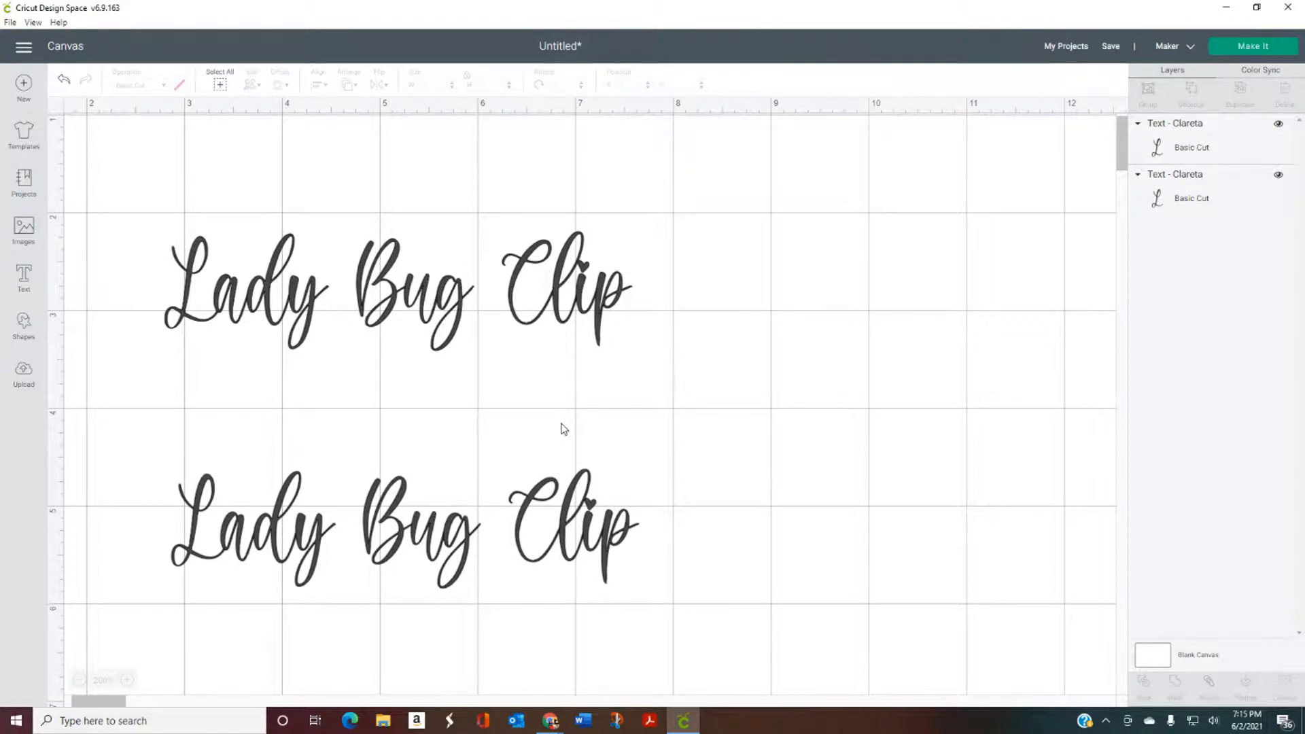
Hide the lower "Lady Bug Clip" copy and weld the letters of the upper text.
left_click(570, 539)
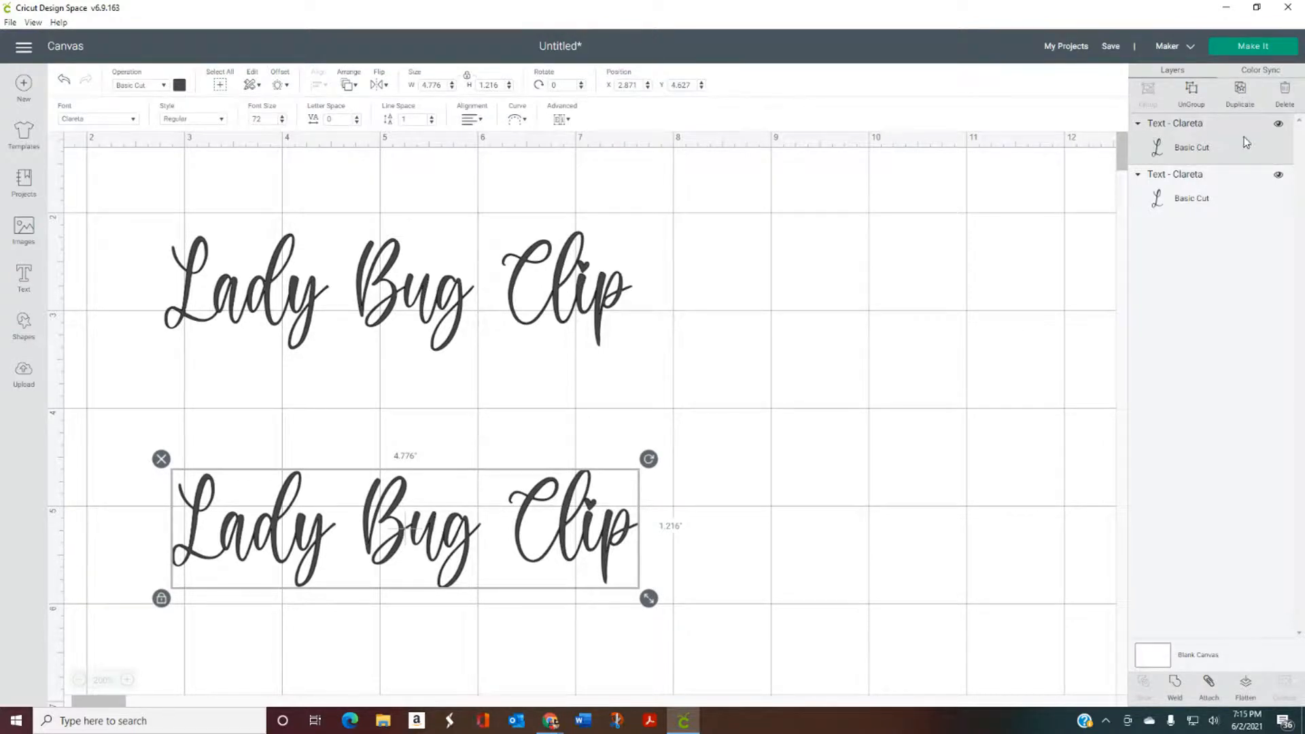
left_click(1279, 127)
left_click(607, 282)
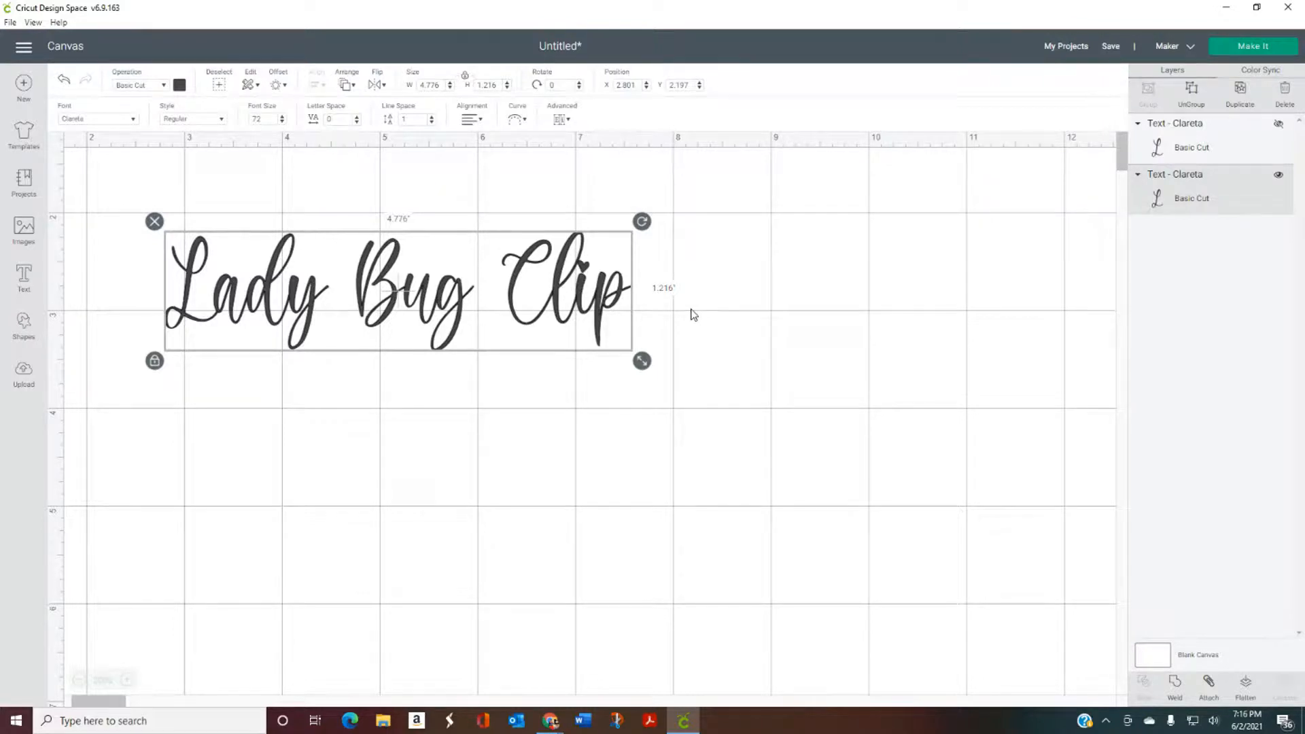
left_click(1176, 685)
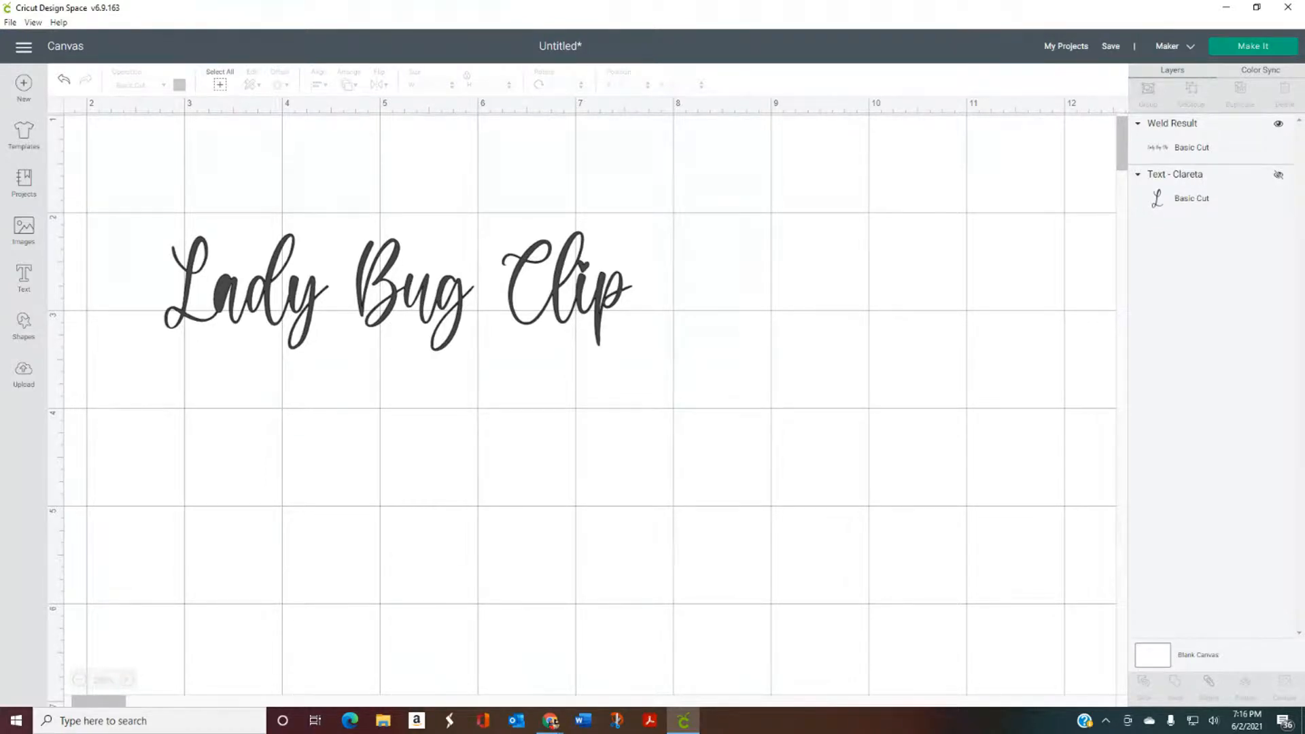
left_click(462, 297)
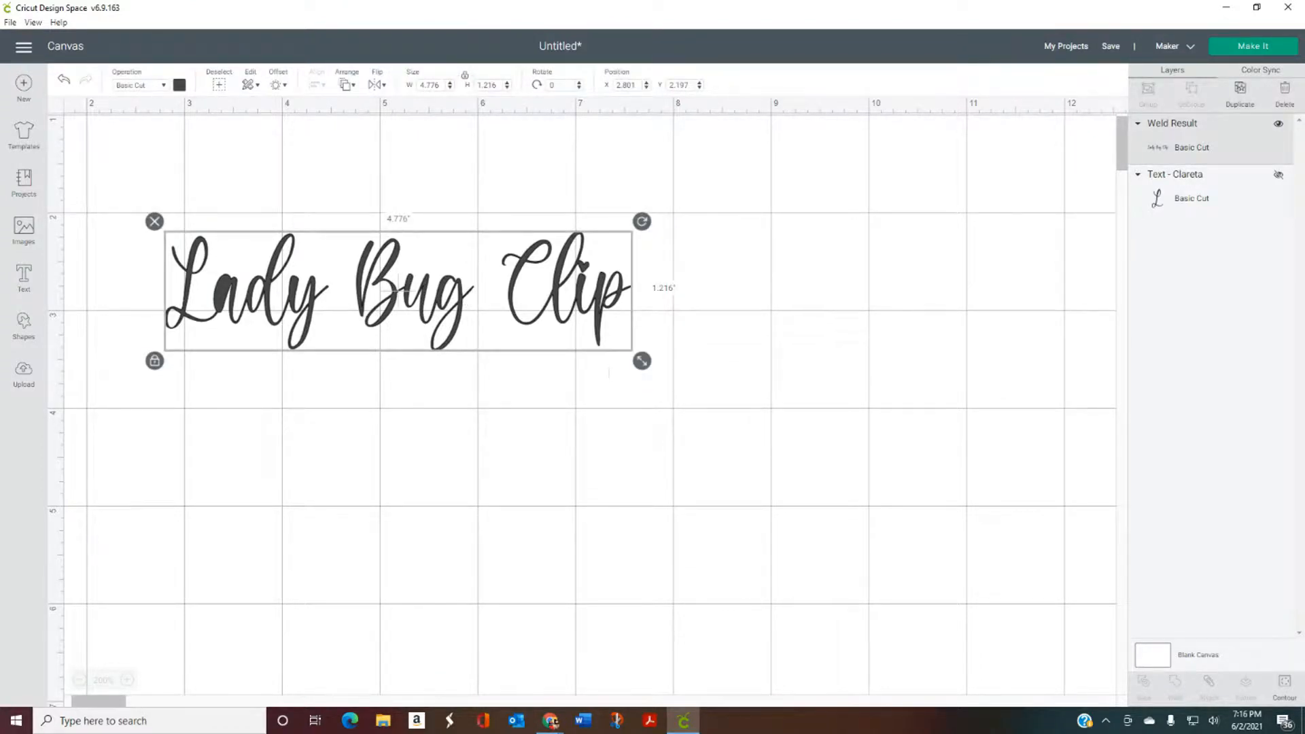
left_click(1059, 172)
Hide the welded text, show the unwelded "Lady Bug Clip" copy and move it up to about X 4.16, Y 2.18.
left_click(1278, 124)
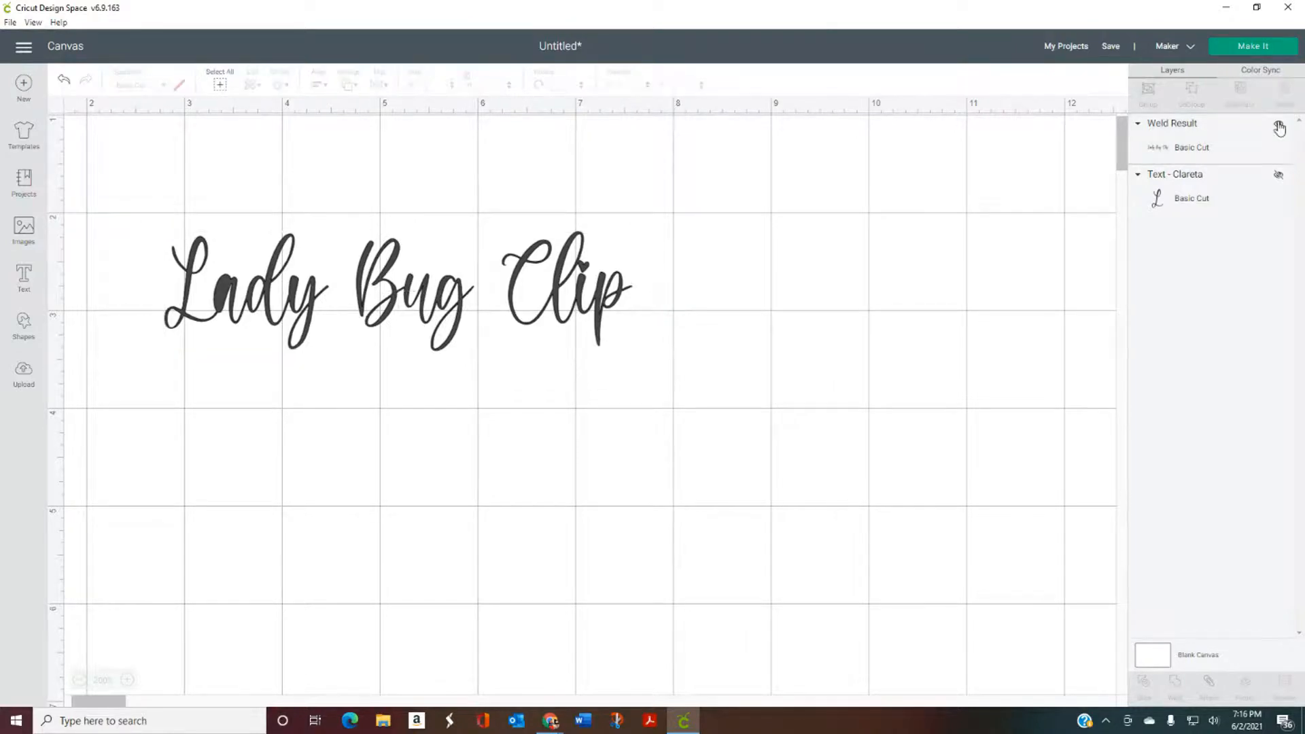
left_click(1278, 174)
left_click_drag(423, 511, 551, 279)
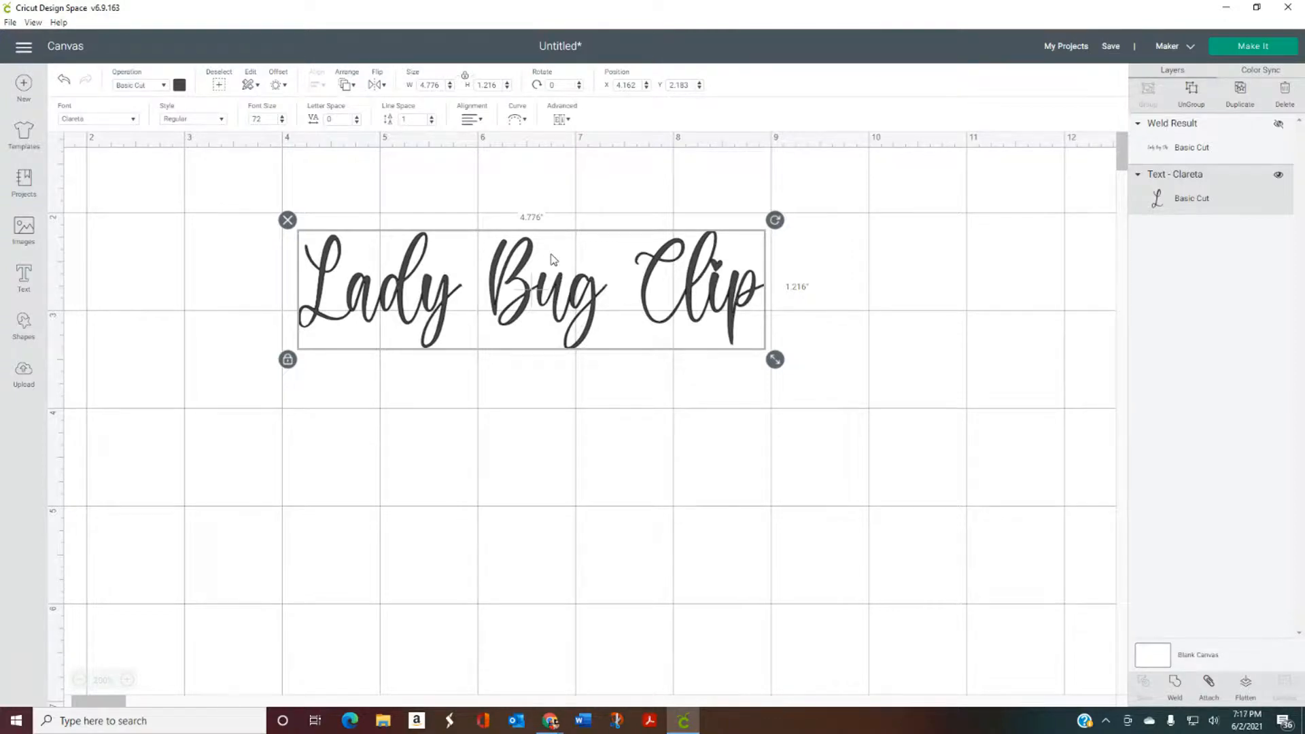
Preview the unwelded text on the cutting mat, then return to the canvas and make only the welded text visible.
left_click(1255, 54)
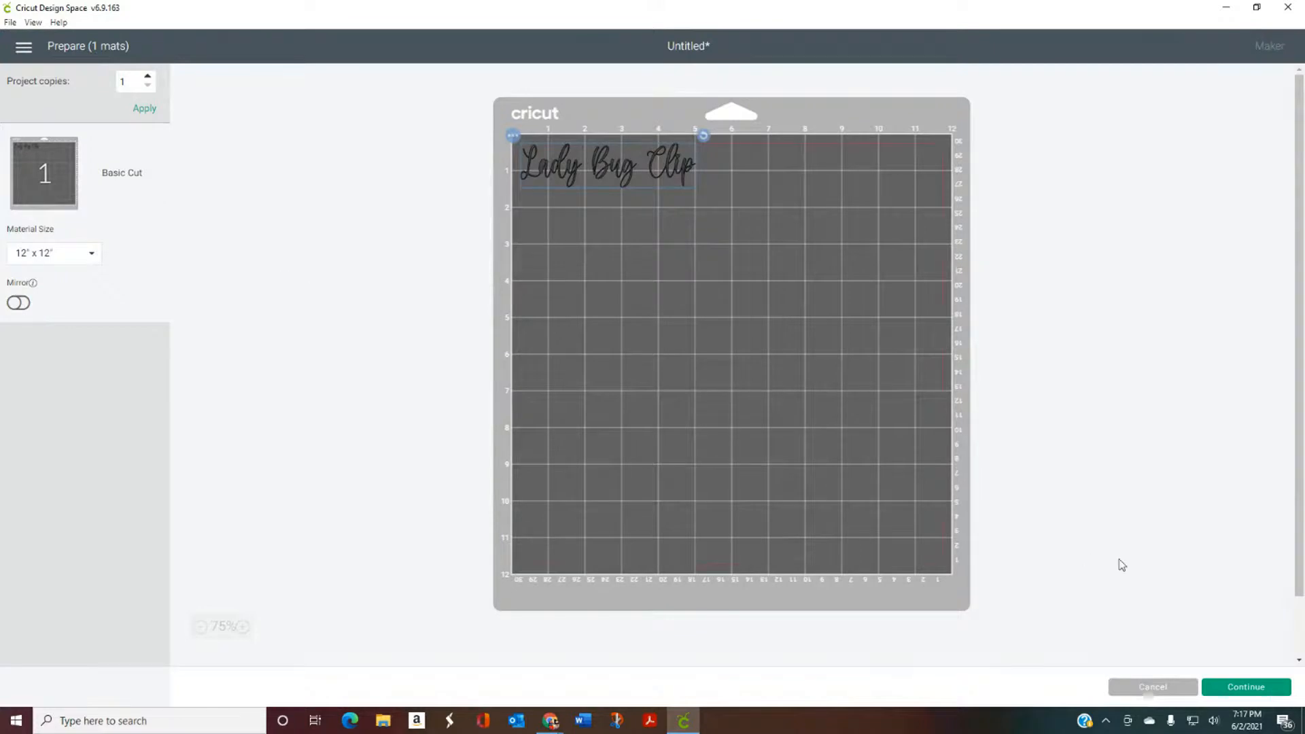
left_click(1155, 689)
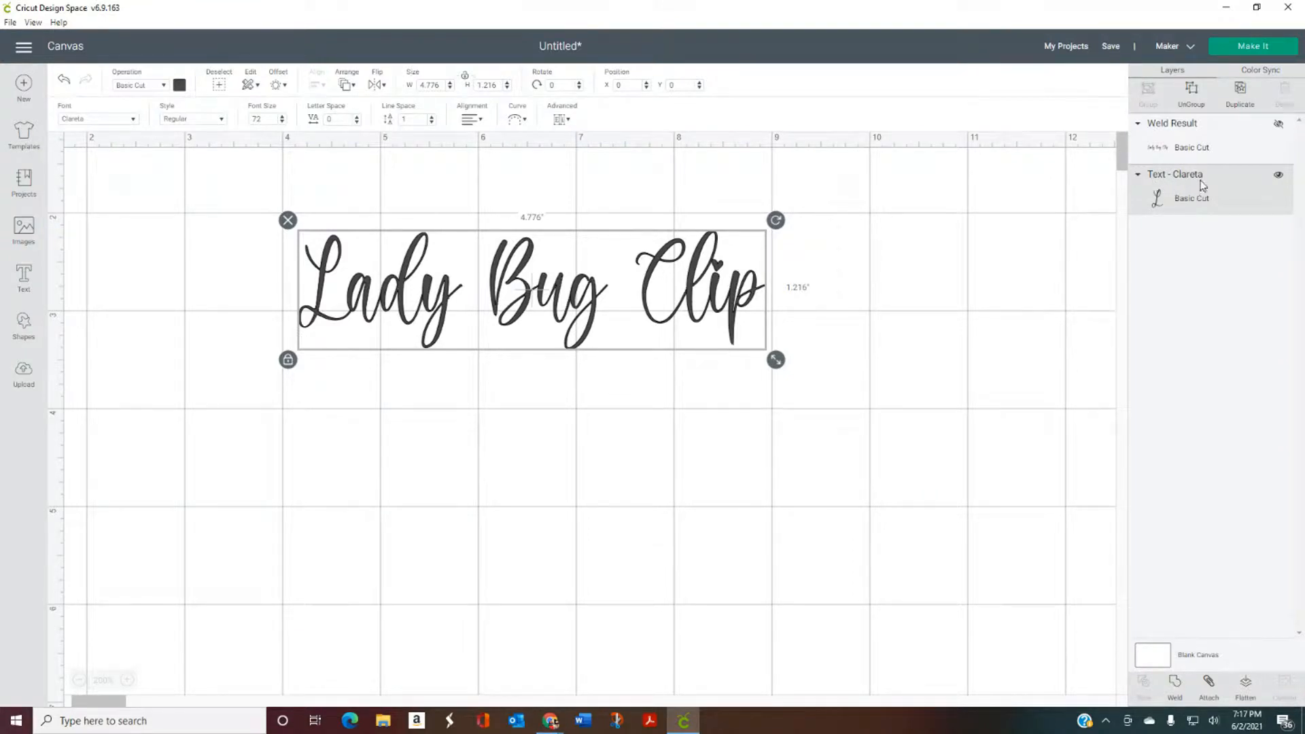
left_click(1279, 177)
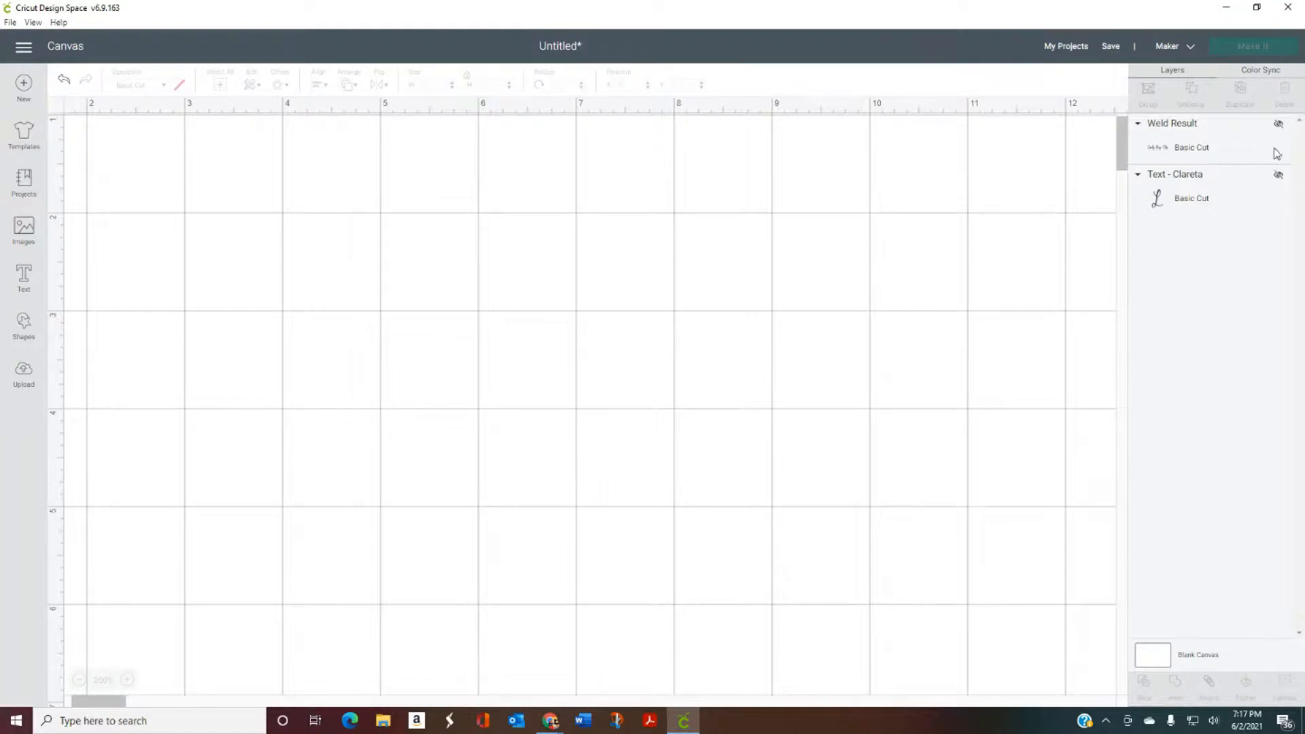
left_click(1278, 125)
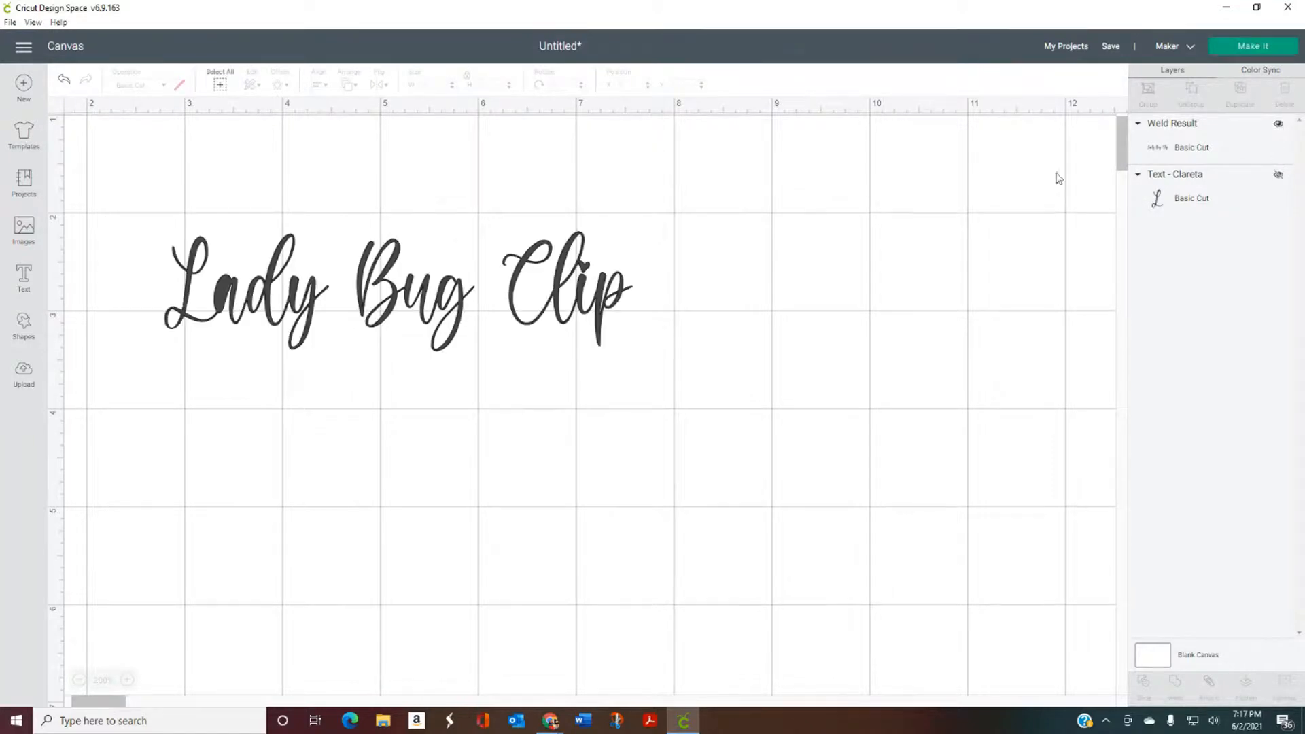
Preview the welded text on the cutting mat and try the Mirror option, switching it back off.
left_click(1240, 53)
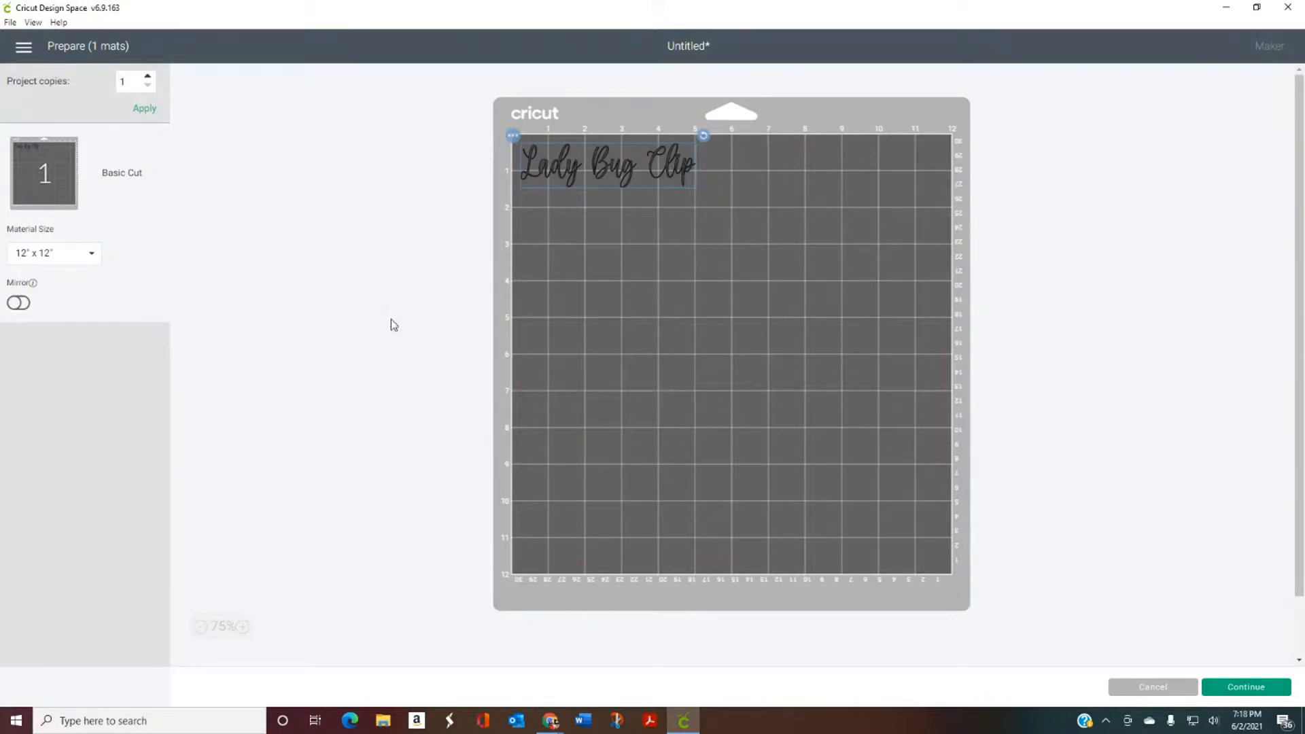
left_click(20, 303)
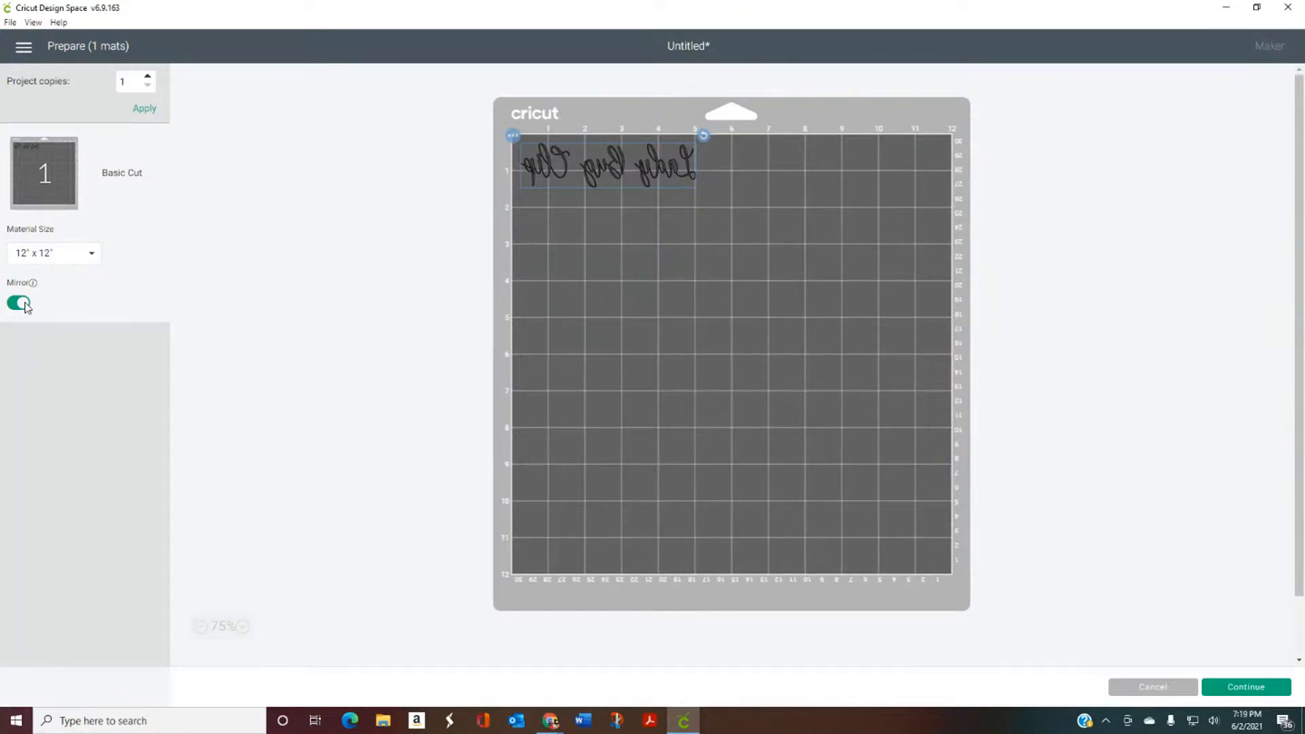
left_click(20, 305)
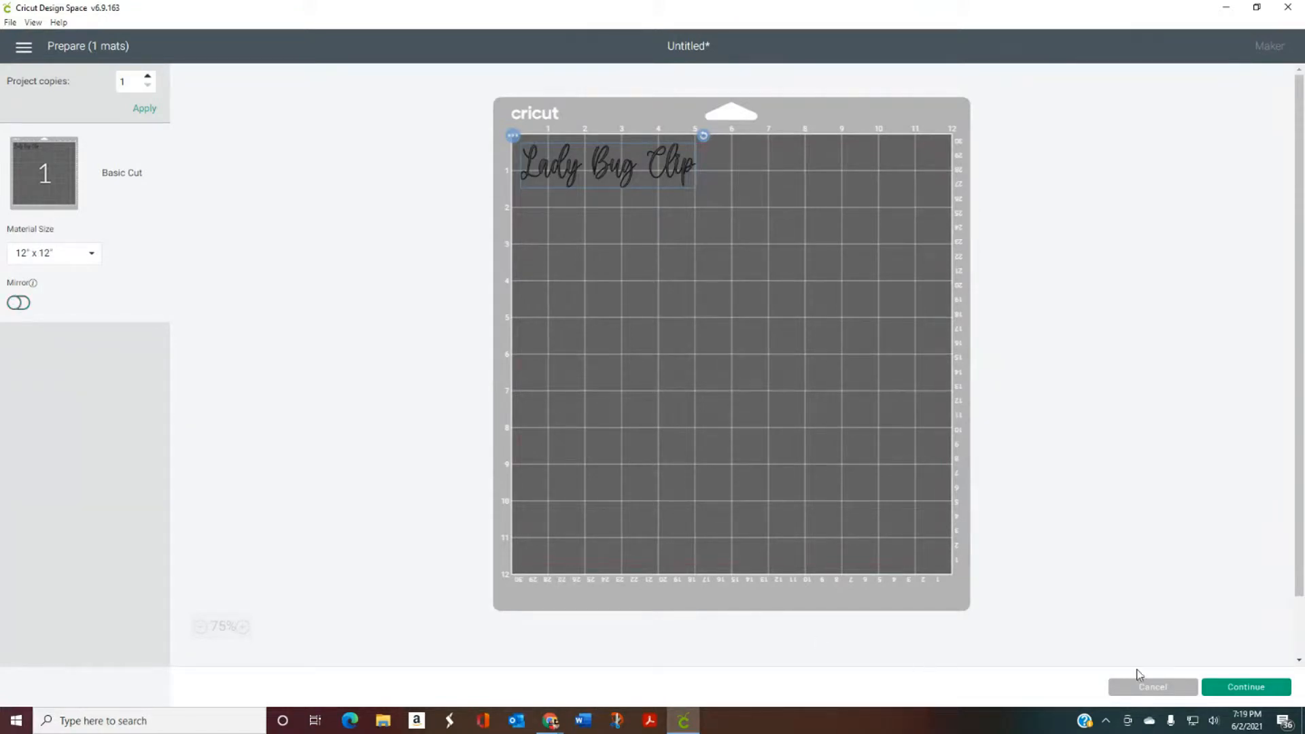
Continue to the cut setup and choose Premium Outdoor Vinyl from the favorite materials as the base material.
left_click(1240, 692)
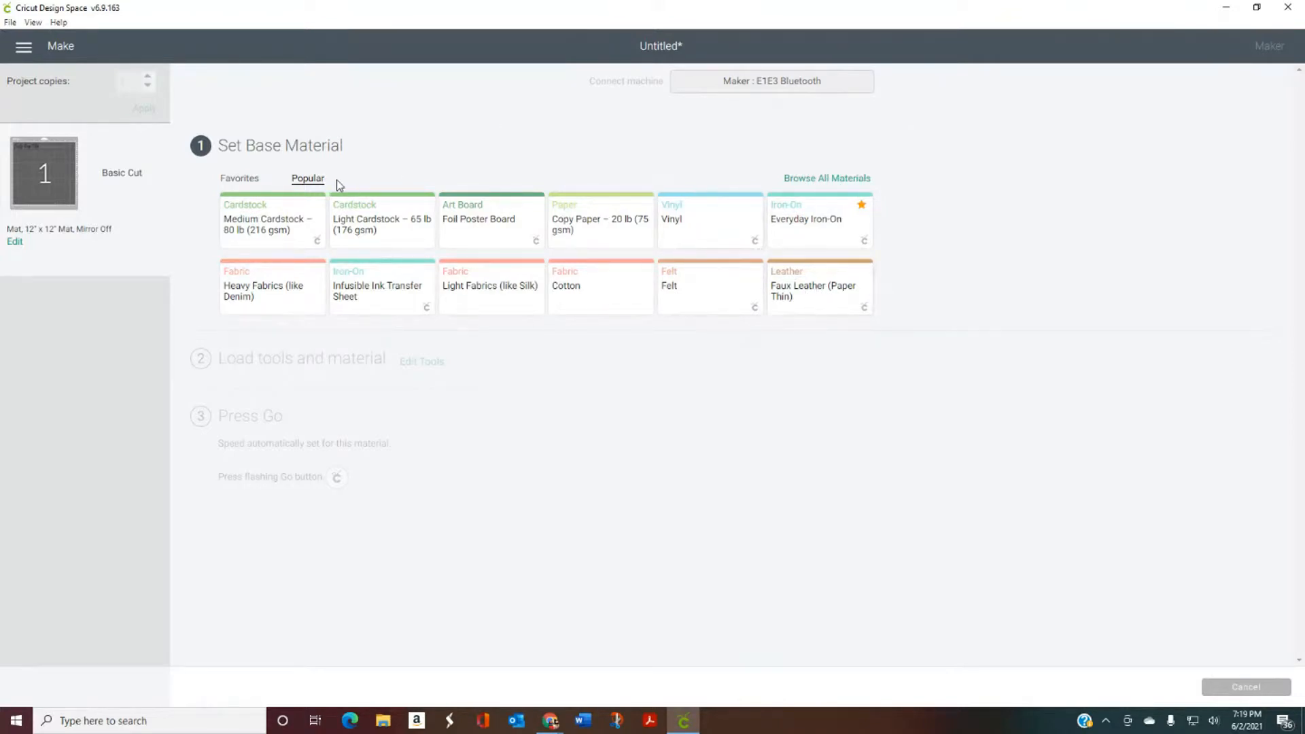
left_click(239, 181)
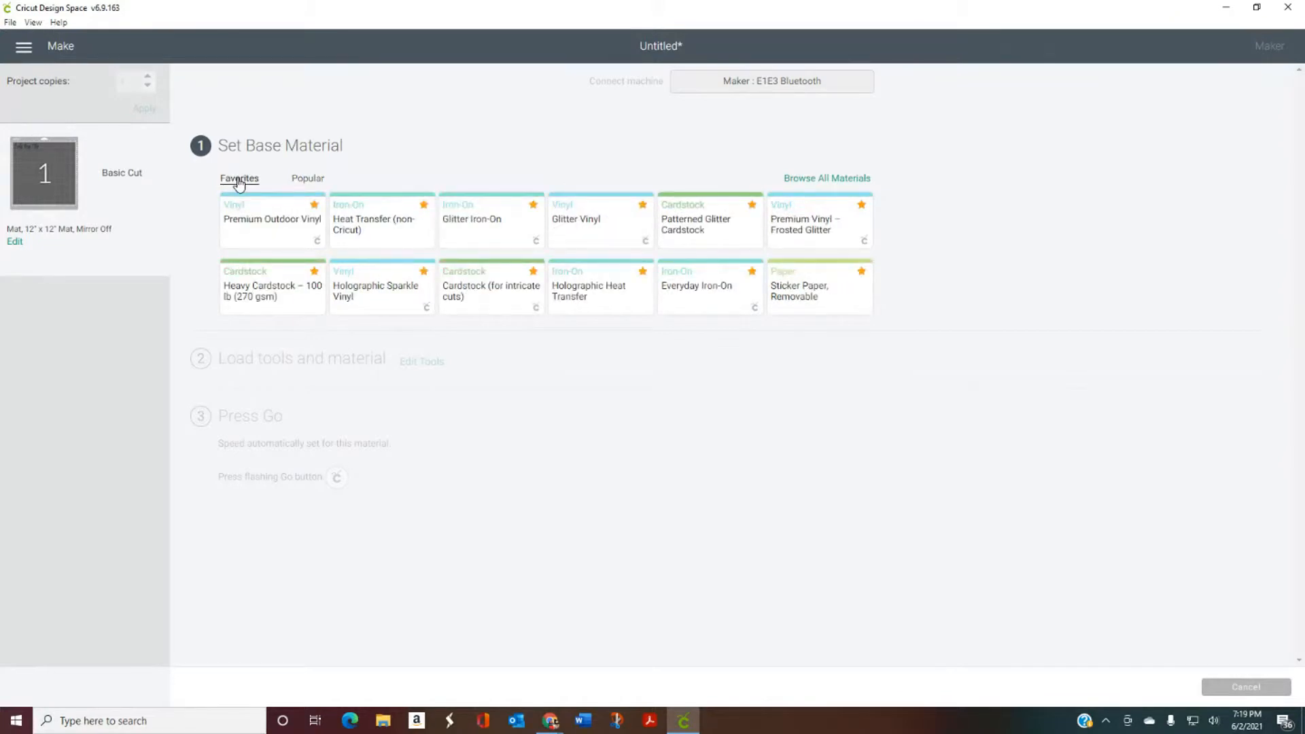
left_click(269, 236)
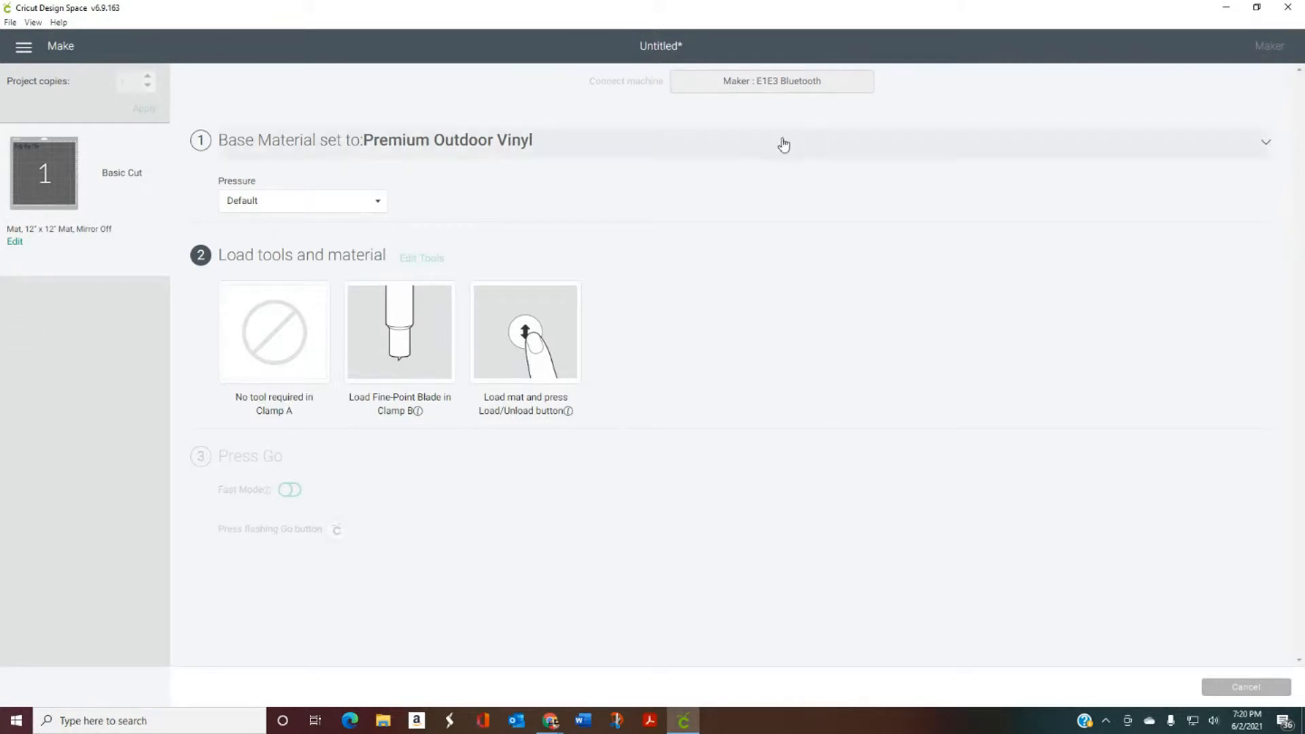
Cancel the cut and leave the mat preview to return to the canvas.
left_click(1250, 691)
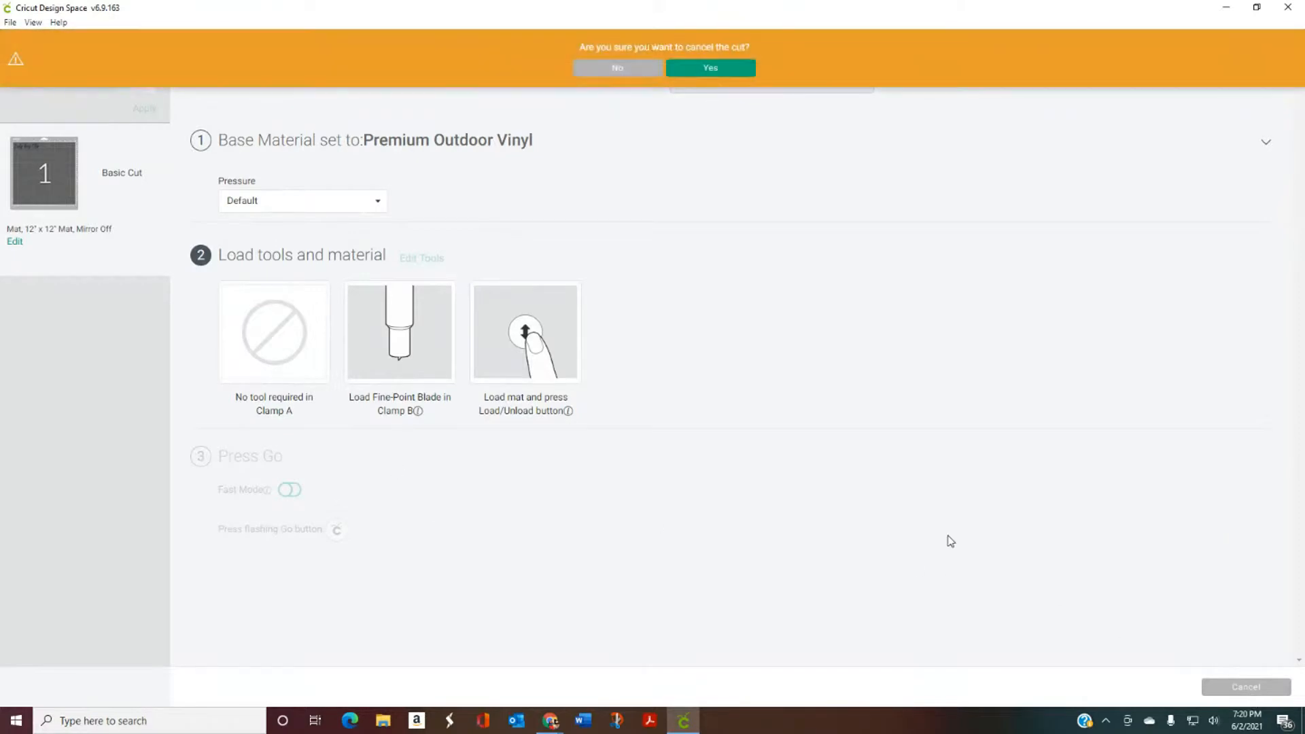
left_click(623, 70)
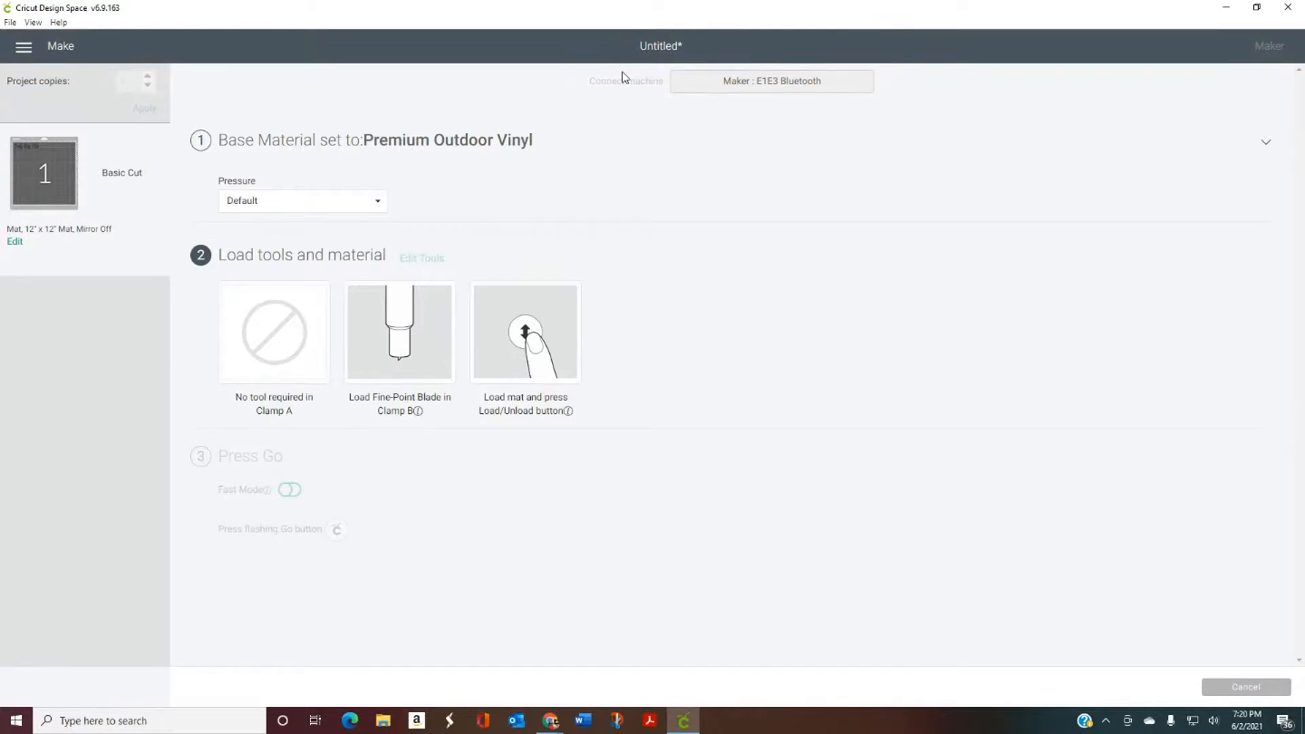
left_click(1283, 688)
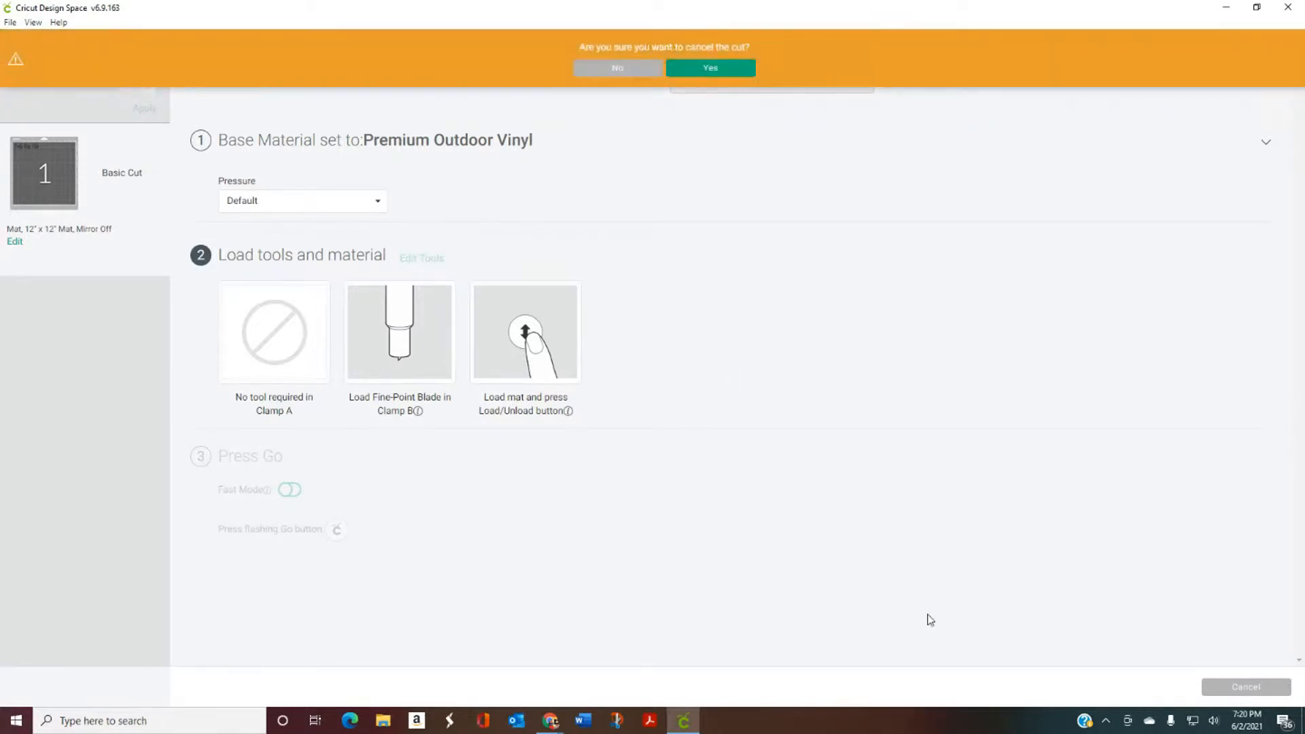
left_click(701, 68)
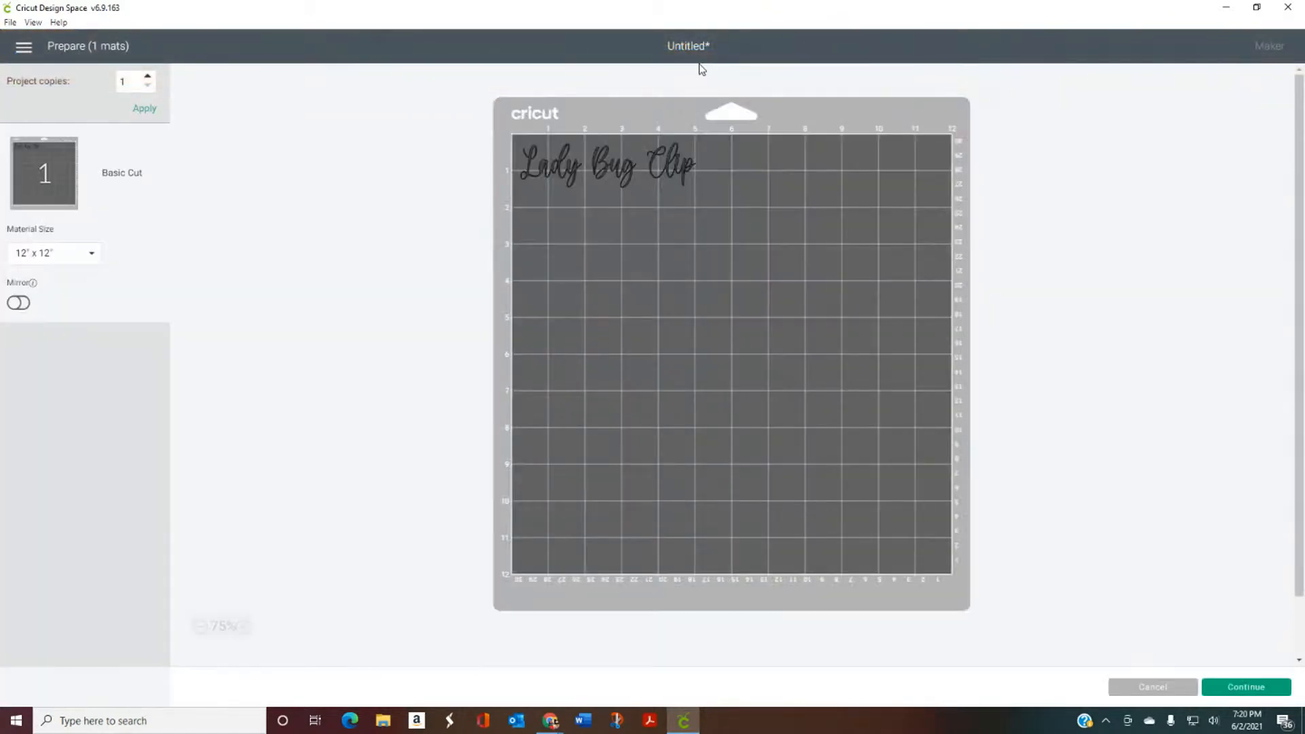
left_click(1162, 686)
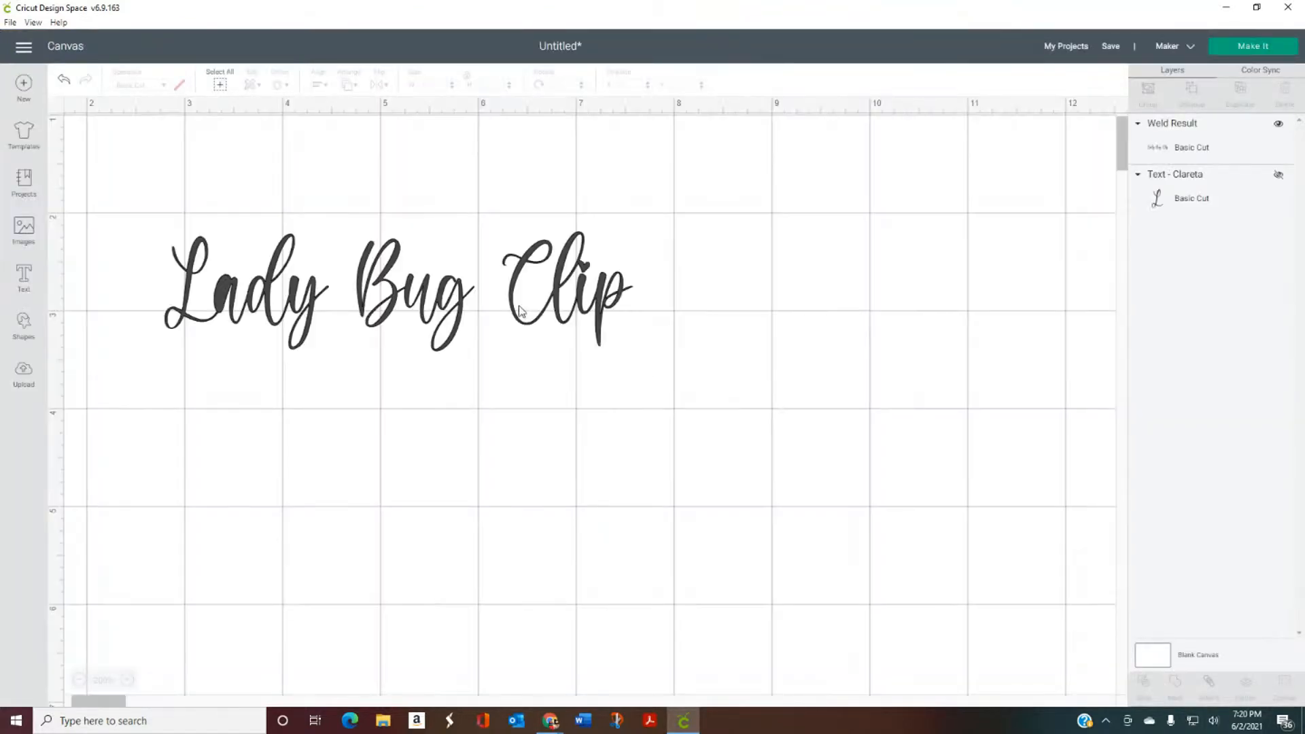